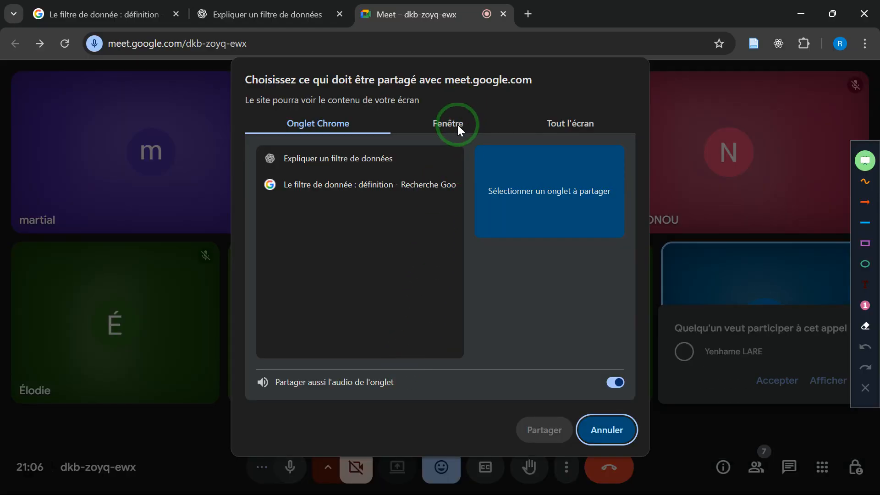
# Step: Share the entire screen with the Google Meet call
pyautogui.click(569, 123)
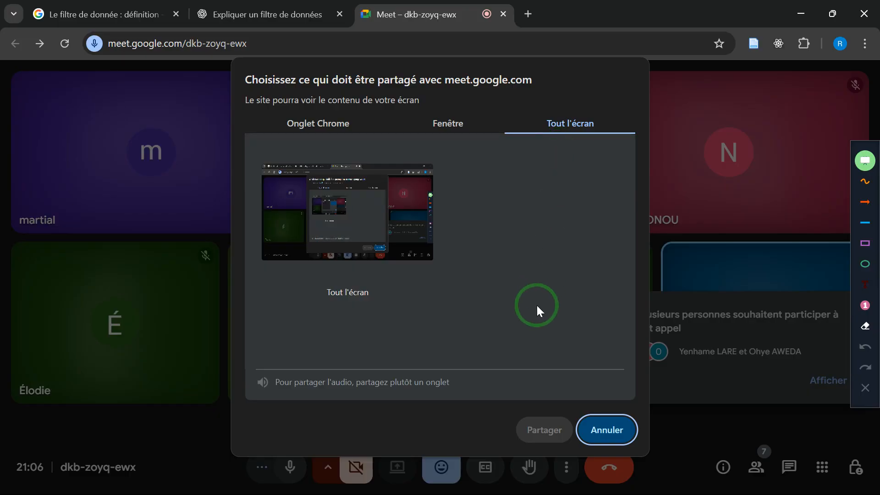
pyautogui.click(365, 259)
pyautogui.click(560, 429)
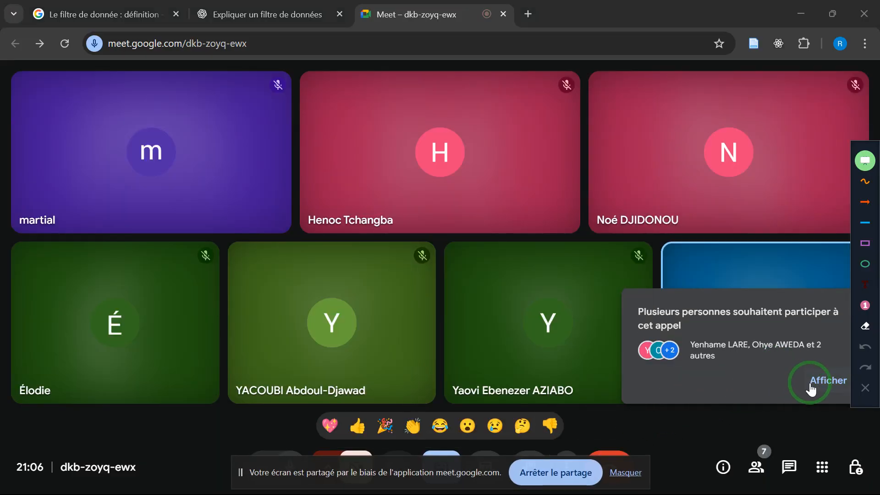
# Step: Accept all pending requests to join the meeting
pyautogui.click(815, 386)
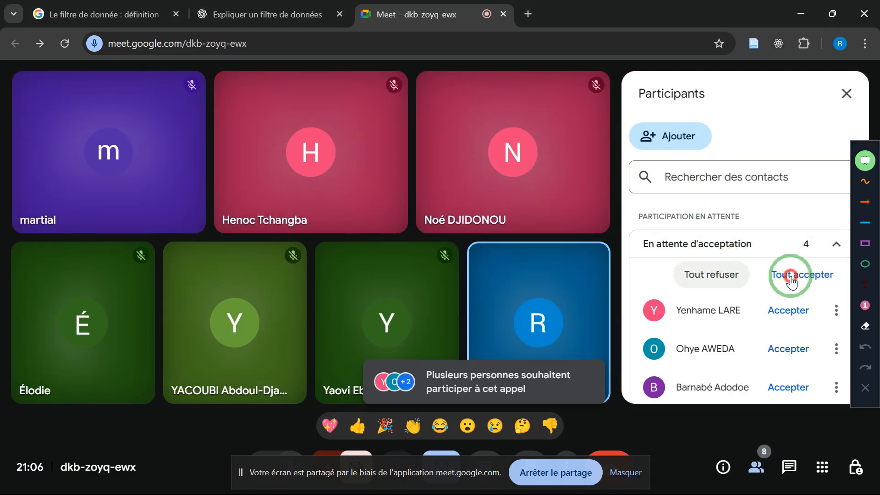
pyautogui.click(791, 277)
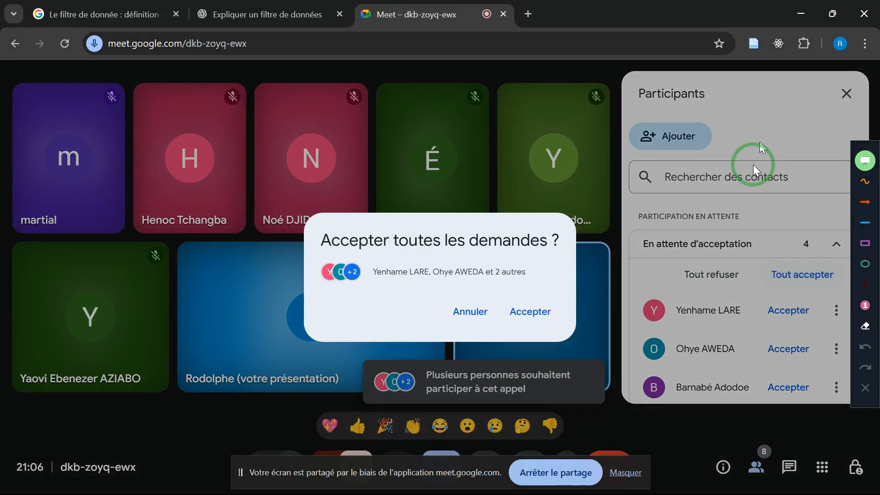
pyautogui.click(523, 309)
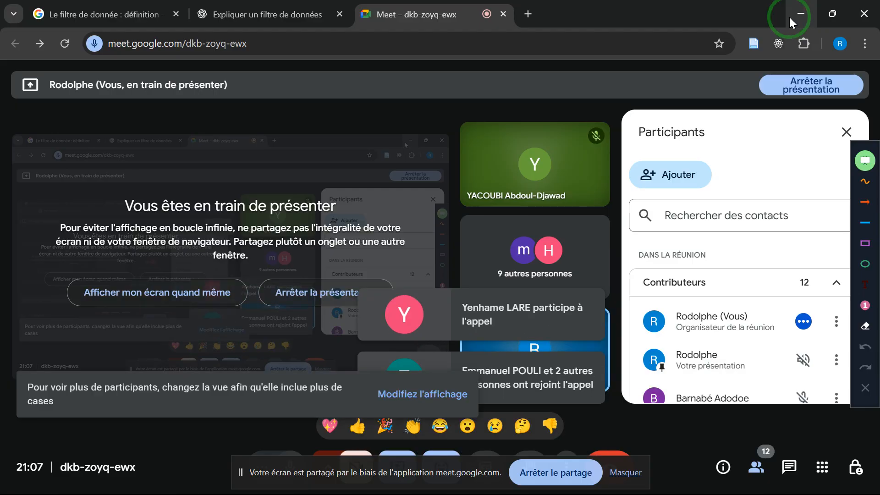
# Step: Switch to the Séance 2.xlsx workbook in Excel and hide the screen-sharing notice
pyautogui.click(790, 18)
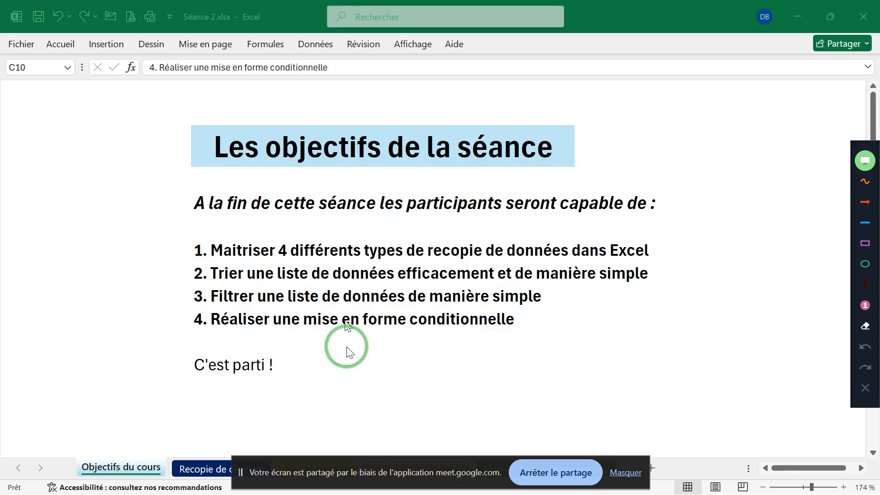
pyautogui.click(627, 473)
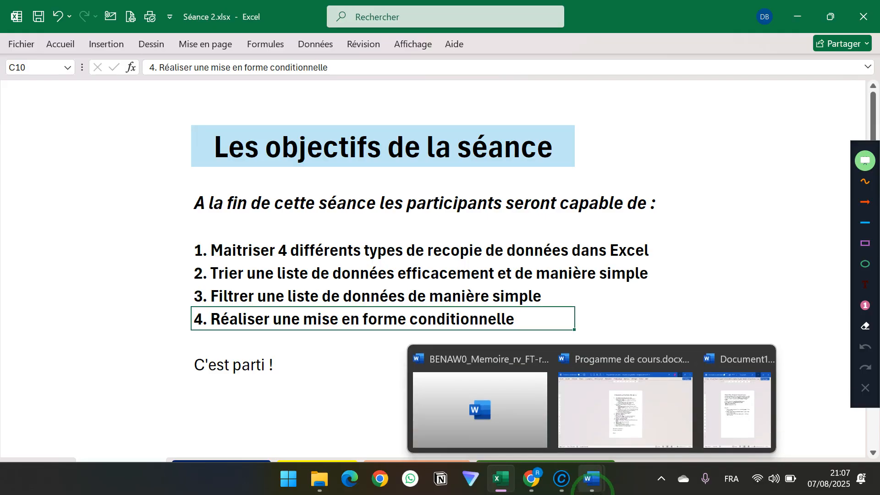
pyautogui.moveTo(528, 492)
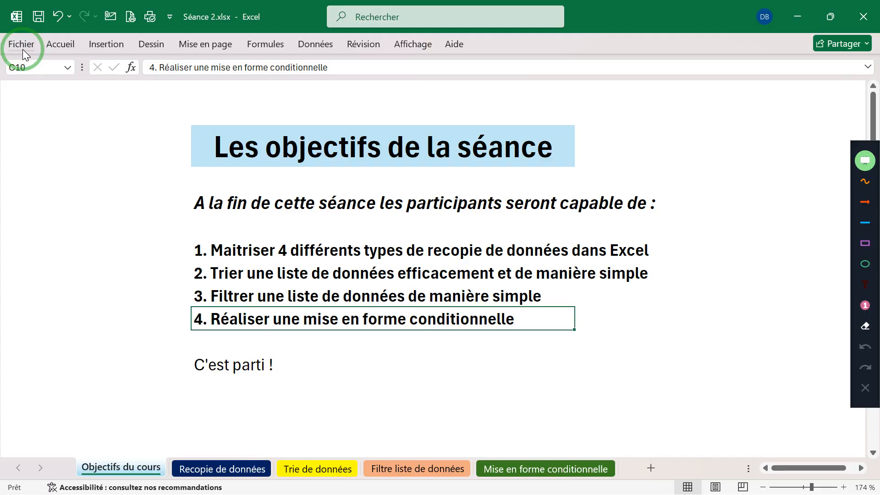
# Step: Create a new blank workbook
pyautogui.click(26, 49)
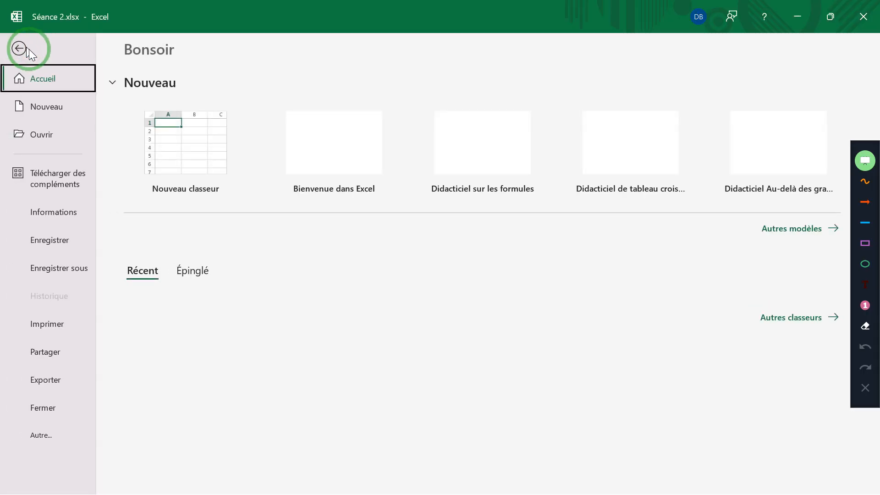
pyautogui.click(163, 149)
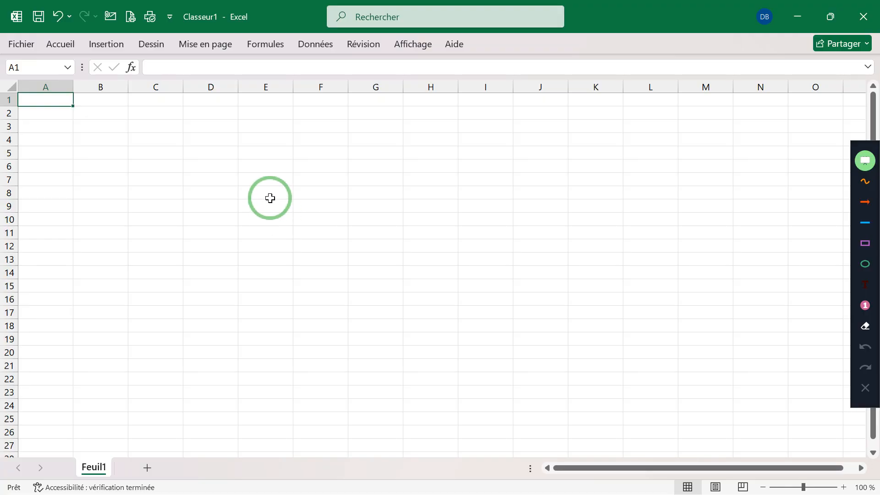
# Step: Outline the quick access area with the file title, the ribbon tab names, the formula bar and the Name Box with rectangle annotations
pyautogui.click(865, 243)
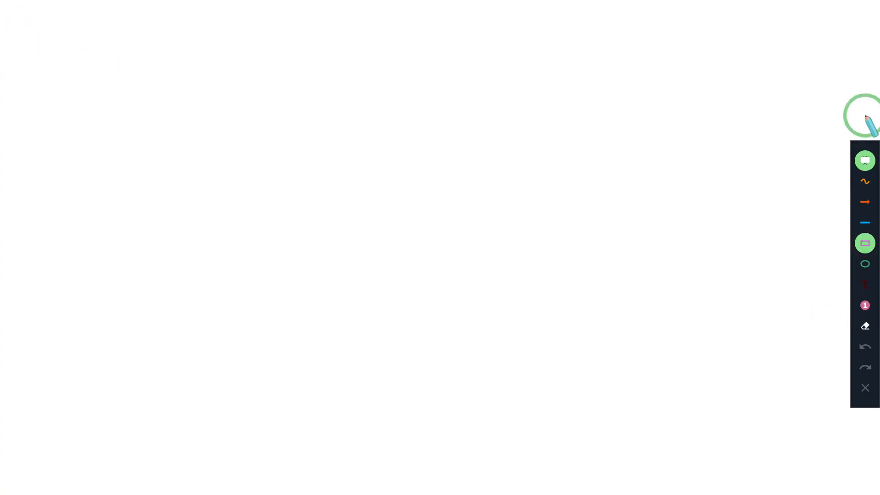
pyautogui.click(865, 161)
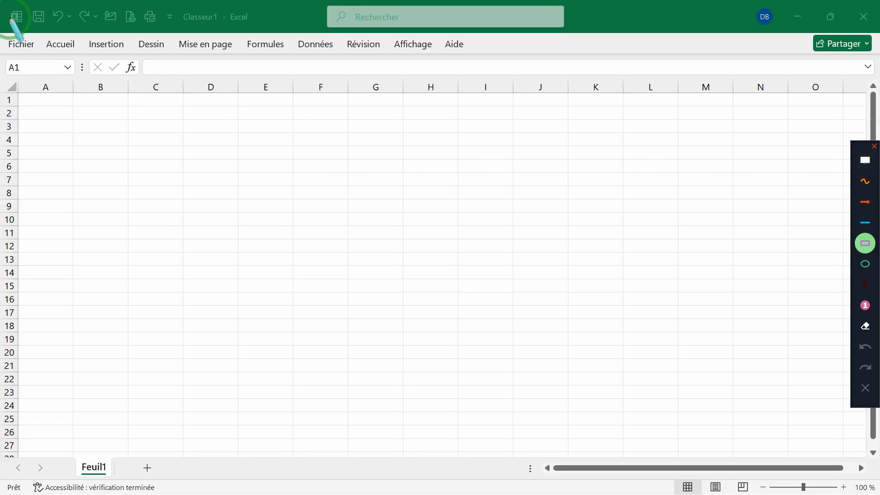
pyautogui.moveTo(4, 1)
pyautogui.mouseDown()
pyautogui.moveTo(285, 53)
pyautogui.moveTo(286, 30)
pyautogui.mouseUp()
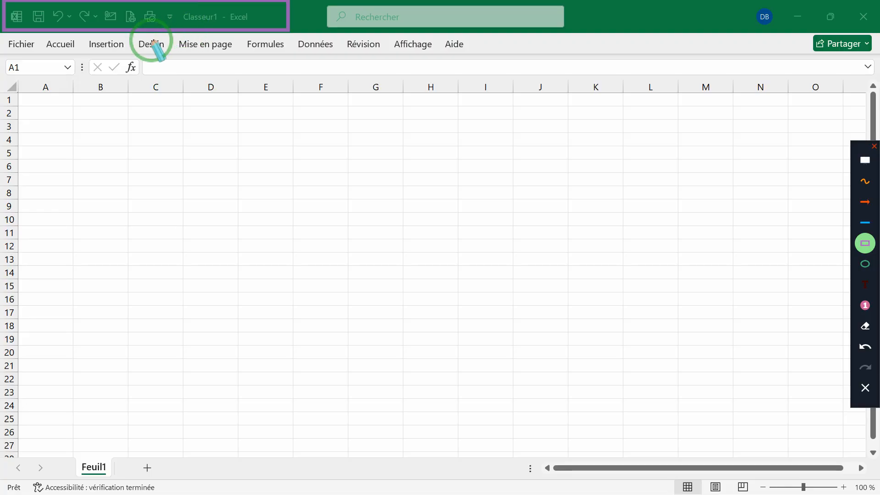
pyautogui.moveTo(4, 35)
pyautogui.mouseDown()
pyautogui.moveTo(322, 61)
pyautogui.moveTo(531, 65)
pyautogui.moveTo(539, 53)
pyautogui.mouseUp()
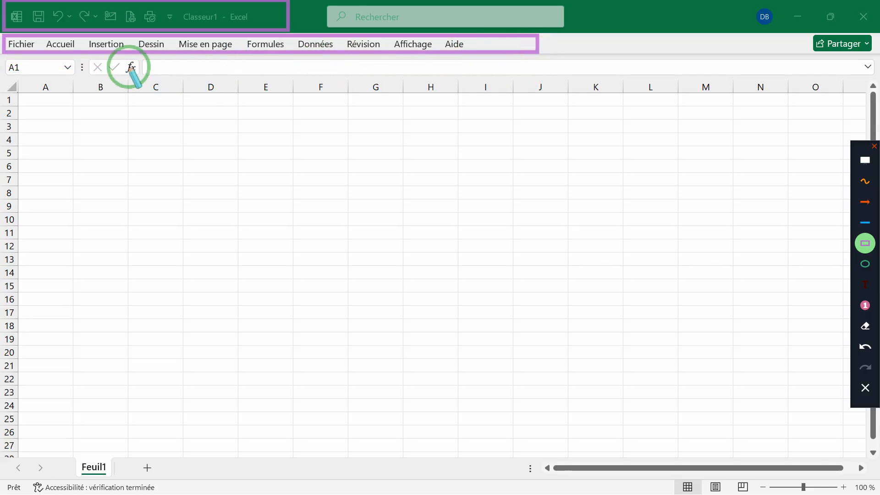
pyautogui.moveTo(136, 51)
pyautogui.mouseDown()
pyautogui.moveTo(236, 82)
pyautogui.moveTo(667, 88)
pyautogui.moveTo(700, 78)
pyautogui.mouseUp()
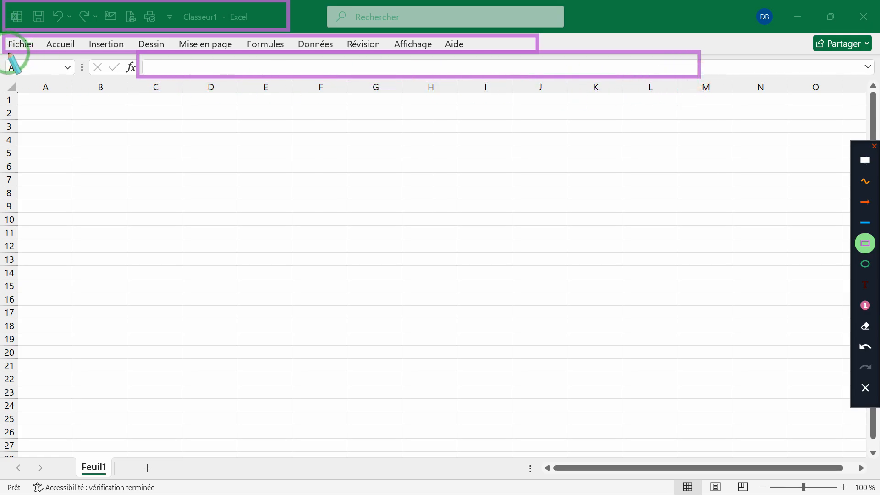
pyautogui.moveTo(3, 56)
pyautogui.mouseDown()
pyautogui.moveTo(82, 85)
pyautogui.moveTo(75, 78)
pyautogui.mouseUp()
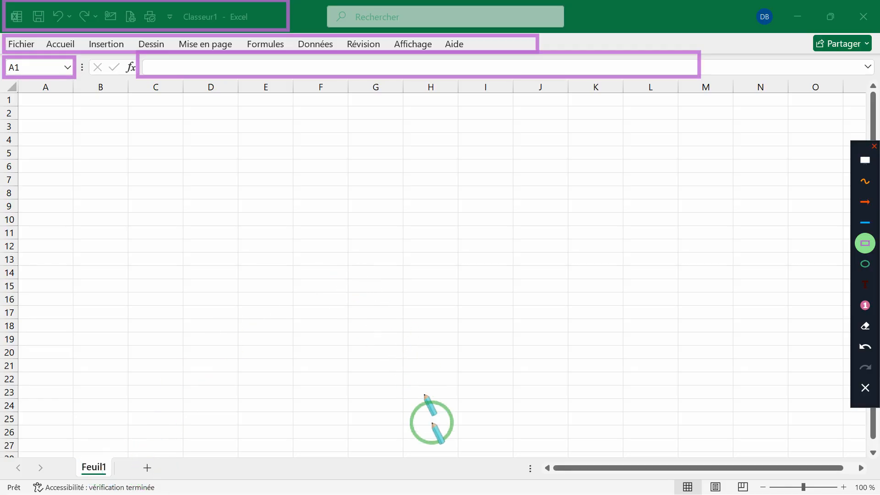
# Step: Clear all the rectangle annotations and leave drawing mode
pyautogui.click(866, 386)
pyautogui.rightClick(120, 110)
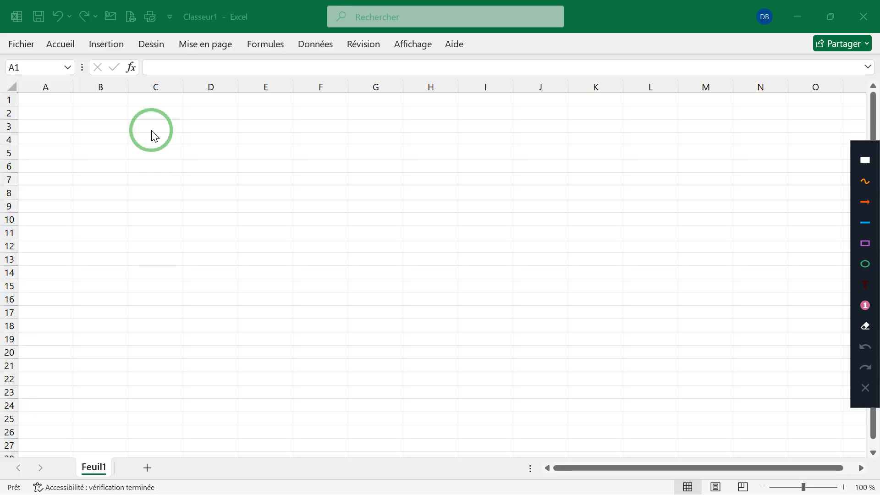
# Step: Enter the text "Salut" in cell C3 and validate it by selecting cell C7
pyautogui.click(134, 126)
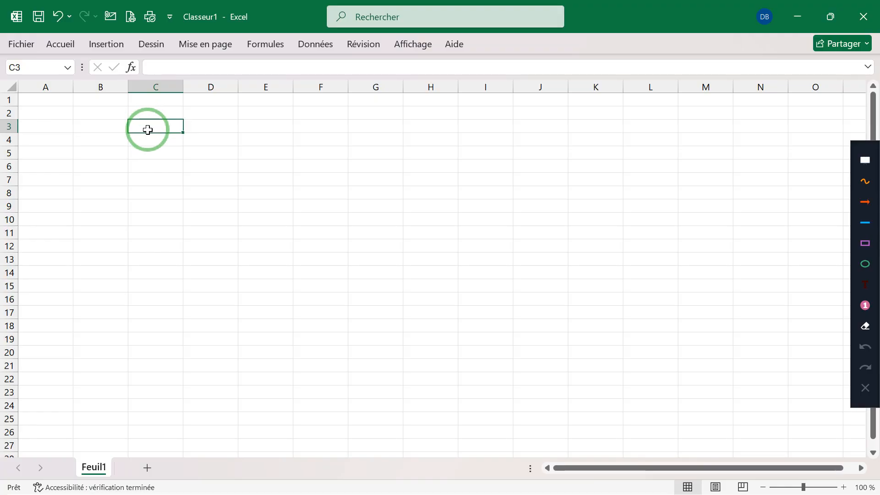
pyautogui.write('S')
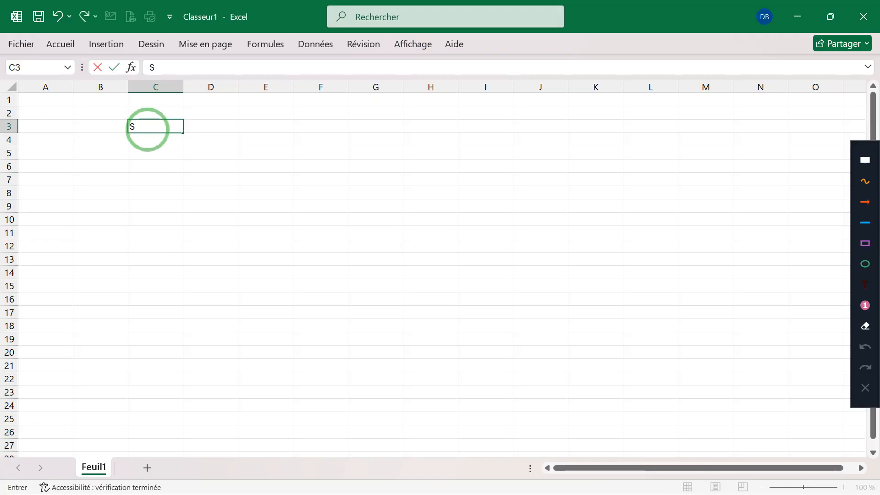
pyautogui.write('alut')
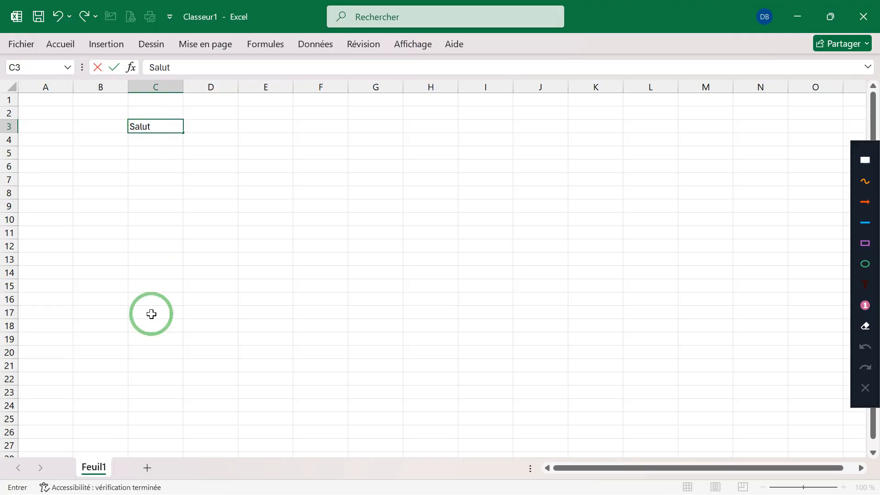
pyautogui.click(177, 176)
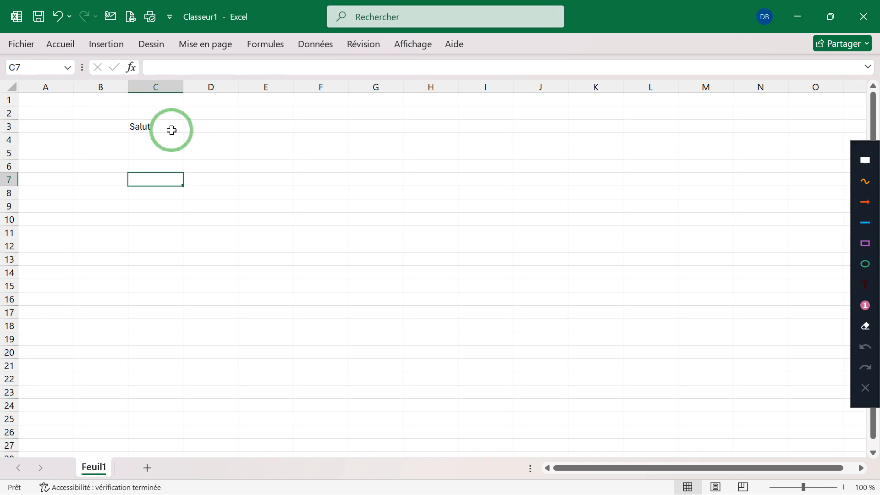
# Step: Edit cell C3 in place so that its text reads "Salut Excel"
pyautogui.doubleClick(172, 130)
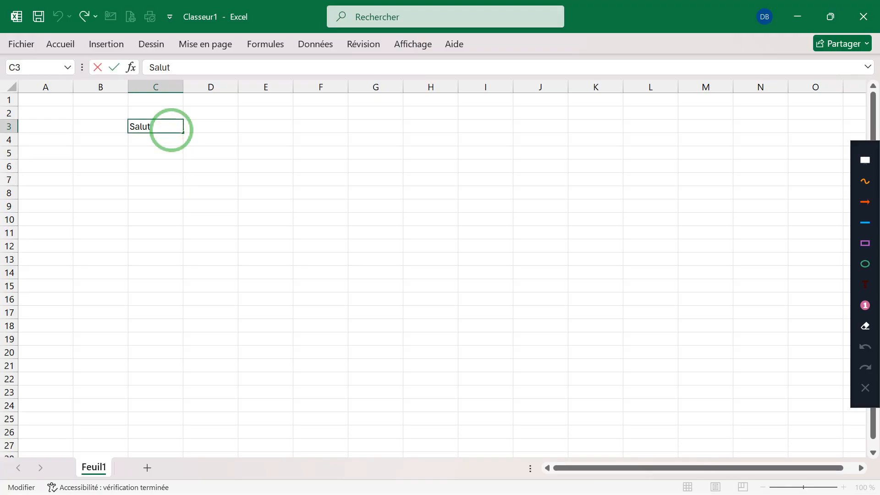
pyautogui.press('BackSpace')
pyautogui.write('t')
pyautogui.write(' Ex')
pyautogui.write('xle')
pyautogui.write('cle')
pyautogui.press('Return')
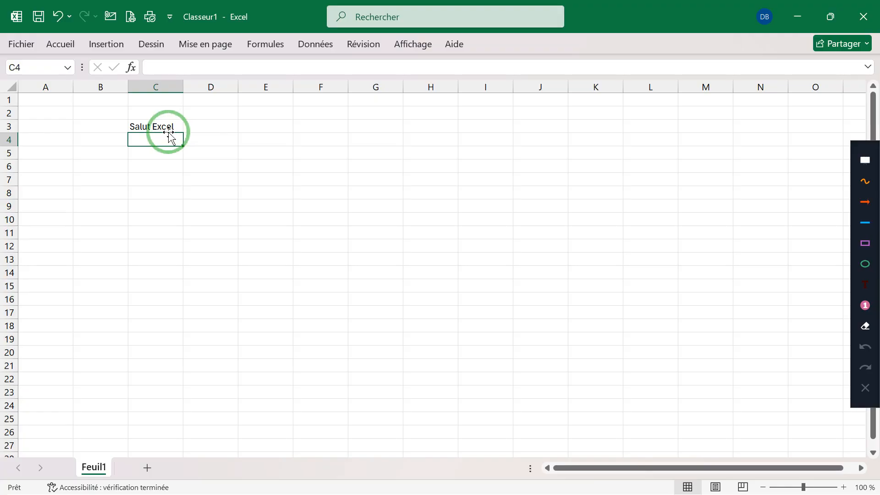
# Step: Reopen cell C3 for editing, validate the entry and select cell C6
pyautogui.doubleClick(165, 130)
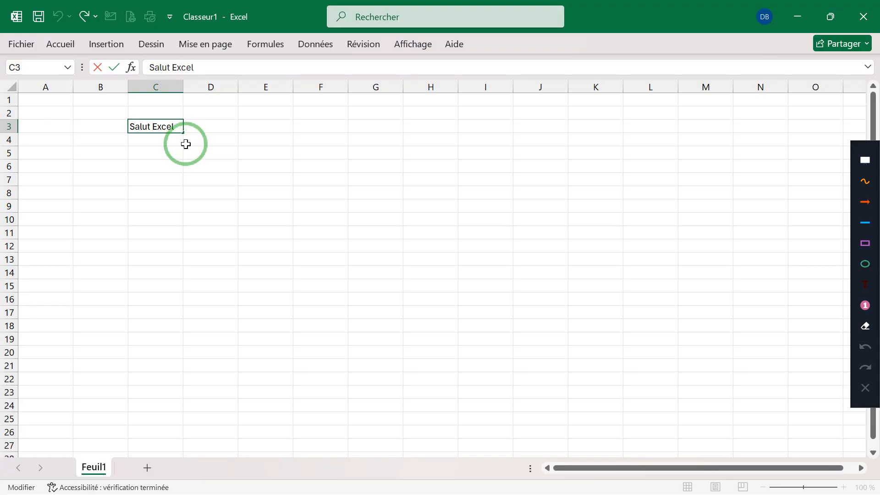
pyautogui.click(112, 70)
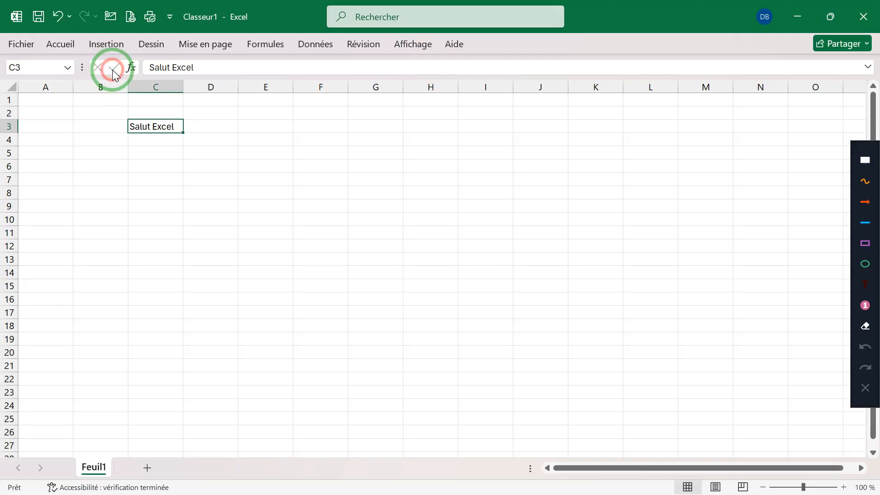
pyautogui.click(167, 167)
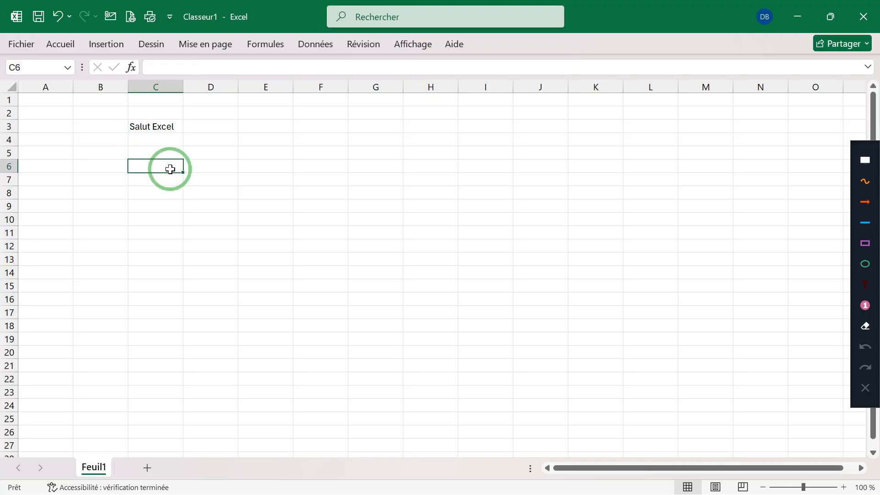
# Step: Switch to the Google Meet window and accept all pending requests to join the call
pyautogui.click(805, 16)
pyautogui.moveTo(595, 494)
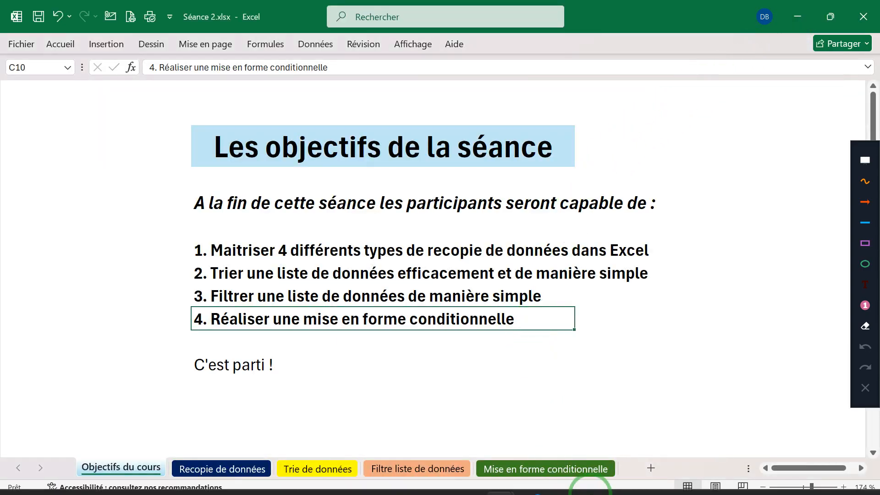
pyautogui.moveTo(540, 483)
pyautogui.click(485, 406)
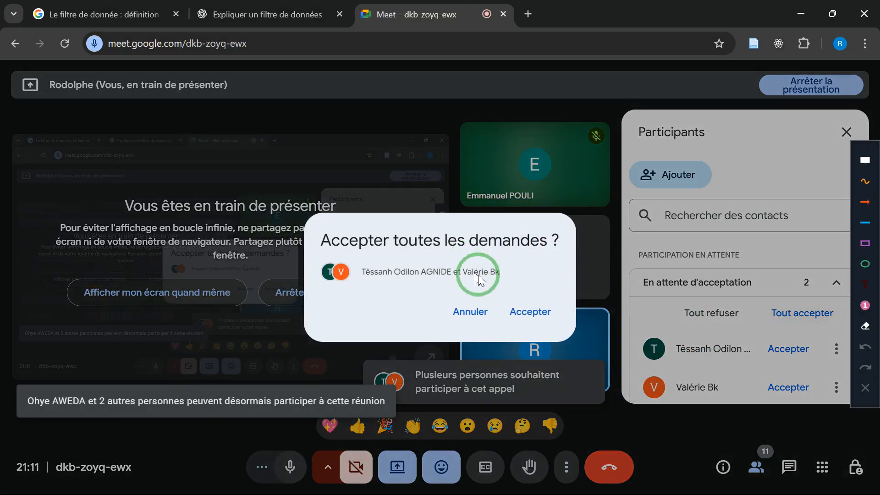
pyautogui.click(532, 317)
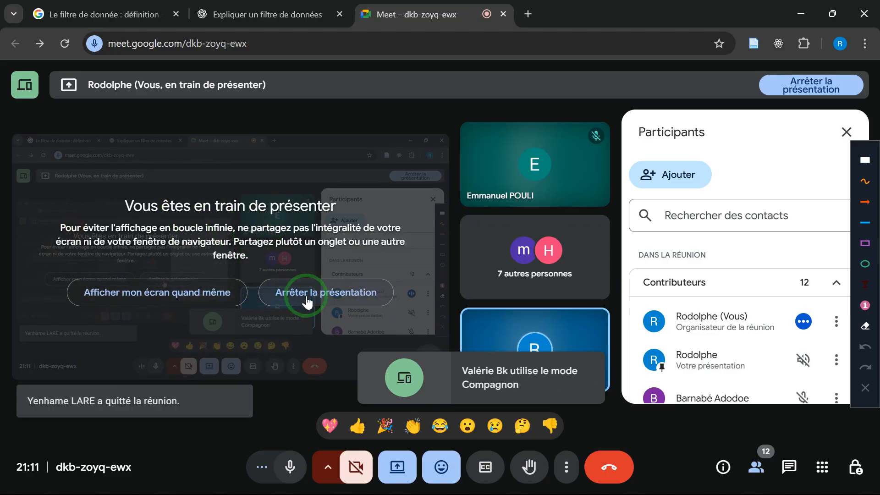
# Step: Display the presented screen in the meeting despite the mirroring warning and dismiss the system-load notice
pyautogui.click(214, 286)
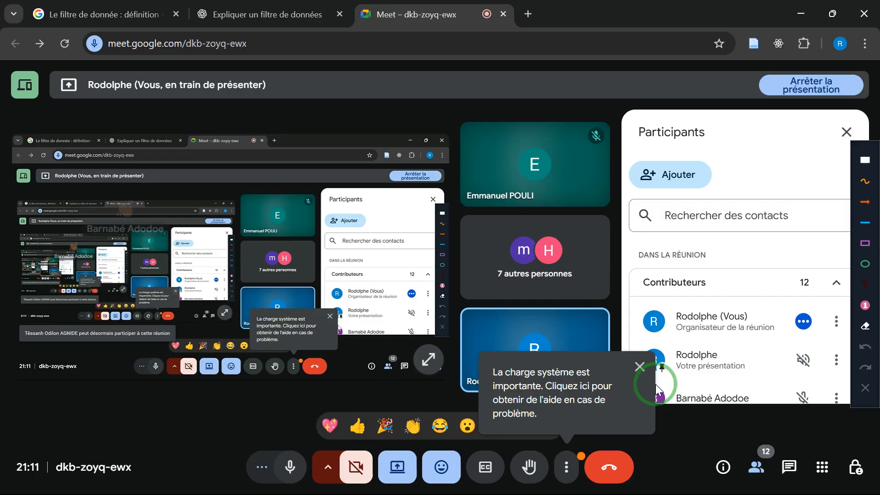
pyautogui.click(640, 367)
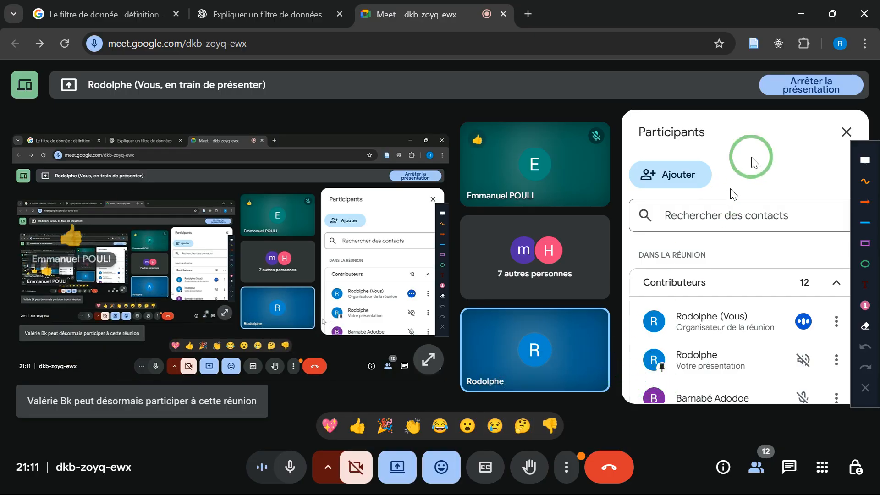
# Step: Switch back to the Séance 2.xlsx workbook in Excel
pyautogui.click(806, 6)
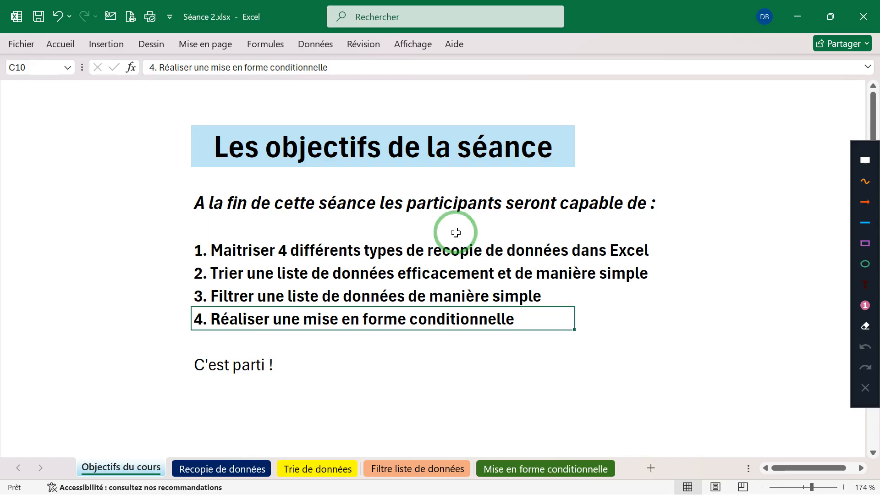
# Step: Switch to the Google Meet window and accept the waiting participant's request to join the call
pyautogui.moveTo(799, 493)
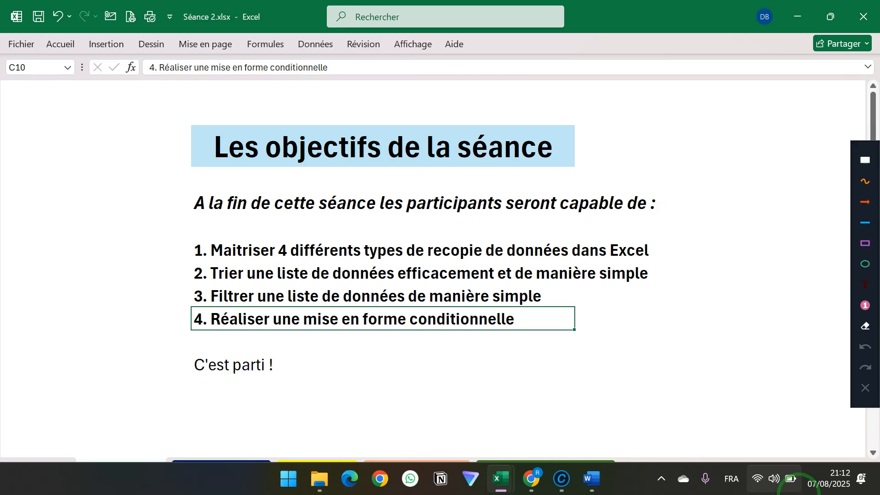
pyautogui.click(518, 488)
pyautogui.click(497, 414)
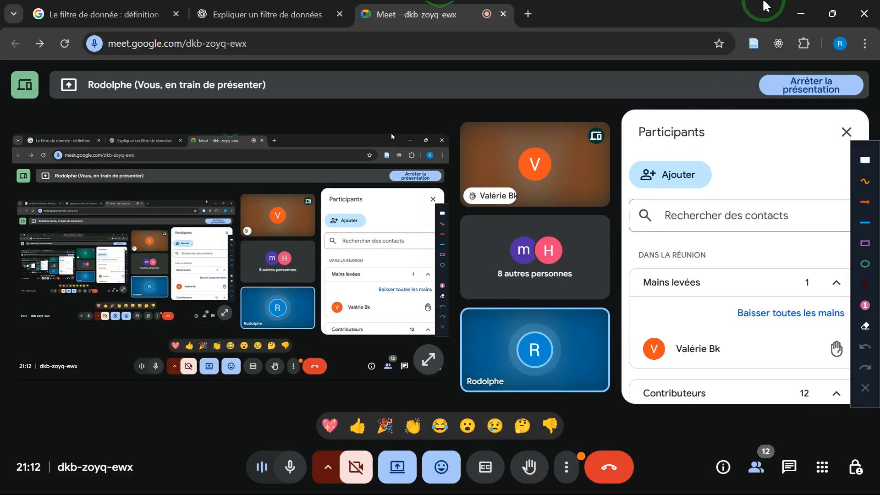
pyautogui.moveTo(808, 352)
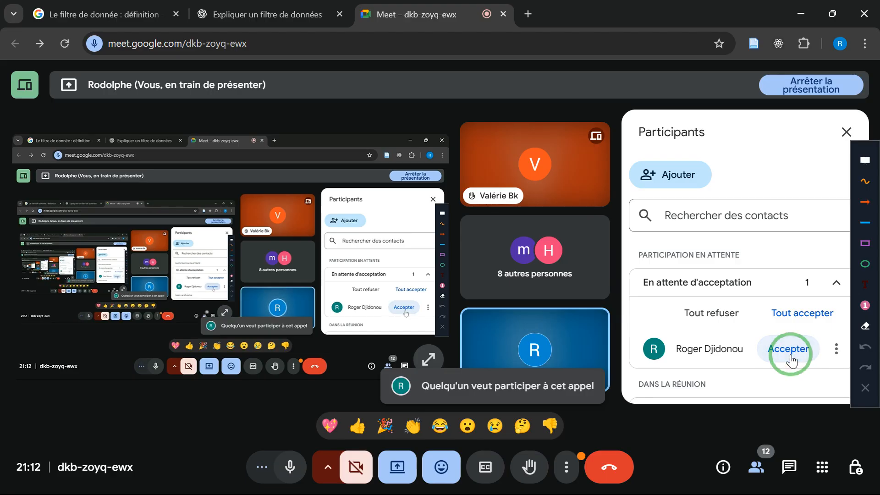
pyautogui.click(790, 356)
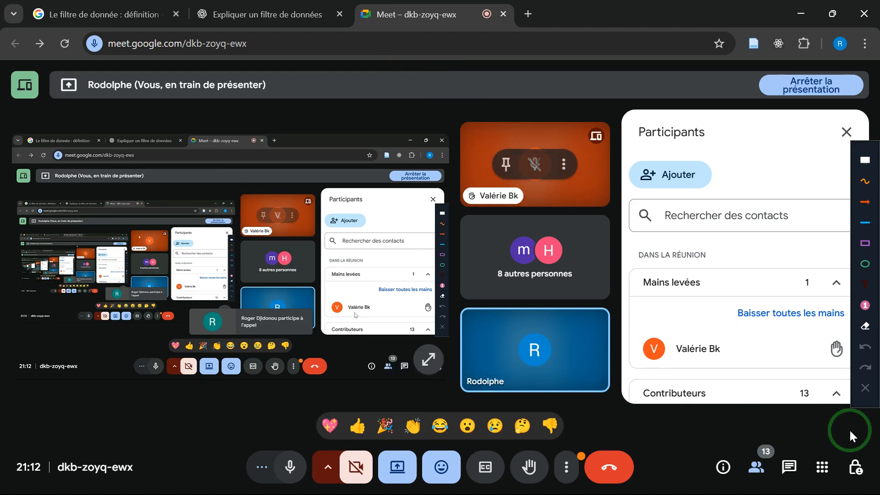
# Step: Examine the raised hand and the contributors in the meeting's participant list, and return to the Séance 2.xlsx workbook
pyautogui.moveTo(807, 353)
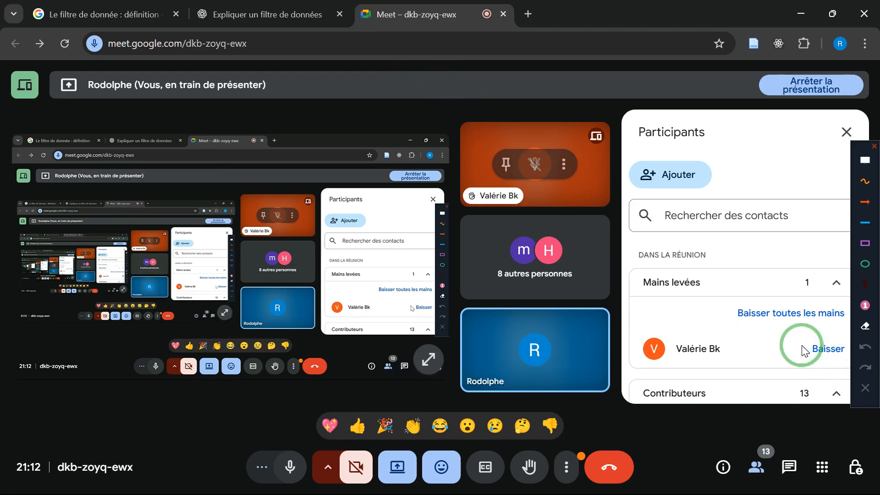
pyautogui.click(739, 349)
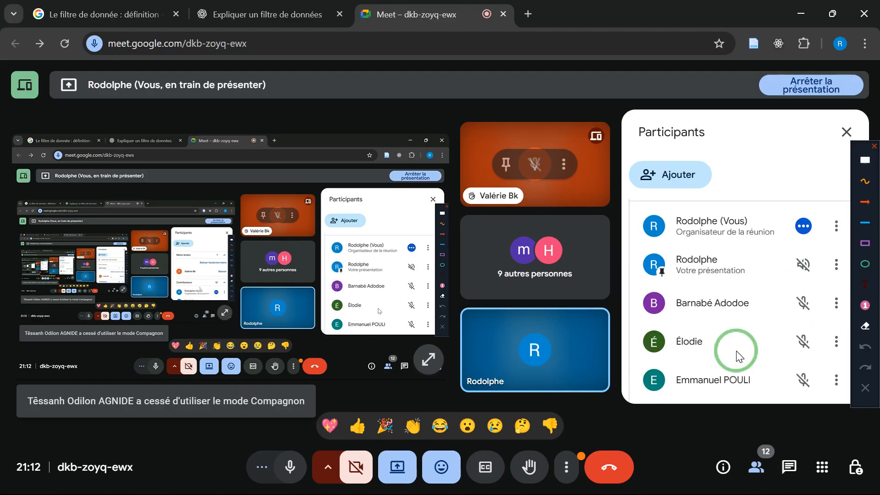
pyautogui.scroll(-5, 737, 355)
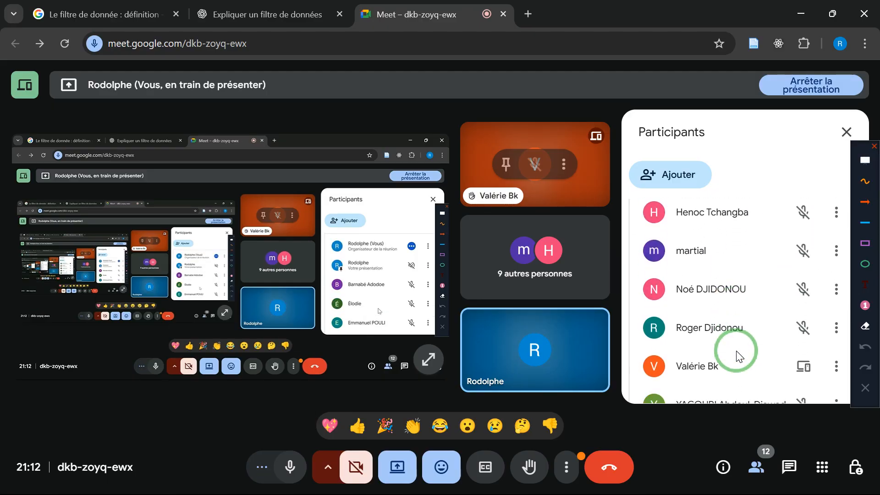
pyautogui.scroll(-2, 737, 354)
pyautogui.click(803, 291)
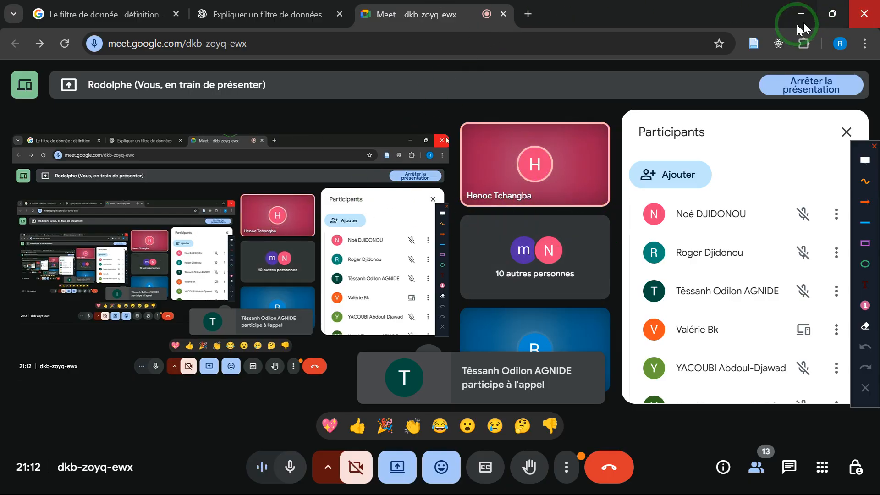
pyautogui.scroll(5, 781, 234)
pyautogui.scroll(3, 780, 232)
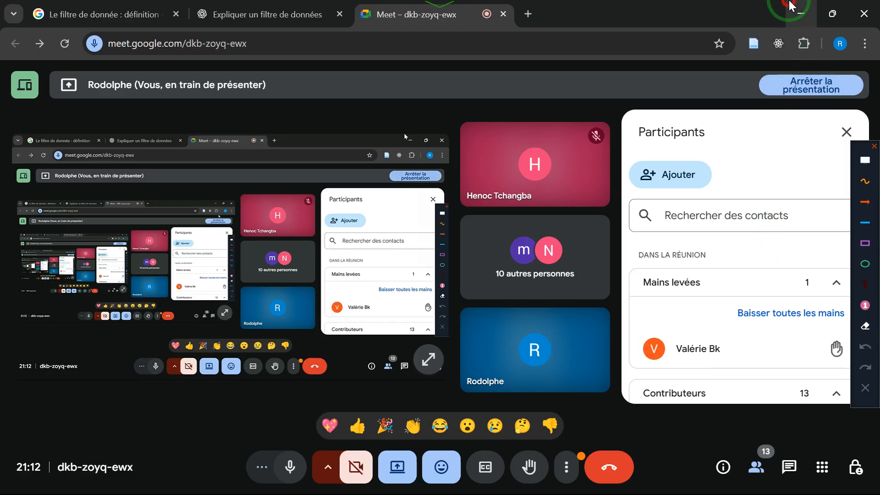
pyautogui.click(790, 5)
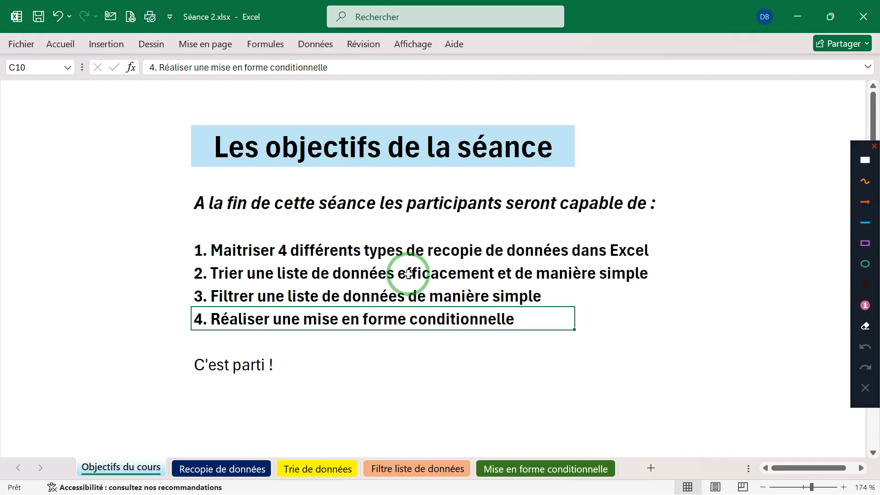
# Step: Open the Recopie de données sheet, enlarge the view and select the classic copy-paste description in cell B9
pyautogui.click(205, 460)
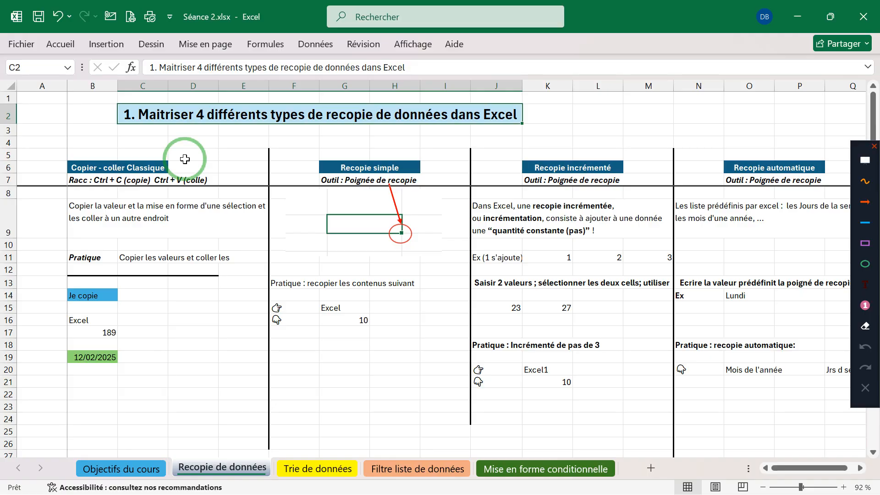
pyautogui.scroll(5, 184, 159)
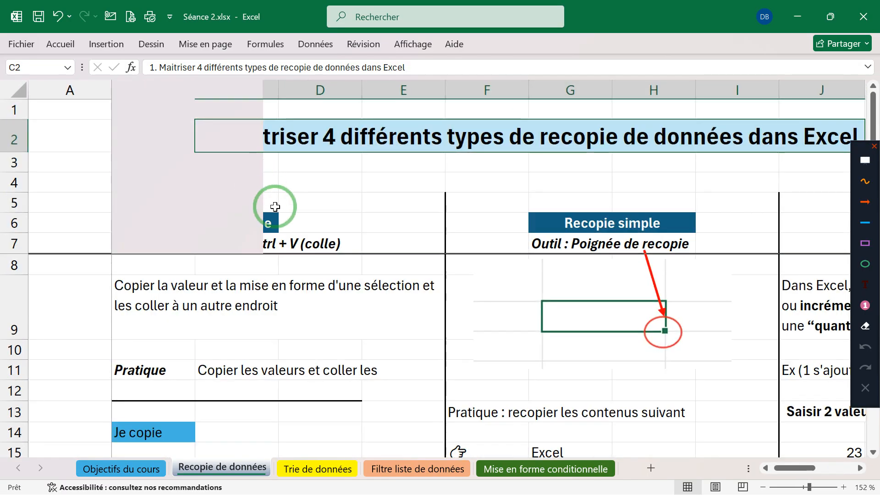
pyautogui.click(304, 334)
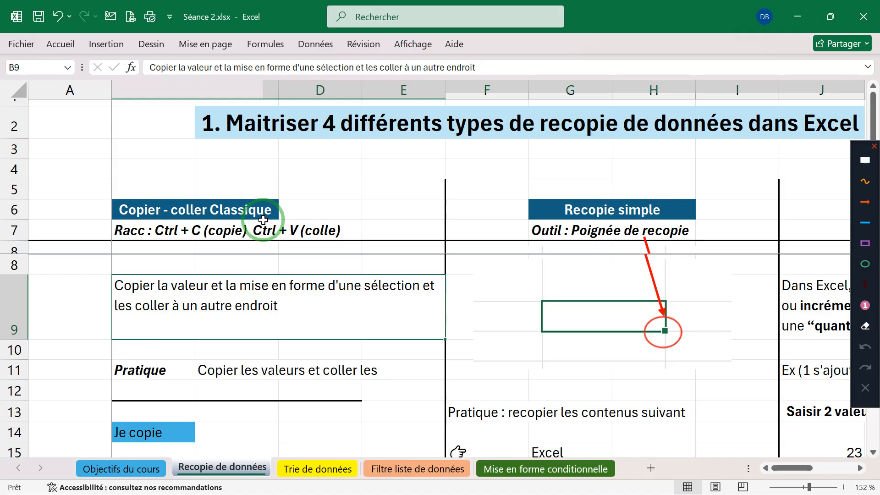
# Step: Examine the copy-paste shortcuts in cell B7, the description in B9 and the practice entries below them
pyautogui.click(202, 232)
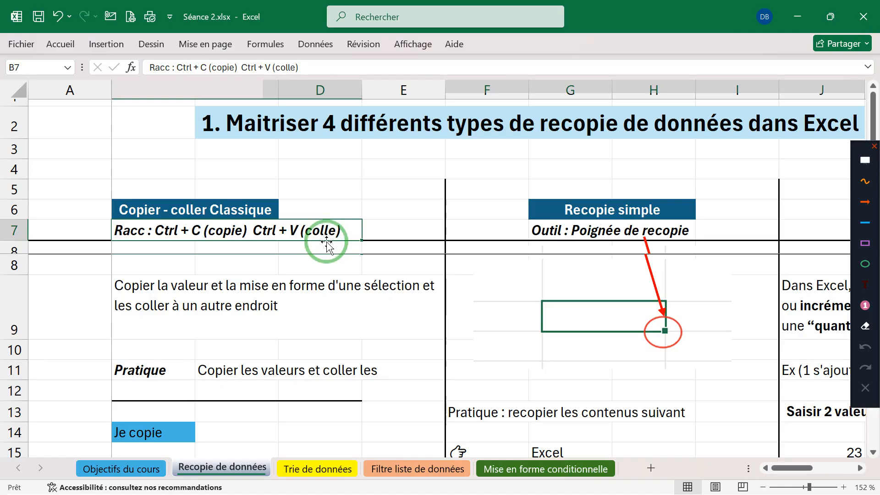
pyautogui.scroll(-1, 327, 247)
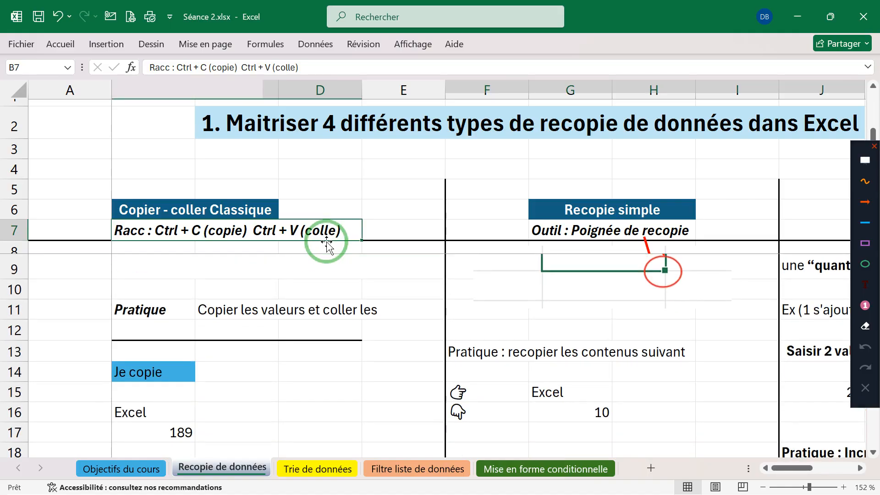
pyautogui.scroll(1, 327, 247)
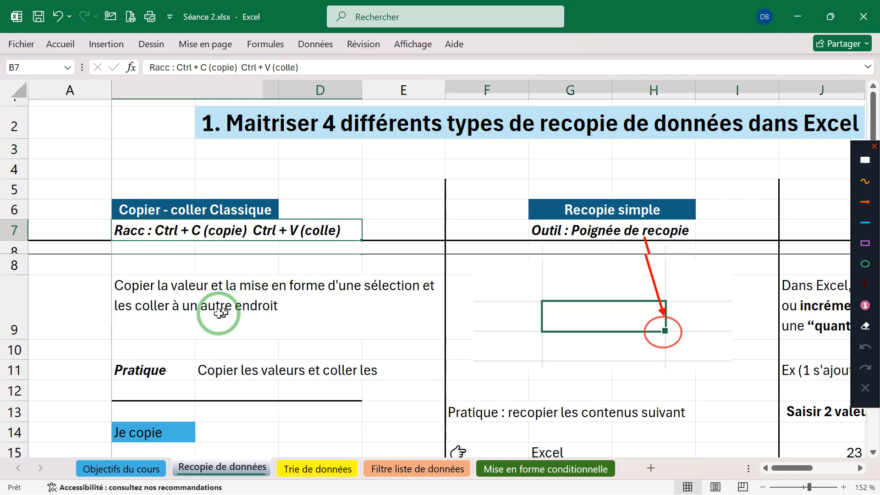
pyautogui.click(192, 316)
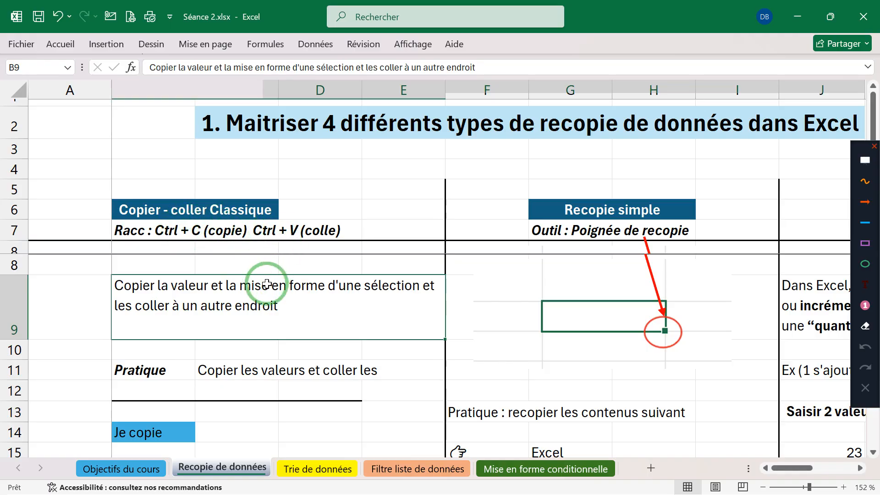
pyautogui.scroll(-1, 267, 284)
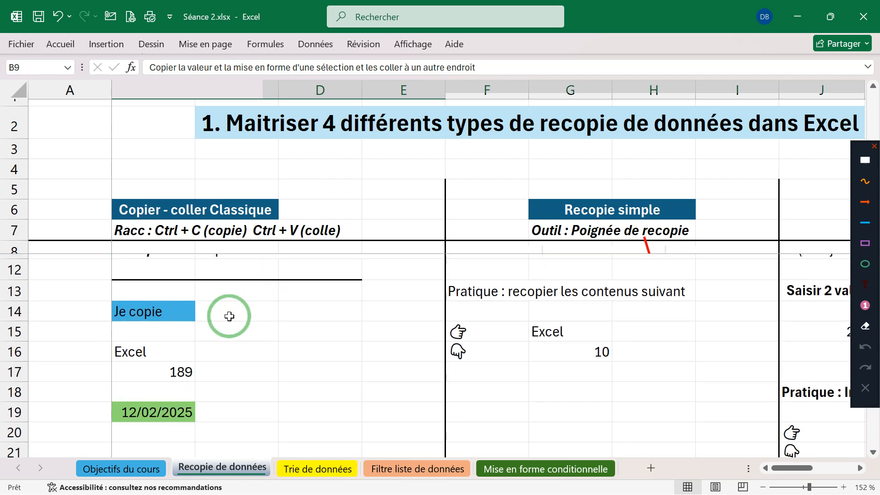
pyautogui.scroll(1, 230, 317)
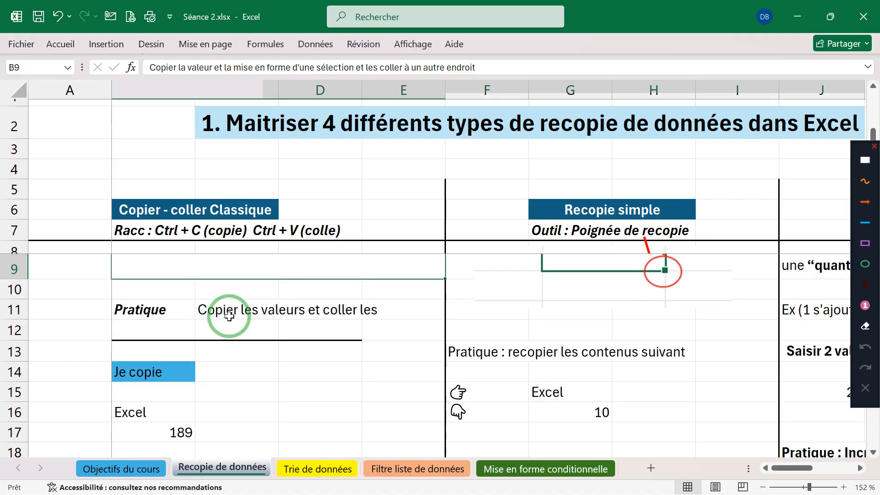
pyautogui.scroll(-1, 229, 316)
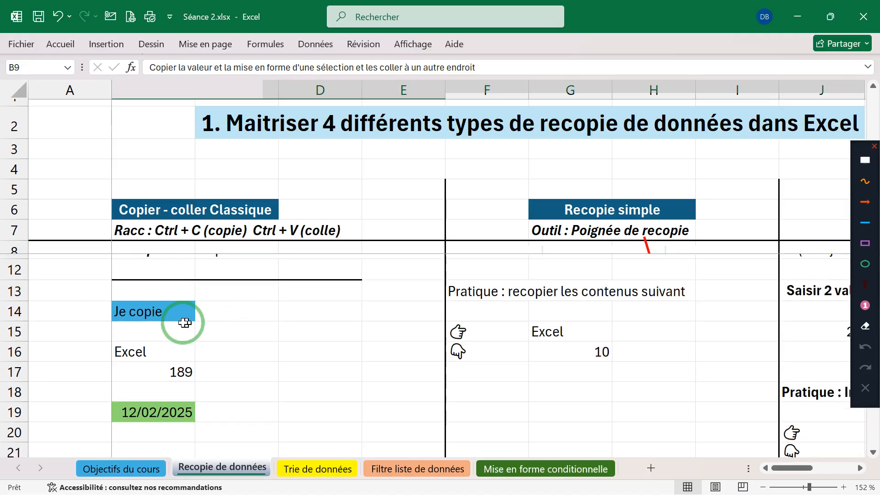
# Step: Check the participant list in the Google Meet window and return to the Excel workbook
pyautogui.moveTo(575, 493)
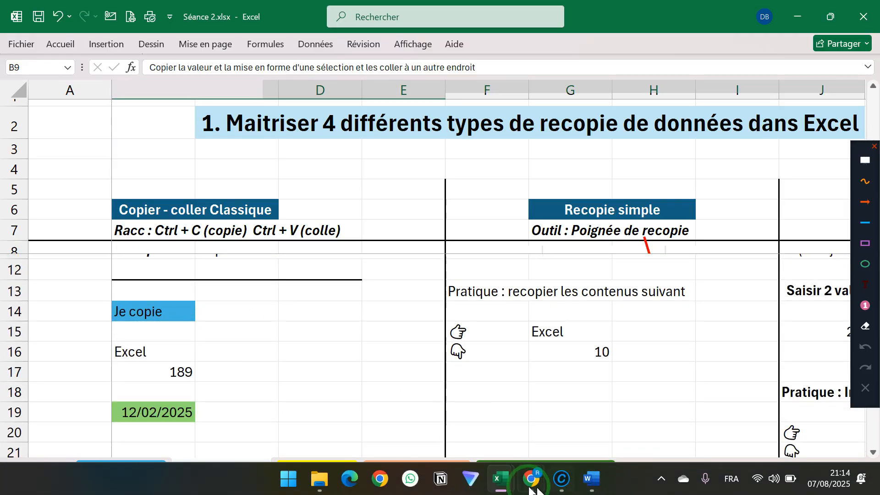
pyautogui.click(532, 479)
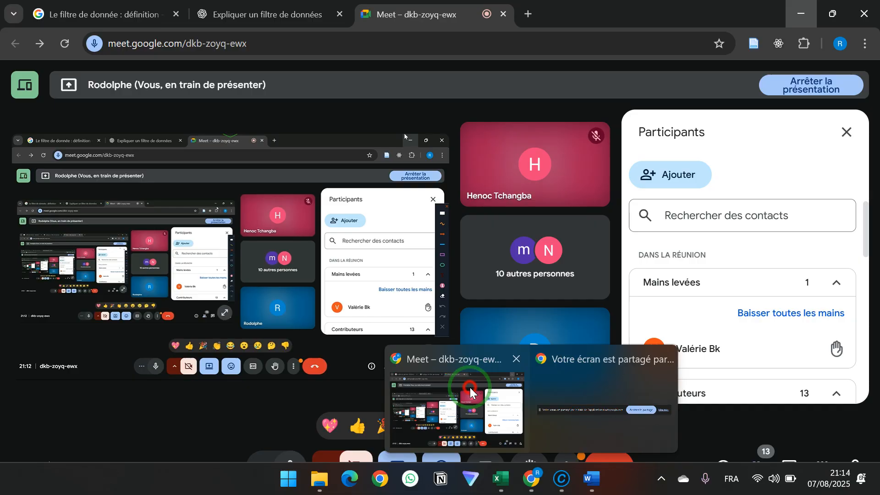
pyautogui.click(469, 387)
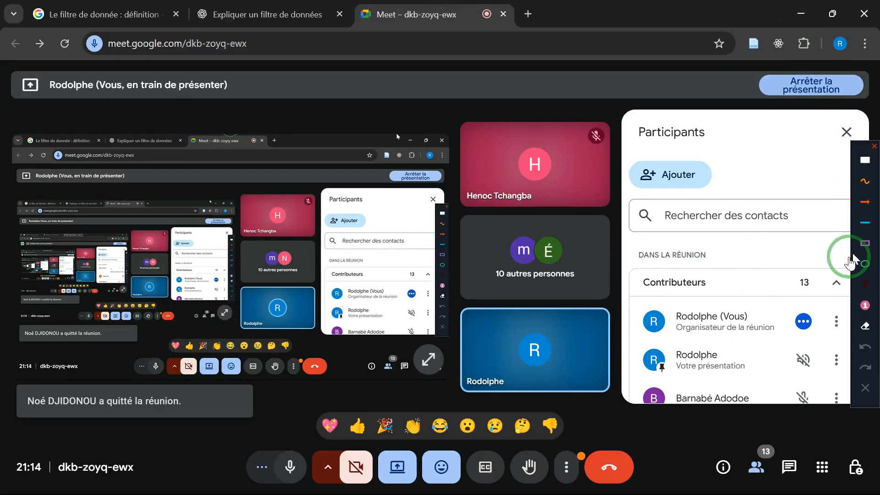
pyautogui.click(800, 13)
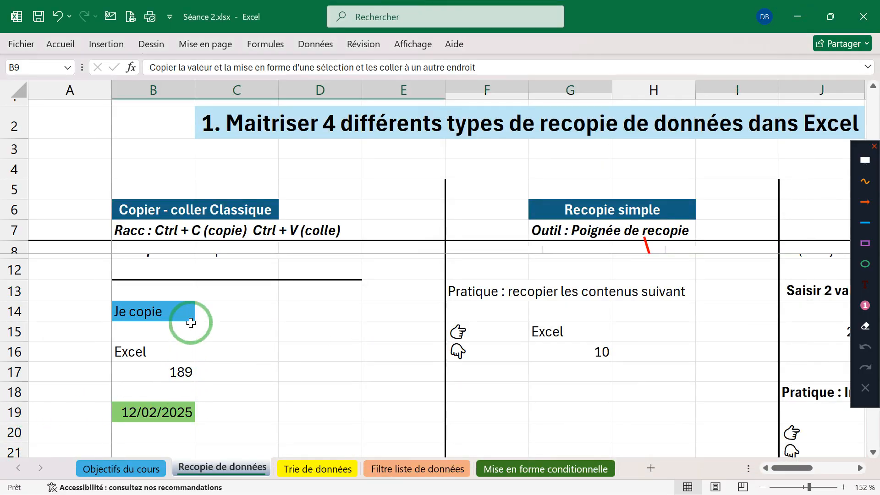
# Step: Copy the "Je copie" cell B14 and paste it with its formatting into cell D14
pyautogui.click(134, 311)
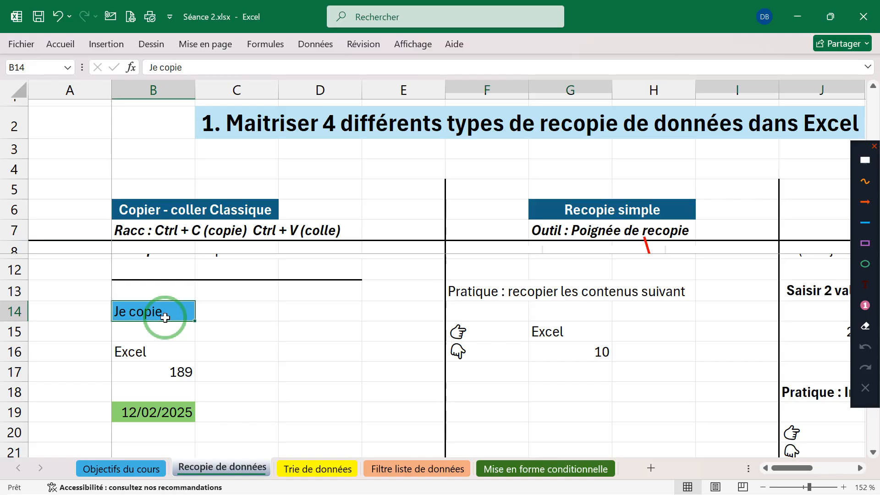
pyautogui.hotkey('ctrl', 'c')
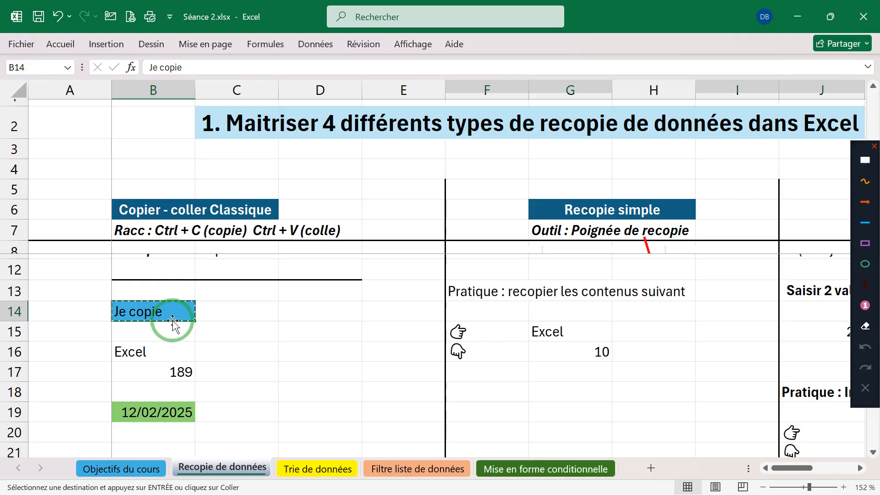
pyautogui.click(306, 310)
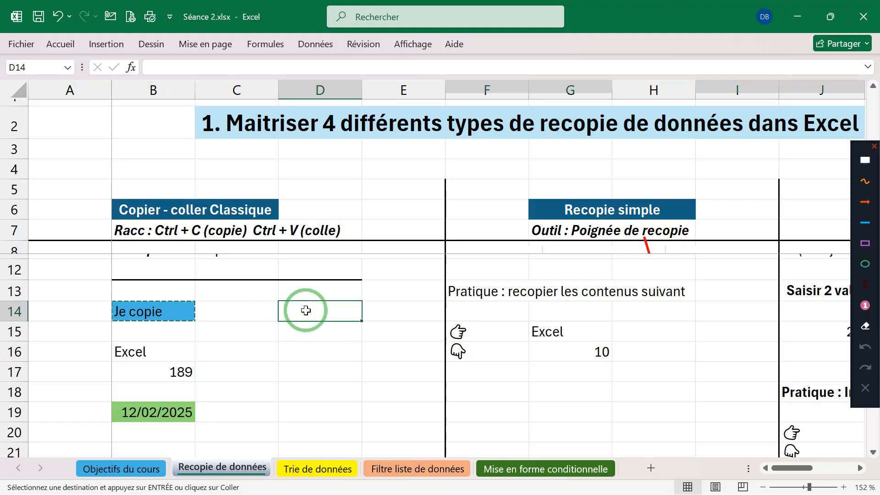
pyautogui.hotkey('ctrl', 'v')
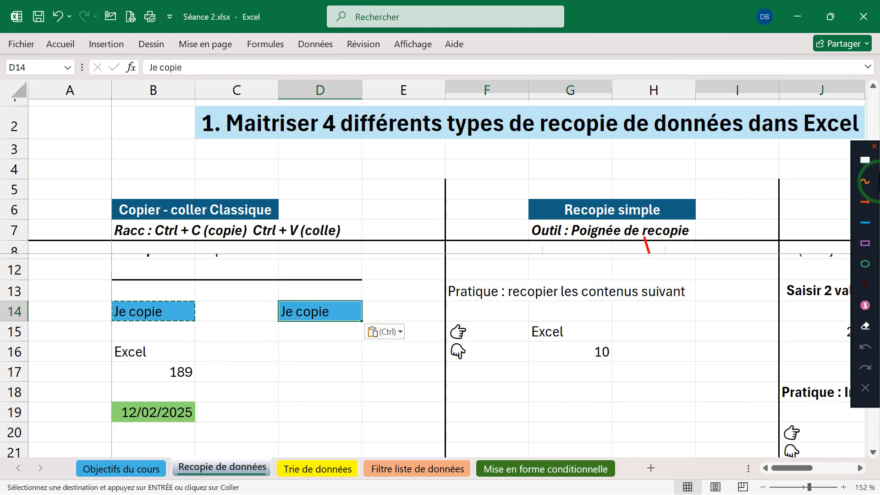
# Step: Draw a purple annotation rectangle around the copied cell B14 and return to working in the sheet
pyautogui.click(865, 243)
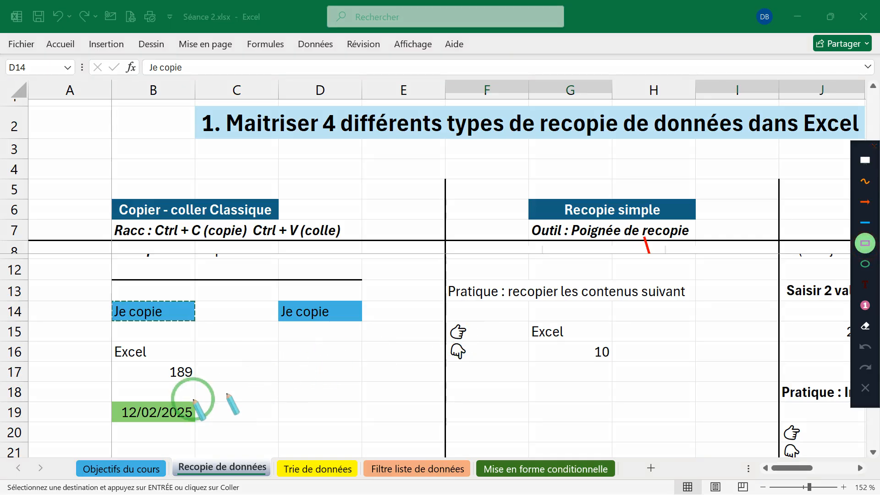
pyautogui.moveTo(101, 288)
pyautogui.mouseDown()
pyautogui.moveTo(177, 305)
pyautogui.moveTo(246, 338)
pyautogui.moveTo(223, 342)
pyautogui.mouseUp()
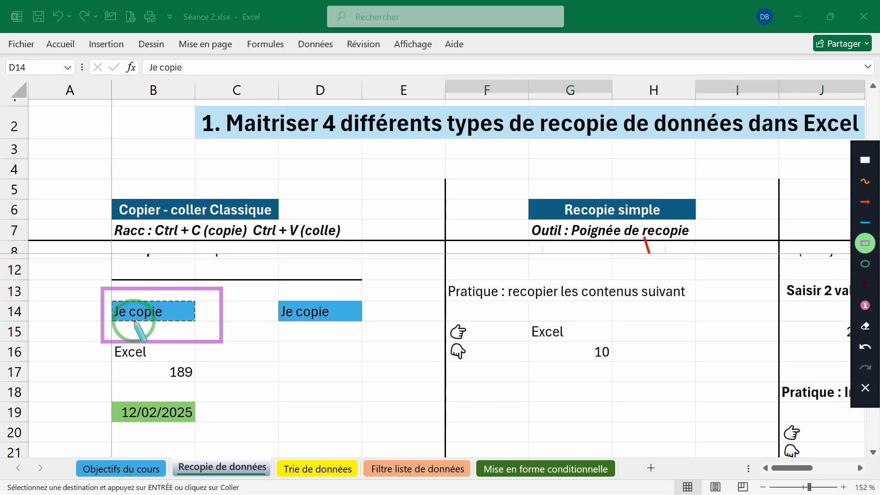
pyautogui.press('Escape')
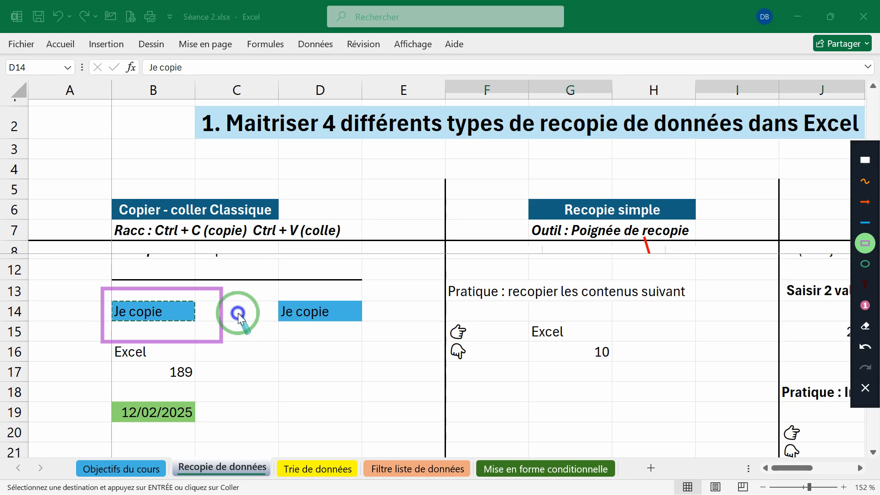
pyautogui.click(378, 331)
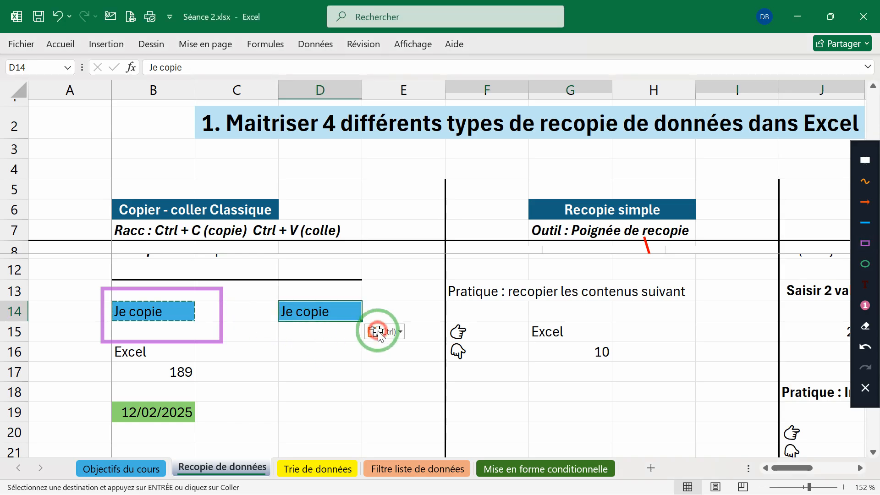
# Step: Paste the copied "Je copie" cell into cell D16 as well and end the copy mode
pyautogui.click(349, 358)
pyautogui.hotkey('ctrl', 'v')
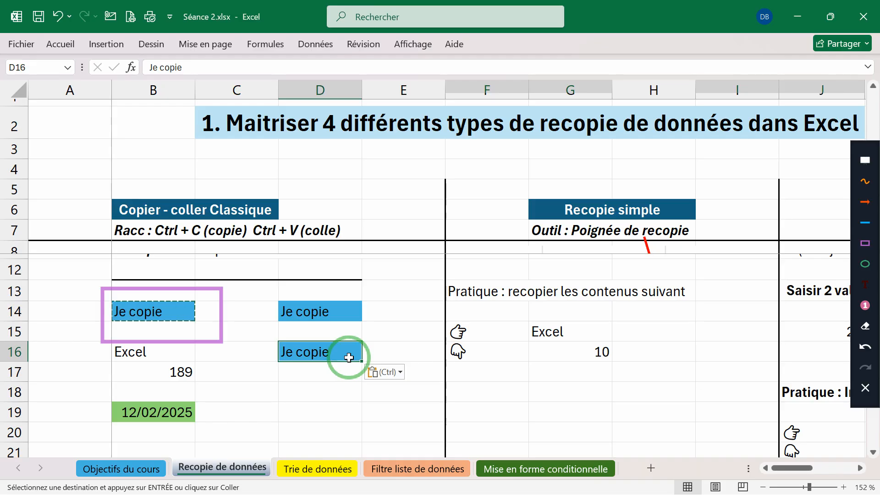
pyautogui.press('Escape')
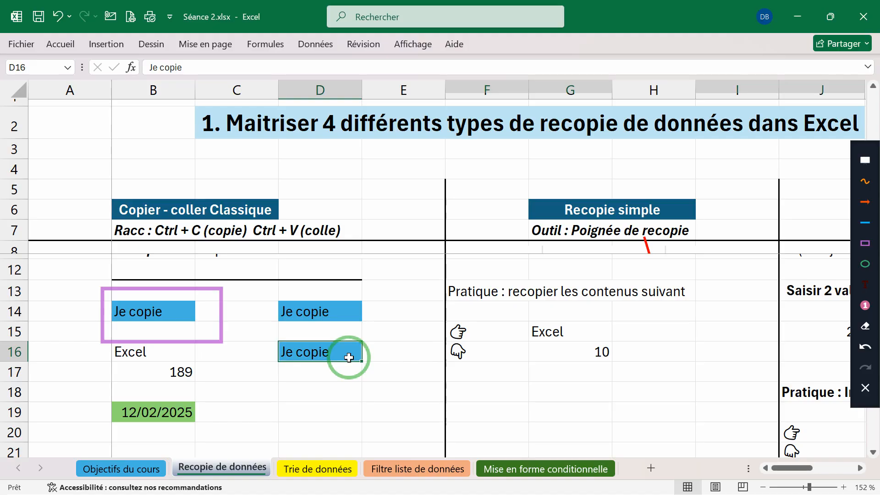
# Step: Copy the "Excel" cell B16 into D17 and the 189 cell B17 into D18
pyautogui.click(177, 359)
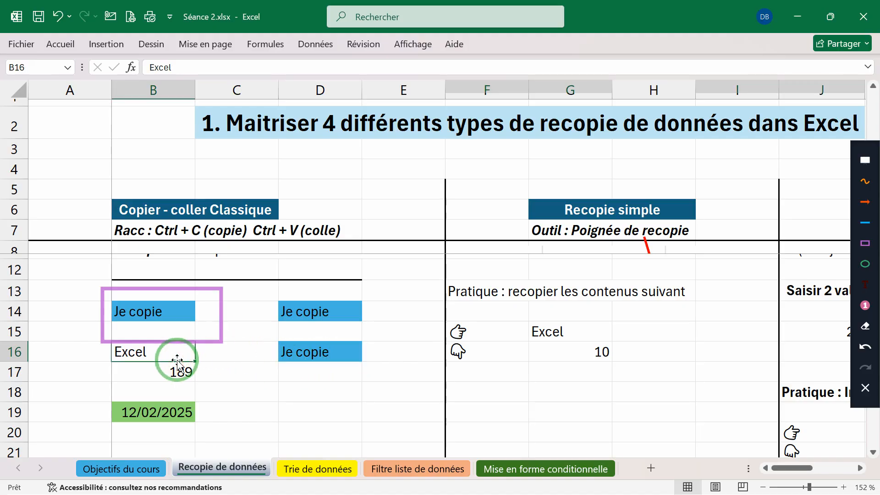
pyautogui.hotkey('ctrl', 'c')
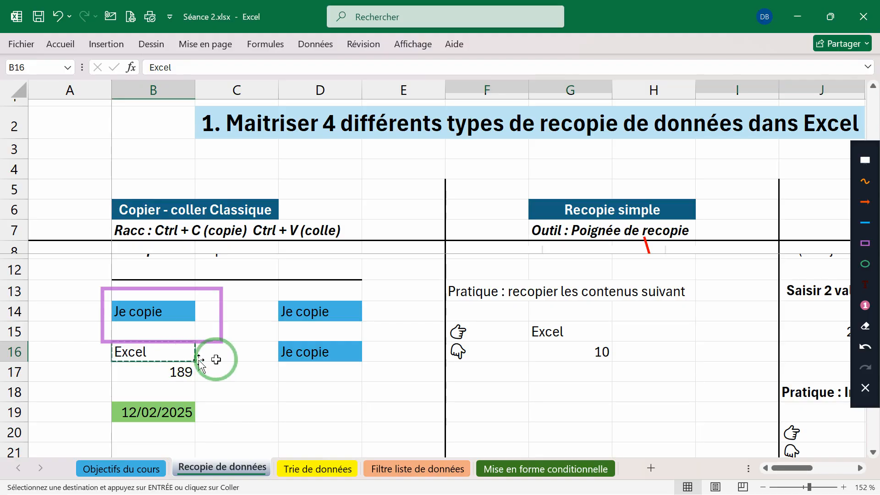
pyautogui.click(305, 373)
pyautogui.hotkey('ctrl', 'v')
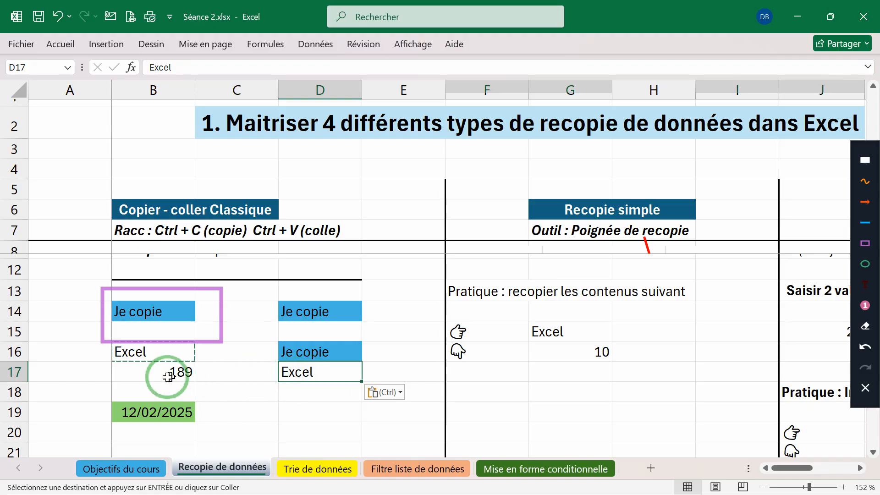
pyautogui.click(137, 372)
pyautogui.hotkey('ctrl', 'c')
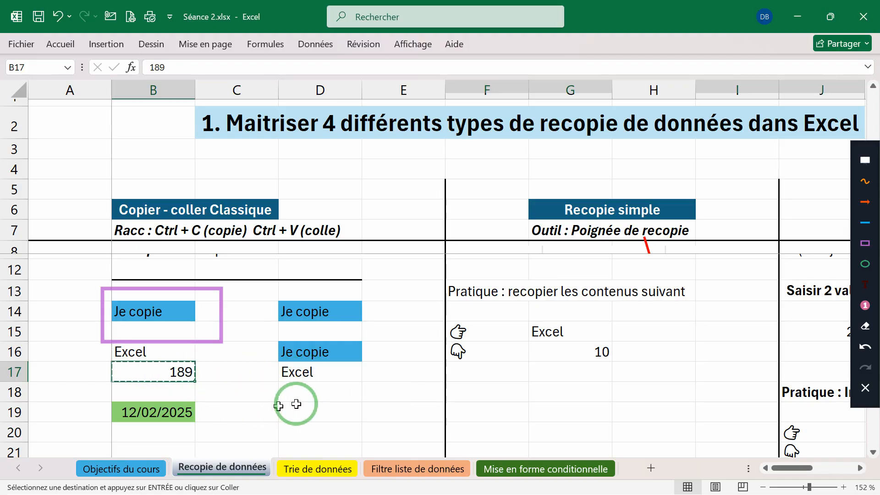
pyautogui.click(344, 391)
pyautogui.hotkey('ctrl', 'v')
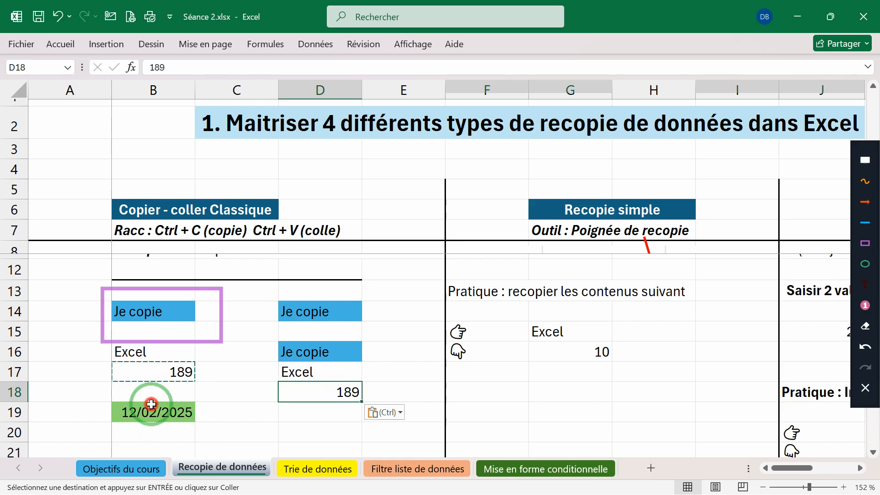
# Step: Copy the green date cell B19 and paste it with its formatting into cell D19
pyautogui.click(151, 411)
pyautogui.hotkey('ctrl', 'c')
pyautogui.click(310, 413)
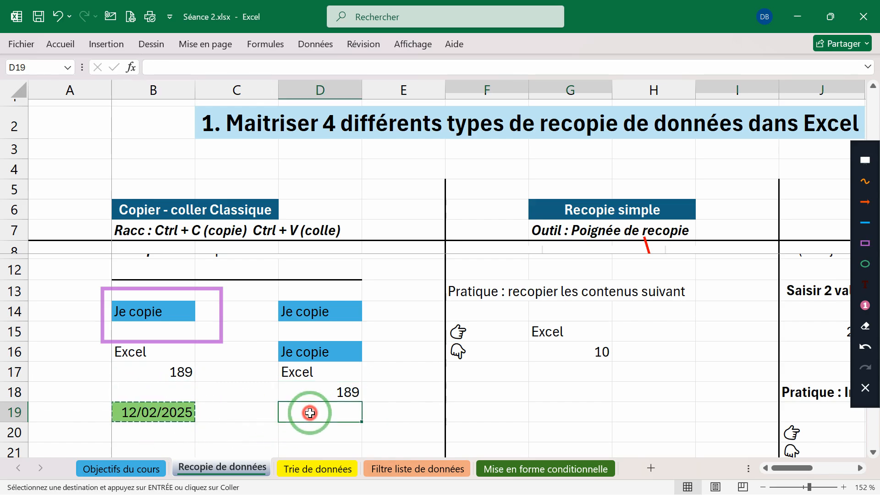
pyautogui.hotkey('ctrl', 'v')
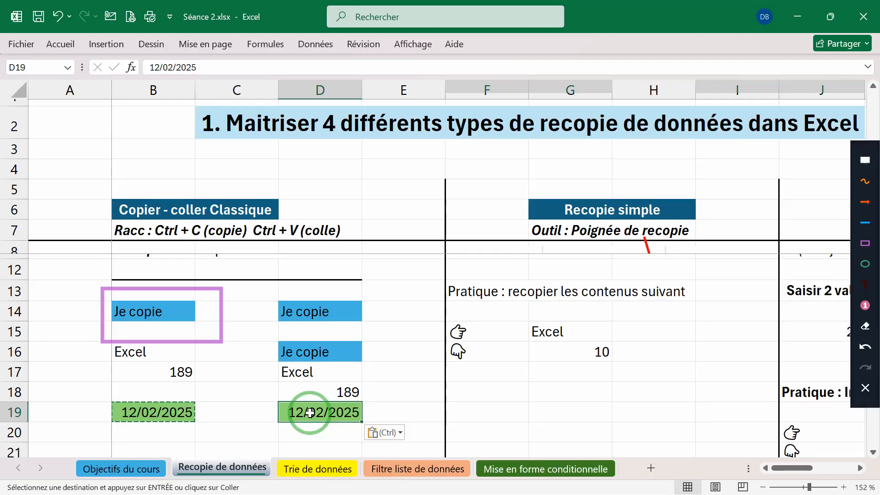
# Step: Clear the purple annotation rectangle and show the fill handle illustration in the "Recopie simple" section
pyautogui.click(861, 468)
pyautogui.click(861, 468)
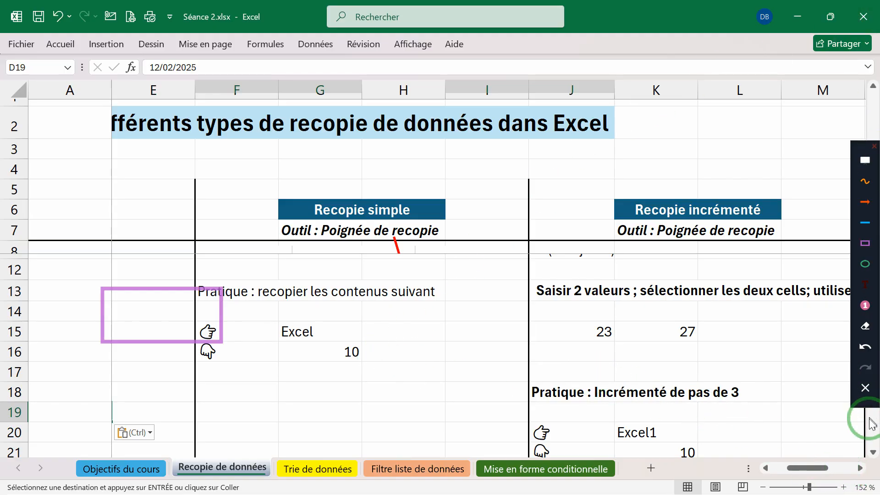
pyautogui.click(865, 388)
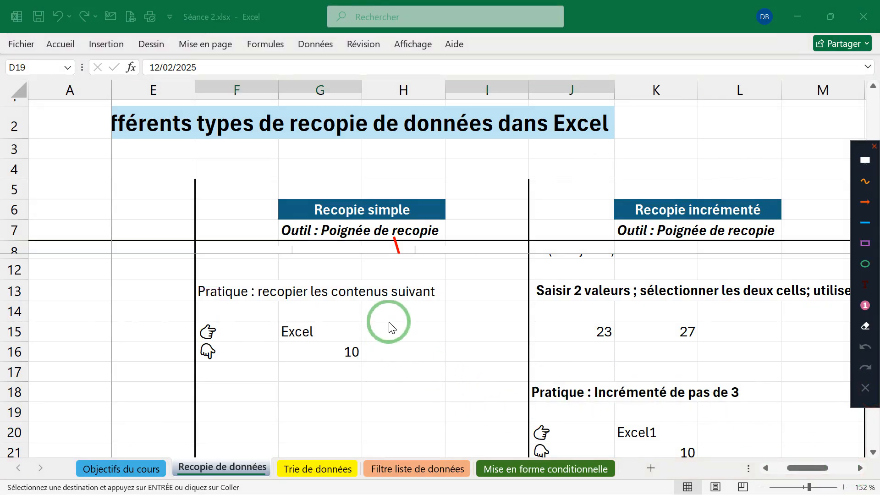
pyautogui.scroll(-1, 390, 326)
pyautogui.scroll(3, 388, 324)
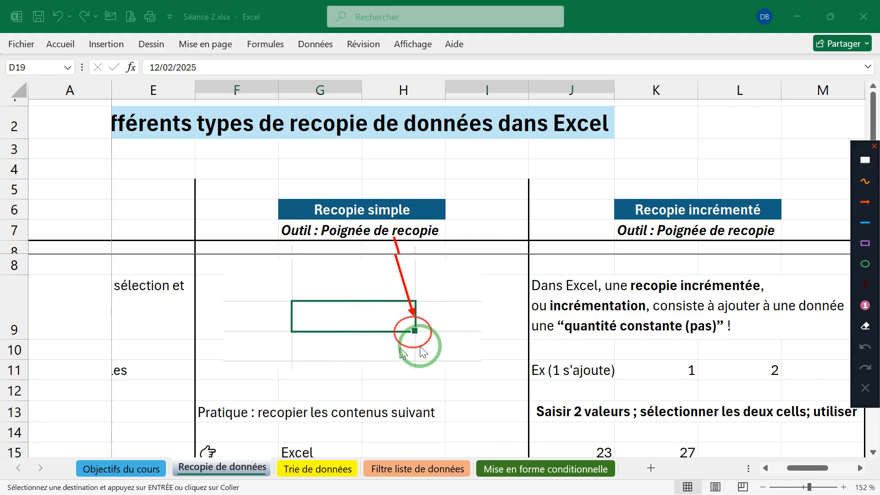
# Step: Switch to the Google Meet window, look through the participant list and return to the Excel workbook
pyautogui.moveTo(524, 489)
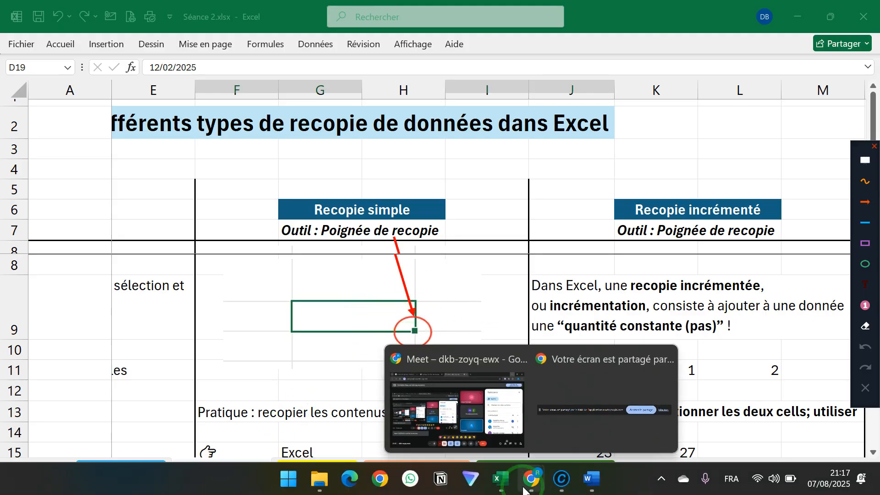
pyautogui.click(469, 426)
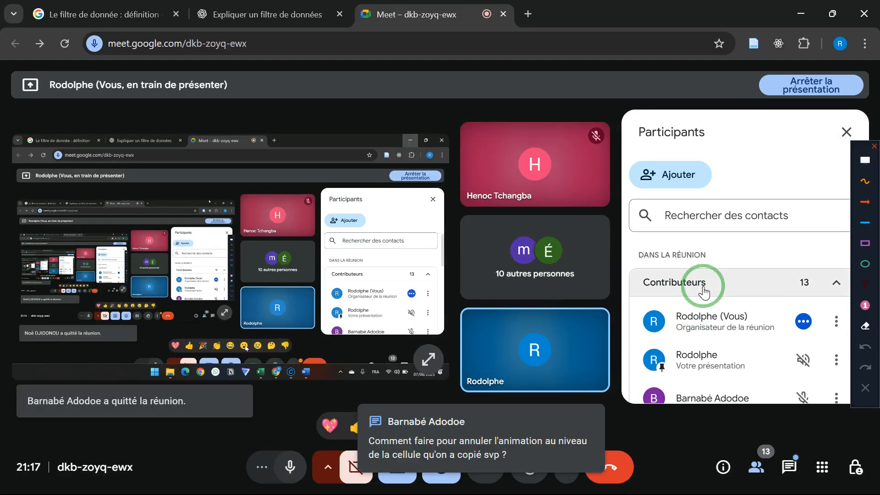
pyautogui.scroll(-5, 739, 340)
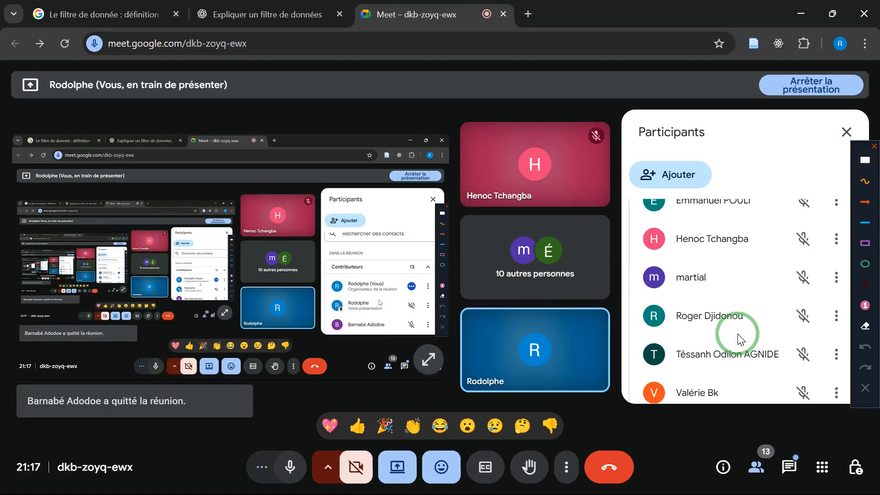
pyautogui.scroll(-3, 740, 340)
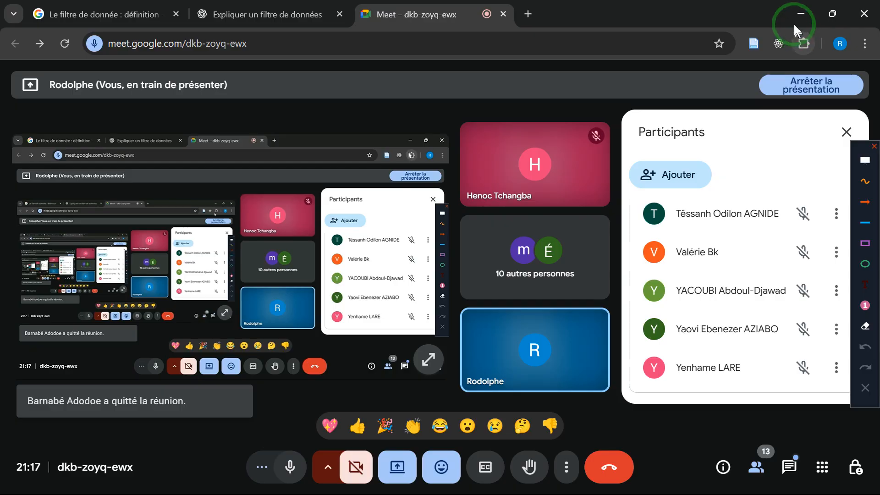
pyautogui.click(801, 15)
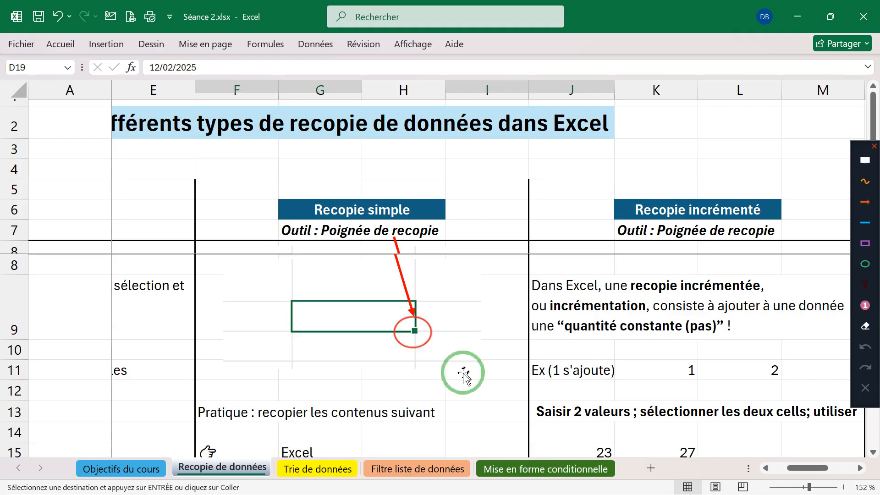
pyautogui.click(347, 386)
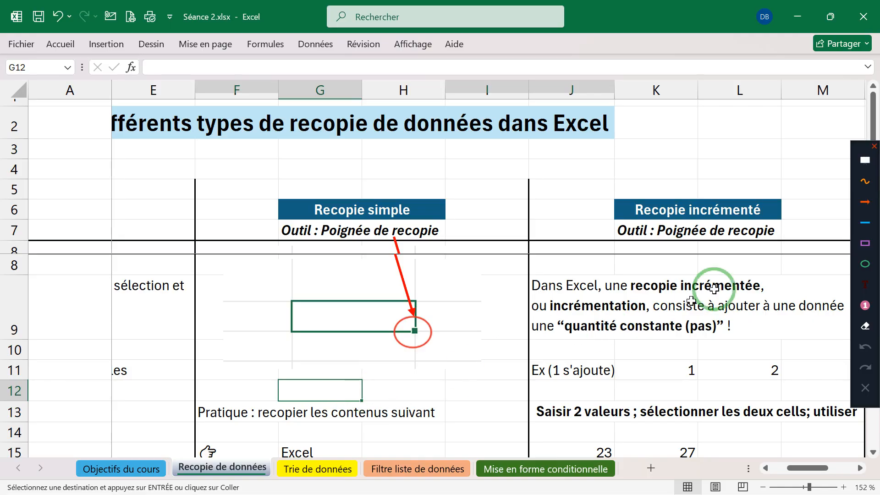
pyautogui.click(865, 270)
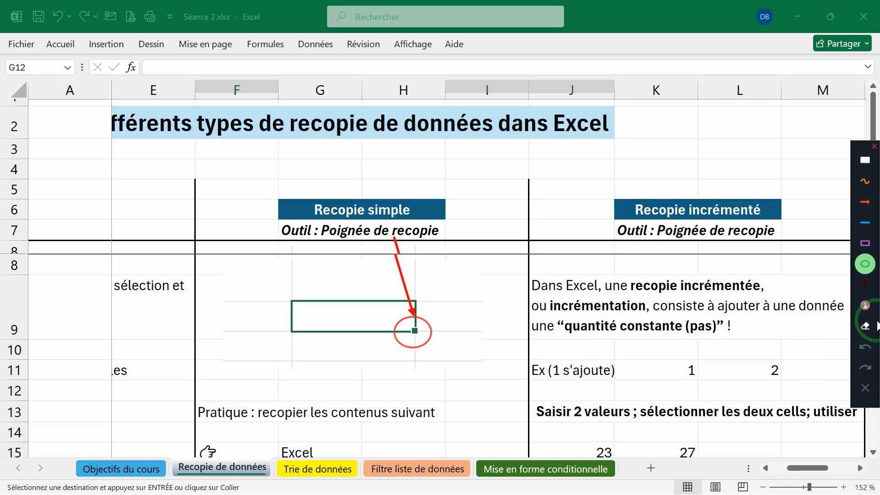
pyautogui.rightClick(514, 320)
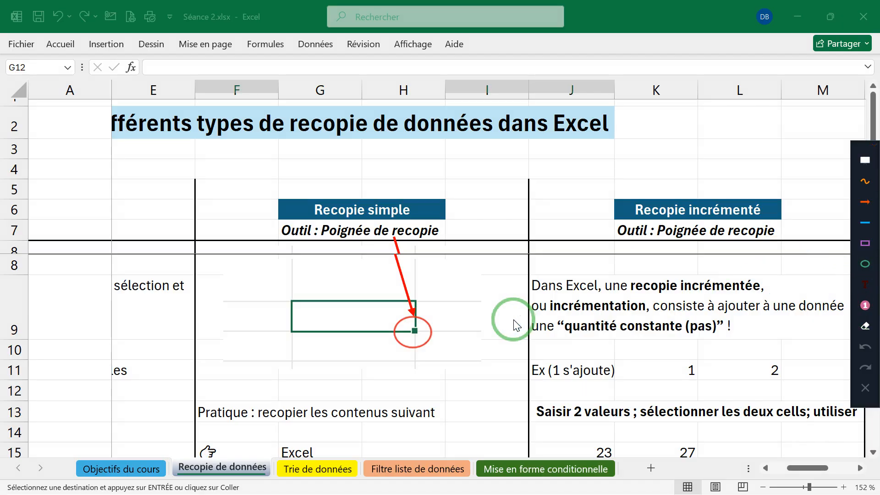
# Step: Use the fill handle to copy "Excel" from cell G15 across to cell I15
pyautogui.scroll(-1, 446, 347)
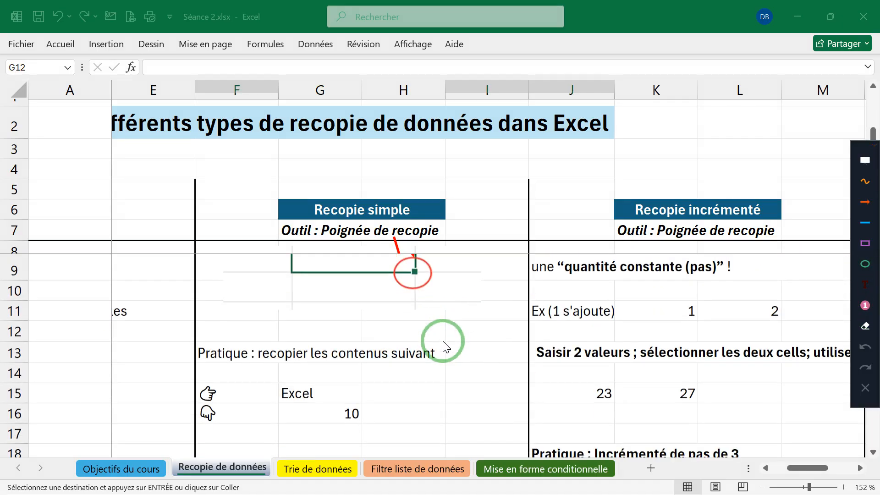
pyautogui.click(326, 390)
pyautogui.click(326, 391)
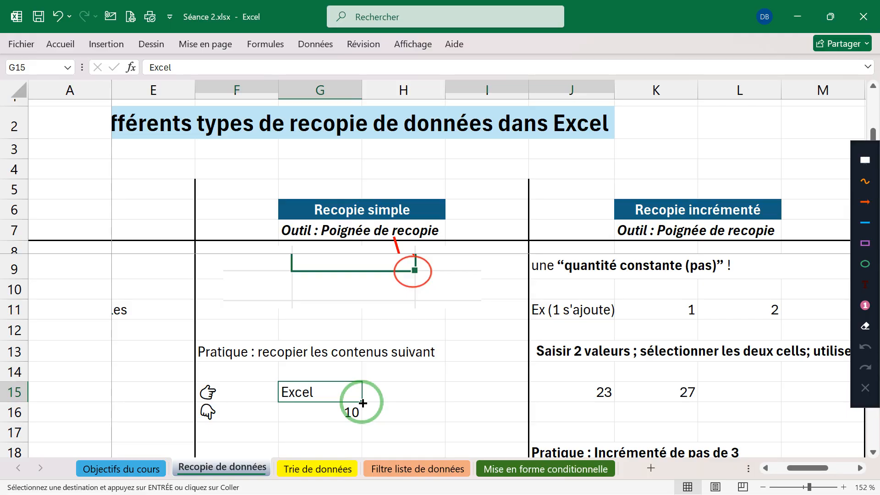
pyautogui.moveTo(364, 403); pyautogui.dragTo(495, 399)
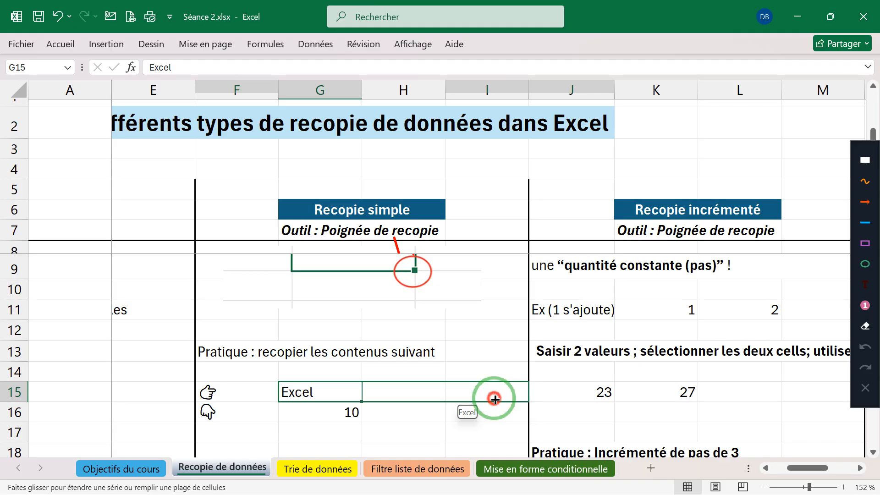
pyautogui.moveTo(495, 400); pyautogui.dragTo(495, 399)
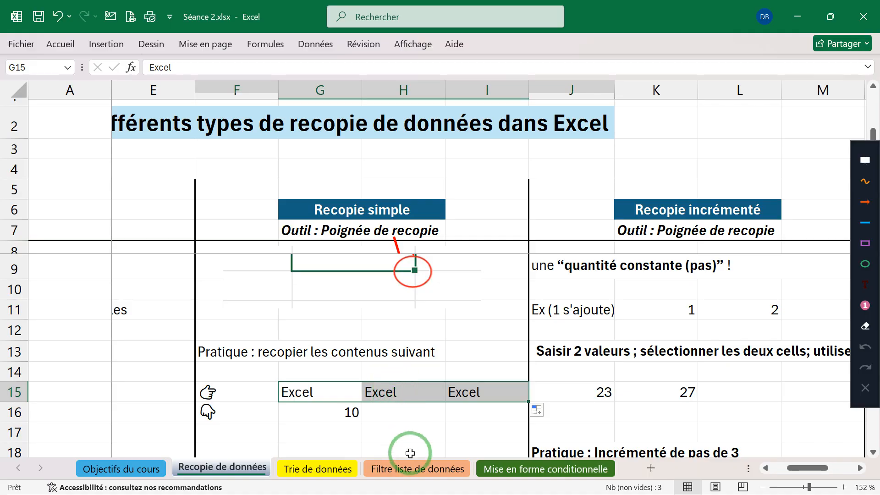
# Step: Use the fill handle to copy the value 10 from cell G16 down to G23, and reselect G16
pyautogui.scroll(-2, 373, 374)
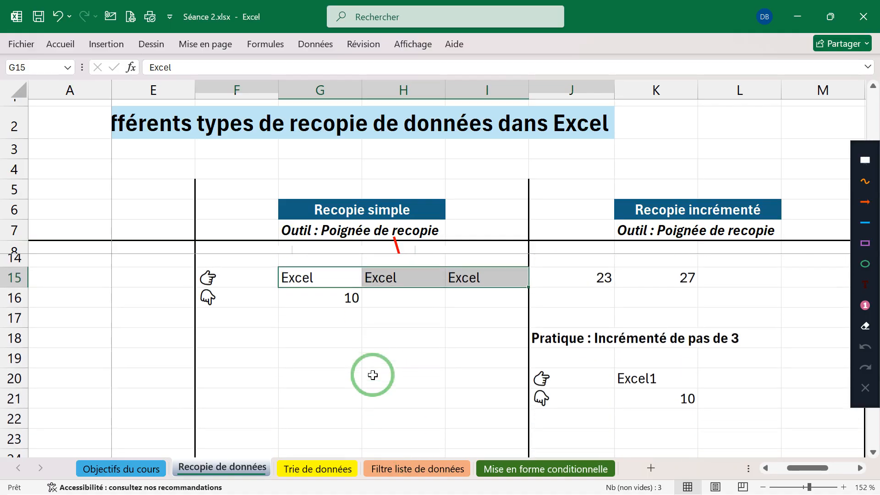
pyautogui.click(346, 291)
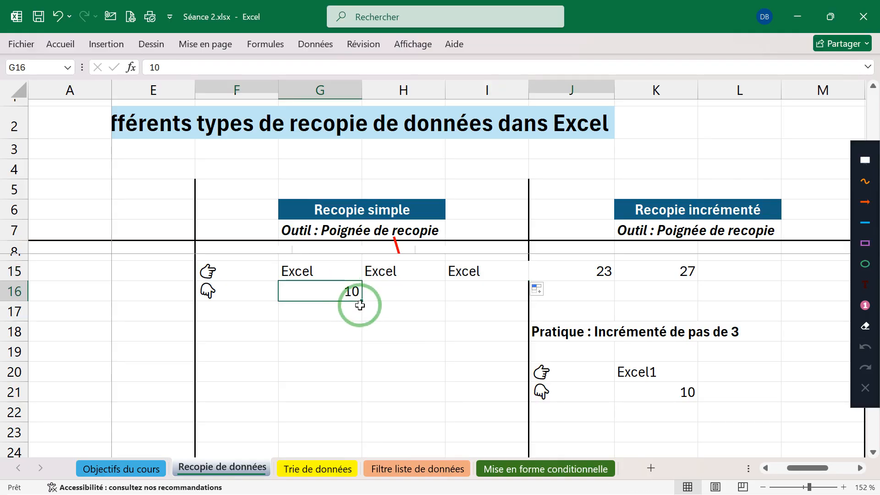
pyautogui.moveTo(361, 304); pyautogui.dragTo(361, 448)
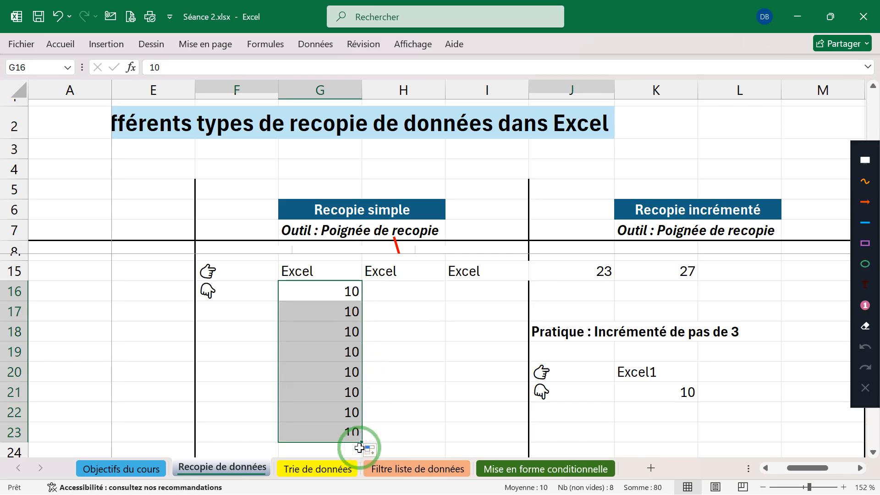
pyautogui.click(345, 292)
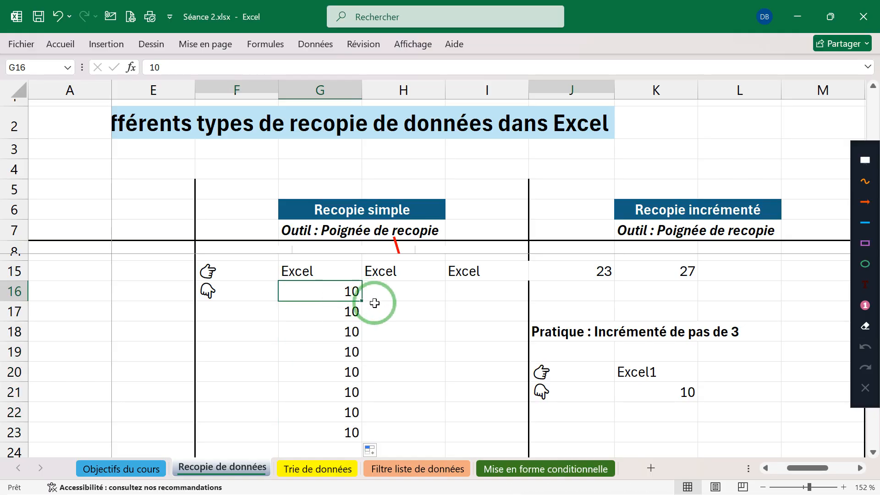
pyautogui.click(320, 432)
pyautogui.click(331, 297)
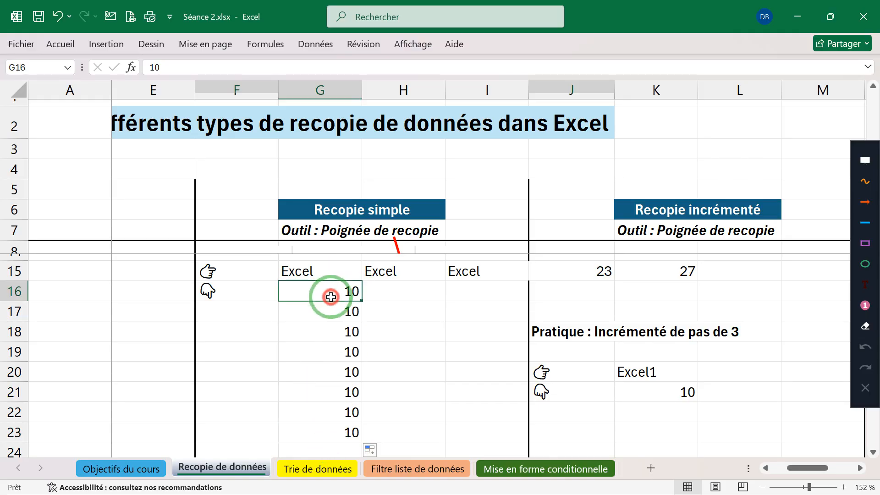
# Step: Examine the "Recopie incrémenté" section: its definition, its practice exercise and the step between the example values in K11 to M11
pyautogui.scroll(1, 420, 348)
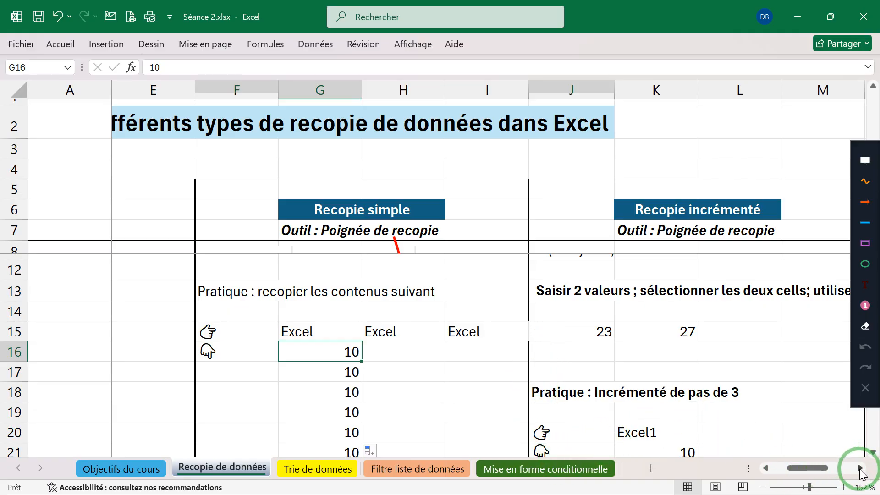
pyautogui.click(858, 468)
pyautogui.click(858, 469)
pyautogui.click(860, 469)
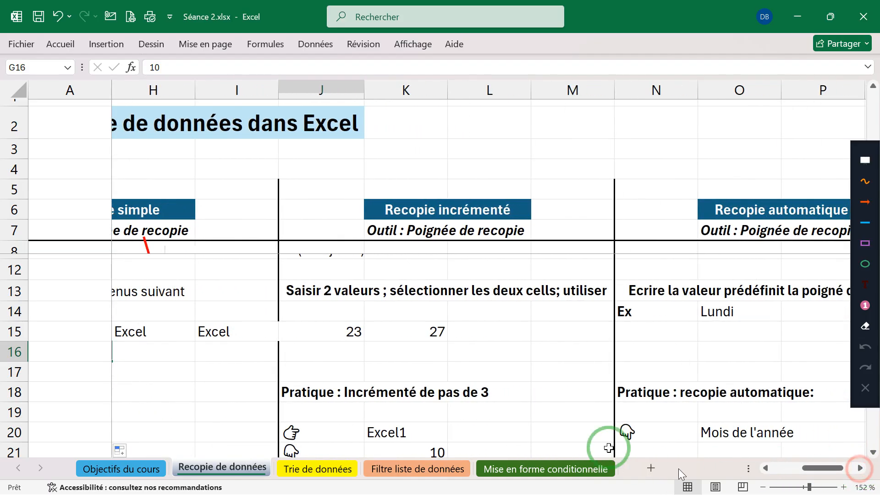
pyautogui.scroll(-2, 507, 369)
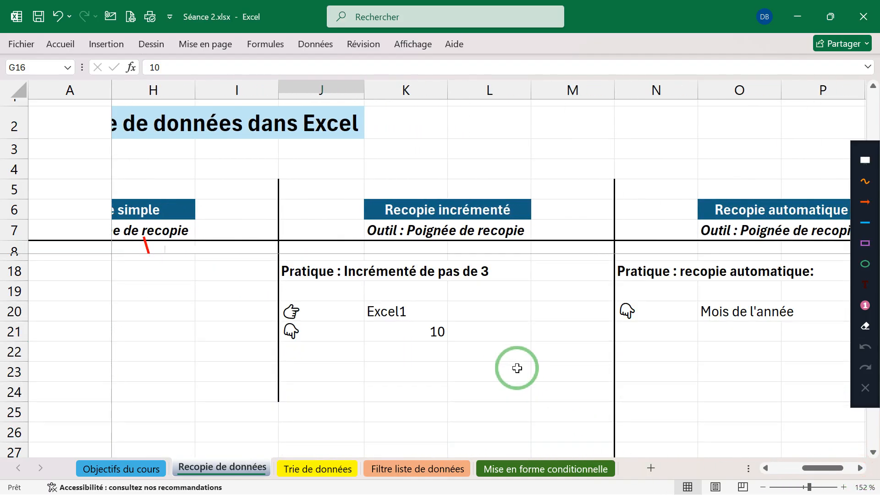
pyautogui.scroll(4, 513, 367)
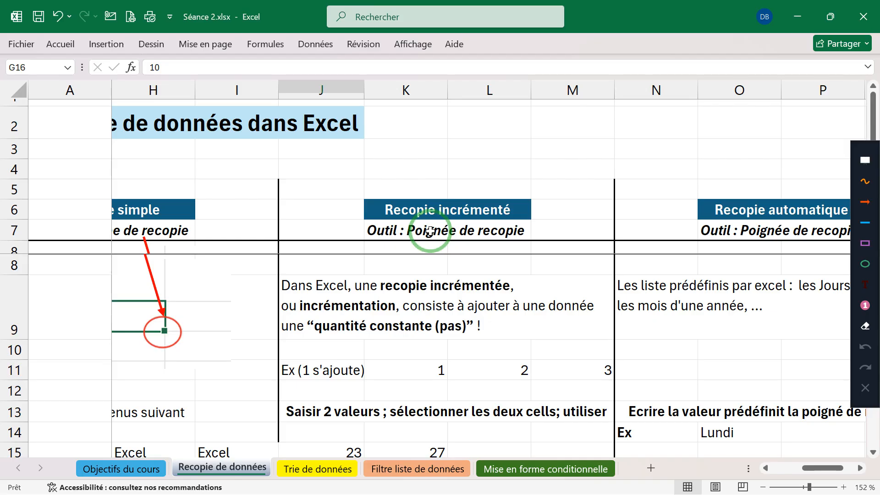
pyautogui.scroll(1, 458, 294)
pyautogui.scroll(-1, 459, 296)
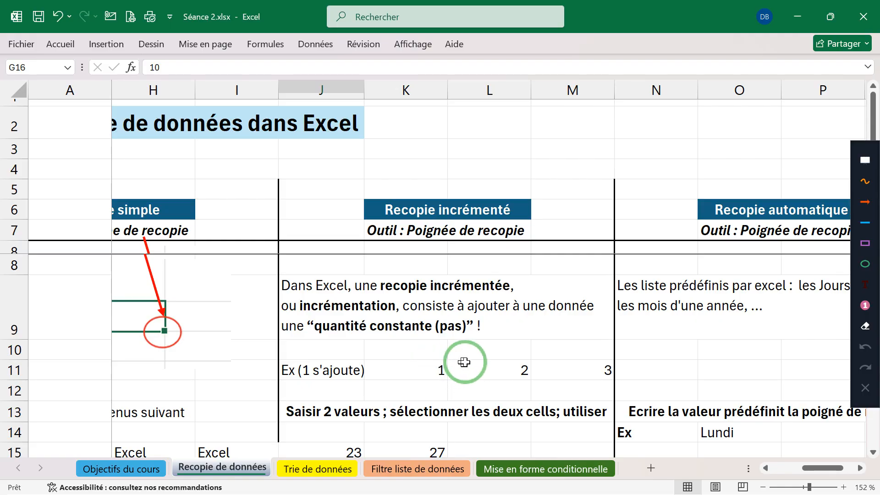
pyautogui.click(438, 370)
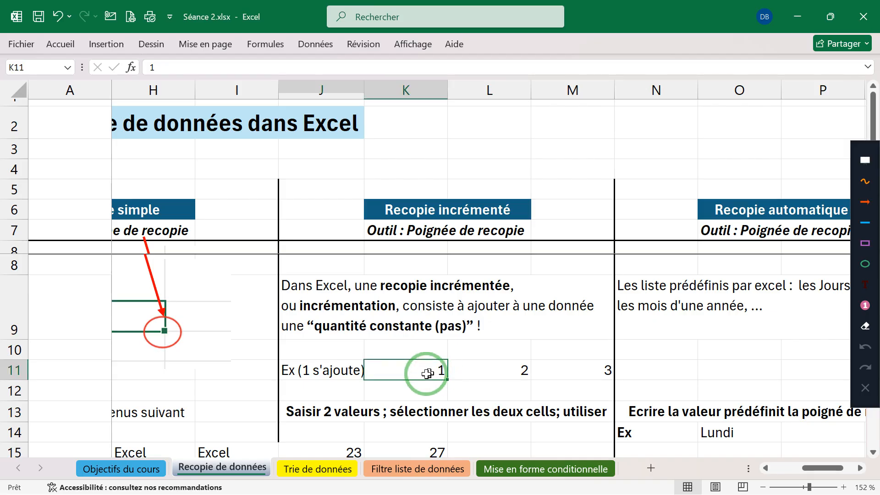
pyautogui.click(489, 371)
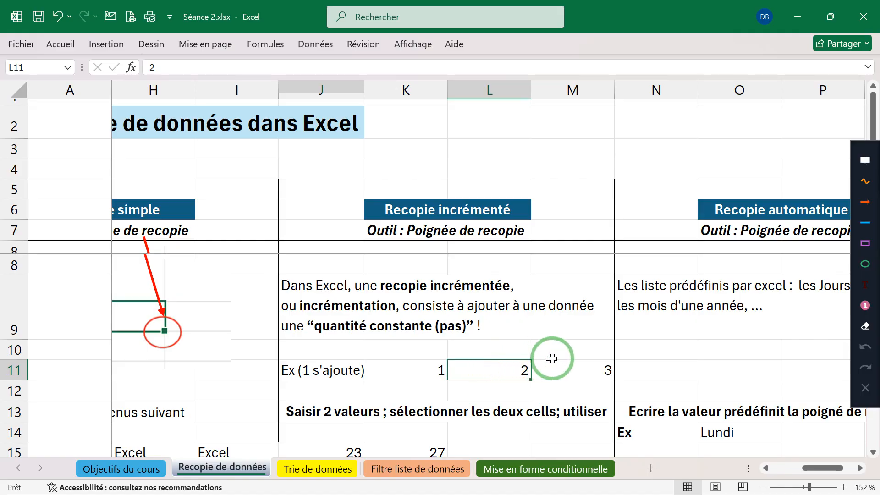
pyautogui.click(563, 374)
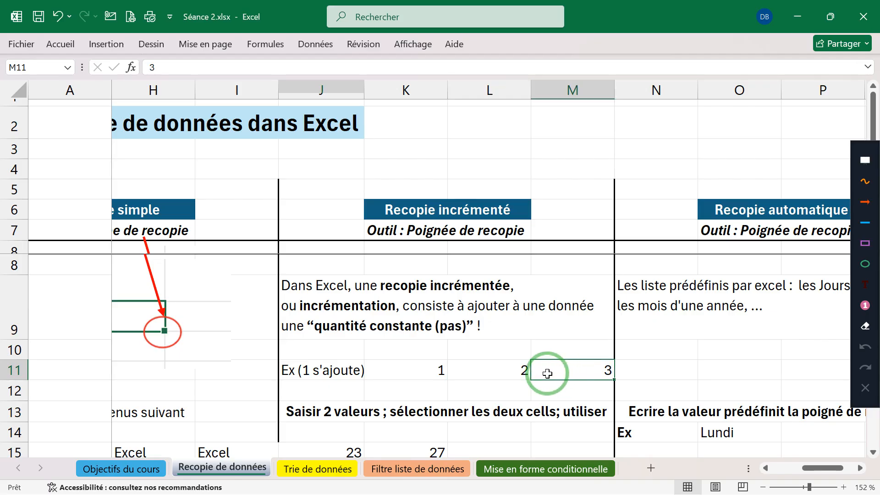
# Step: Examine the instruction in J13 on incrementing from two entered values, its example in row 15 and the practice exercise in J18
pyautogui.scroll(-1, 547, 374)
pyautogui.scroll(-1, 547, 374)
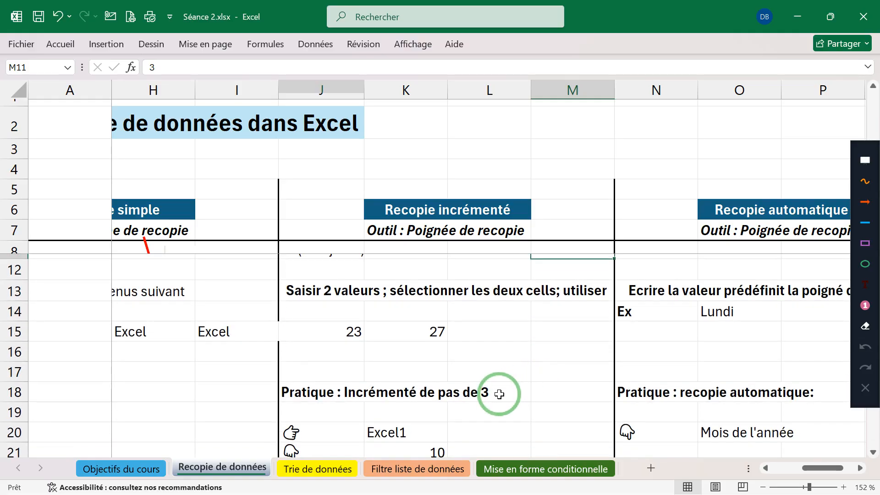
pyautogui.scroll(1, 499, 395)
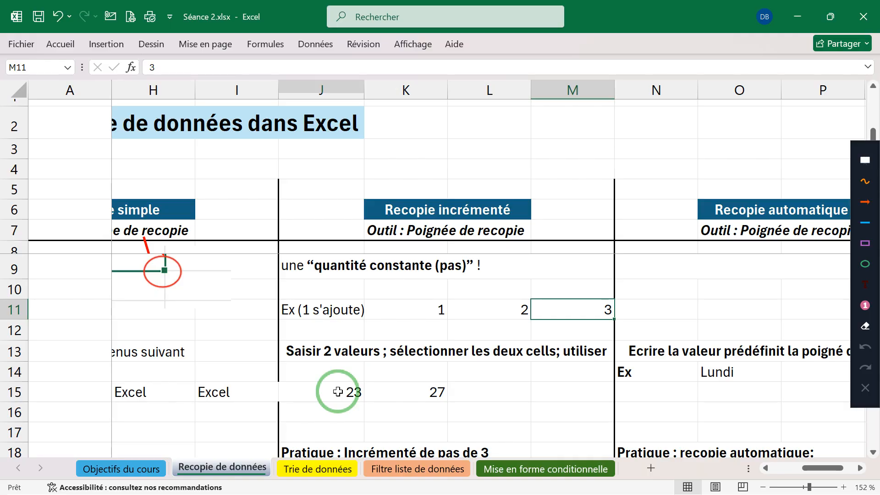
pyautogui.scroll(-2, 338, 392)
pyautogui.scroll(1, 338, 391)
pyautogui.scroll(1, 338, 392)
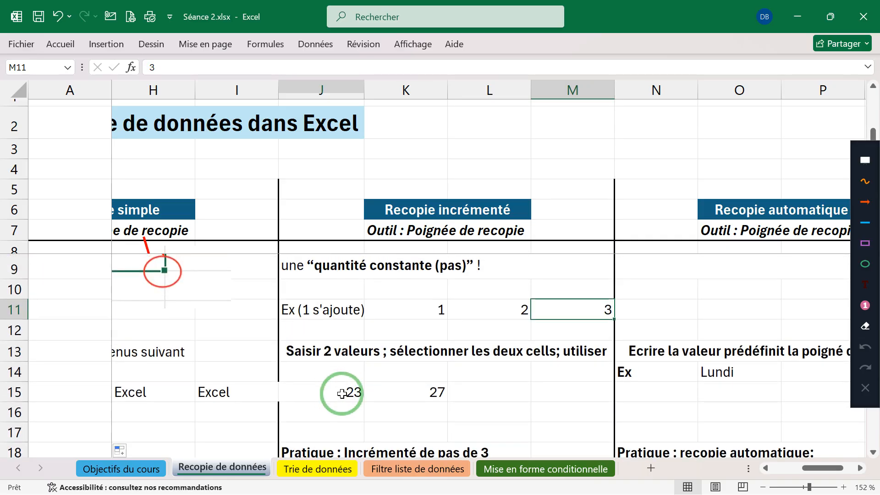
pyautogui.doubleClick(373, 352)
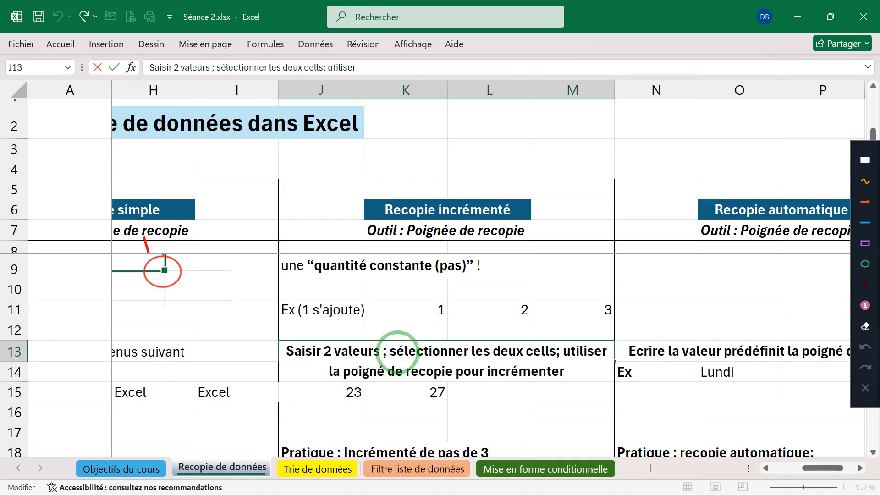
pyautogui.moveTo(390, 351); pyautogui.dragTo(555, 361)
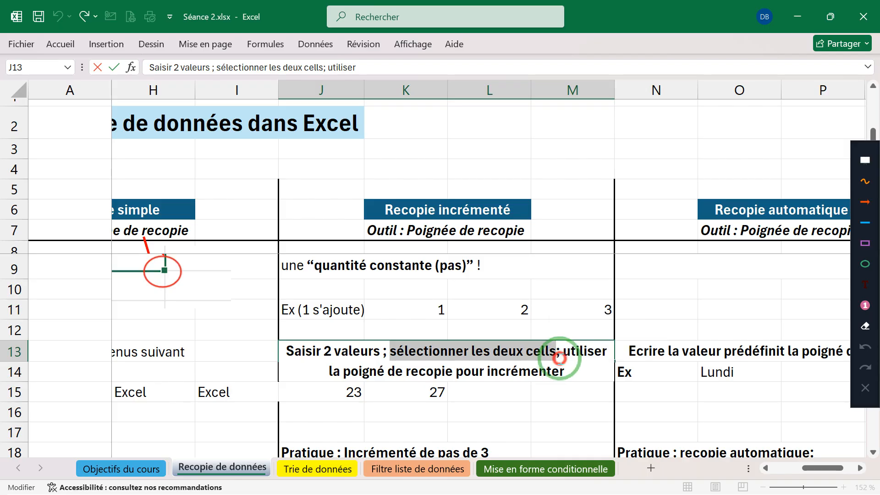
pyautogui.click(560, 357)
pyautogui.moveTo(560, 356); pyautogui.dragTo(575, 368)
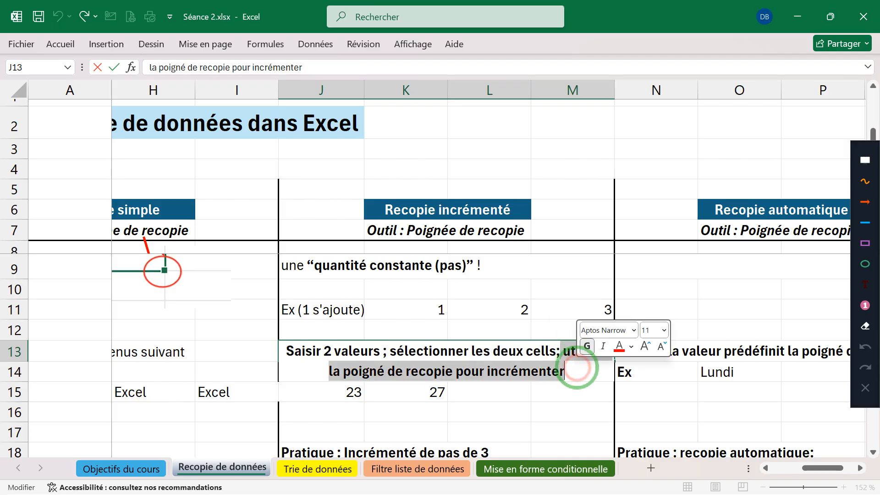
pyautogui.click(504, 394)
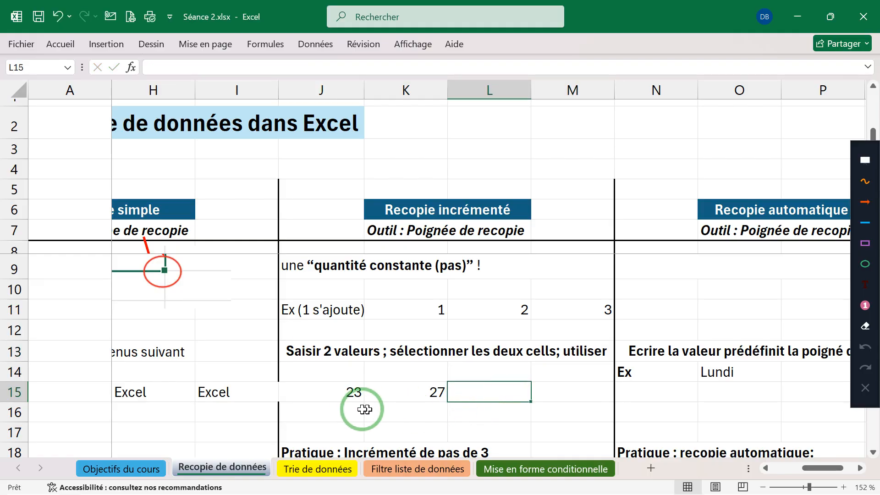
# Step: Select the values 23 and 27 in J15:K15 and extend the series with the fill handle across to M15
pyautogui.click(336, 388)
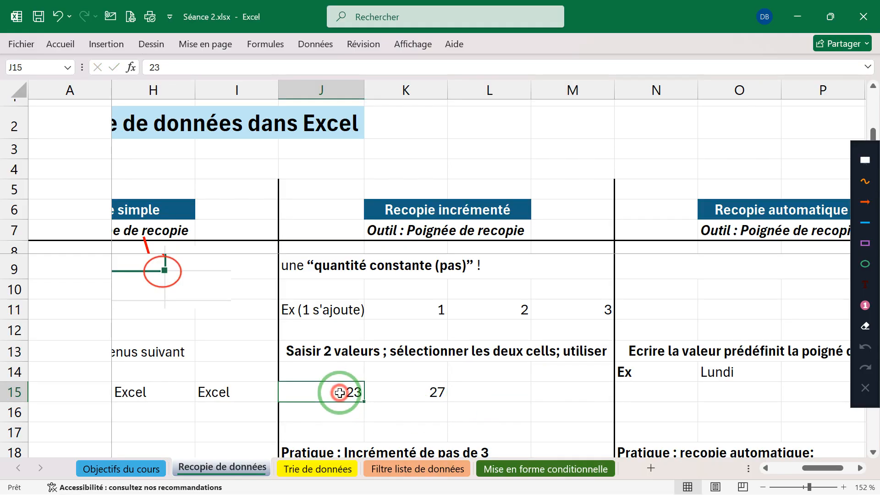
pyautogui.click(392, 391)
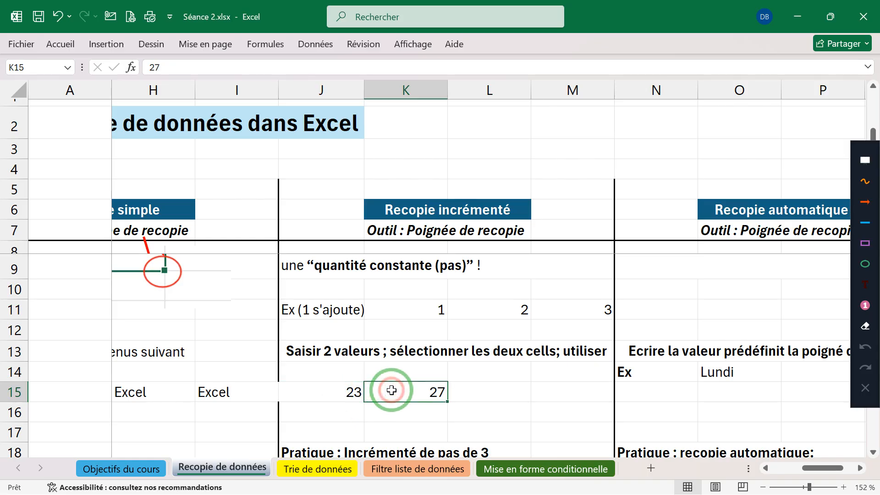
pyautogui.click(326, 395)
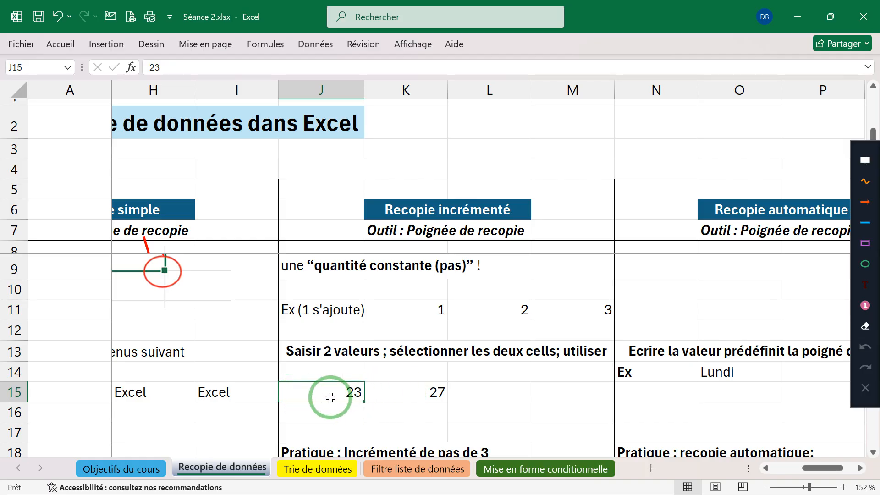
pyautogui.moveTo(331, 394); pyautogui.dragTo(395, 390)
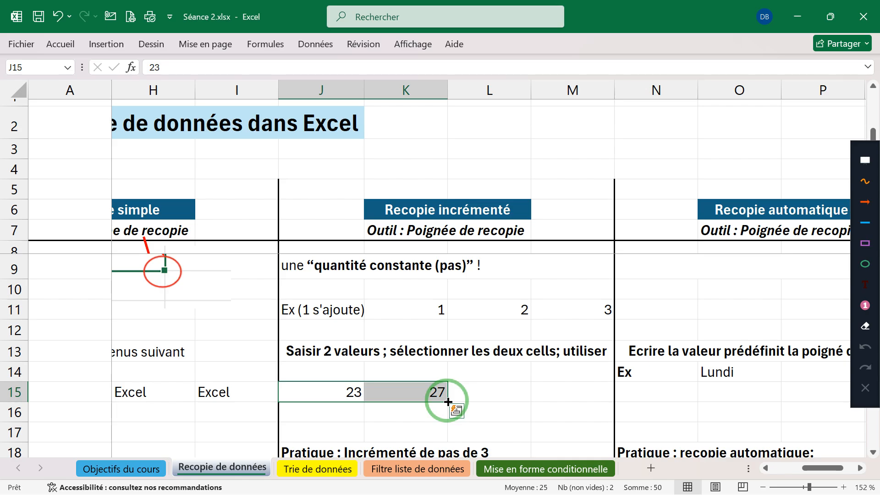
pyautogui.moveTo(449, 401); pyautogui.dragTo(576, 413)
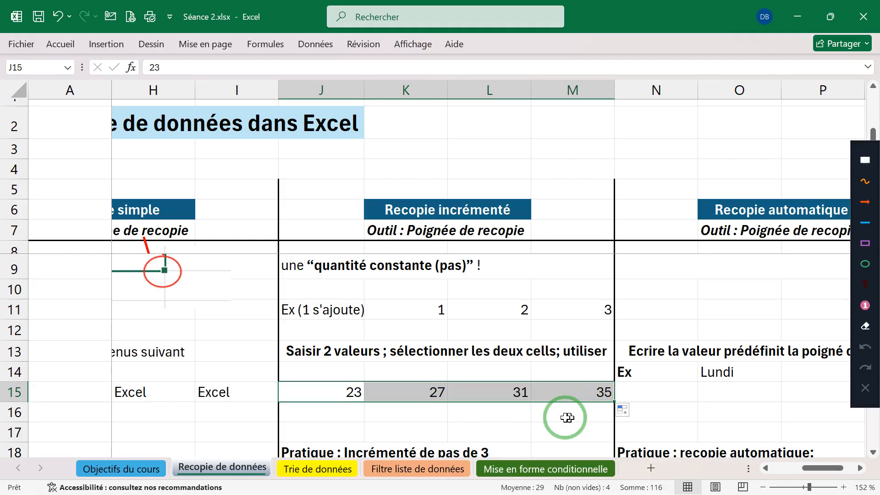
pyautogui.click(565, 417)
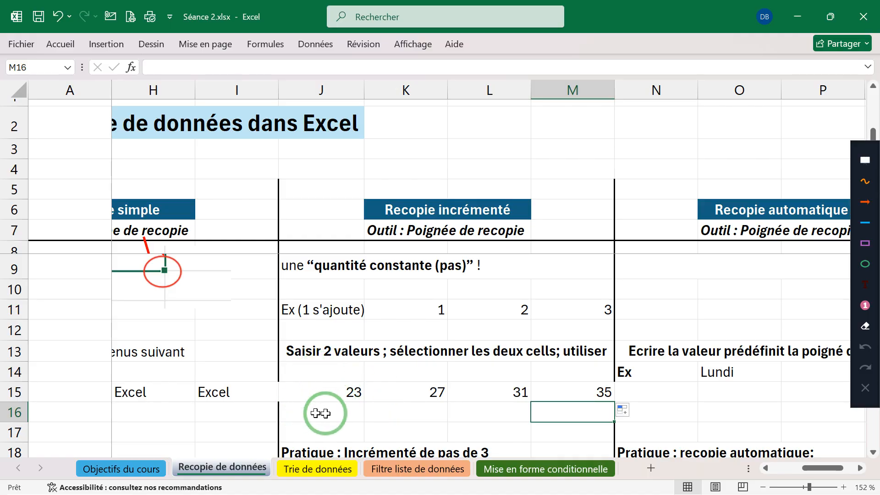
# Step: For the step-of-3 exercise, try filling "Excel1" alone from cell K20 across to M20 with the fill handle
pyautogui.scroll(-2, 346, 412)
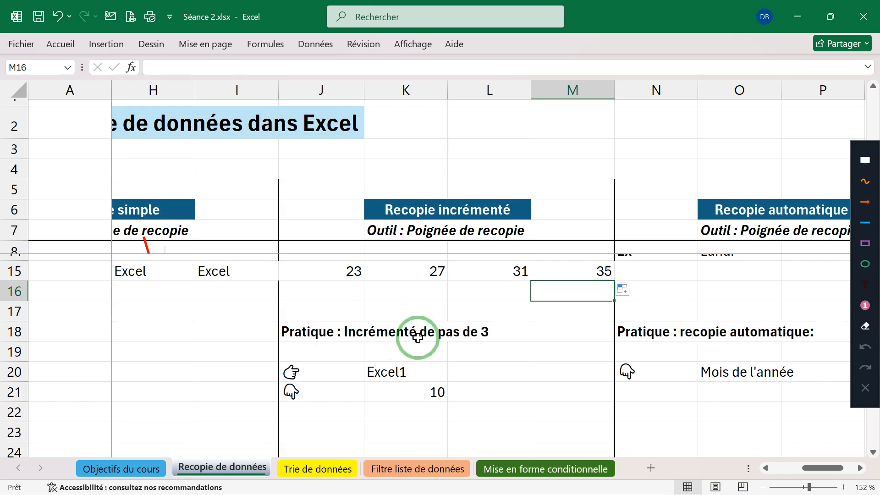
pyautogui.click(335, 333)
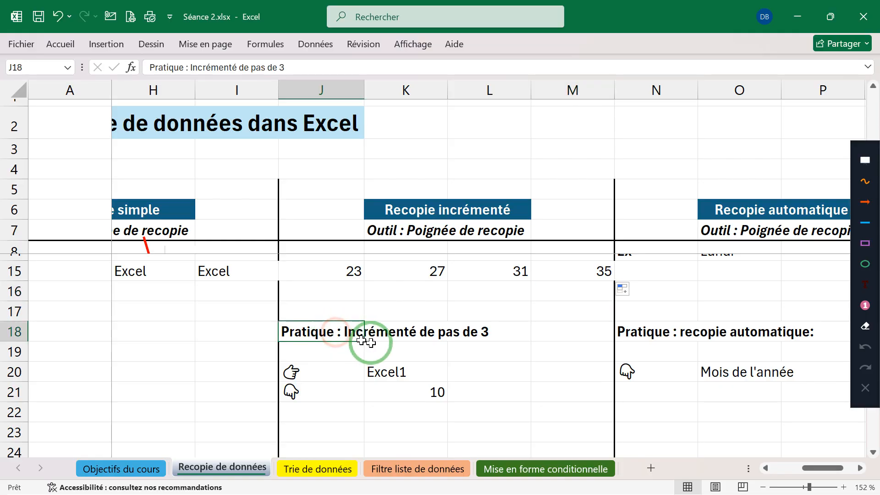
pyautogui.click(399, 344)
pyautogui.click(388, 373)
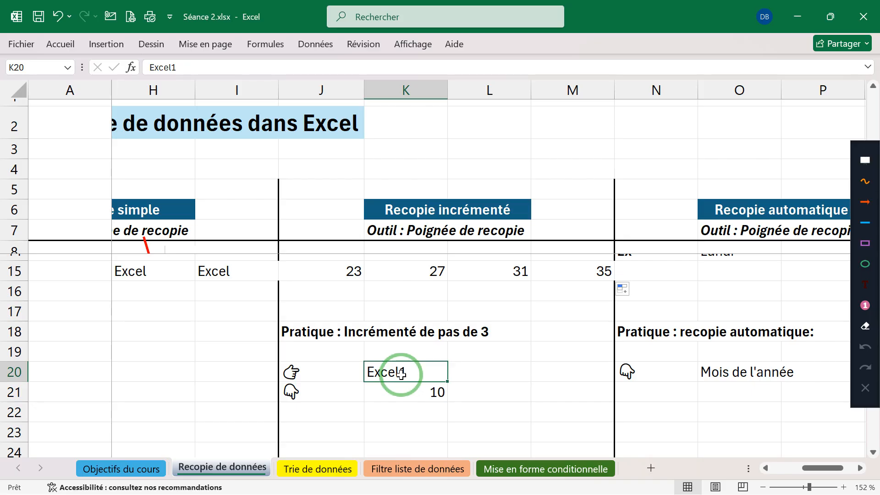
pyautogui.click(425, 374)
pyautogui.moveTo(425, 375); pyautogui.dragTo(568, 381)
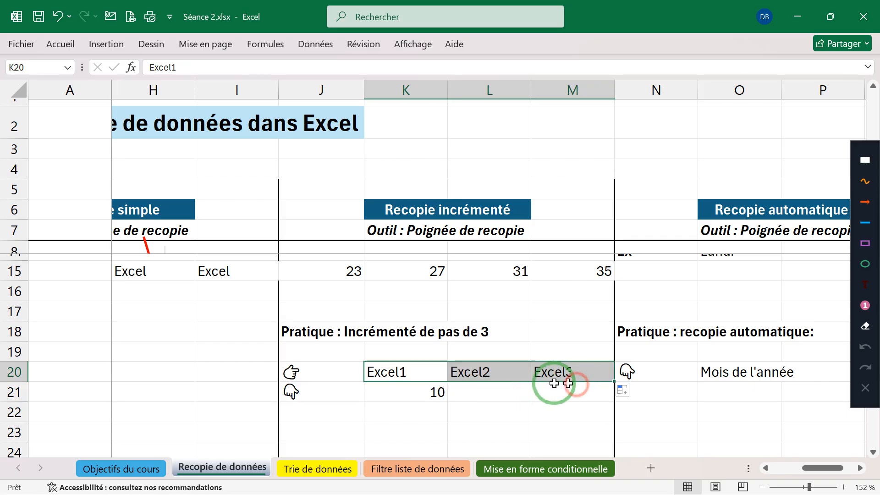
pyautogui.click(392, 433)
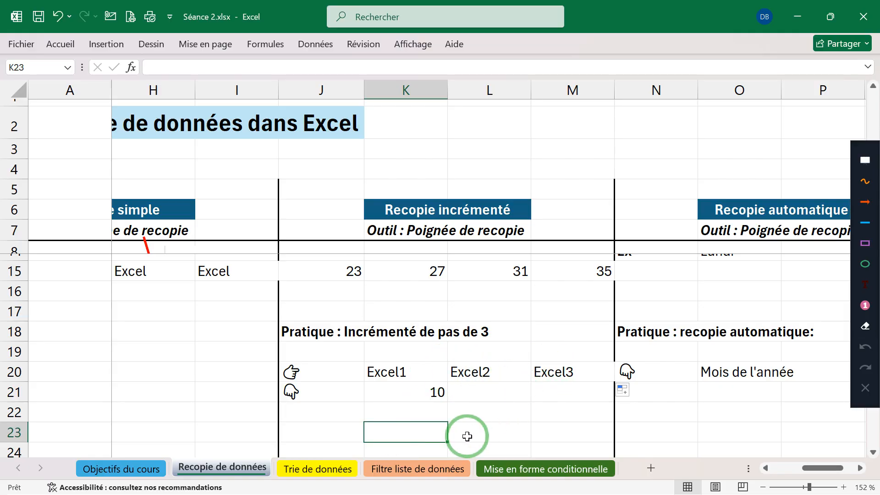
# Step: Change the content of cell L20 to "Excel4" and clear cell M20
pyautogui.click(429, 392)
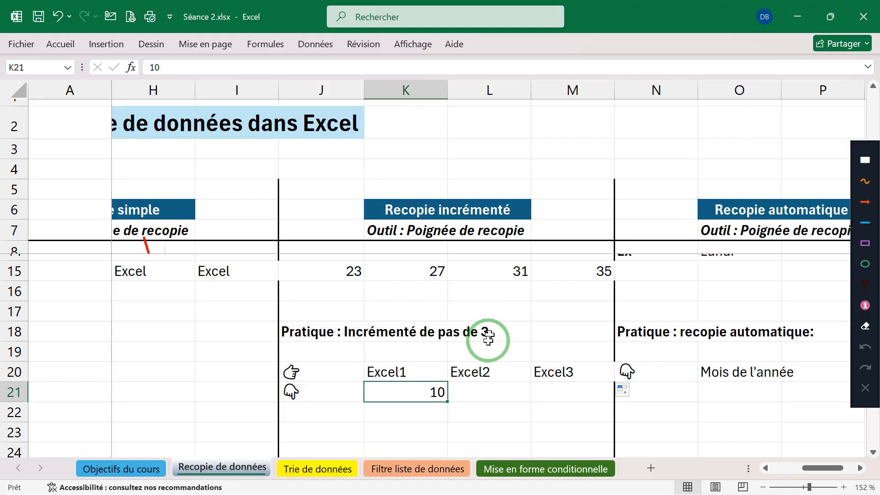
pyautogui.click(470, 373)
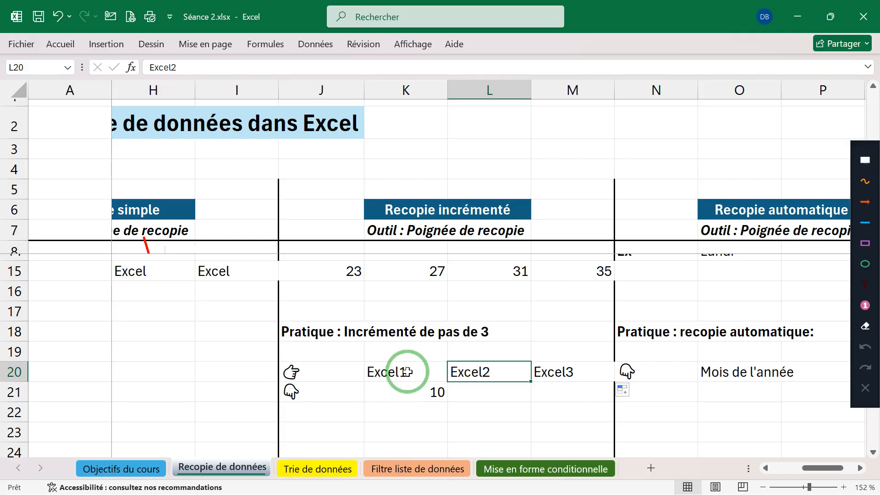
pyautogui.doubleClick(483, 373)
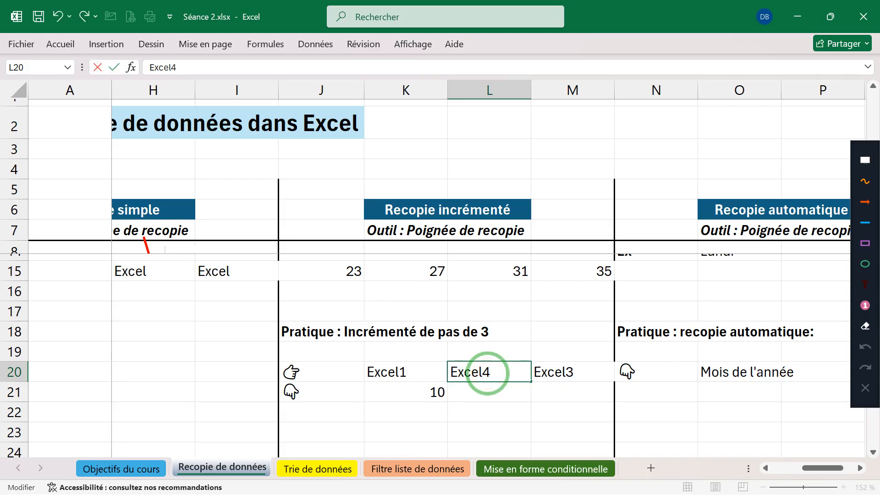
pyautogui.click(556, 375)
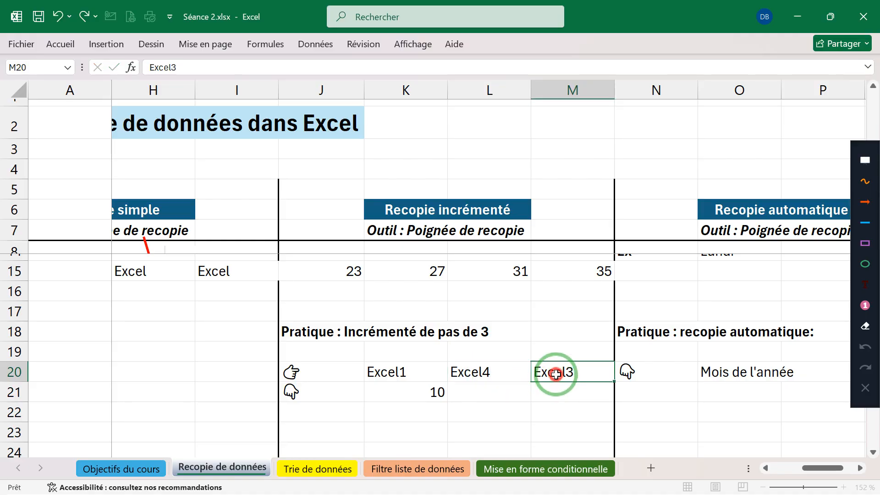
pyautogui.press('Delete')
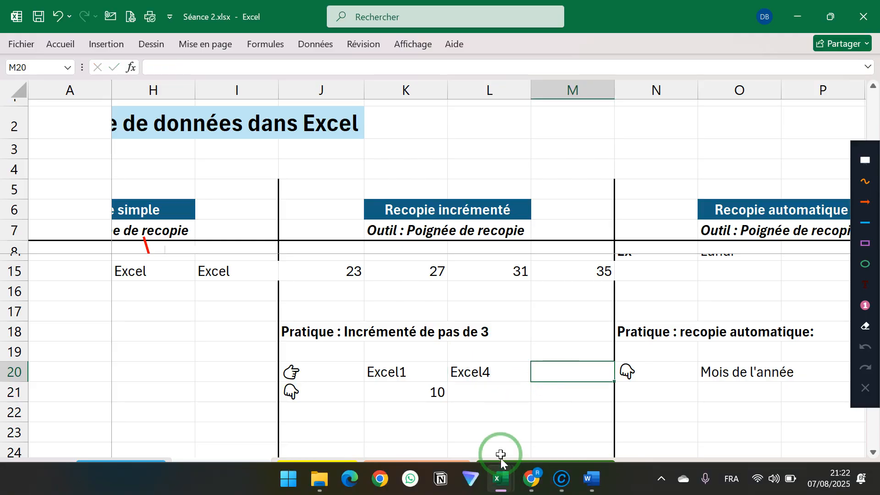
# Step: Select K20:L20 and extend the "Excel1", "Excel4" series with the fill handle to M20
pyautogui.click(441, 413)
pyautogui.moveTo(412, 371); pyautogui.dragTo(574, 384)
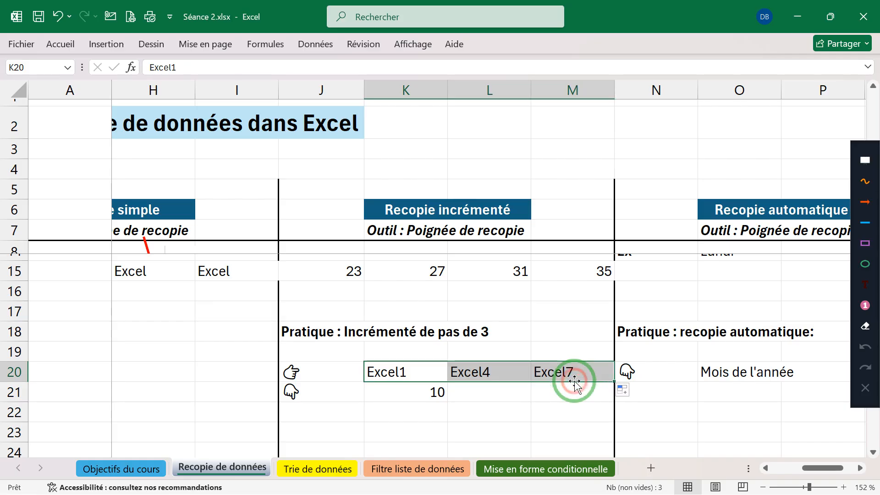
pyautogui.click(538, 387)
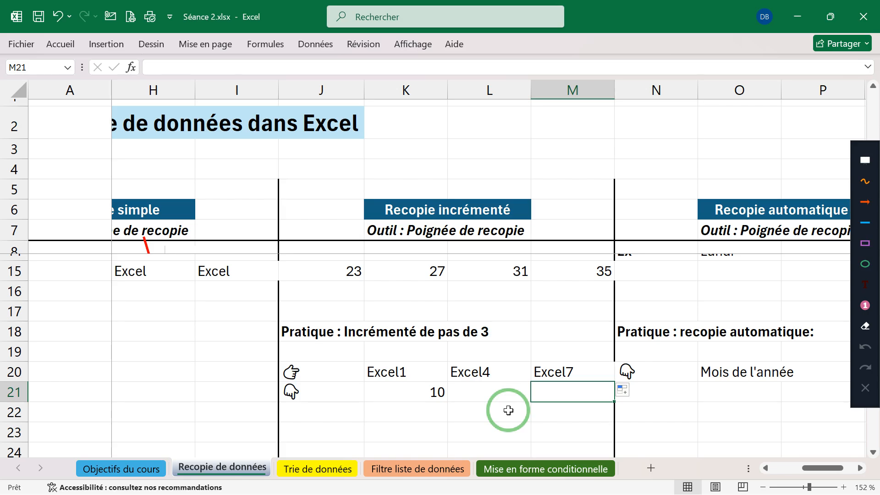
# Step: Enter 13 in cell K22, then extend the series from K21:K22 down to K24 with the fill handle
pyautogui.click(409, 392)
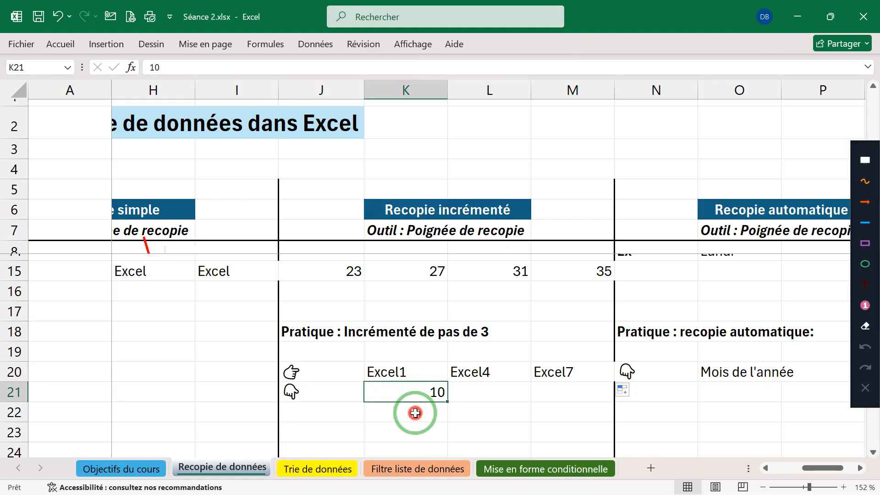
pyautogui.click(415, 412)
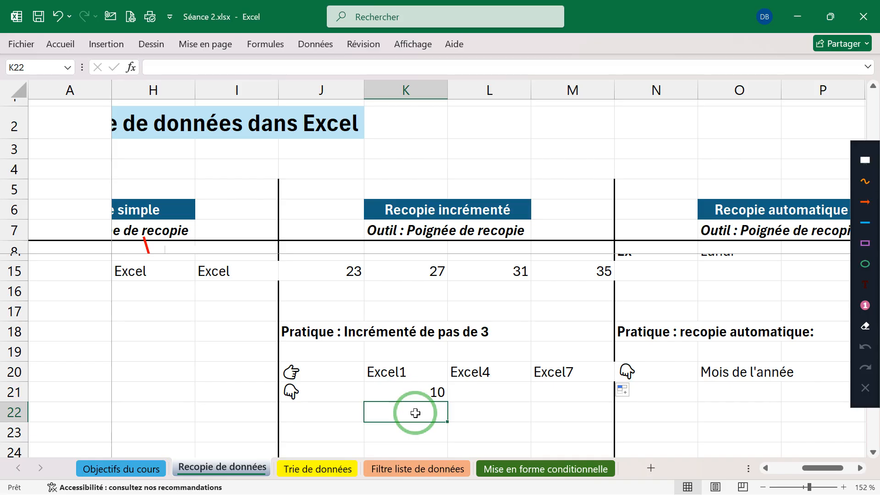
pyautogui.write('13')
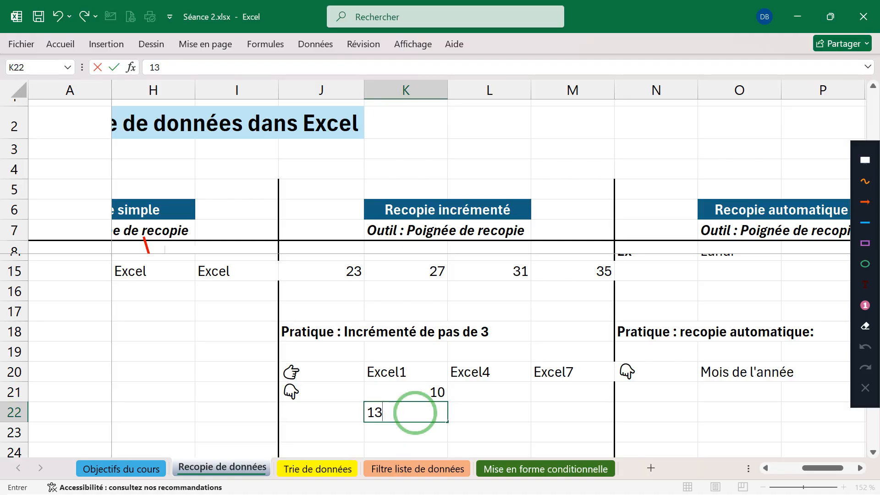
pyautogui.press('Return')
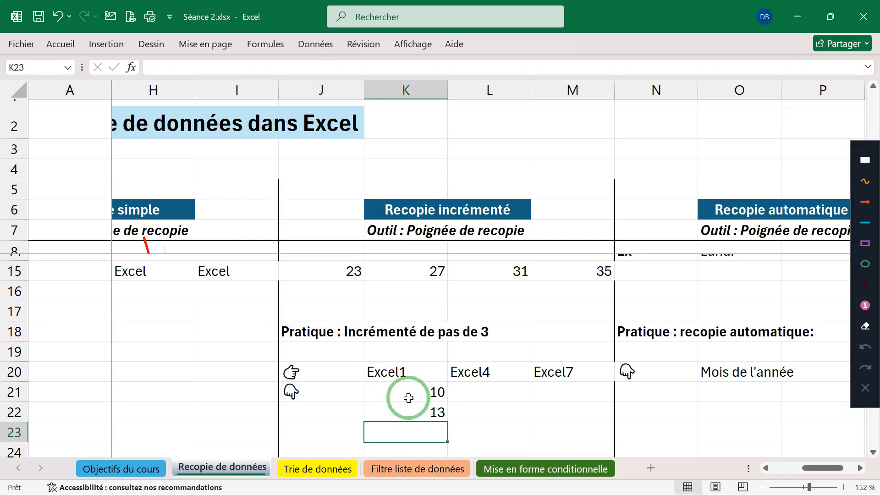
pyautogui.moveTo(407, 397); pyautogui.dragTo(445, 426)
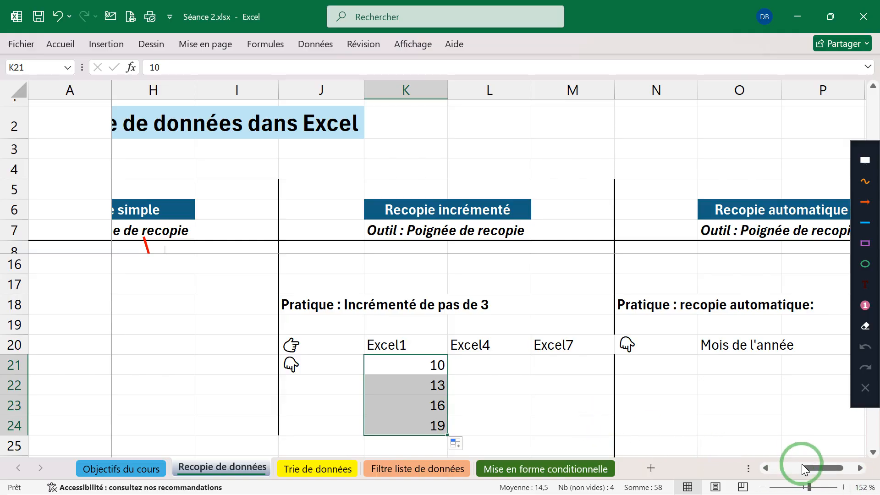
# Step: In the automatic fill example, extend "Lundi" from cell O14 across to Q14 with the fill handle
pyautogui.moveTo(810, 467); pyautogui.dragTo(843, 464)
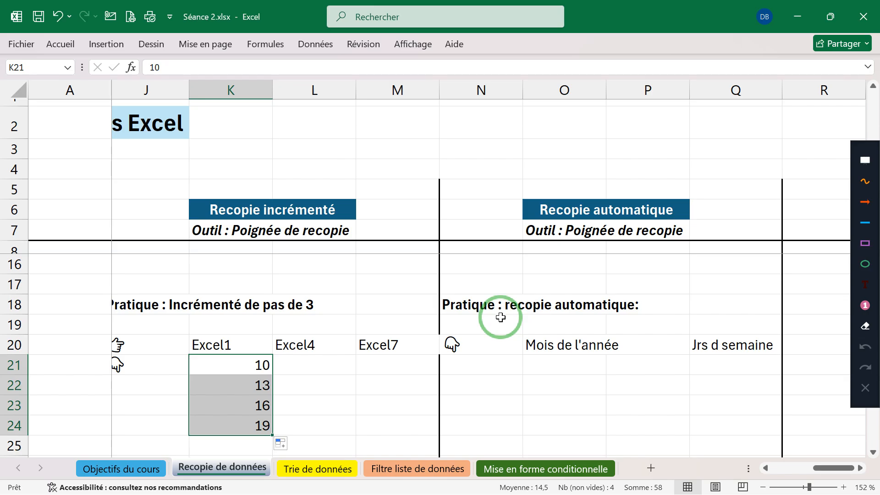
pyautogui.scroll(3, 527, 326)
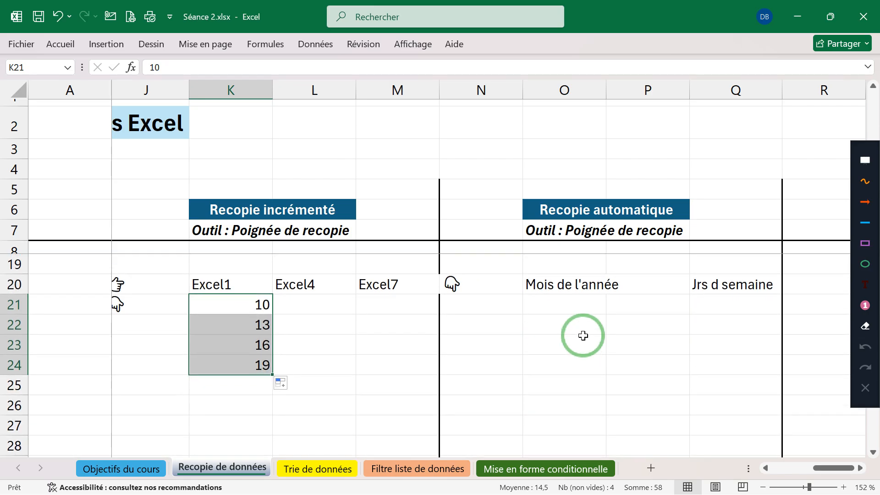
pyautogui.scroll(1, 584, 336)
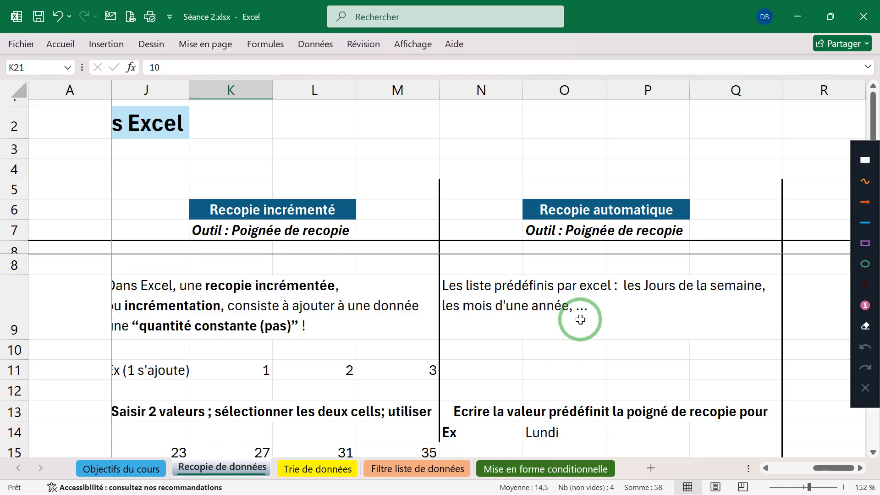
pyautogui.scroll(-1, 580, 319)
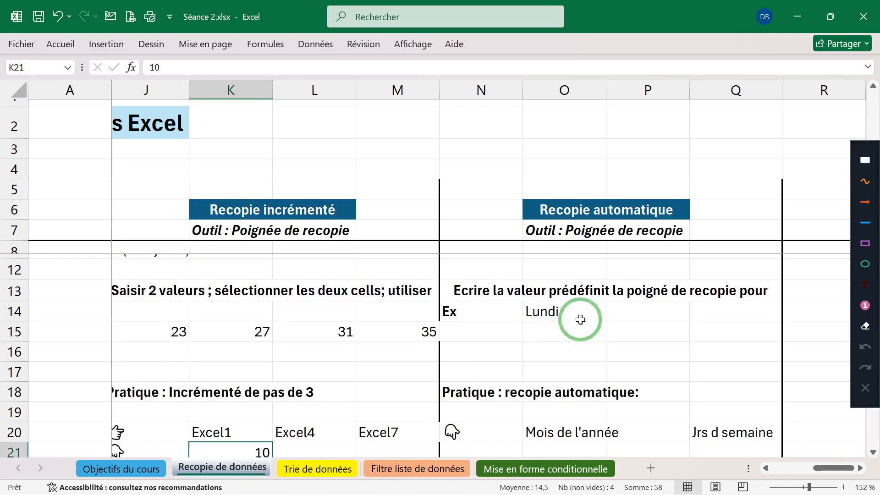
pyautogui.click(532, 311)
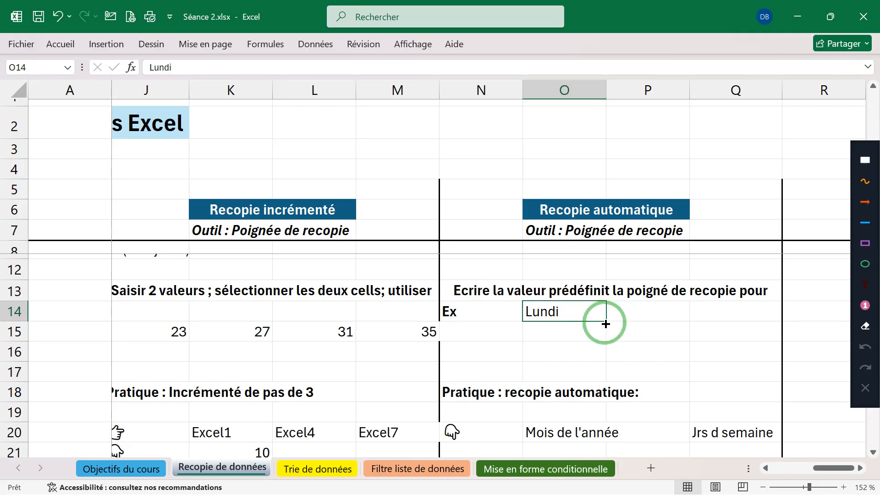
pyautogui.moveTo(606, 323); pyautogui.dragTo(752, 318)
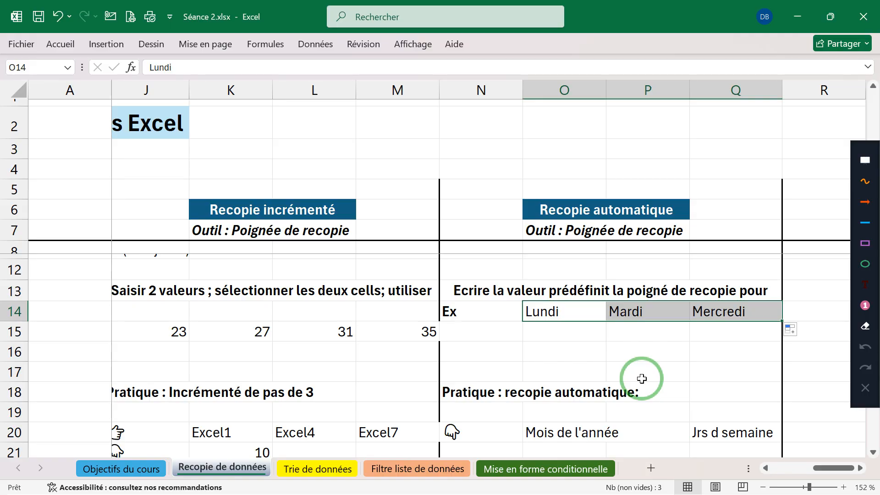
pyautogui.click(630, 350)
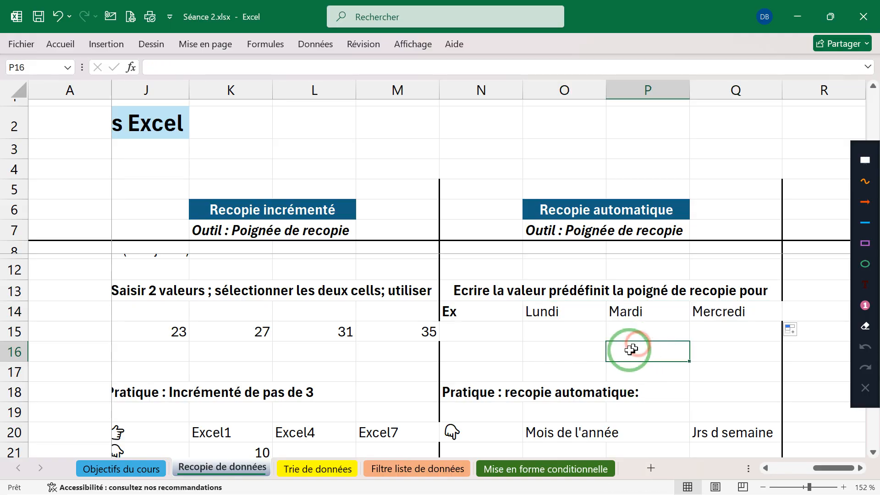
# Step: Enter "Janvier" in cell O21 under "Mois de l'année" and fill the months down to O32 with the fill handle
pyautogui.scroll(-1, 592, 353)
pyautogui.scroll(-1, 593, 353)
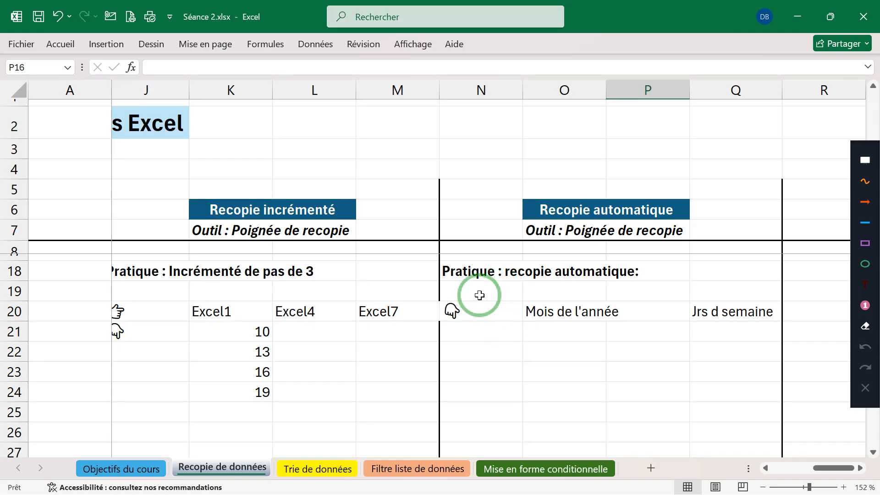
pyautogui.click(536, 330)
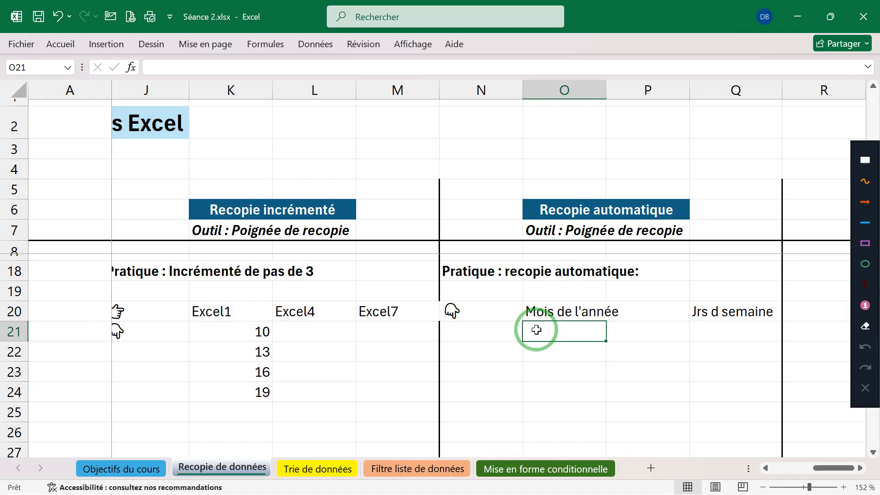
pyautogui.write('Janvier')
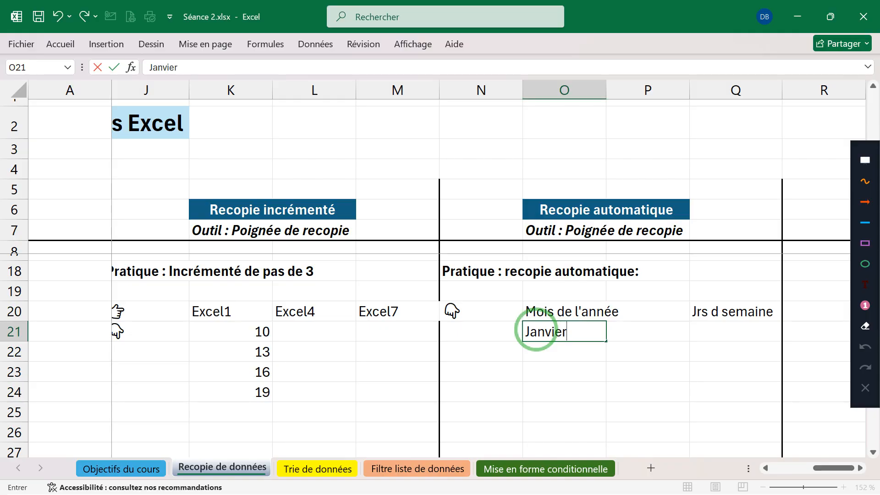
pyautogui.click(517, 358)
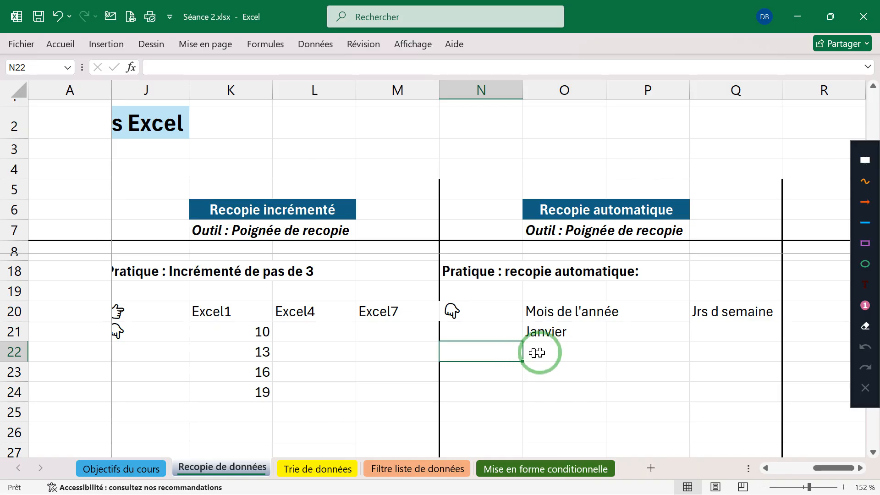
pyautogui.click(562, 334)
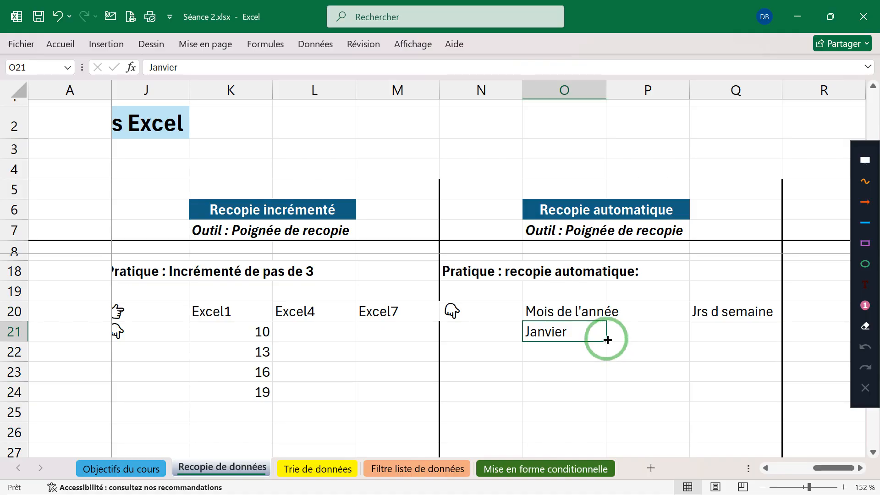
pyautogui.moveTo(608, 339); pyautogui.dragTo(621, 453)
pyautogui.scroll(2, 607, 407)
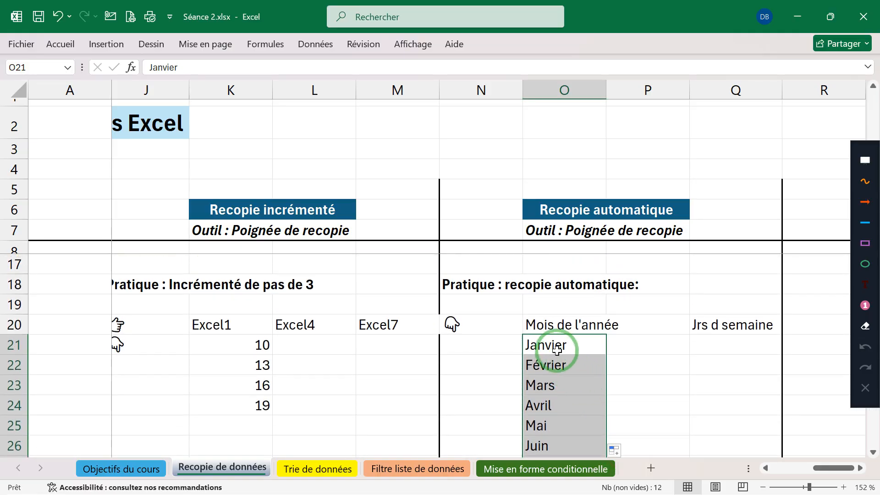
pyautogui.scroll(-2, 558, 394)
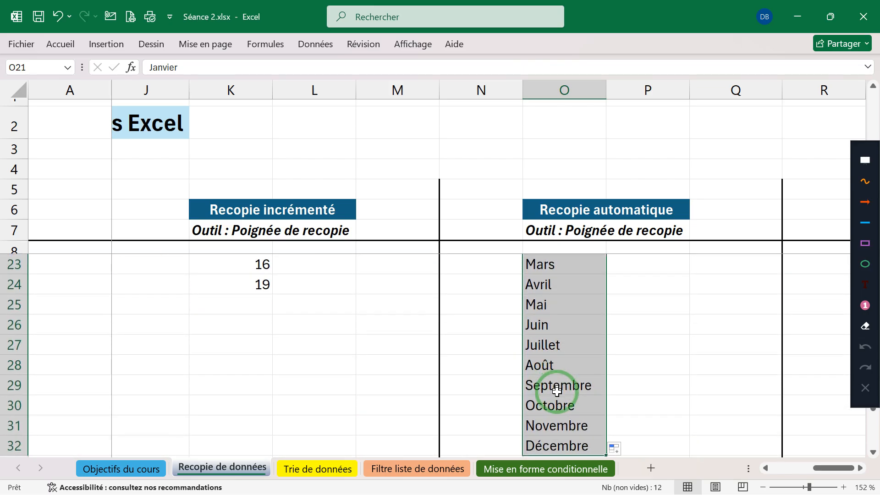
pyautogui.scroll(1, 559, 405)
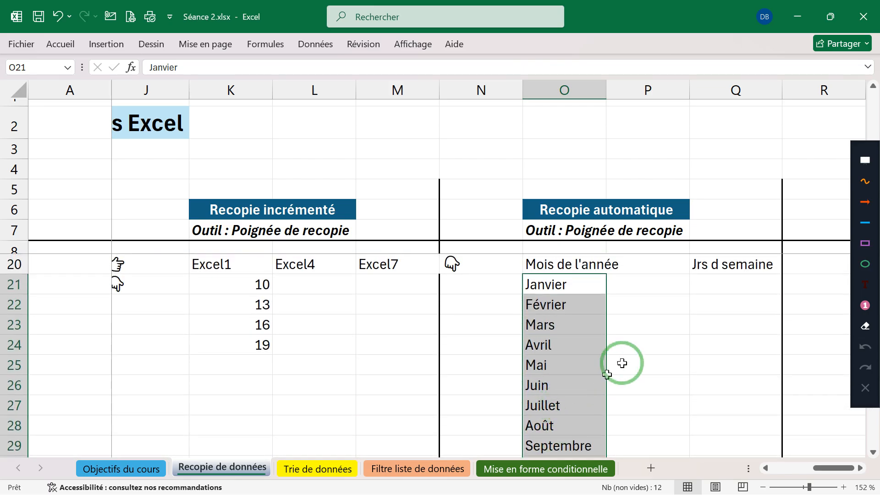
# Step: Enter "Lundi" in cell Q21 under "Jrs d semaine" and fill the weekdays down to Q30 with the fill handle
pyautogui.click(697, 294)
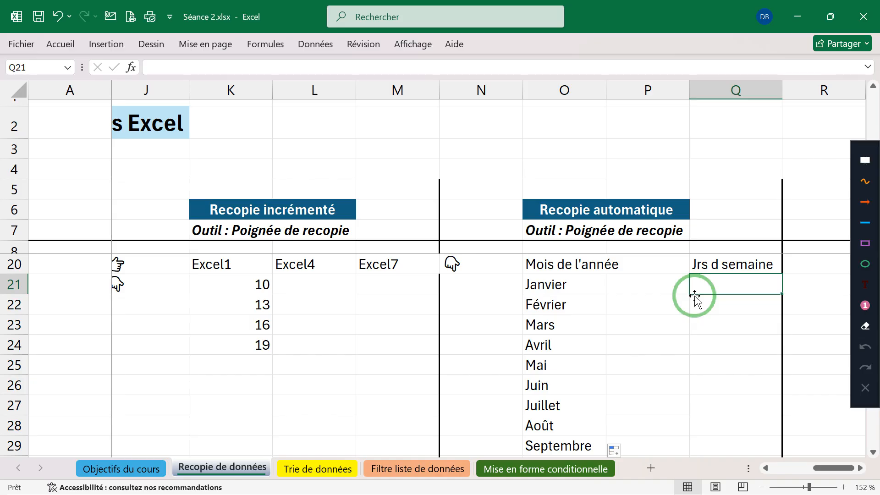
pyautogui.write('L')
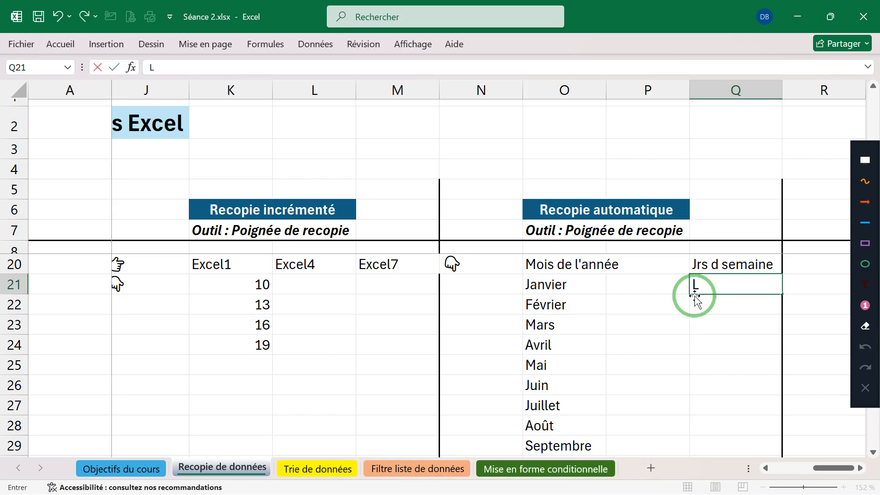
pyautogui.write('undi')
pyautogui.click(708, 321)
pyautogui.click(759, 287)
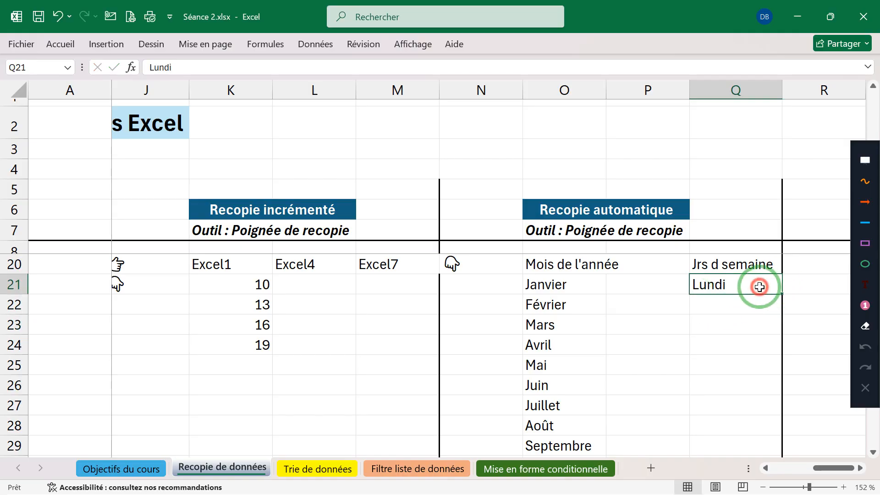
pyautogui.moveTo(779, 293); pyautogui.dragTo(770, 399)
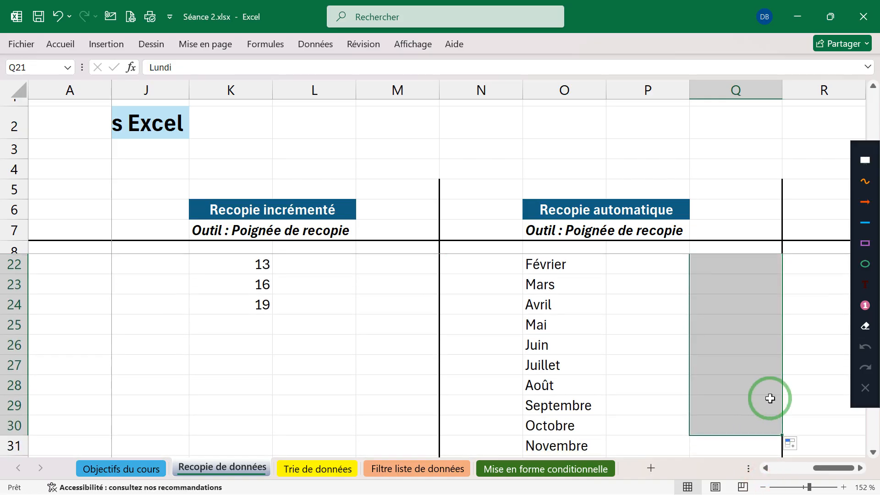
pyautogui.scroll(1, 770, 399)
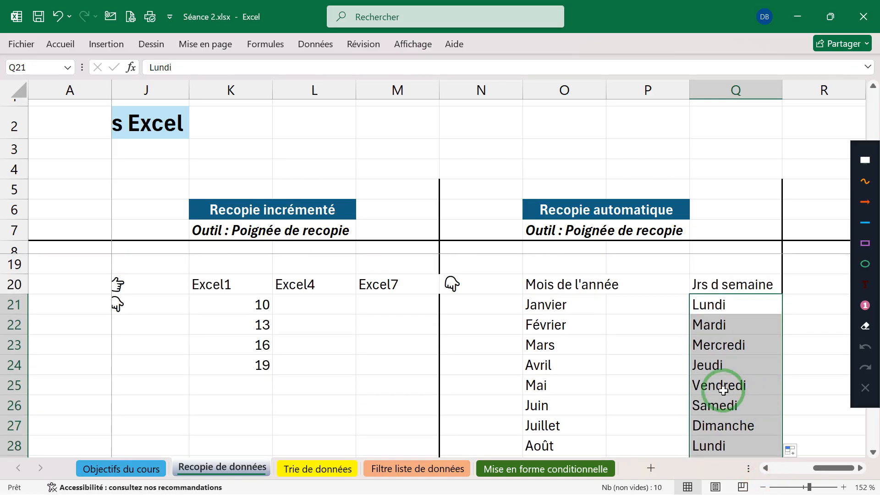
pyautogui.scroll(-2, 723, 387)
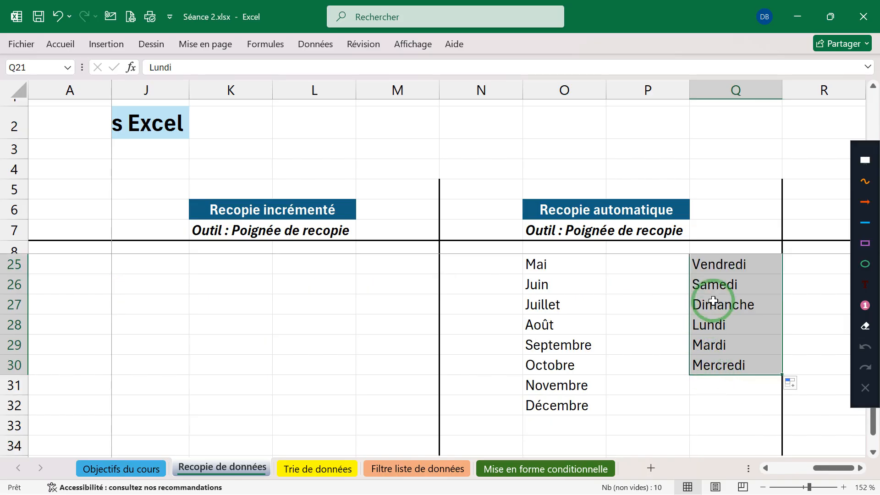
pyautogui.click(679, 307)
pyautogui.click(741, 306)
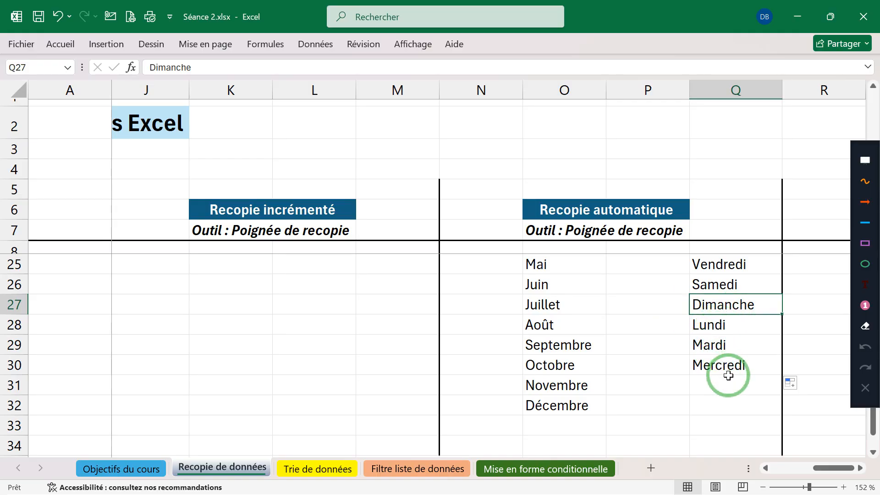
pyautogui.scroll(1, 729, 376)
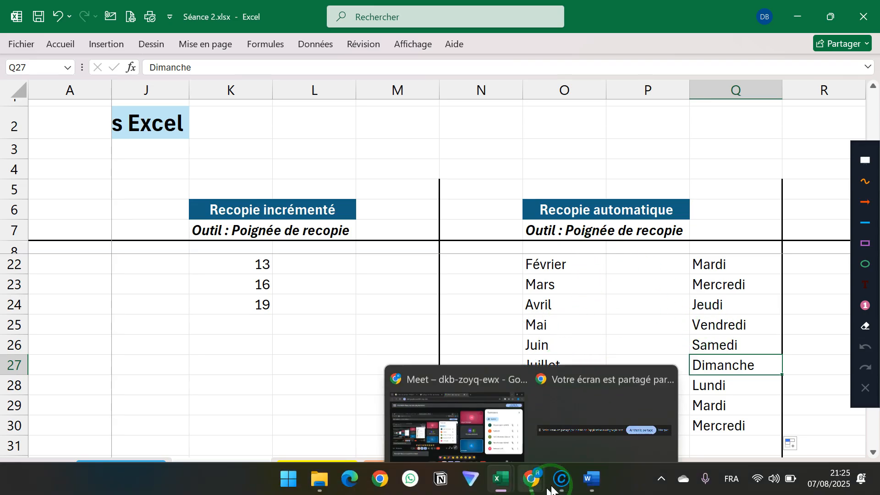
# Step: Switch to the Google Meet call to check the participants and raised hands, and return to the Excel workbook
pyautogui.moveTo(591, 482)
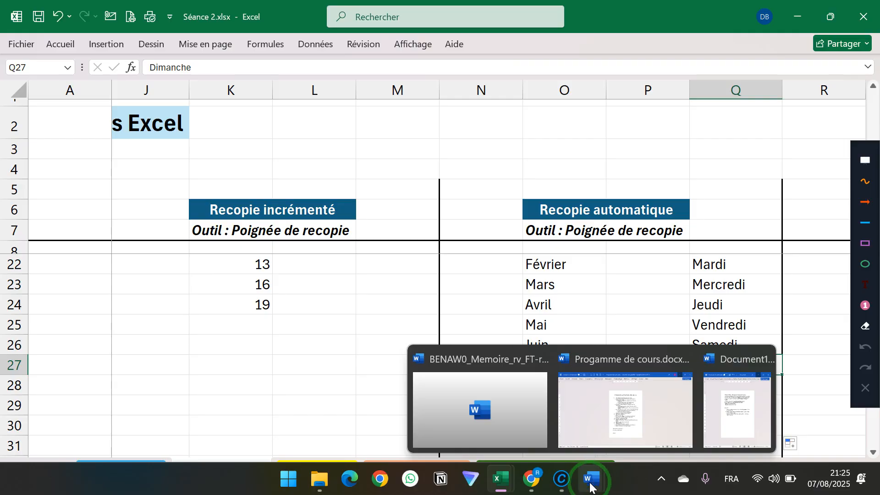
pyautogui.moveTo(530, 491)
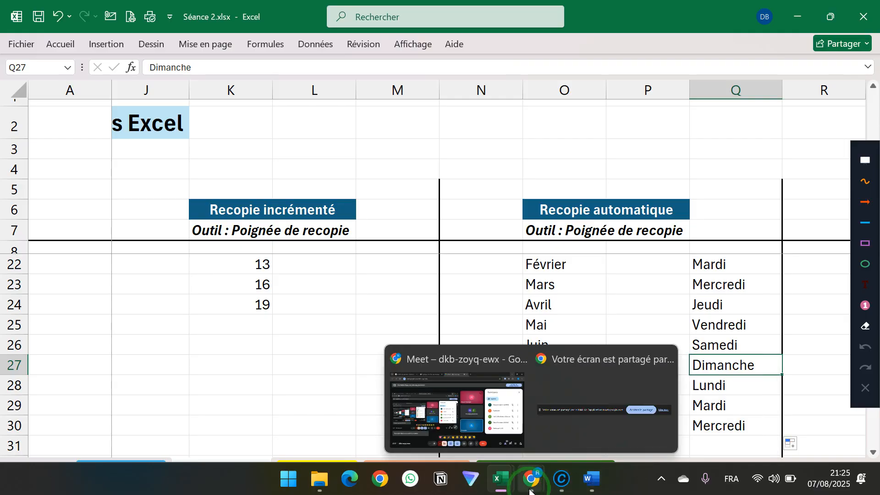
pyautogui.click(464, 403)
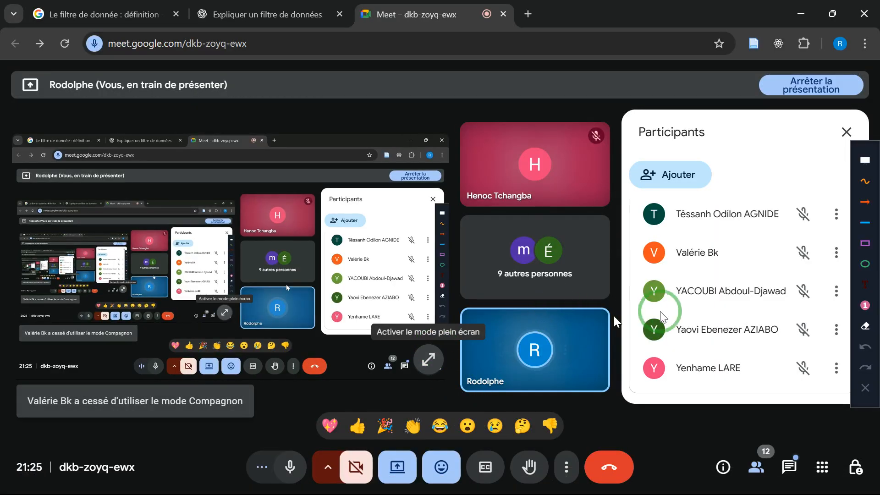
pyautogui.scroll(5, 655, 325)
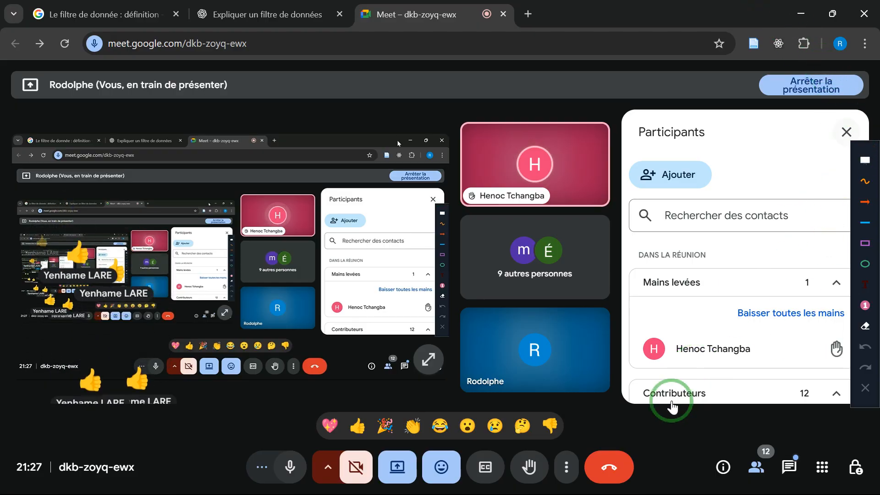
pyautogui.click(814, 9)
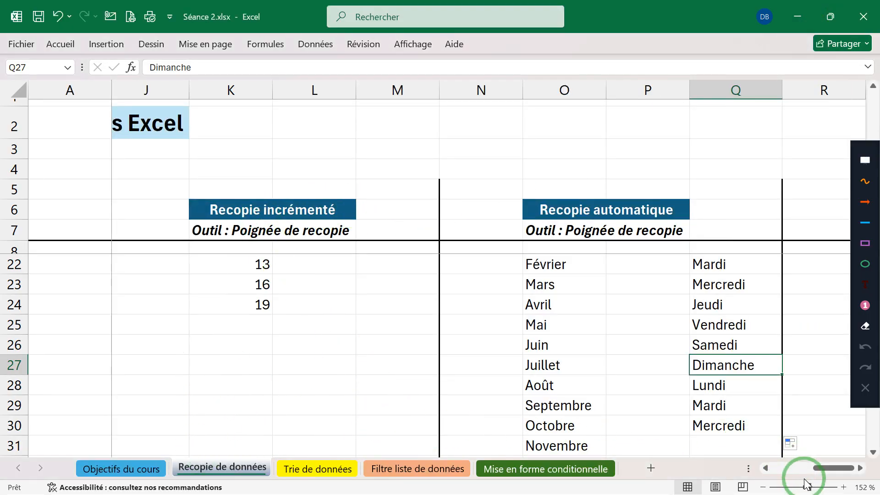
# Step: Examine the simple fill and incremental fill sections, comparing their tools, definitions and worked examples
pyautogui.moveTo(821, 469); pyautogui.dragTo(793, 464)
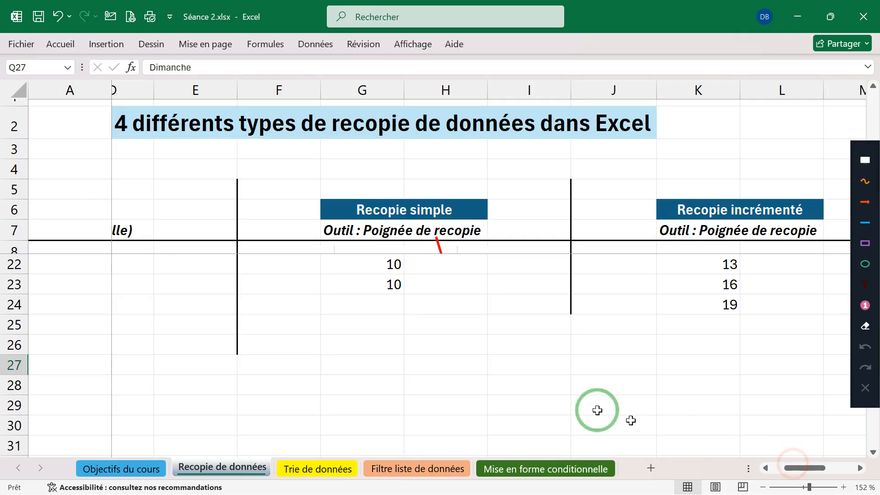
pyautogui.scroll(4, 452, 337)
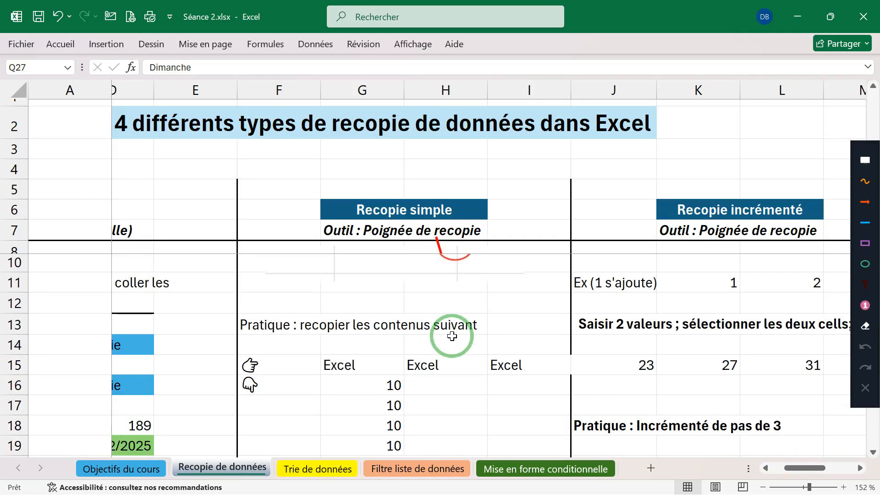
pyautogui.scroll(1, 452, 337)
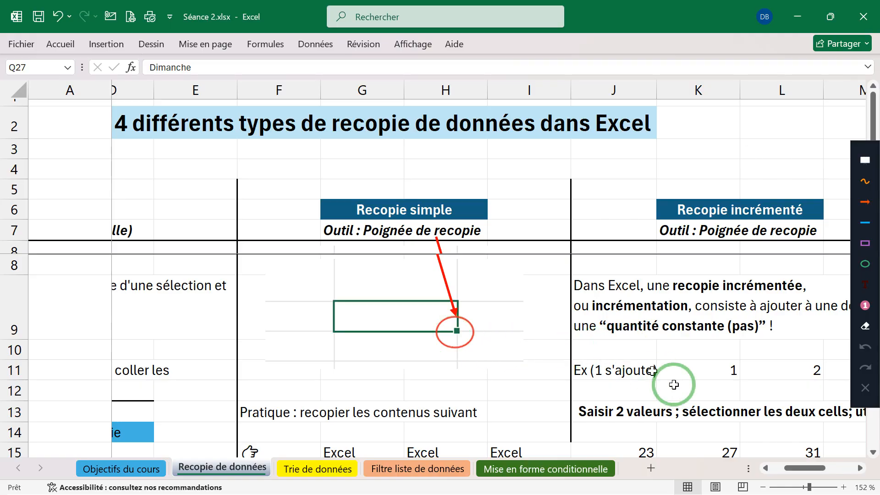
pyautogui.moveTo(819, 469)
pyautogui.mouseDown()
pyautogui.moveTo(837, 469)
pyautogui.moveTo(822, 472)
pyautogui.mouseUp()
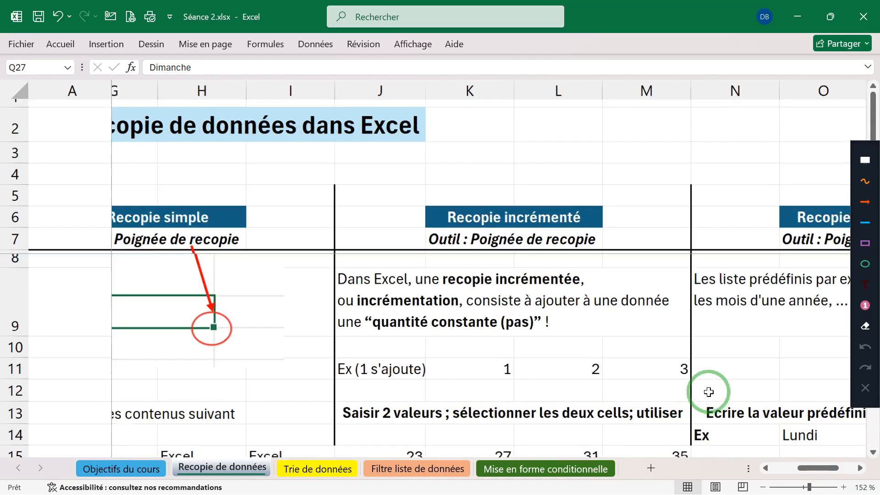
pyautogui.keyDown('ctrl'); pyautogui.scroll(2, 710, 392); pyautogui.keyUp('ctrl')
pyautogui.scroll(-1, 673, 367)
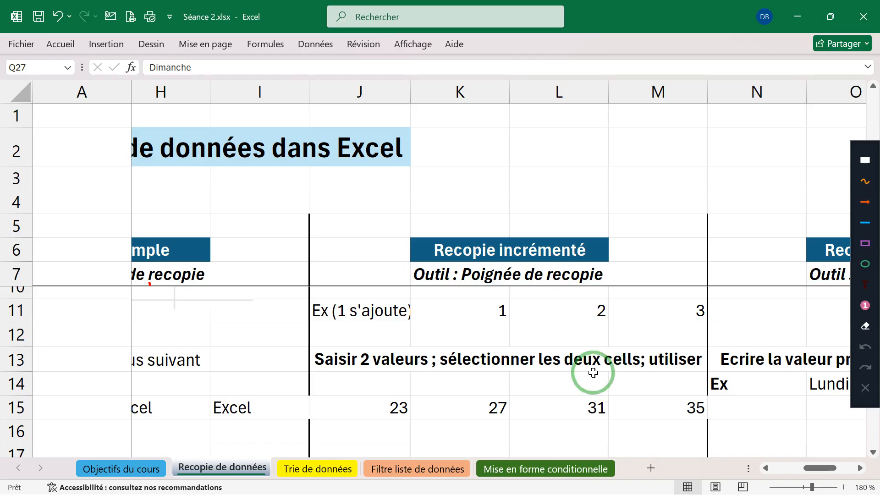
pyautogui.scroll(-1, 591, 373)
pyautogui.scroll(-4, 591, 371)
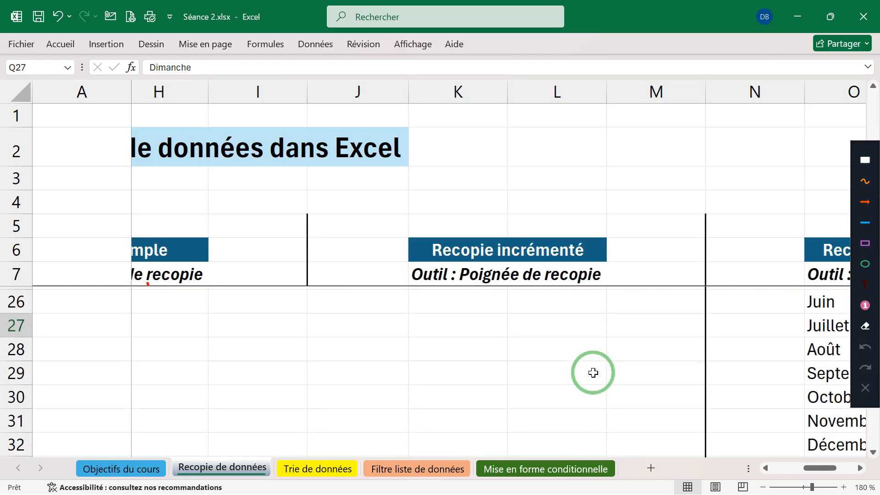
# Step: Enter 1 in cell J25 and fill it down to J30 as a series increasing by 1
pyautogui.scroll(1, 445, 314)
pyautogui.click(436, 324)
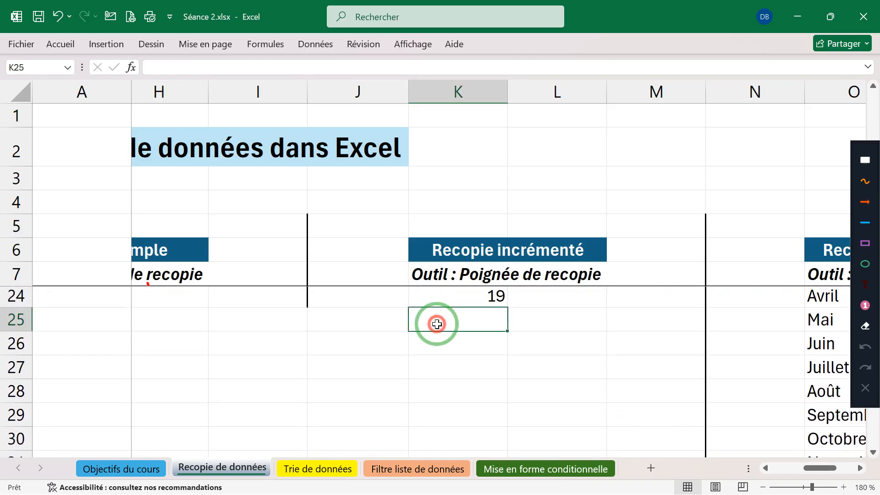
pyautogui.click(372, 321)
pyautogui.write('1')
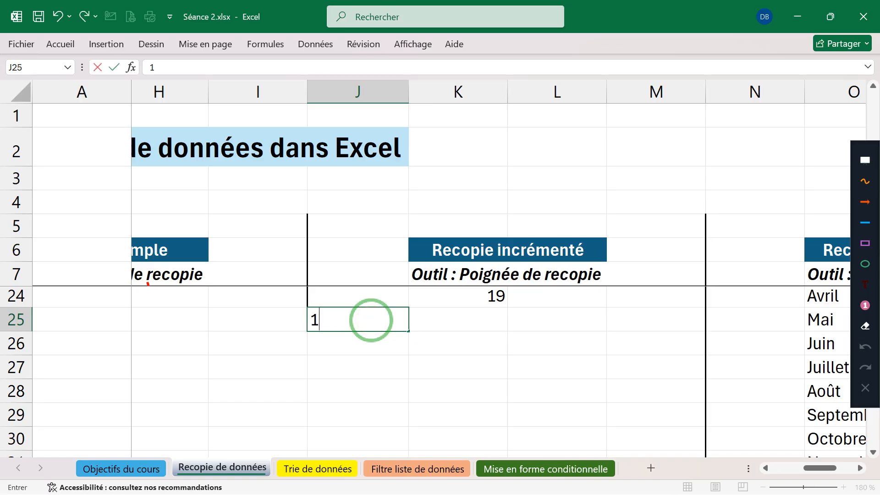
pyautogui.click(387, 349)
pyautogui.click(388, 320)
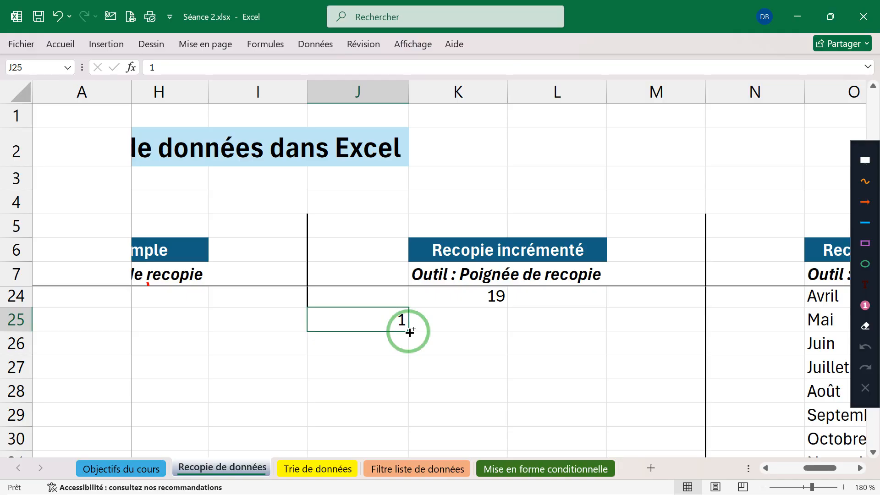
pyautogui.moveTo(410, 331); pyautogui.dragTo(408, 440)
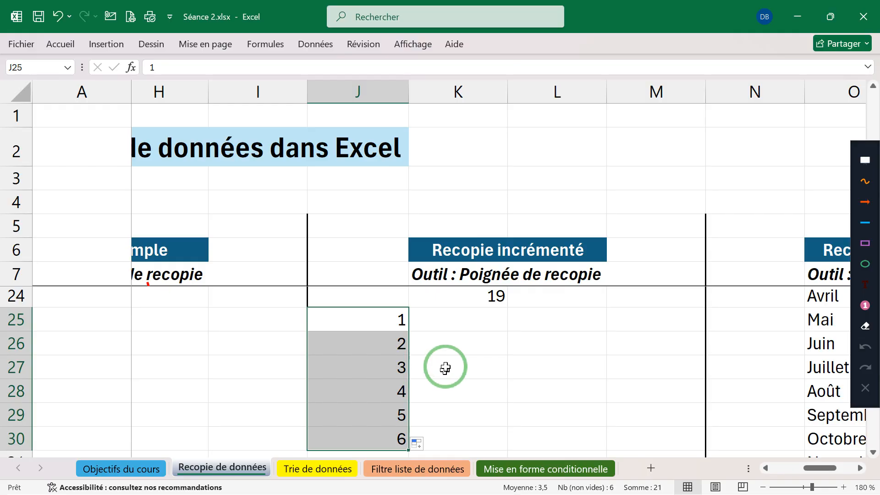
# Step: Enter 1 in cell K25 and 5 in K26, and extend the series down to K29 with the fill handle
pyautogui.click(458, 322)
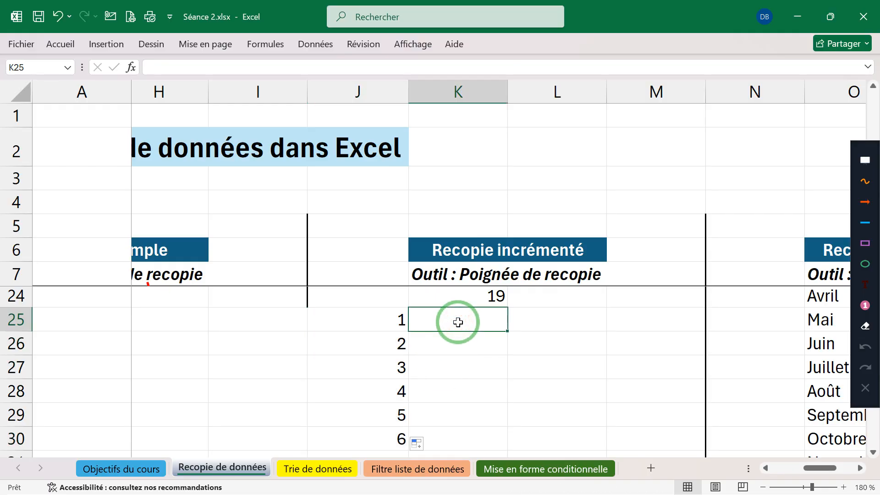
pyautogui.write('1')
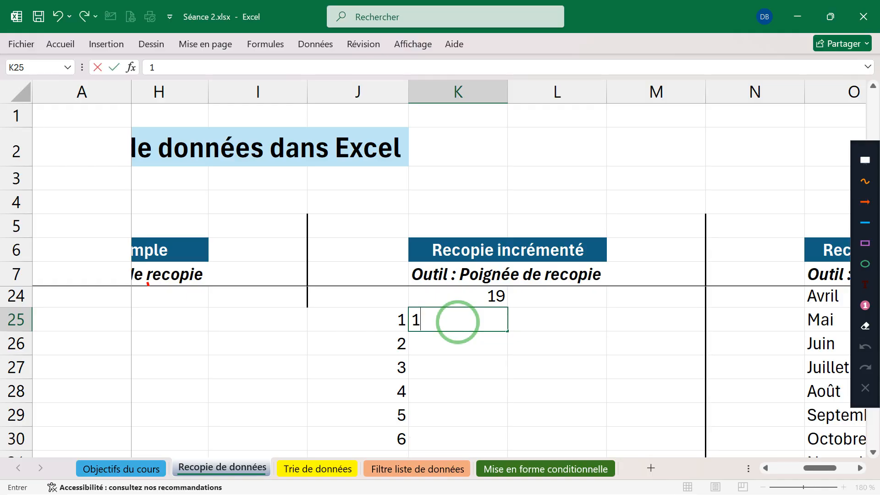
pyautogui.click(459, 341)
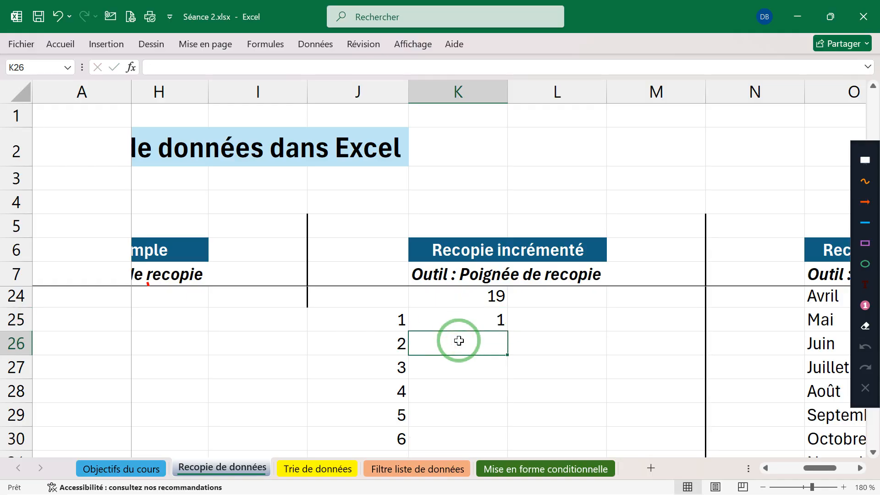
pyautogui.write('5')
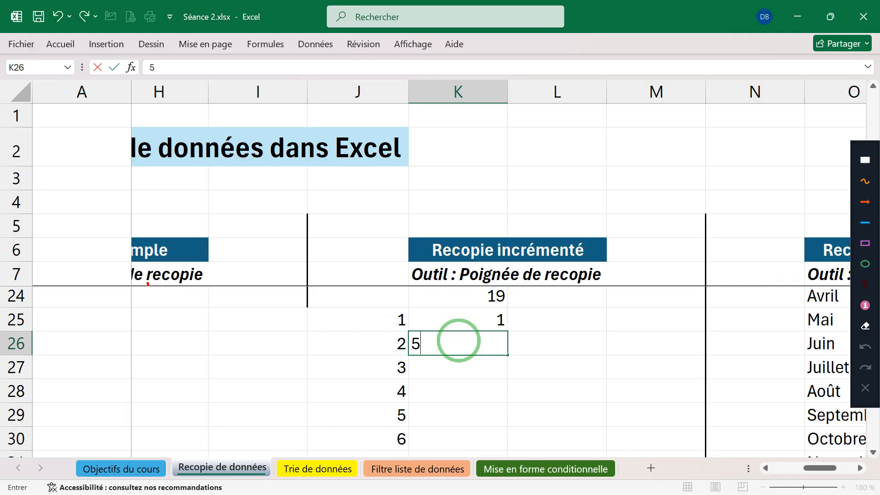
pyautogui.press('Tab')
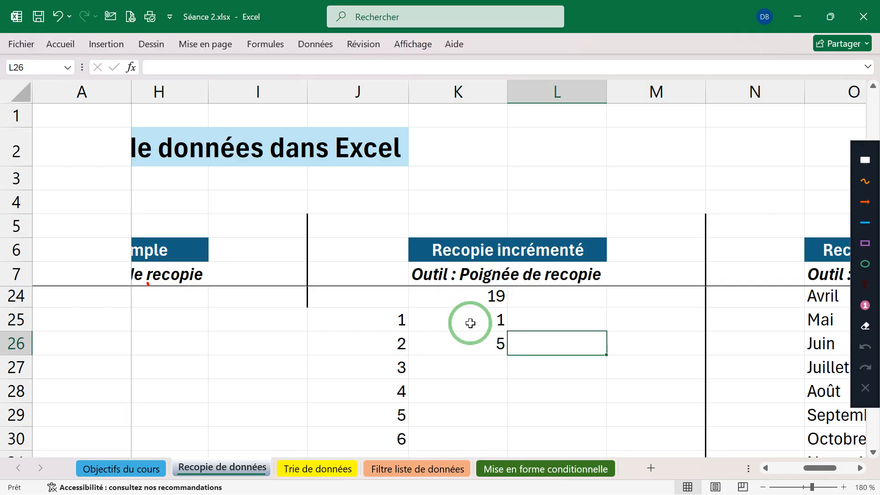
pyautogui.click(468, 323)
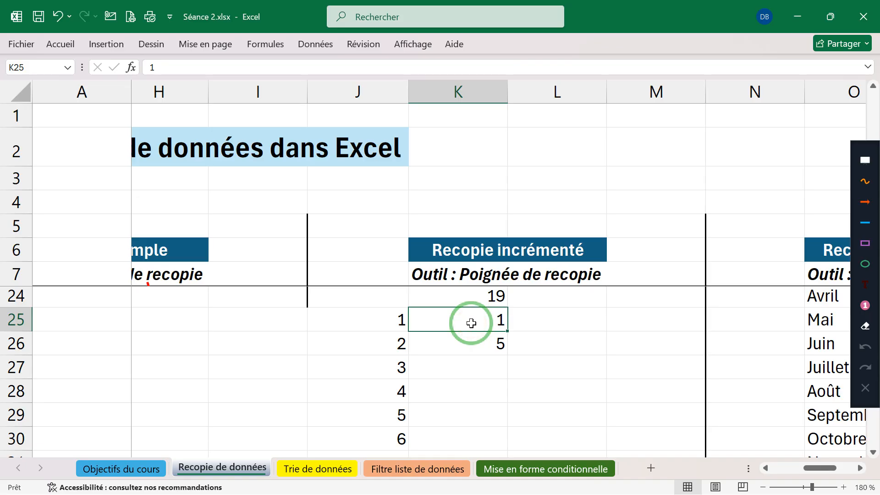
pyautogui.moveTo(472, 323); pyautogui.dragTo(515, 432)
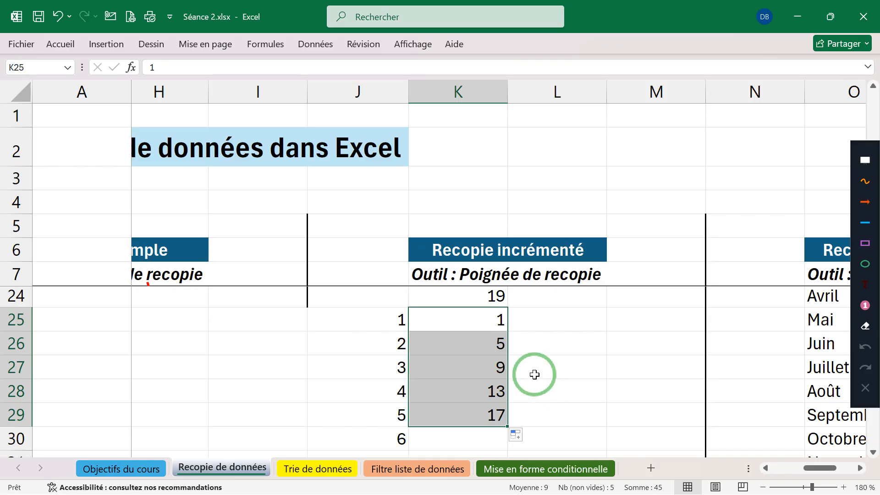
pyautogui.click(531, 346)
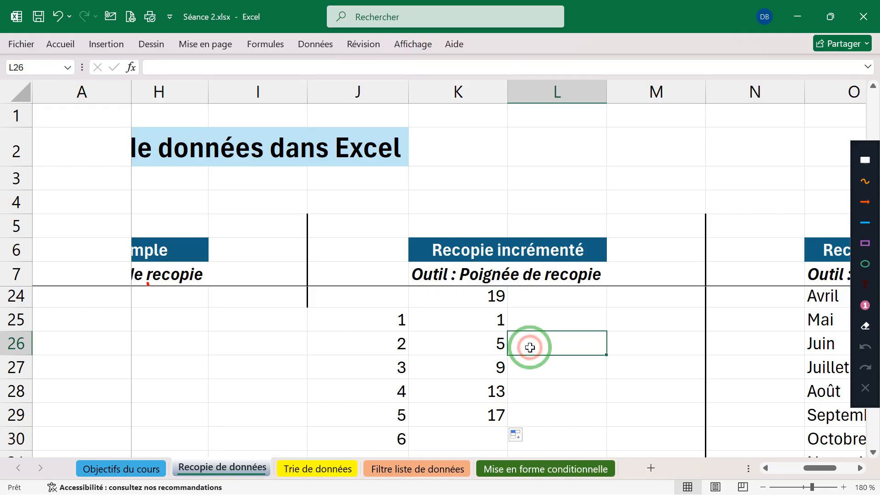
# Step: Clear the contents of cells J25:K30 and undo the deletion
pyautogui.moveTo(540, 477)
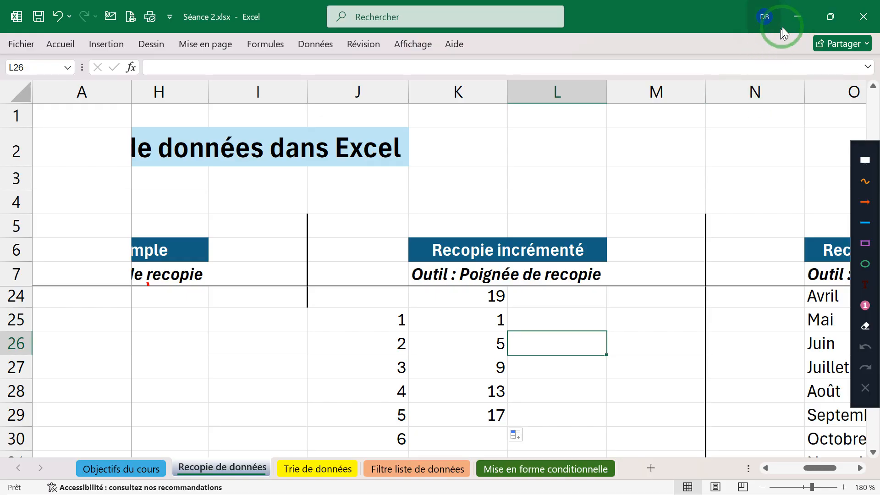
pyautogui.moveTo(399, 317); pyautogui.dragTo(489, 433)
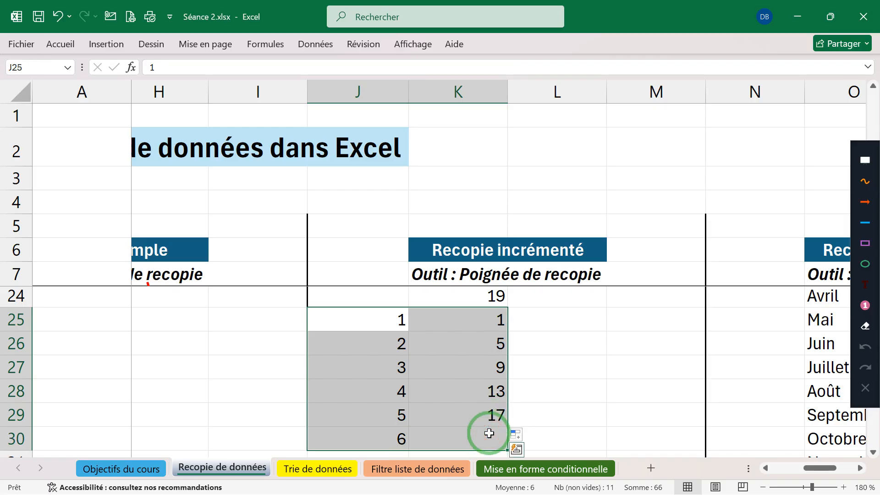
pyautogui.press('Delete')
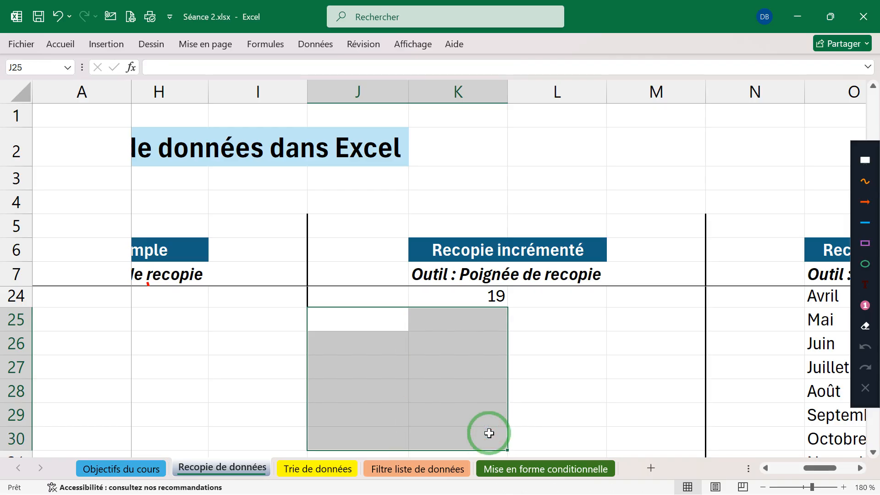
pyautogui.hotkey('ctrl', 'z')
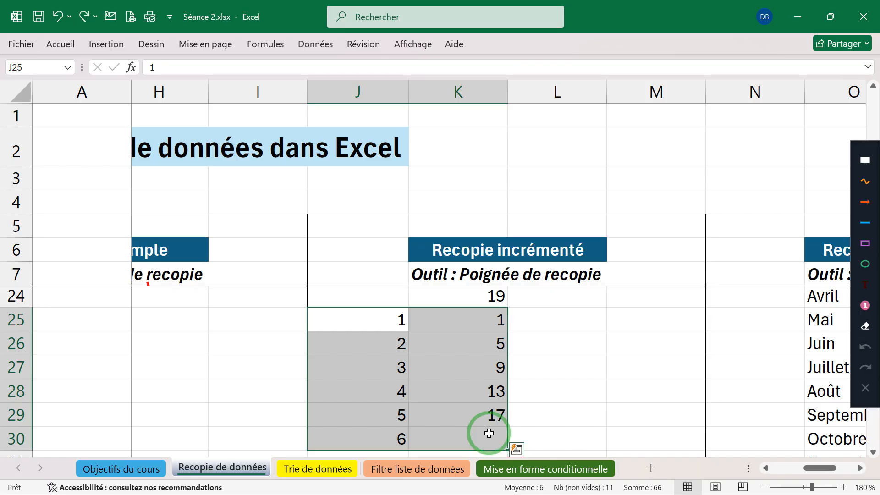
pyautogui.click(568, 336)
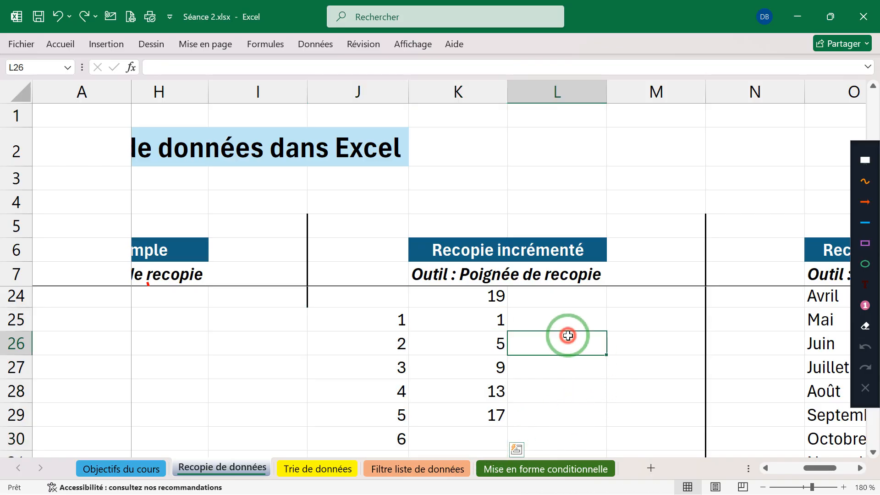
# Step: Enter 1 in cell L25 and fill it down to L28 as a series increasing by 1
pyautogui.click(530, 317)
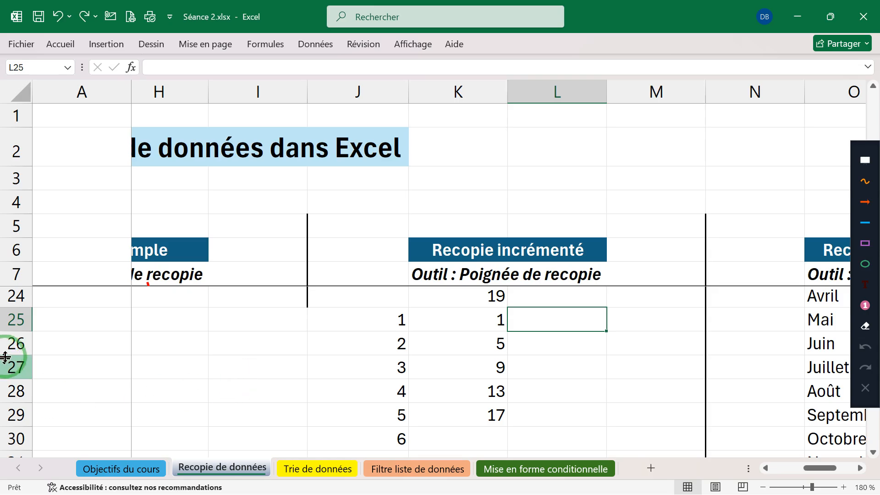
pyautogui.click(10, 387)
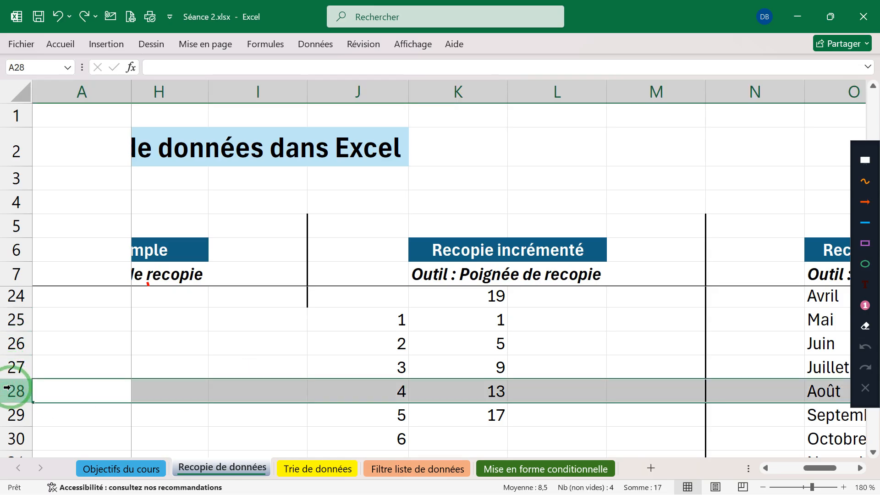
pyautogui.click(531, 338)
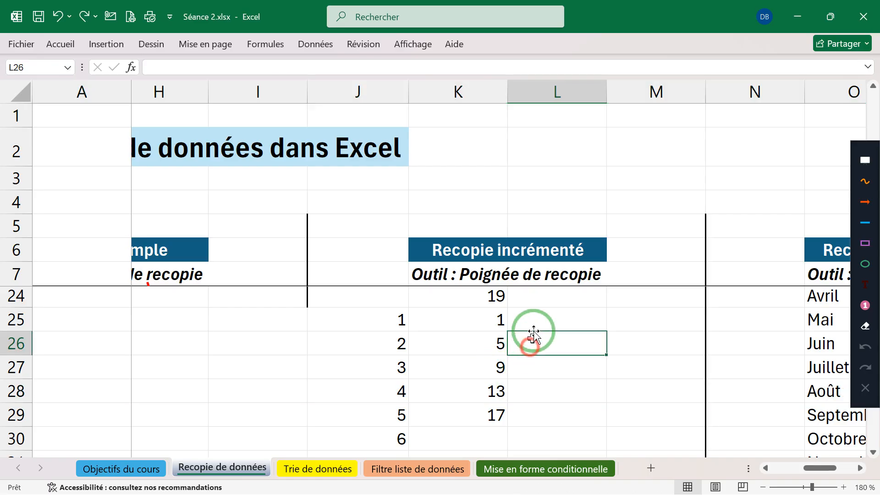
pyautogui.click(530, 320)
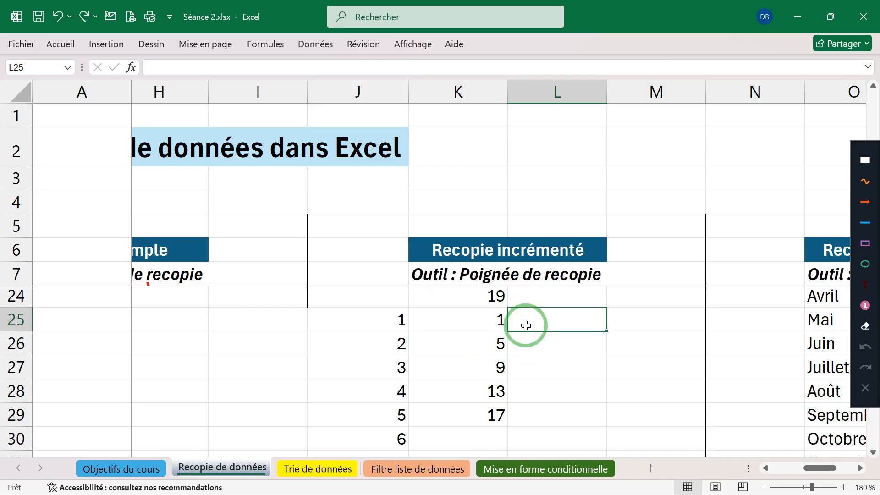
pyautogui.write('1')
pyautogui.click(555, 347)
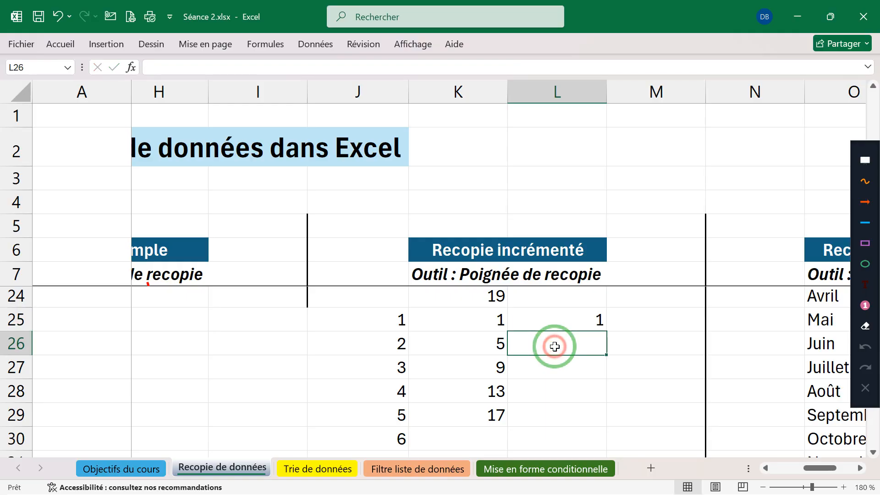
pyautogui.click(524, 320)
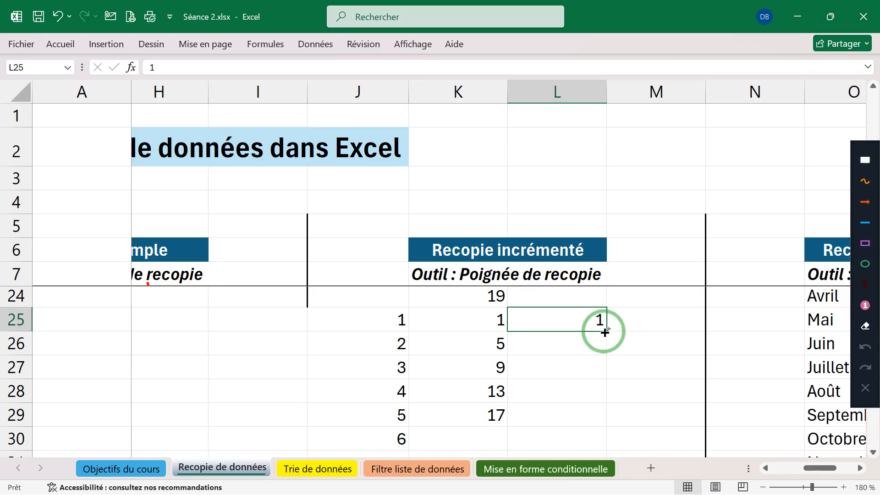
pyautogui.moveTo(606, 331); pyautogui.dragTo(610, 397)
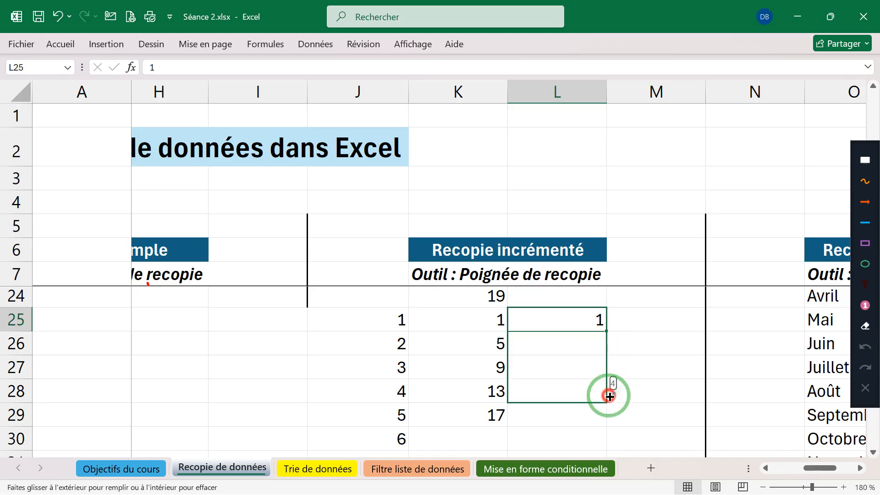
pyautogui.moveTo(610, 396); pyautogui.dragTo(609, 397)
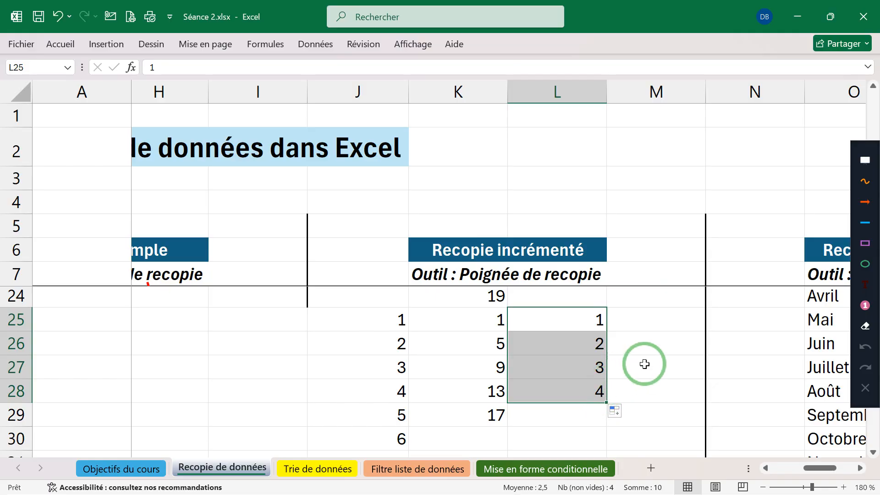
# Step: Switch to the Google Meet call to check which participants have raised their hands
pyautogui.keyDown('ctrl'); pyautogui.scroll(-7, 645, 364); pyautogui.keyUp('ctrl')
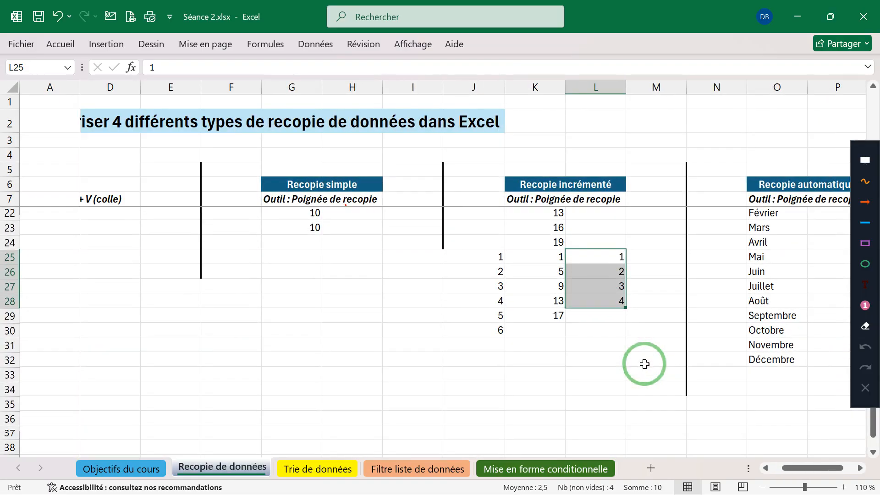
pyautogui.click(654, 349)
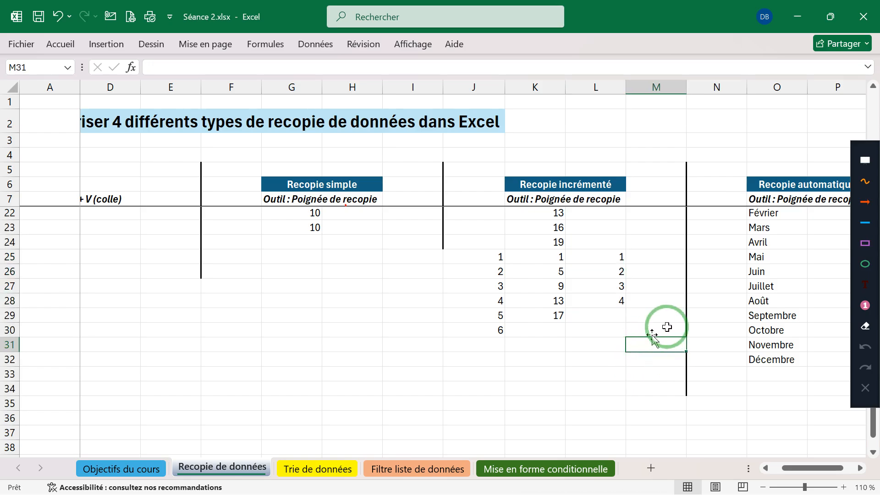
pyautogui.moveTo(510, 484)
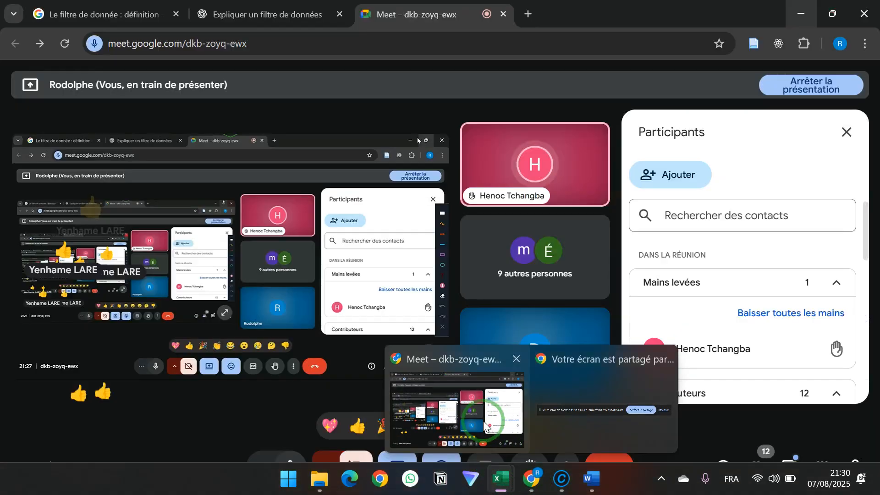
pyautogui.click(484, 421)
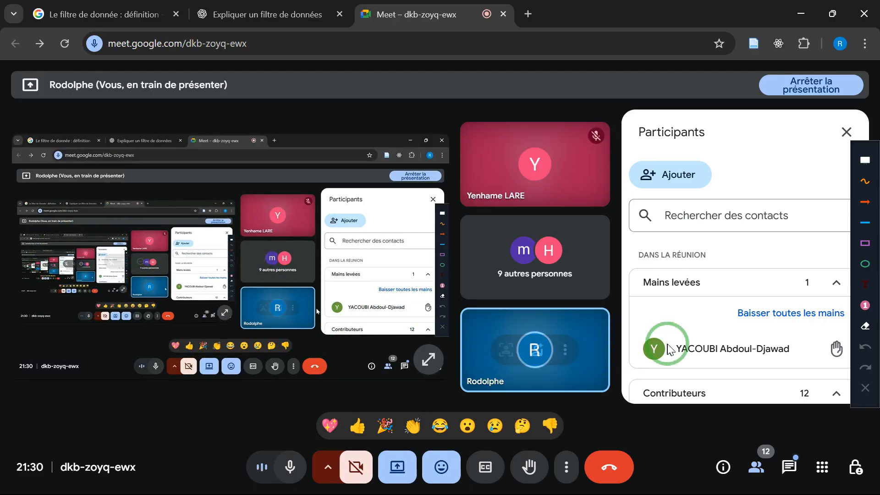
# Step: Return from the Google Meet call to the Séance 2.xlsx workbook and review the incremental and automatic copy sections
pyautogui.moveTo(672, 349)
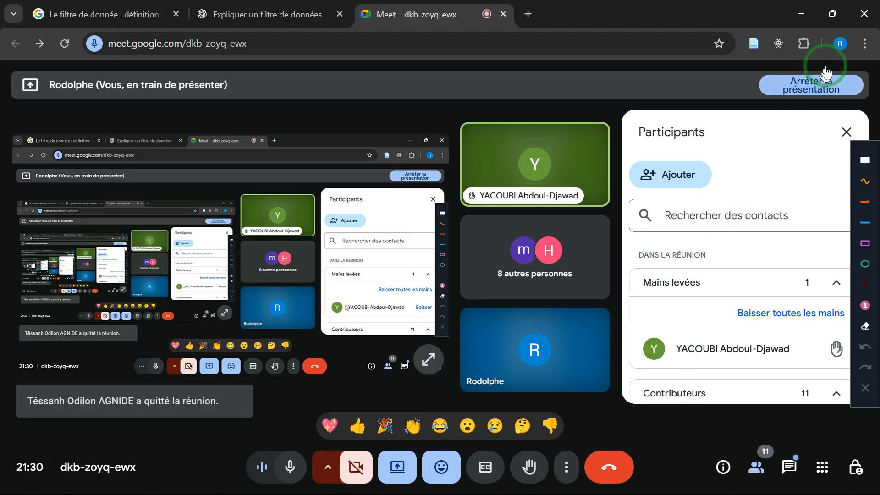
pyautogui.click(801, 13)
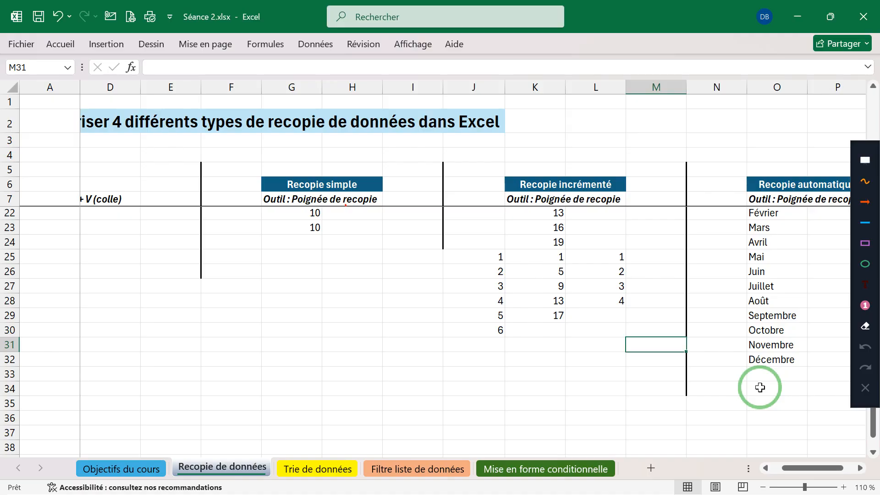
pyautogui.scroll(5, 760, 387)
pyautogui.hscroll(-1, 761, 387)
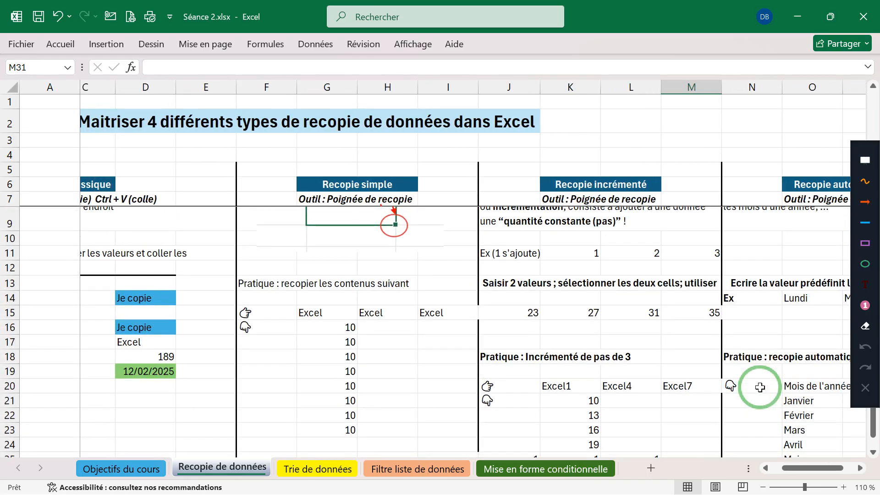
pyautogui.hscroll(6, 761, 387)
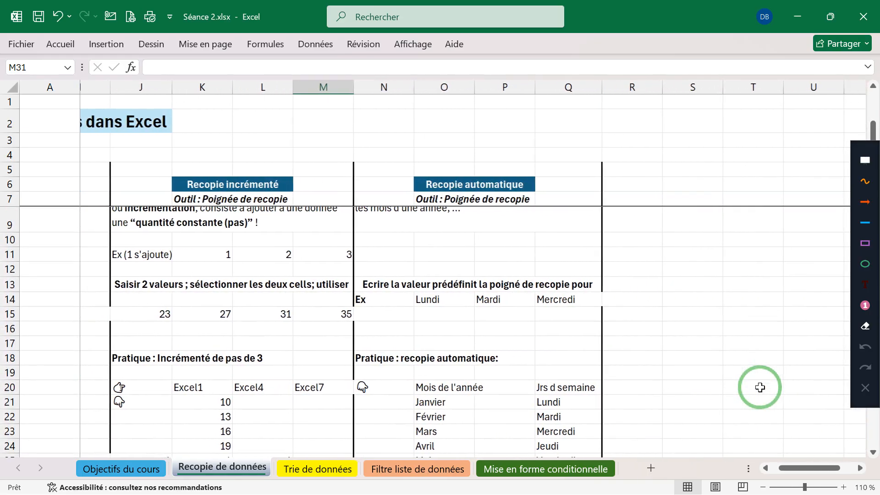
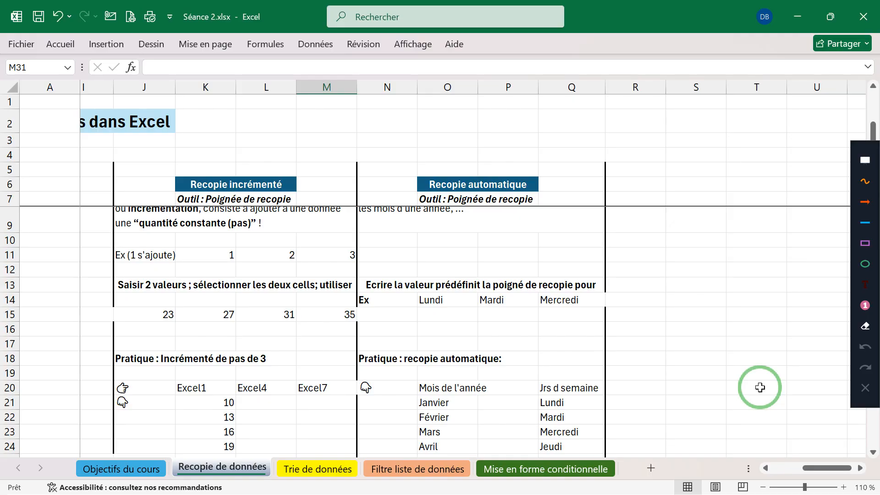
# Step: Switch to the Google Meet call, admit the waiting participant, and return to the Excel workbook
pyautogui.click(812, 11)
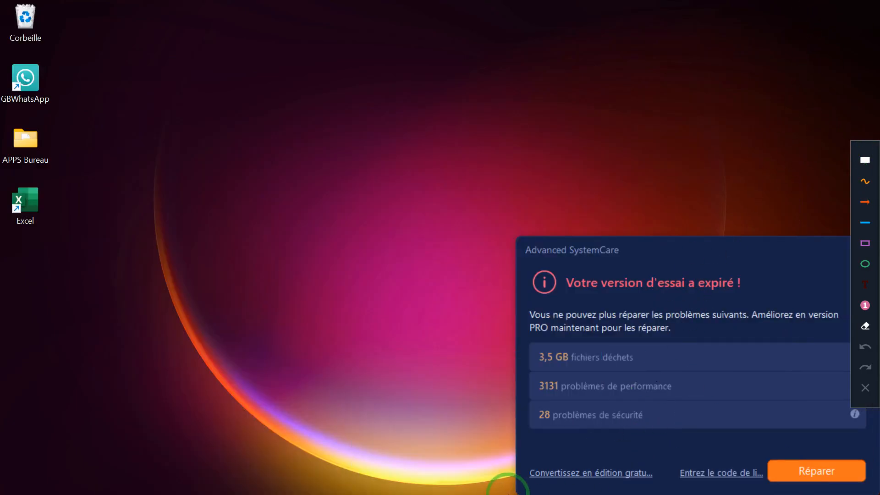
pyautogui.moveTo(502, 479)
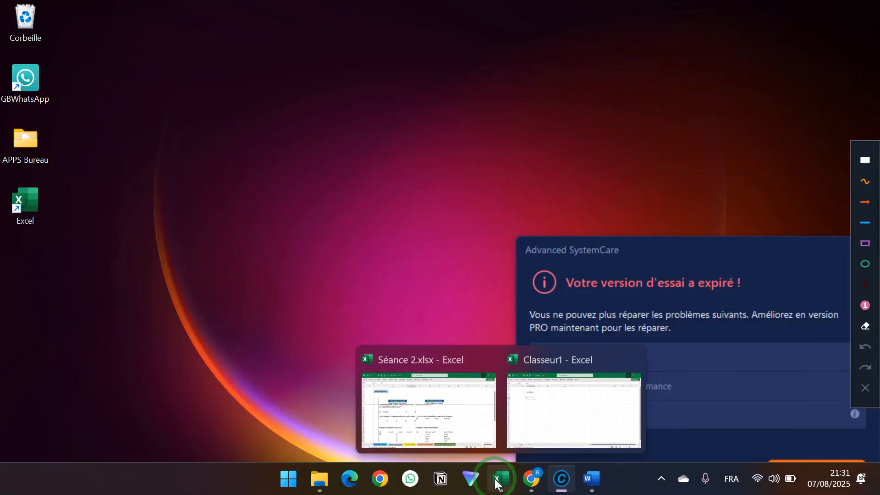
pyautogui.click(470, 406)
pyautogui.moveTo(534, 485)
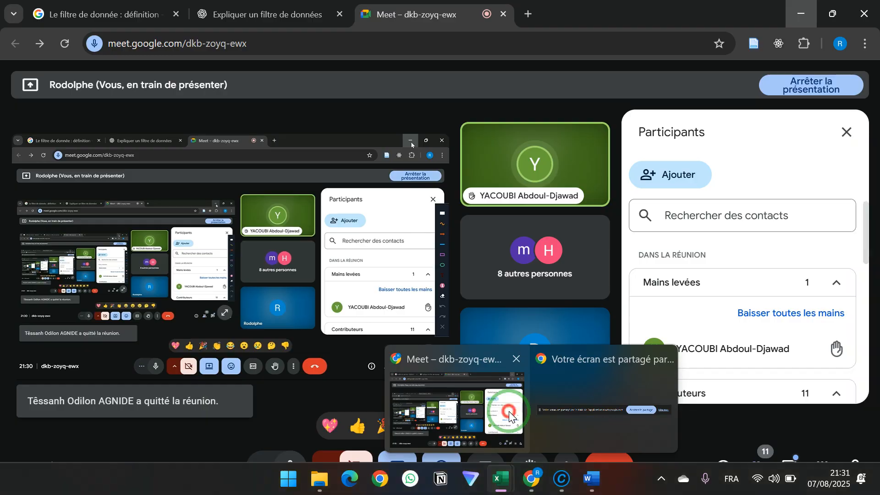
pyautogui.click(504, 408)
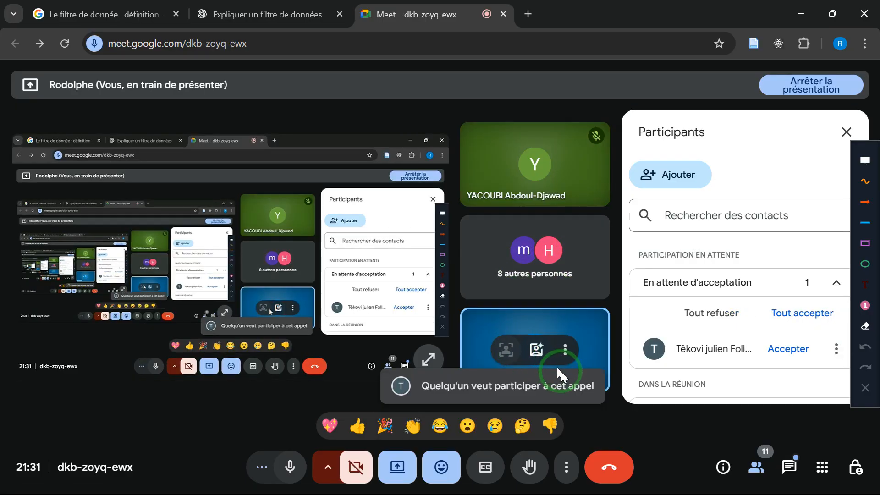
pyautogui.click(774, 363)
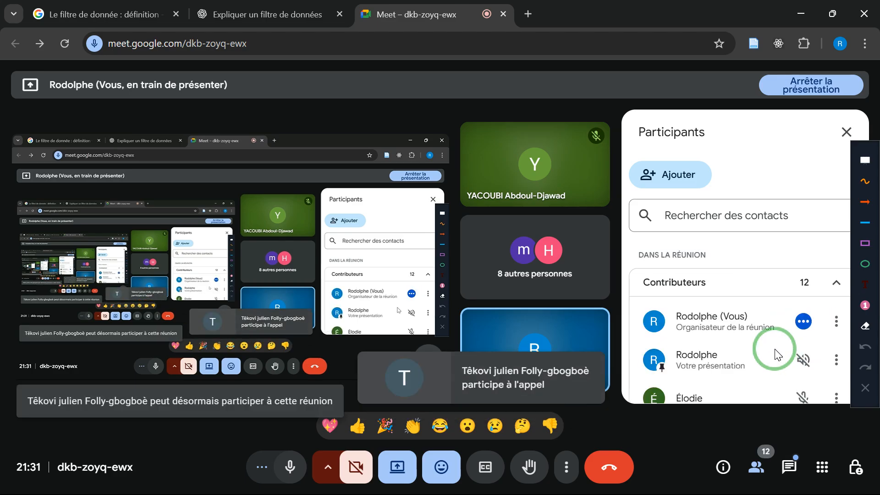
pyautogui.click(801, 14)
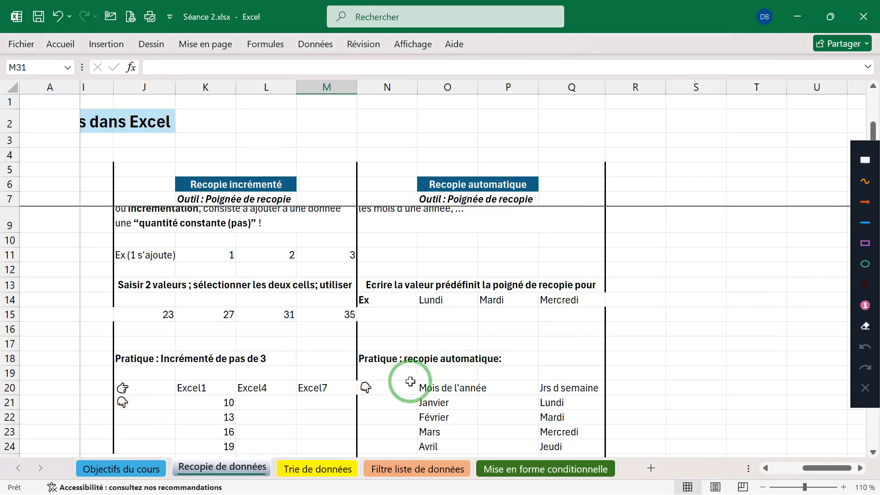
# Step: On the Trie de données sheet, draw a rectangle annotation around the Prénom list in D9:D19
pyautogui.click(344, 467)
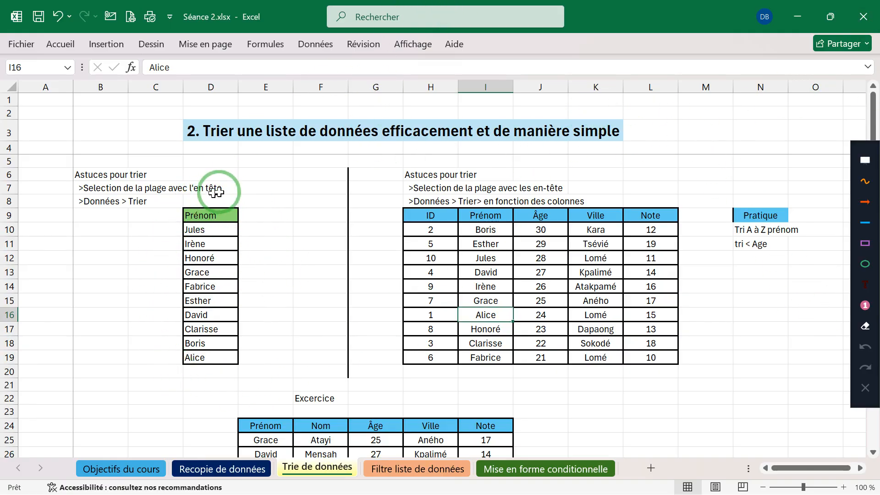
pyautogui.scroll(1, 290, 206)
pyautogui.scroll(2, 290, 206)
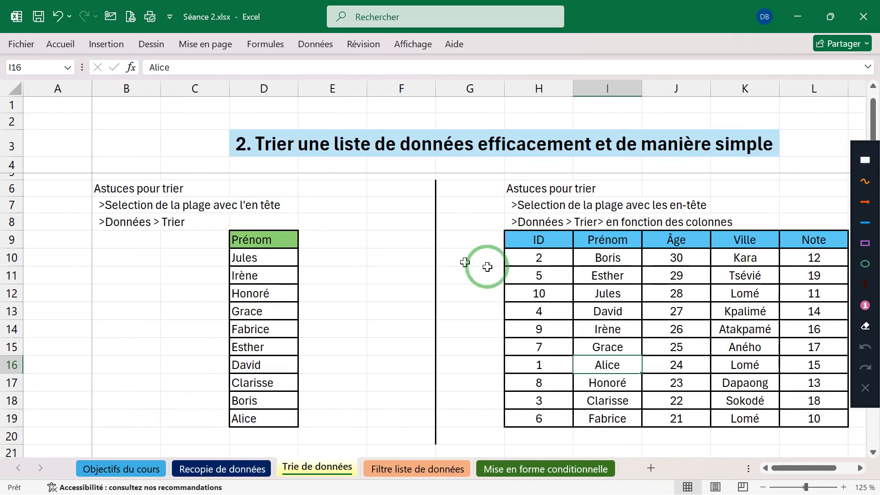
pyautogui.click(865, 244)
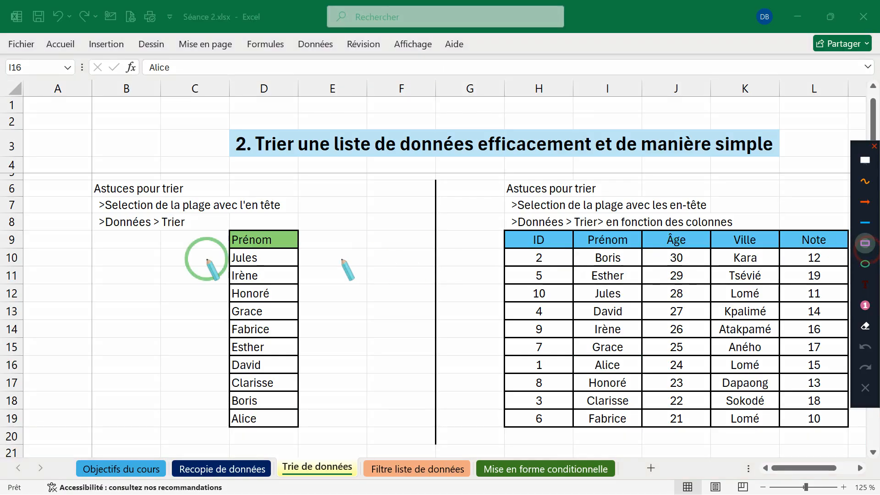
pyautogui.moveTo(219, 219)
pyautogui.mouseDown()
pyautogui.moveTo(324, 365)
pyautogui.moveTo(330, 454)
pyautogui.moveTo(309, 425)
pyautogui.moveTo(312, 436)
pyautogui.mouseUp()
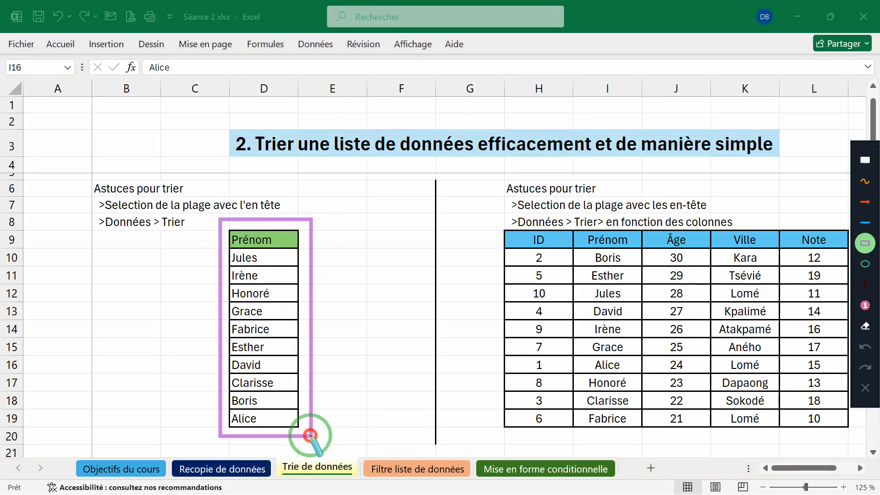
pyautogui.rightClick(113, 214)
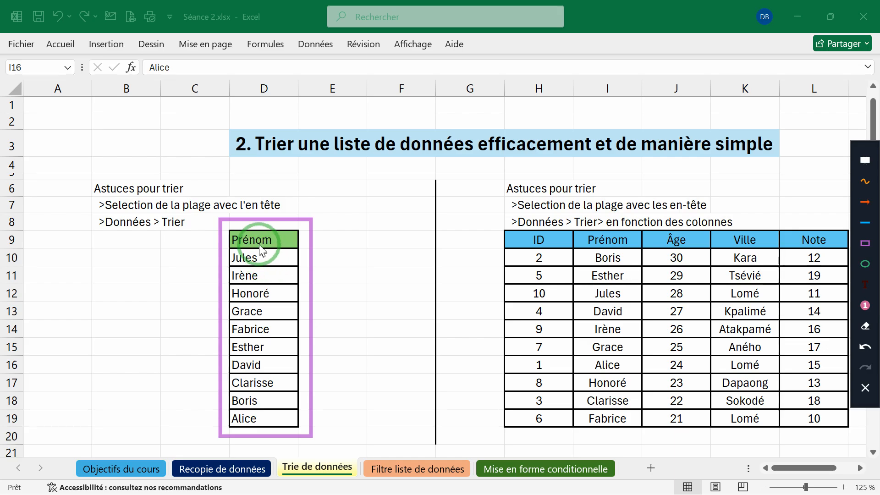
# Step: Sort the Prénom list in D9:D19, header included, from A to Z
pyautogui.moveTo(260, 243); pyautogui.dragTo(258, 415)
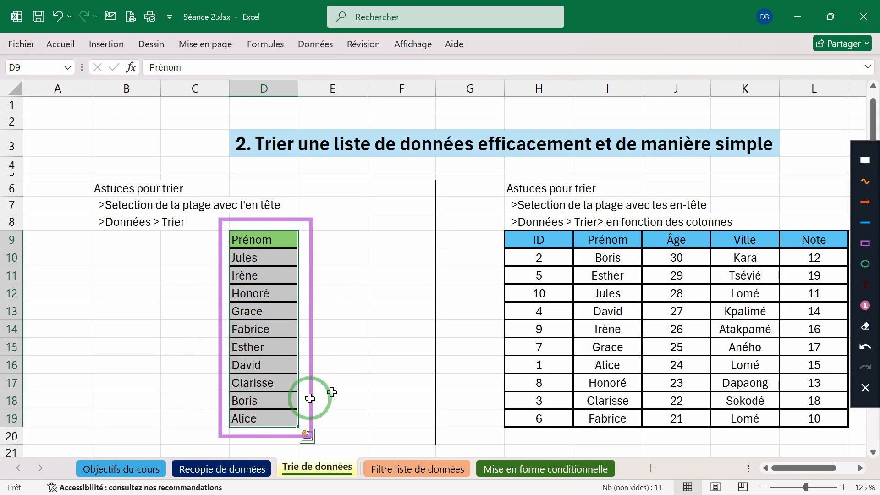
pyautogui.click(271, 254)
pyautogui.moveTo(269, 242); pyautogui.dragTo(261, 419)
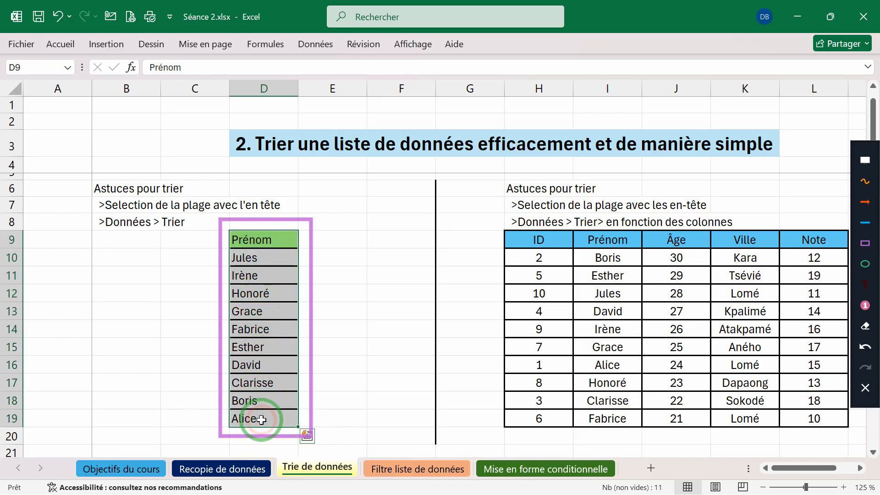
pyautogui.click(191, 383)
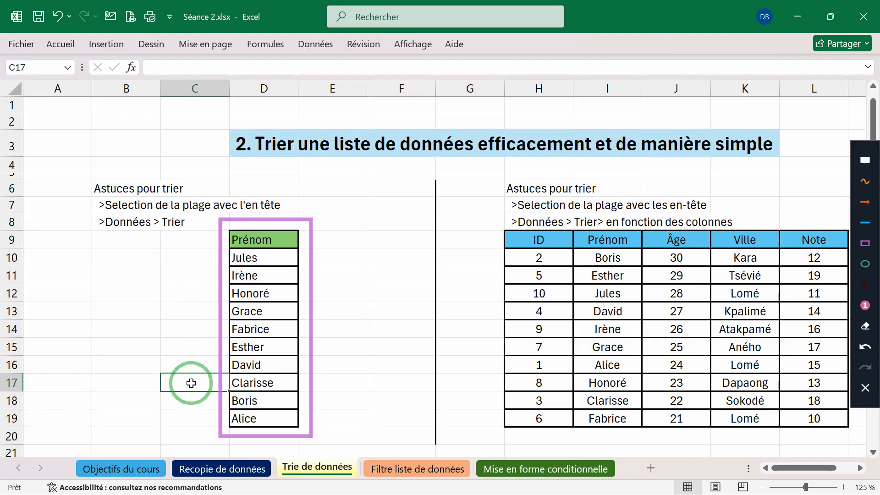
pyautogui.moveTo(245, 240); pyautogui.dragTo(252, 315)
pyautogui.click(251, 243)
pyautogui.moveTo(251, 244); pyautogui.dragTo(255, 418)
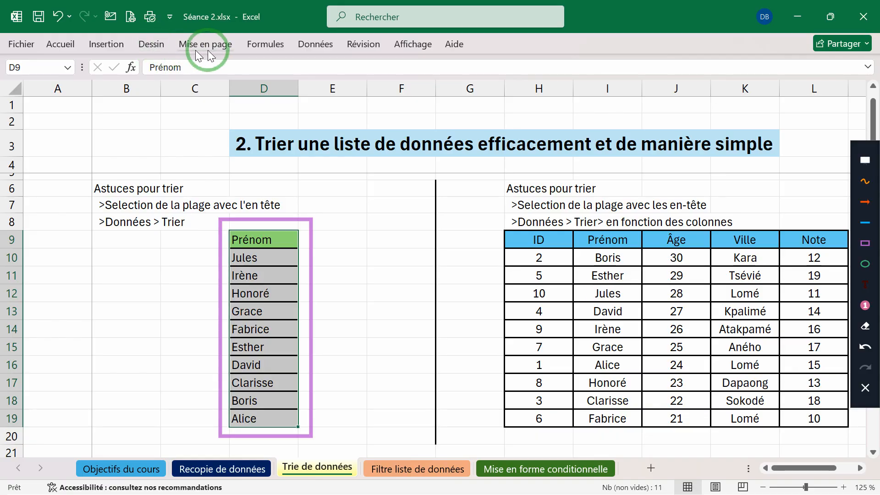
pyautogui.click(76, 47)
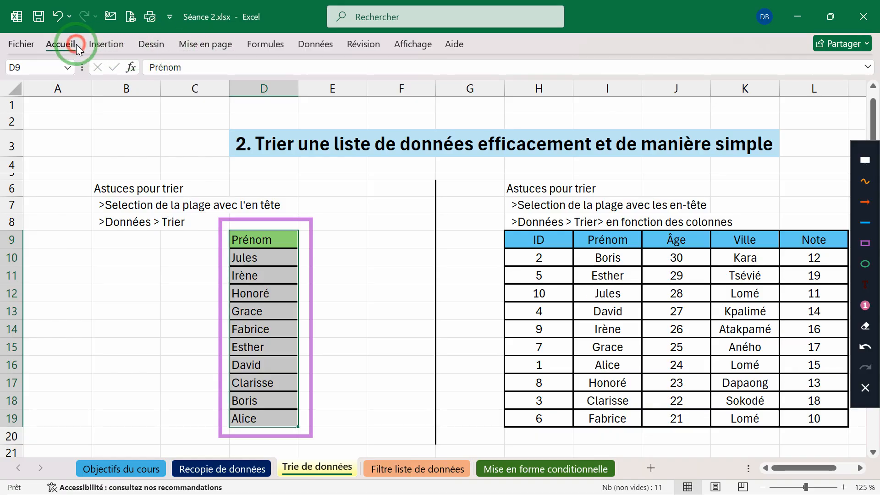
pyautogui.click(111, 48)
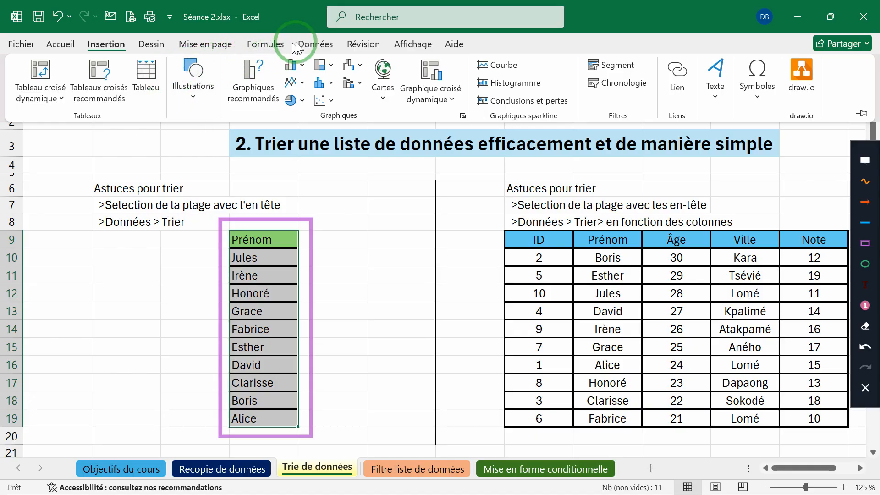
pyautogui.click(316, 45)
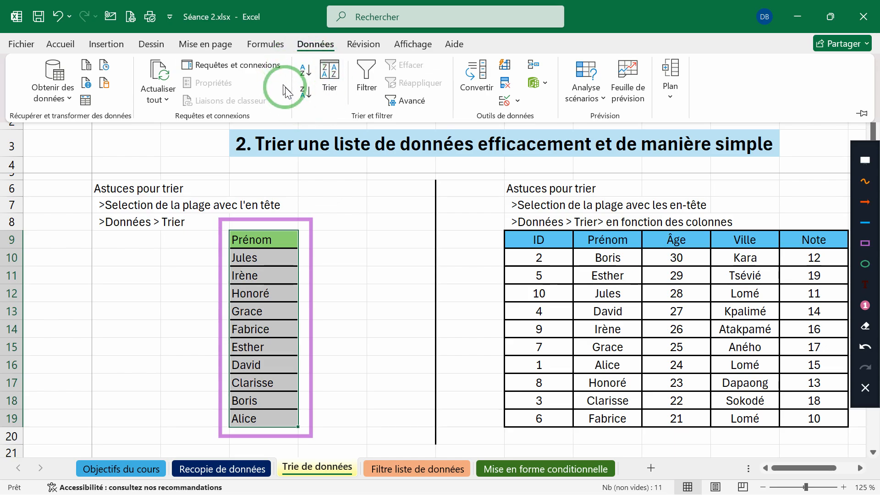
pyautogui.click(307, 78)
pyautogui.click(306, 76)
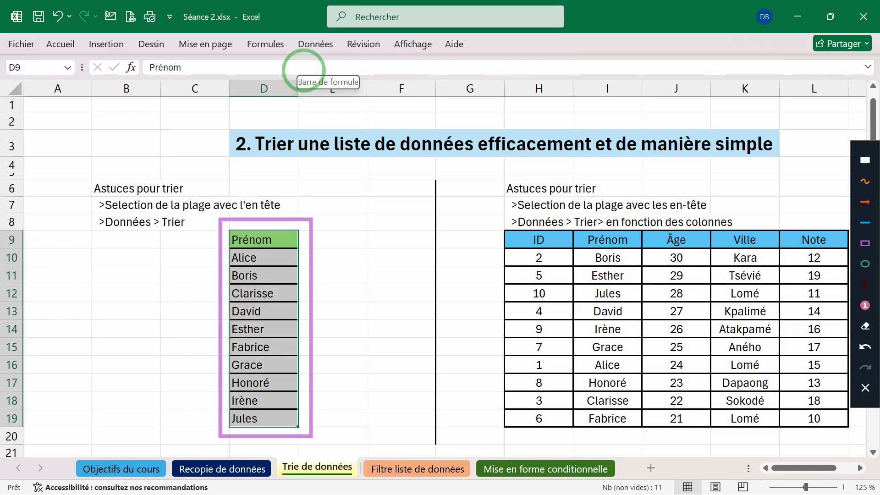
# Step: Review the sorted first names in D10:D19 and their header in D9
pyautogui.click(238, 256)
pyautogui.moveTo(239, 255); pyautogui.dragTo(271, 415)
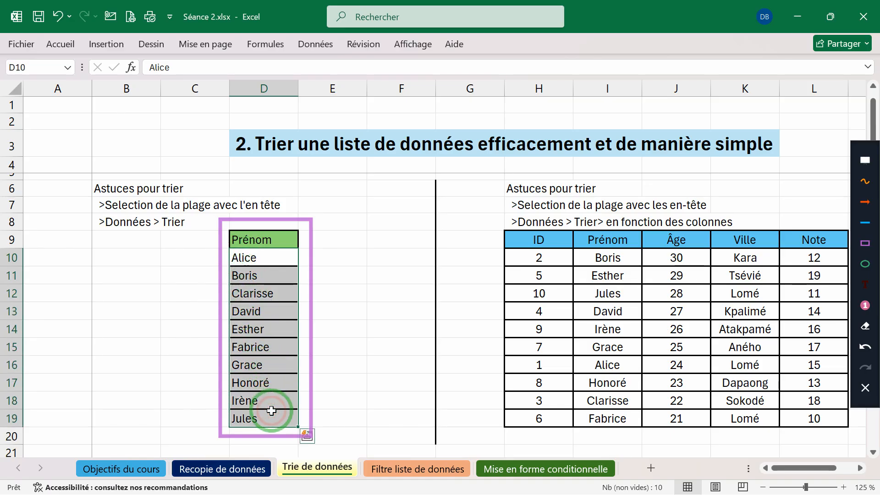
pyautogui.click(323, 257)
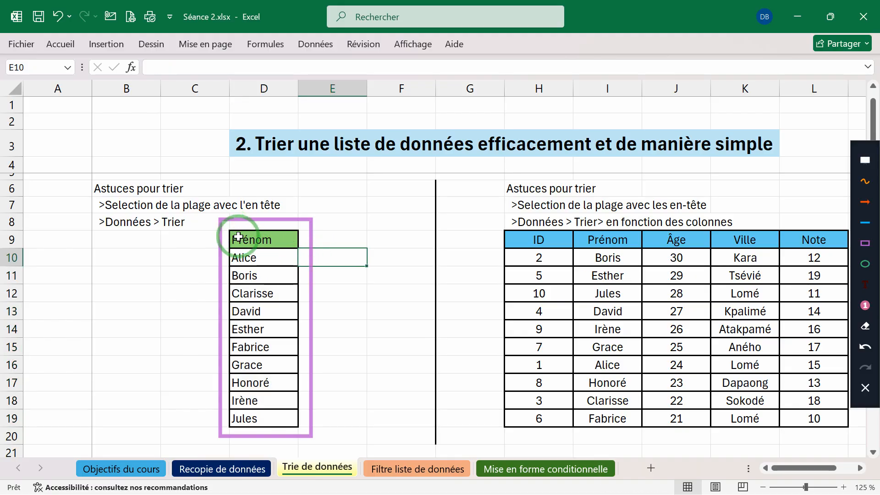
pyautogui.moveTo(238, 238); pyautogui.dragTo(257, 293)
pyautogui.click(363, 241)
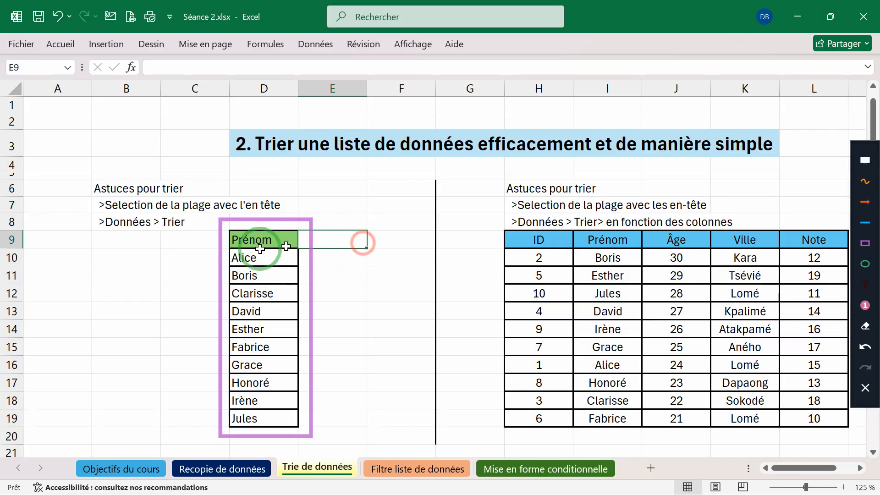
pyautogui.click(238, 245)
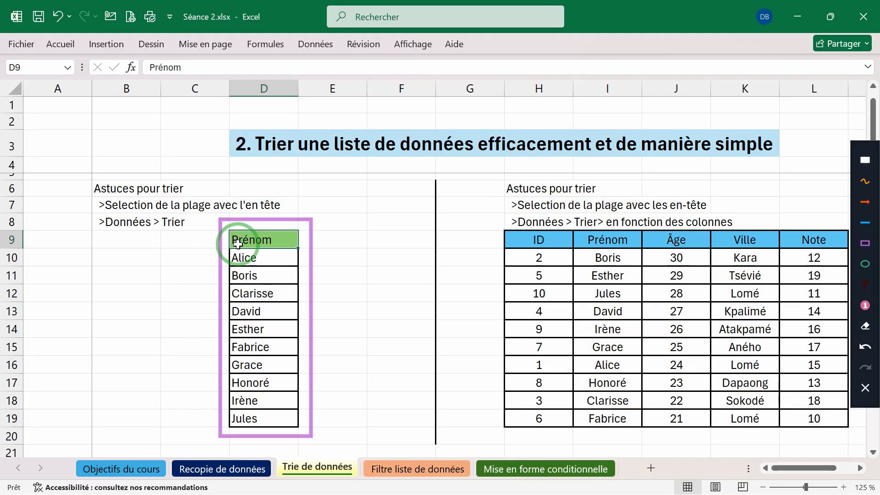
# Step: Clear the rectangle annotation from the screen and return to the Prénom list
pyautogui.moveTo(800, 477); pyautogui.dragTo(833, 477)
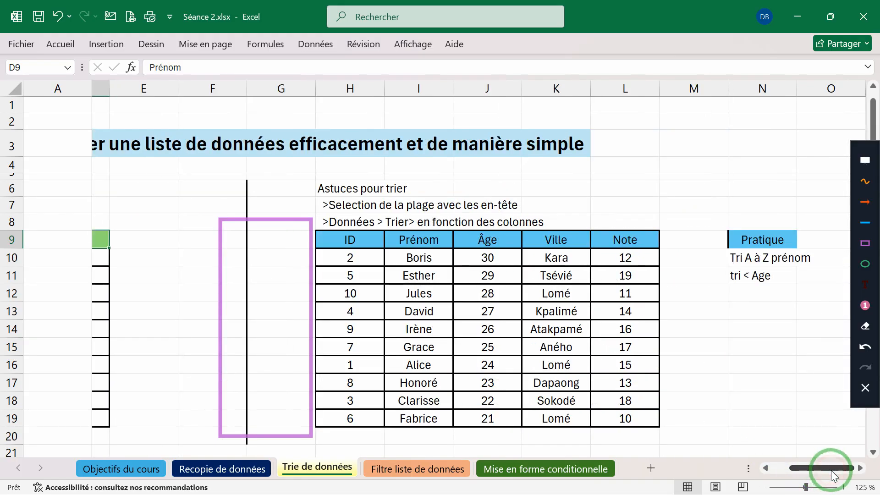
pyautogui.click(232, 221)
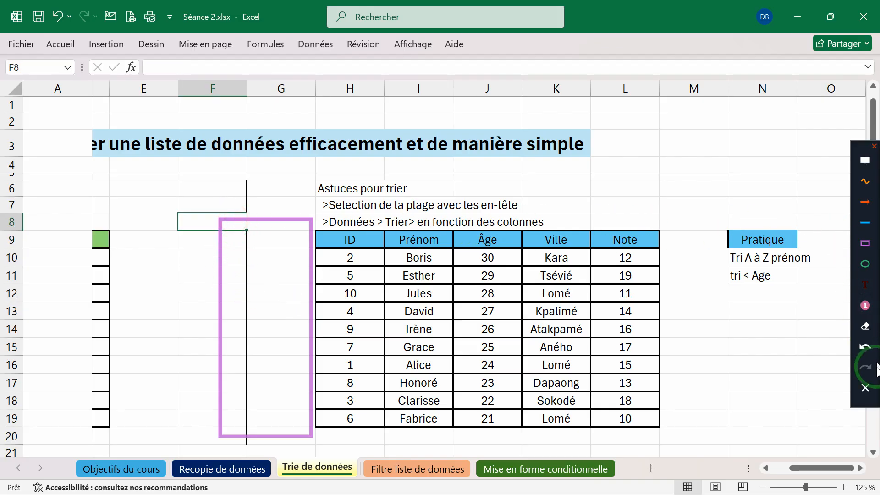
pyautogui.click(865, 388)
pyautogui.click(286, 326)
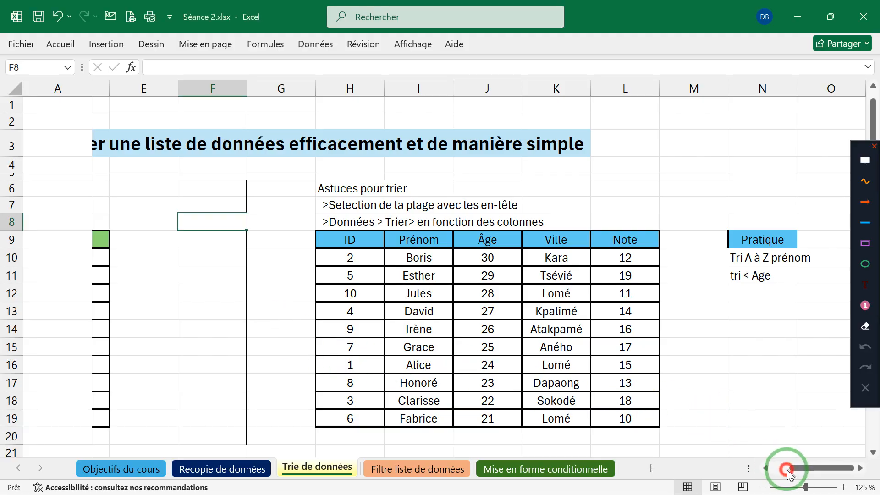
pyautogui.moveTo(801, 467); pyautogui.dragTo(777, 470)
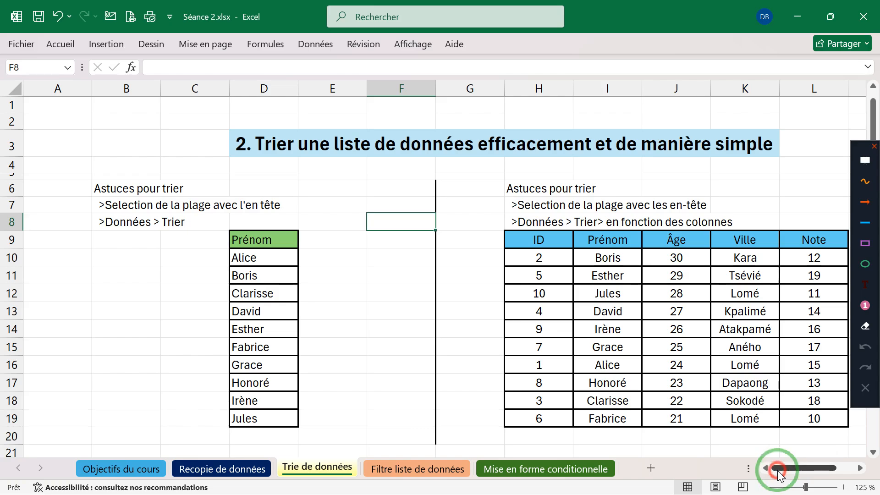
# Step: Show the range D9:D19 and the sort commands again, and select cell I16 in the multi-column table
pyautogui.click(249, 240)
pyautogui.moveTo(249, 240); pyautogui.dragTo(275, 419)
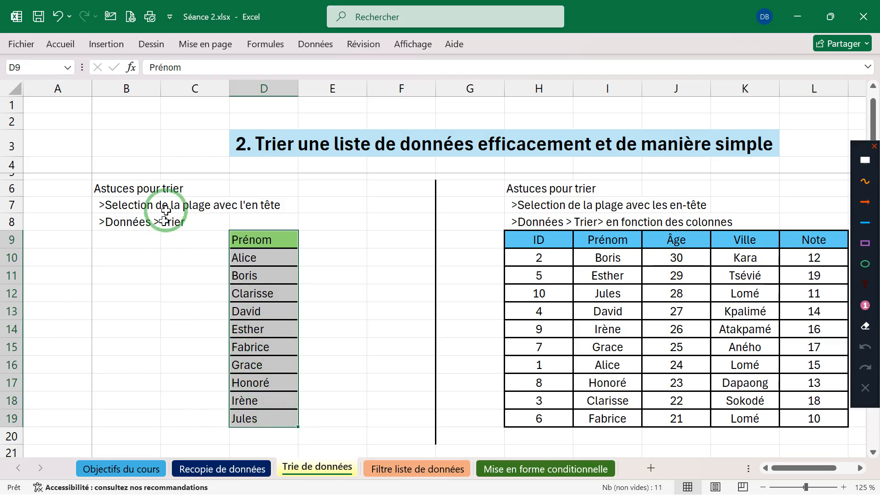
pyautogui.click(298, 48)
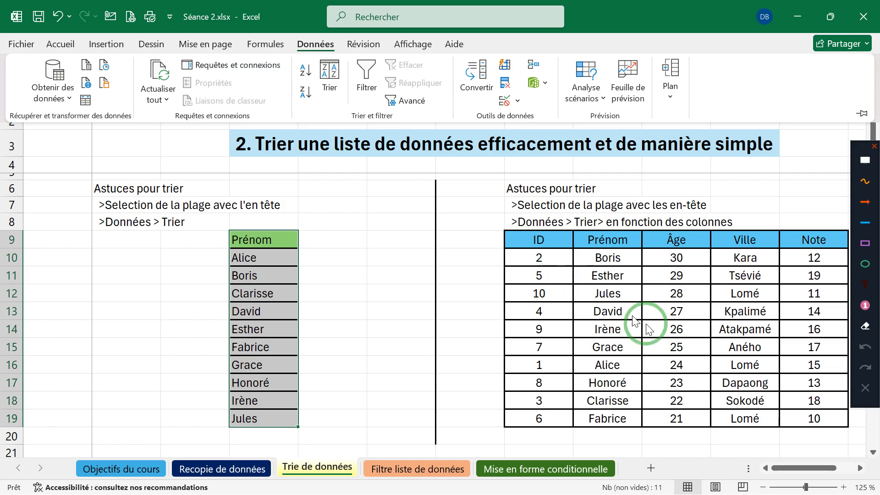
pyautogui.click(612, 357)
pyautogui.click(613, 358)
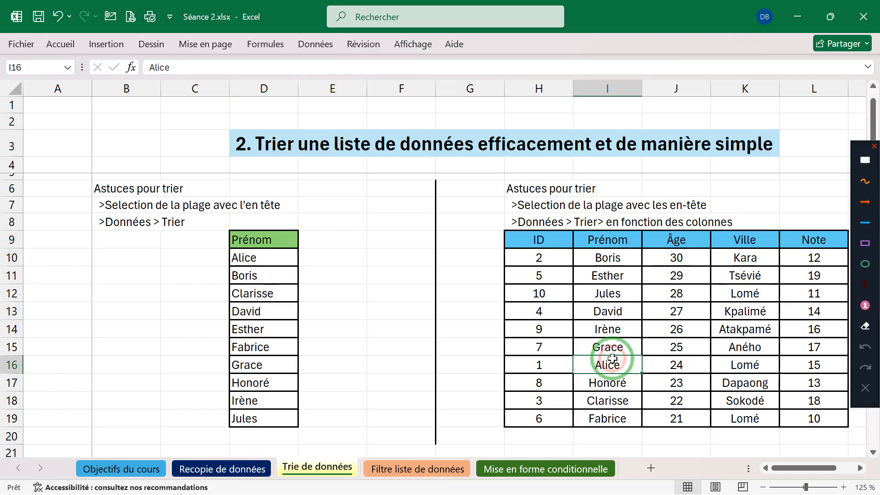
# Step: Show the Pratique sorting exercises beside the multi-column table and select the first-name A to Z task in N10
pyautogui.hscroll(3, 613, 358)
pyautogui.scroll(1, 612, 357)
pyautogui.hscroll(1, 612, 358)
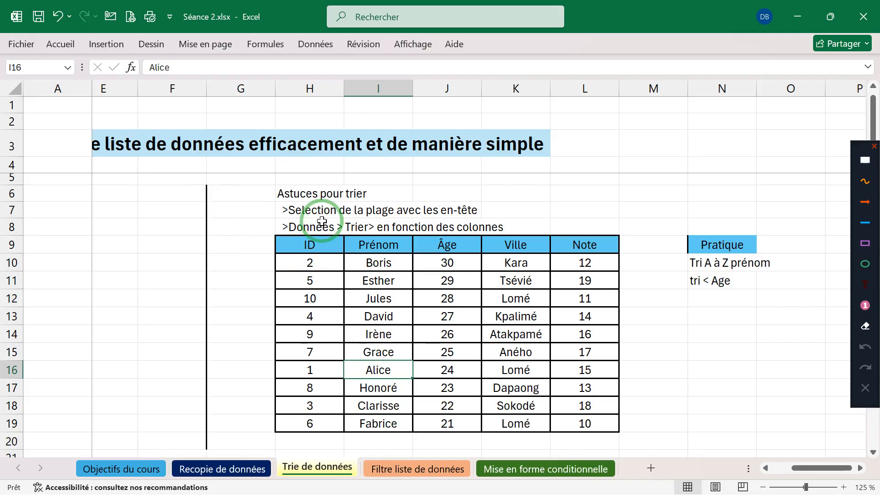
pyautogui.click(705, 265)
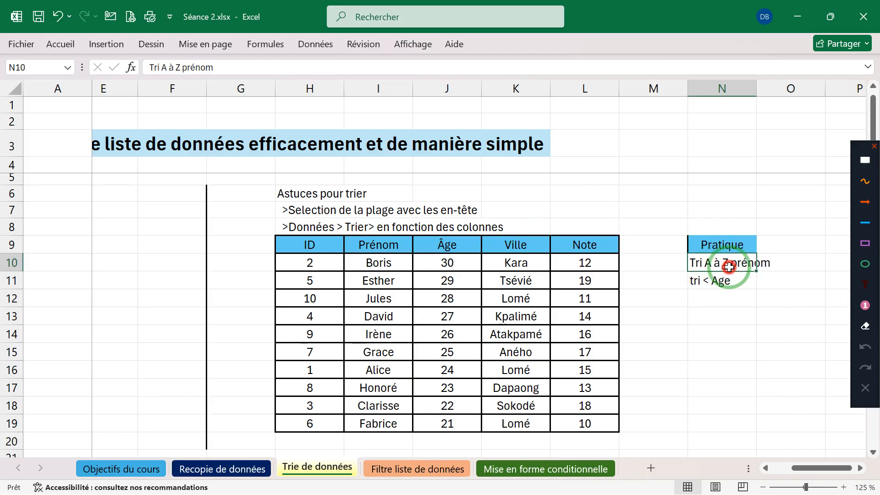
pyautogui.moveTo(748, 264); pyautogui.dragTo(760, 265)
pyautogui.click(748, 266)
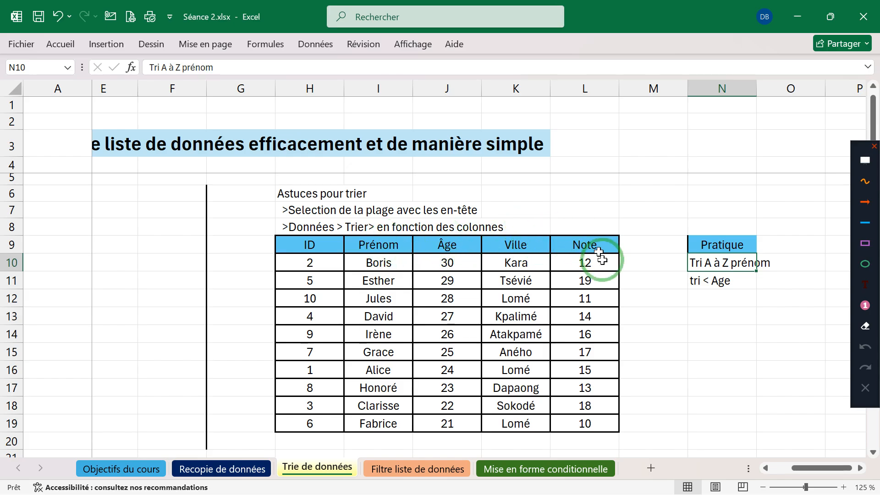
# Step: Select the multi-column table H9:L19, headers included, and open the custom Sort settings for it
pyautogui.click(393, 275)
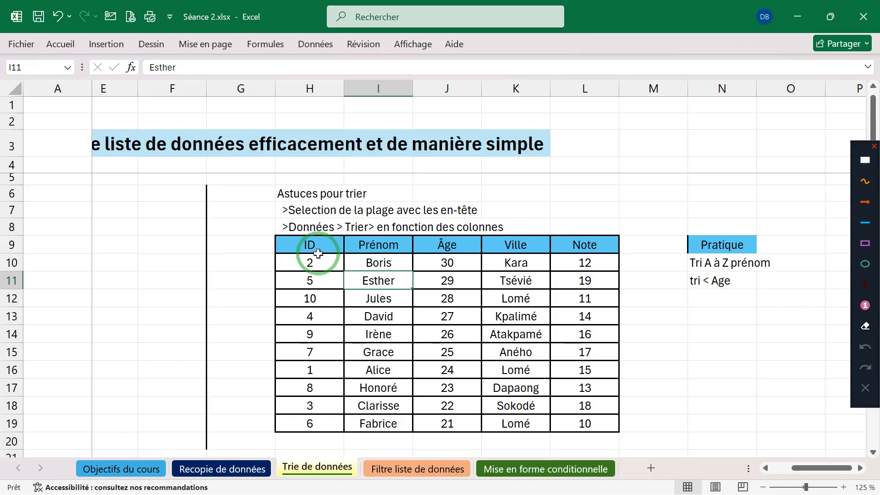
pyautogui.moveTo(308, 245); pyautogui.dragTo(565, 416)
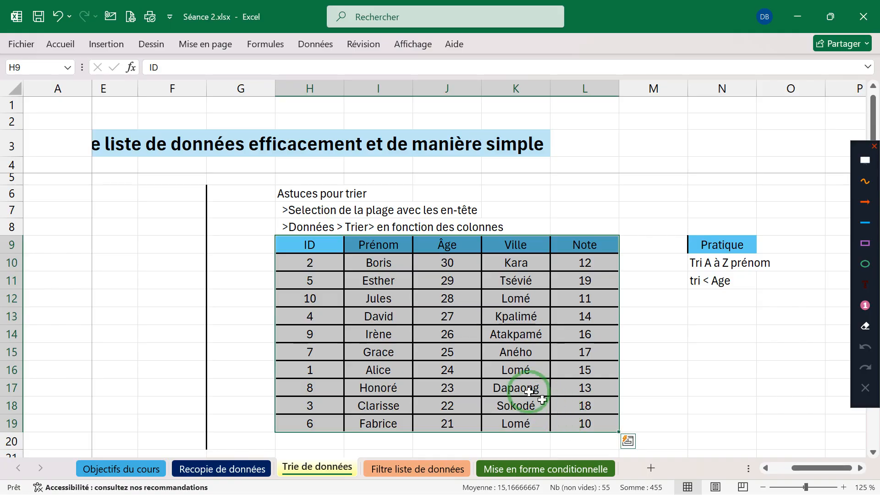
pyautogui.click(324, 50)
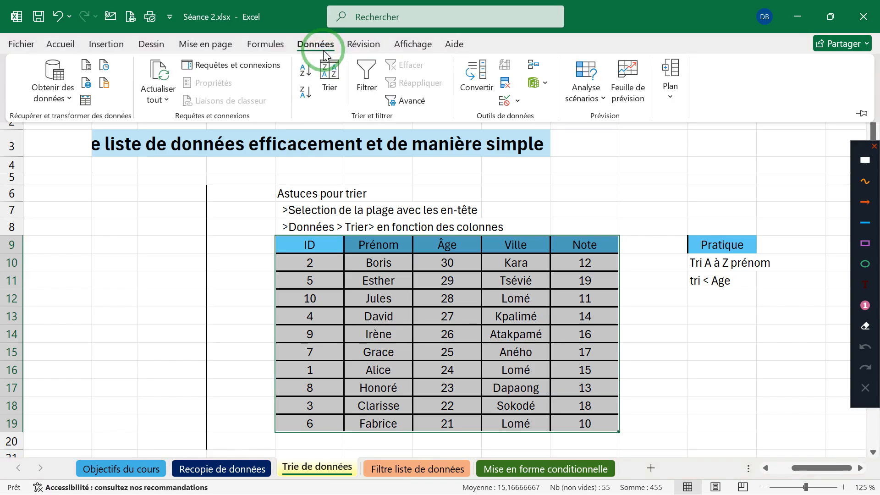
pyautogui.click(341, 78)
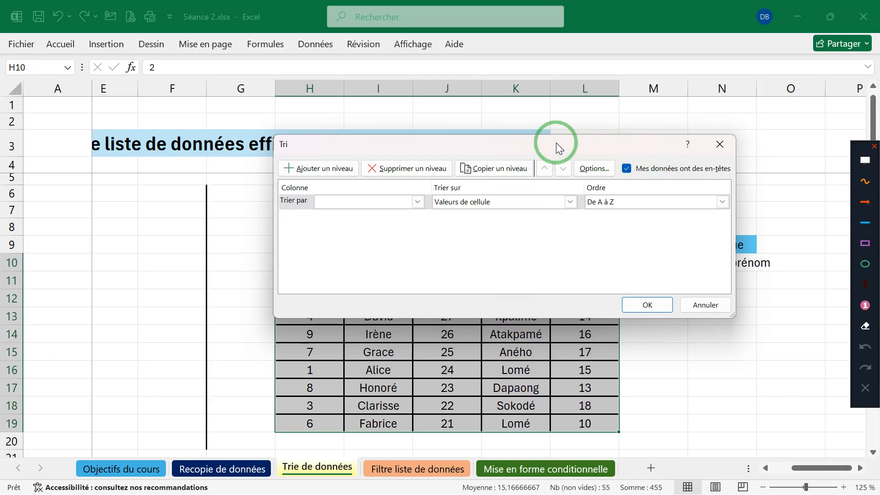
# Step: Sort the ID–Note table by the Prénom column on cell values, ordered from A to Z
pyautogui.moveTo(549, 144); pyautogui.dragTo(402, 172)
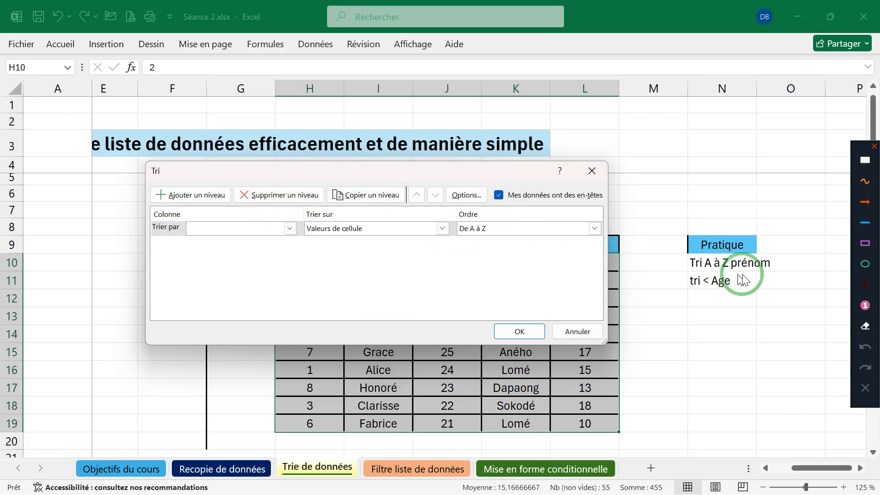
pyautogui.click(293, 232)
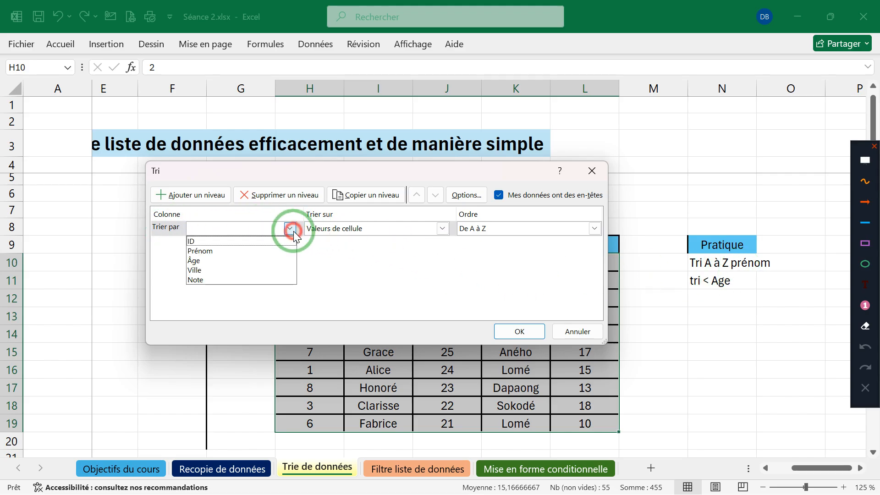
pyautogui.click(242, 251)
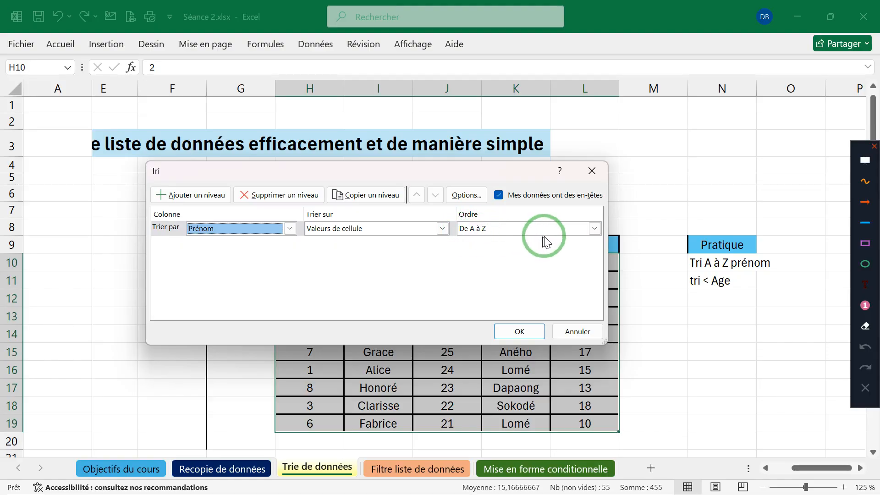
pyautogui.click(596, 229)
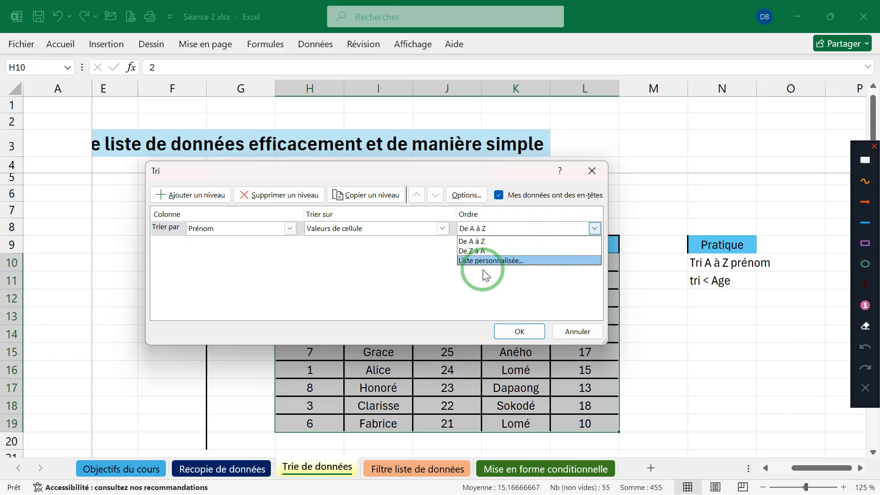
pyautogui.click(433, 279)
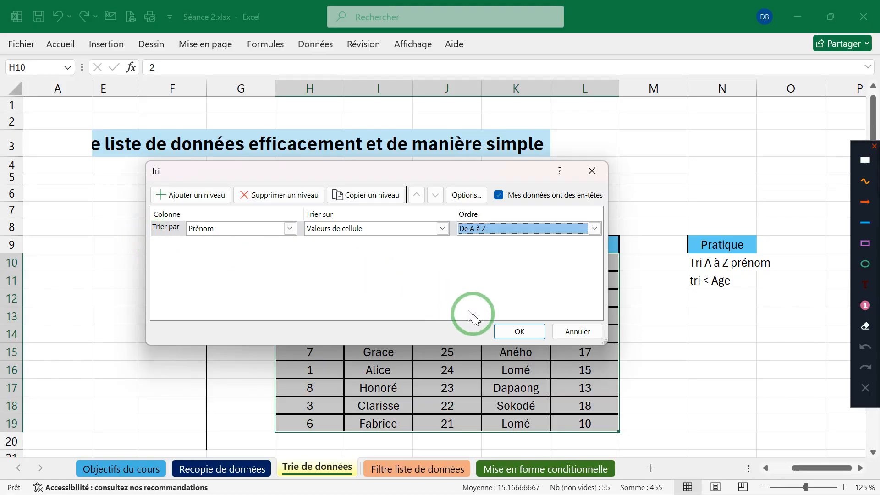
pyautogui.click(509, 331)
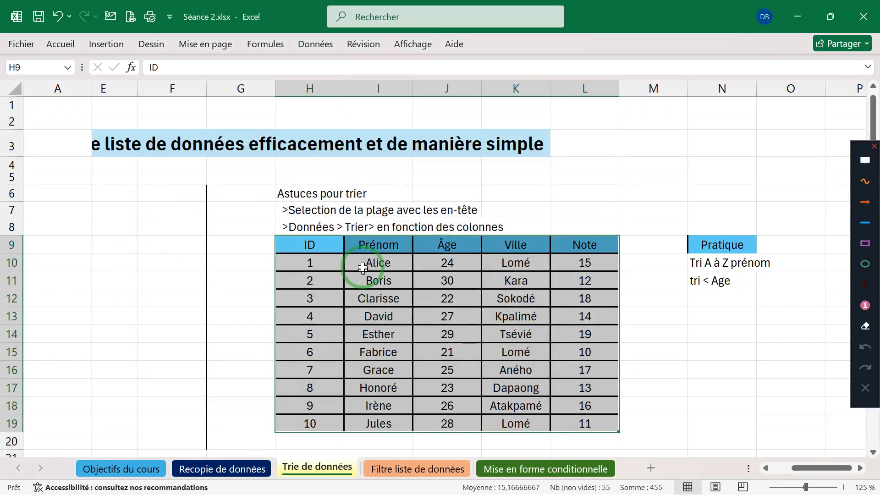
pyautogui.click(366, 264)
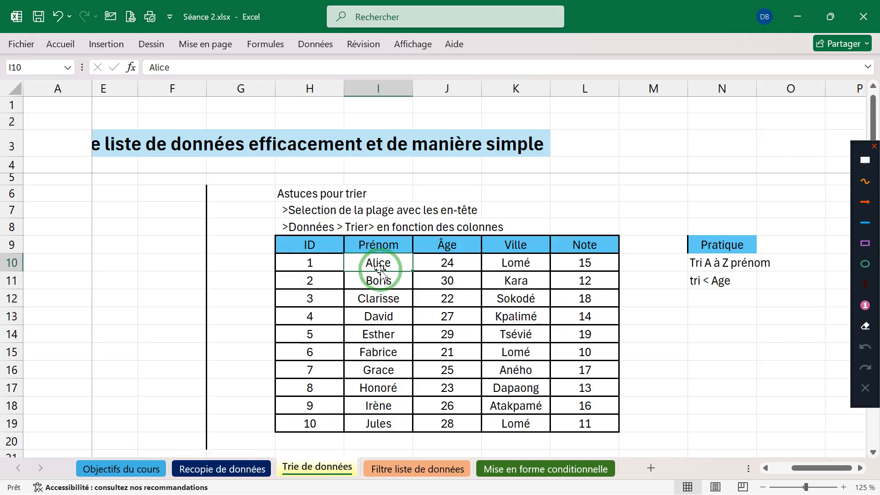
# Step: Try an ascending sort from only the Prénom column with the selection extended to the neighbouring data, and undo it
pyautogui.moveTo(356, 244); pyautogui.dragTo(373, 422)
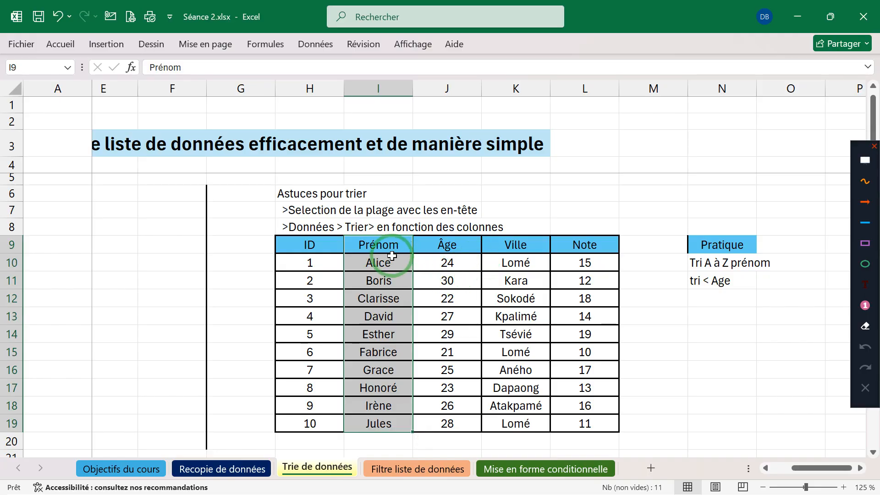
pyautogui.click(316, 44)
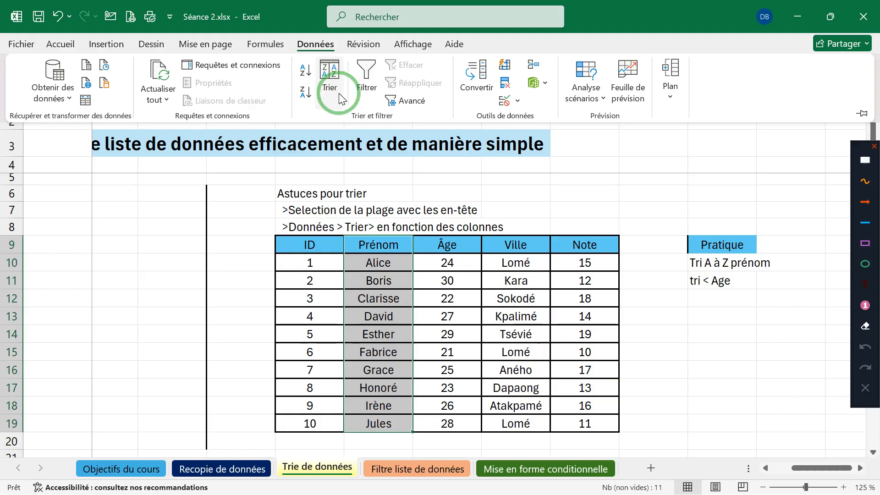
pyautogui.click(305, 70)
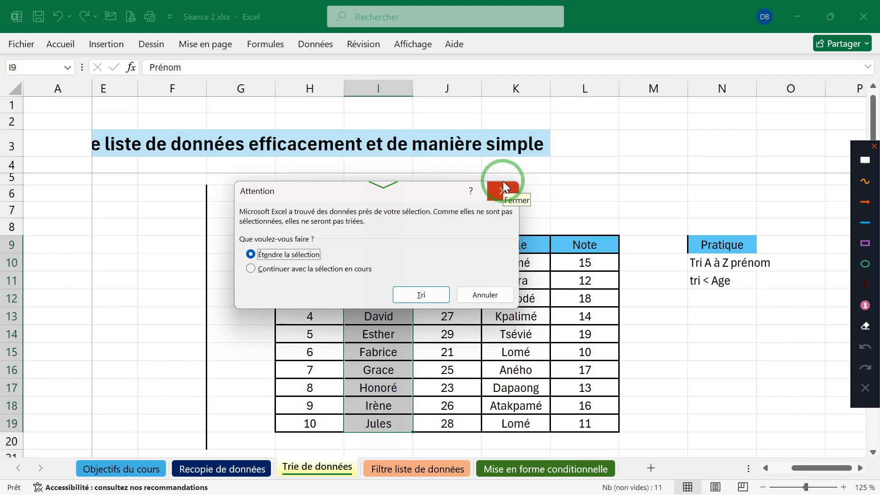
pyautogui.click(419, 297)
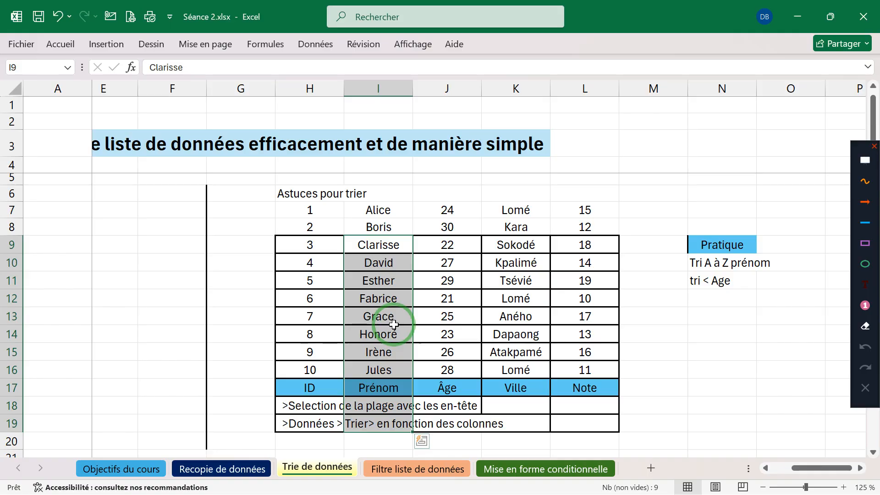
pyautogui.hotkey('ctrl', 'z')
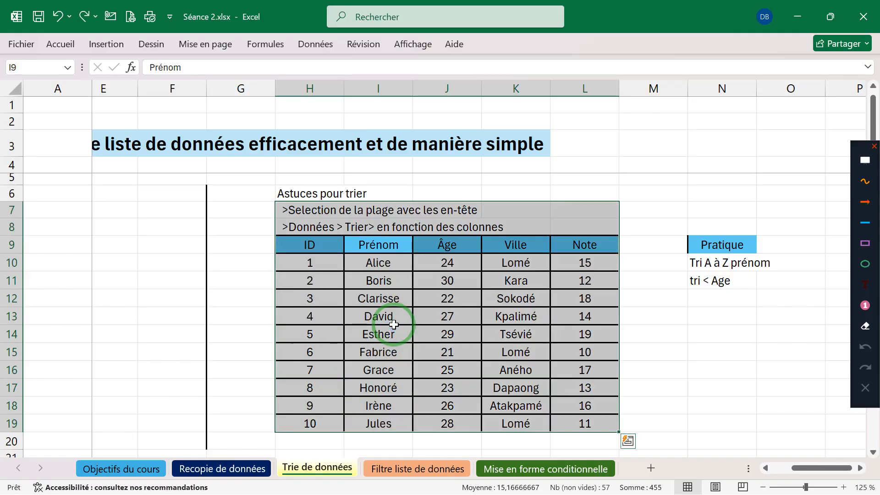
pyautogui.click(394, 325)
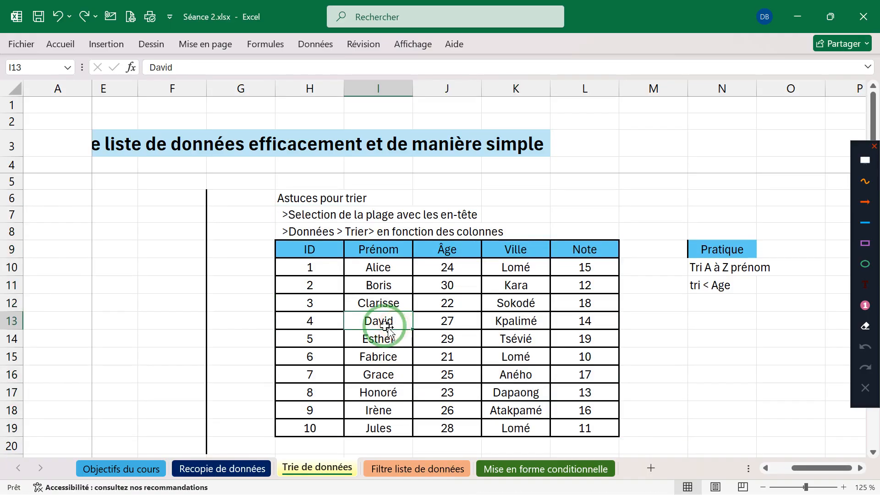
# Step: Sort the whole table, headers included in the selection, by Âge from smallest to largest
pyautogui.moveTo(298, 250); pyautogui.dragTo(539, 326)
pyautogui.click(545, 329)
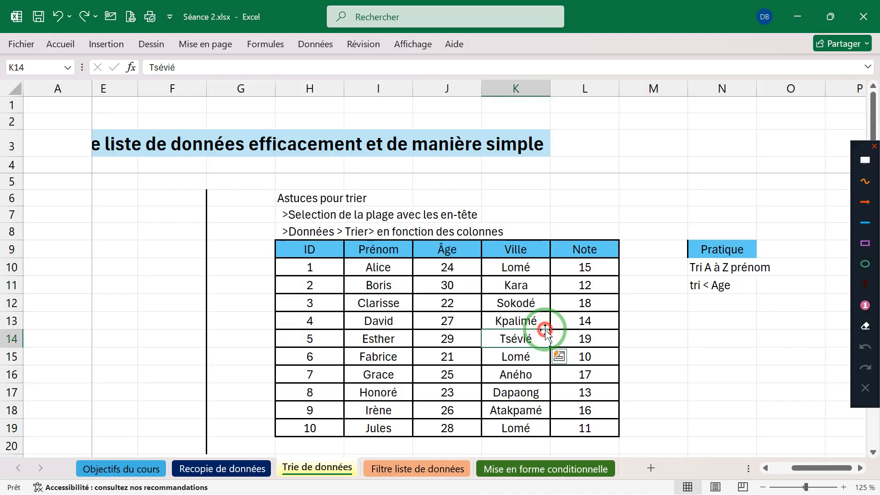
pyautogui.moveTo(298, 251); pyautogui.dragTo(568, 428)
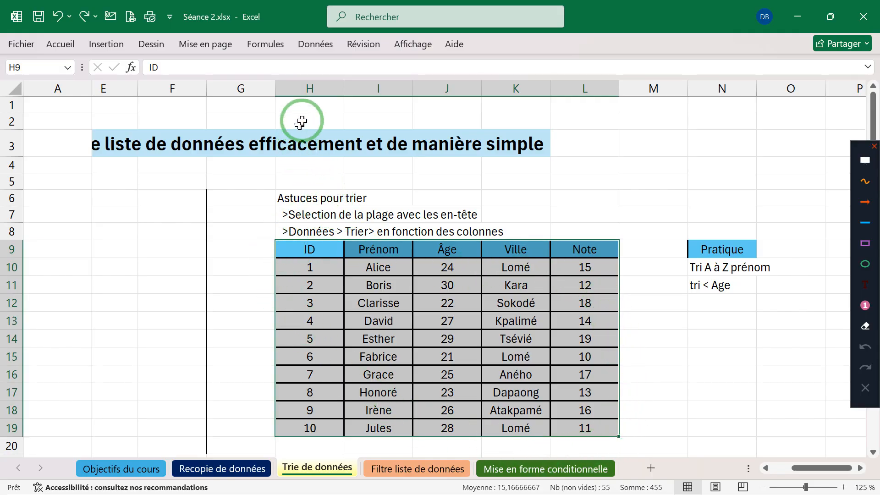
pyautogui.click(315, 45)
pyautogui.click(330, 76)
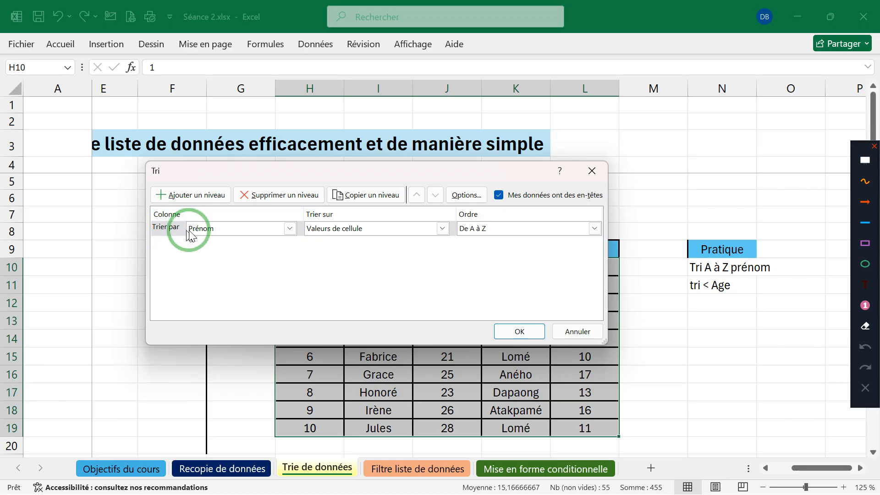
pyautogui.click(290, 228)
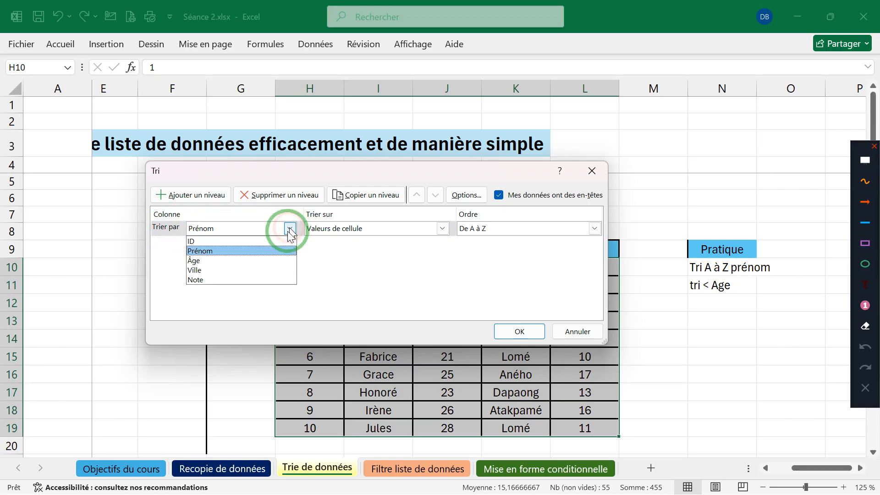
pyautogui.click(248, 260)
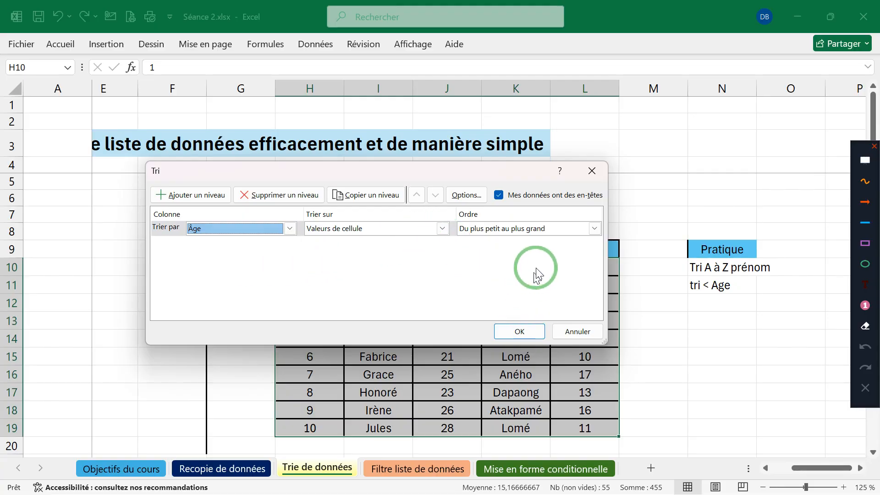
pyautogui.click(595, 229)
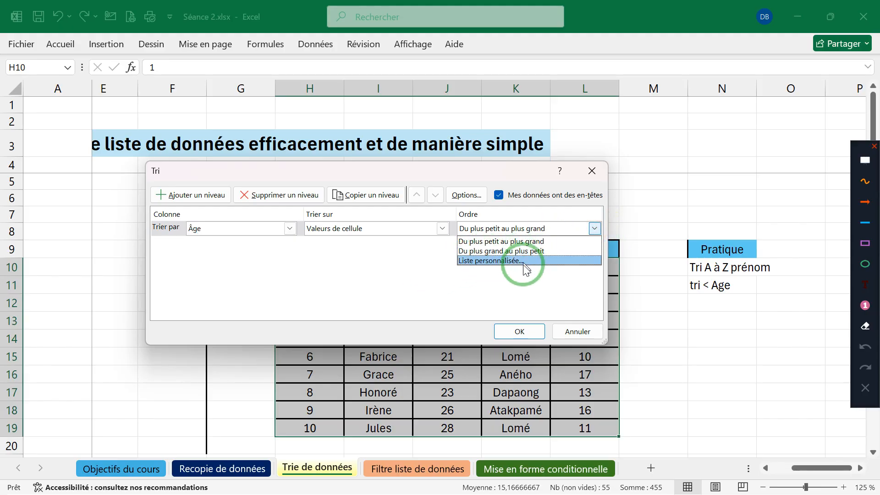
pyautogui.click(507, 288)
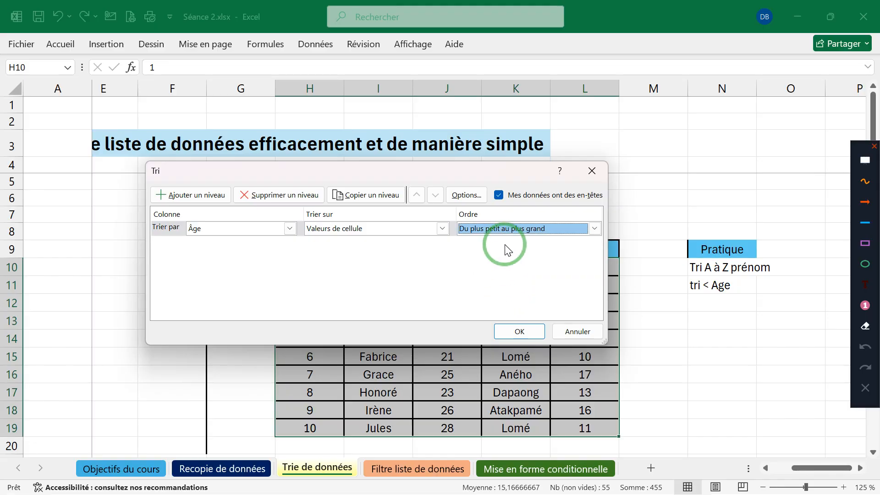
pyautogui.click(520, 333)
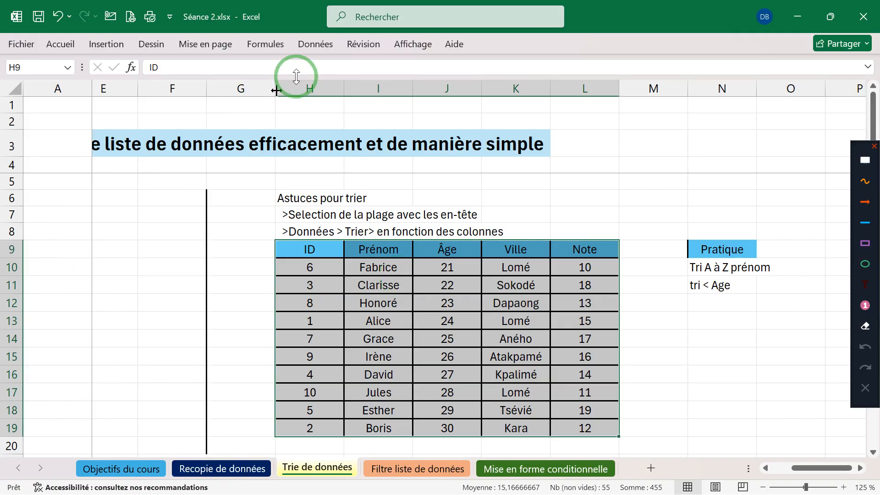
# Step: Add a second sort level on Prénom from A to Z beneath the Âge level and apply the sort
pyautogui.click(313, 44)
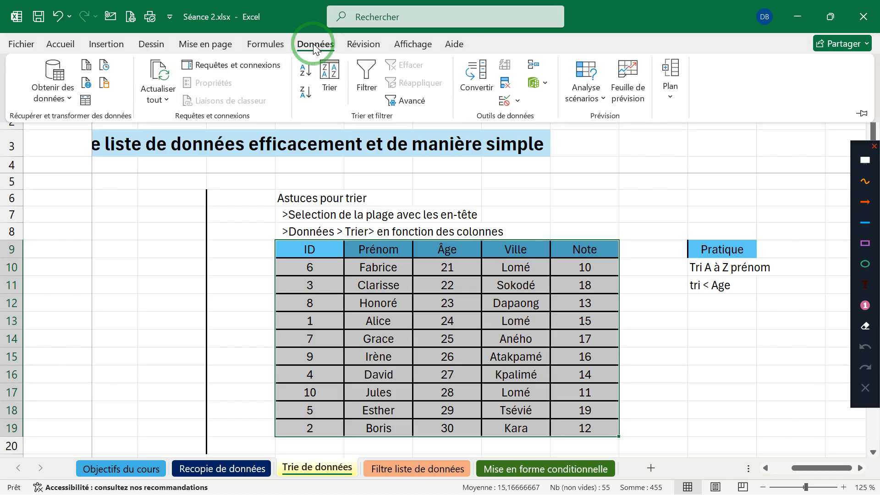
pyautogui.click(330, 72)
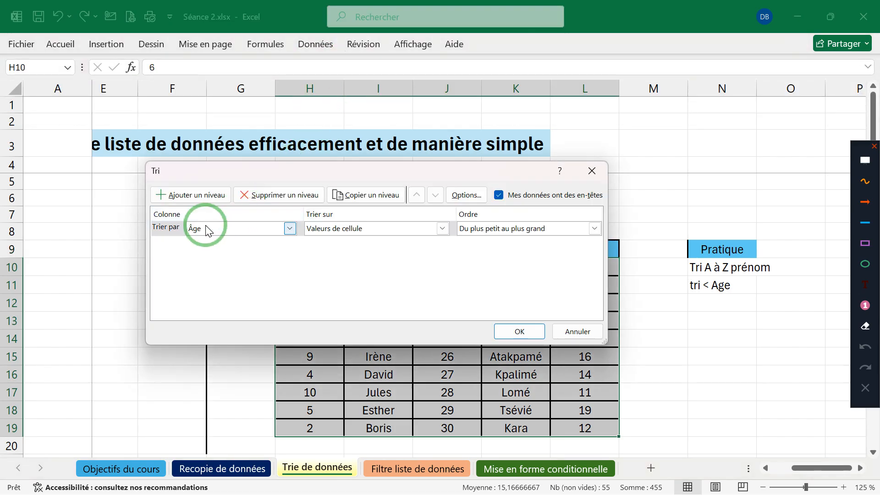
pyautogui.click(200, 194)
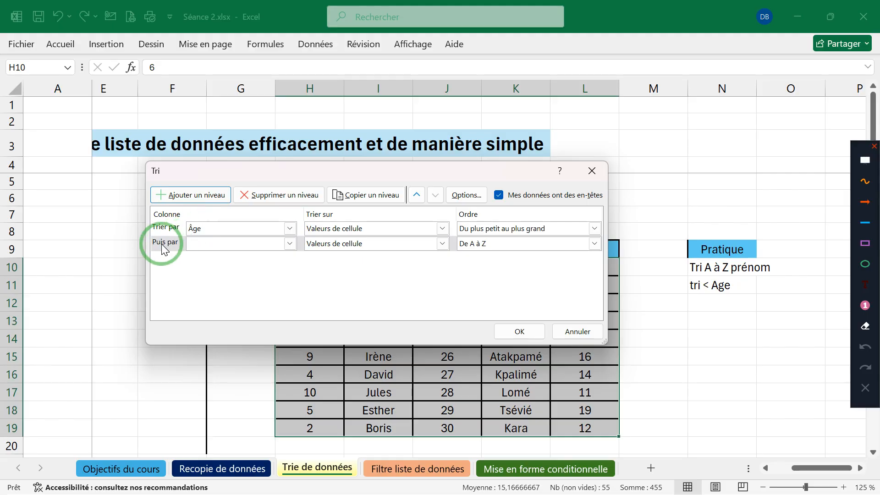
pyautogui.click(290, 244)
pyautogui.click(262, 268)
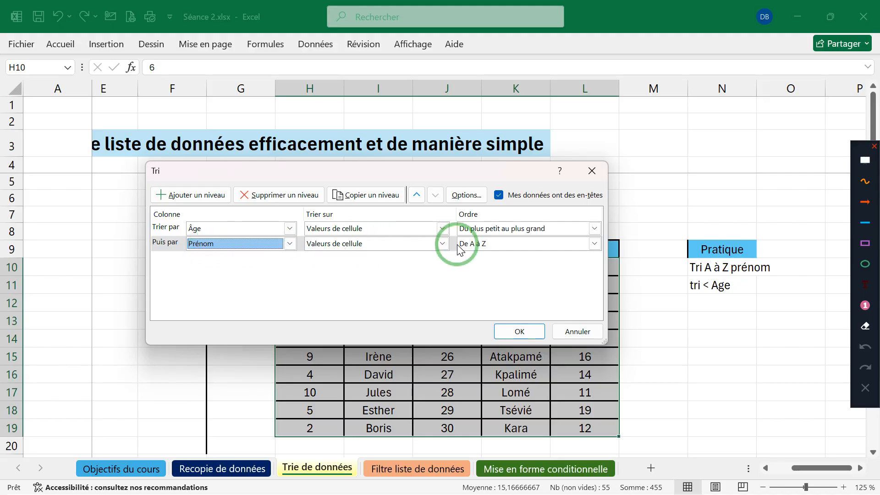
pyautogui.click(519, 331)
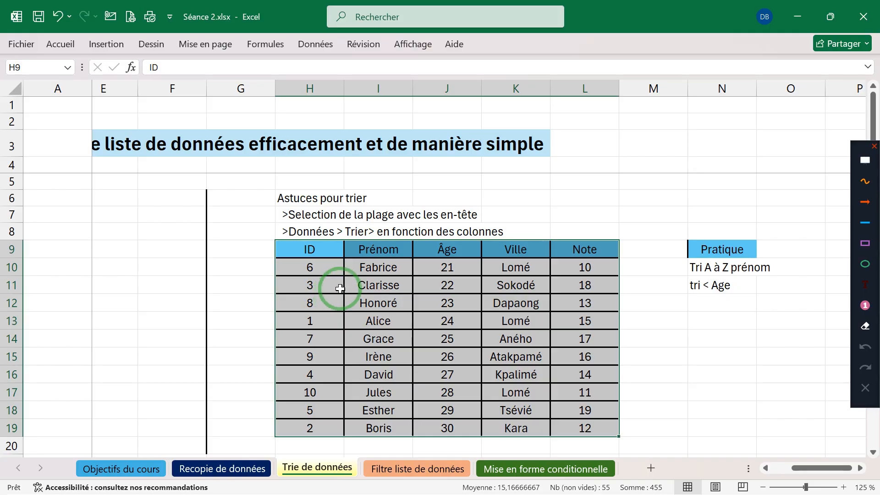
pyautogui.click(462, 301)
pyautogui.click(362, 297)
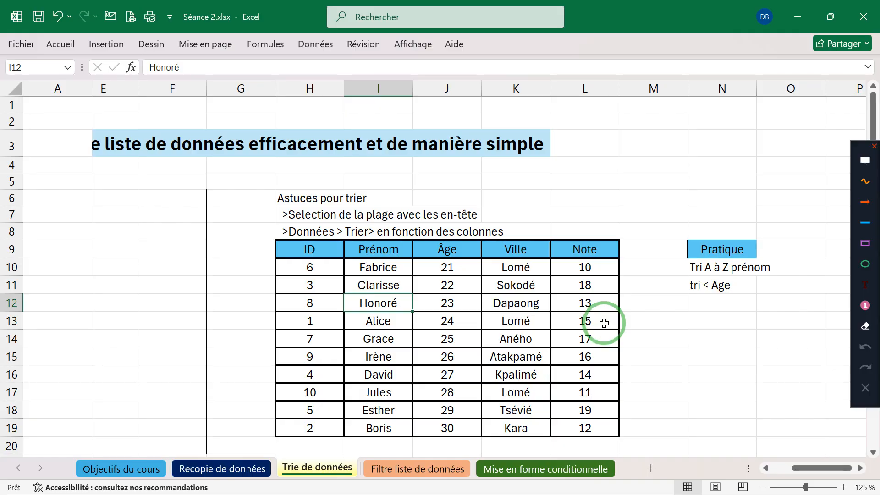
# Step: Examine the exercise table with the Prénom, Nom, Âge, Ville and Note columns below the sorted table
pyautogui.scroll(-4, 592, 301)
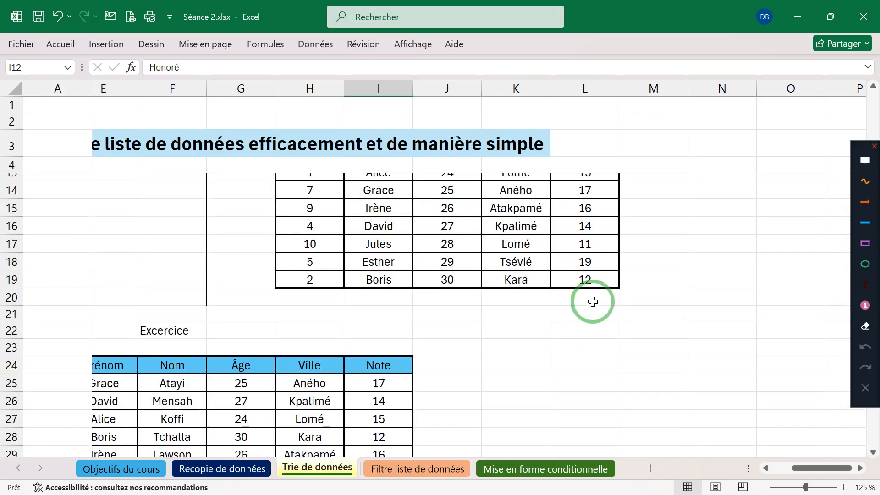
pyautogui.scroll(-1, 391, 394)
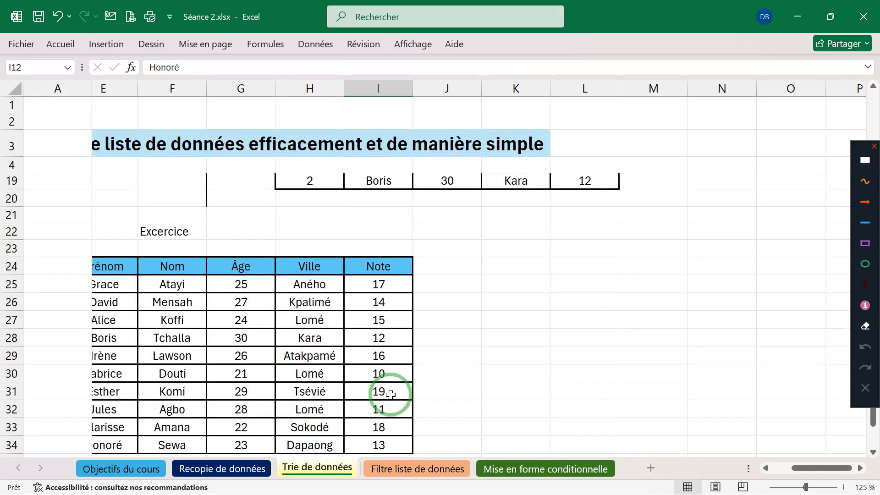
pyautogui.moveTo(833, 472); pyautogui.dragTo(818, 470)
pyautogui.scroll(-2, 645, 367)
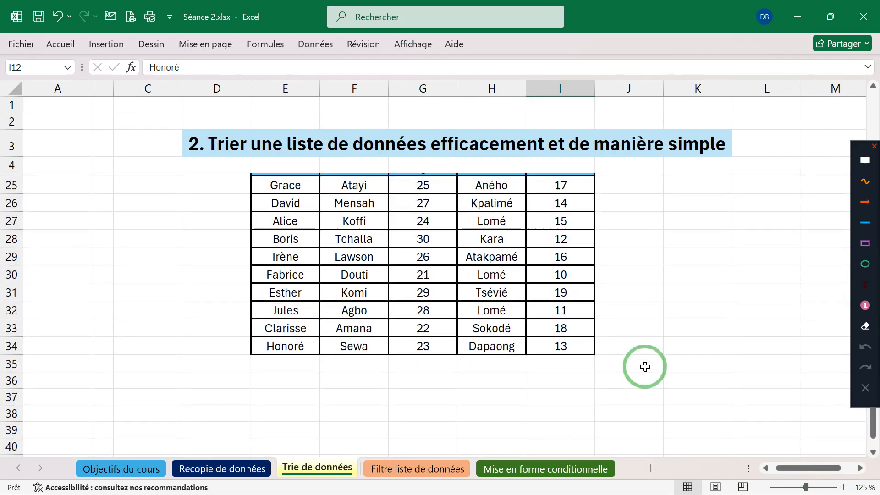
pyautogui.scroll(1, 645, 367)
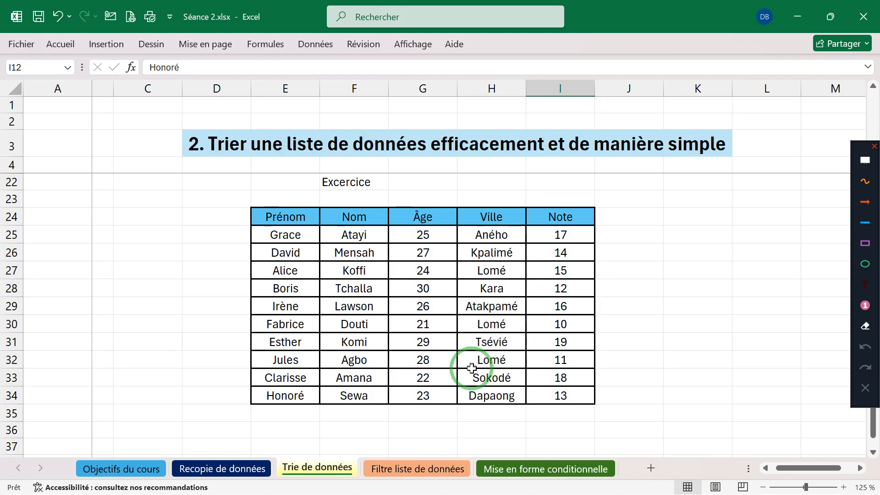
# Step: Switch to the Google Meet window in Chrome and look through the meeting's participant list
pyautogui.moveTo(602, 491)
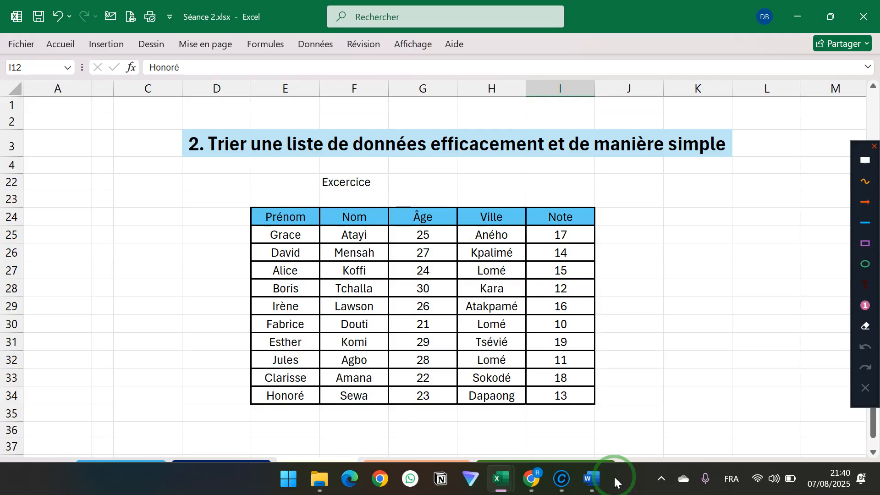
pyautogui.moveTo(531, 483)
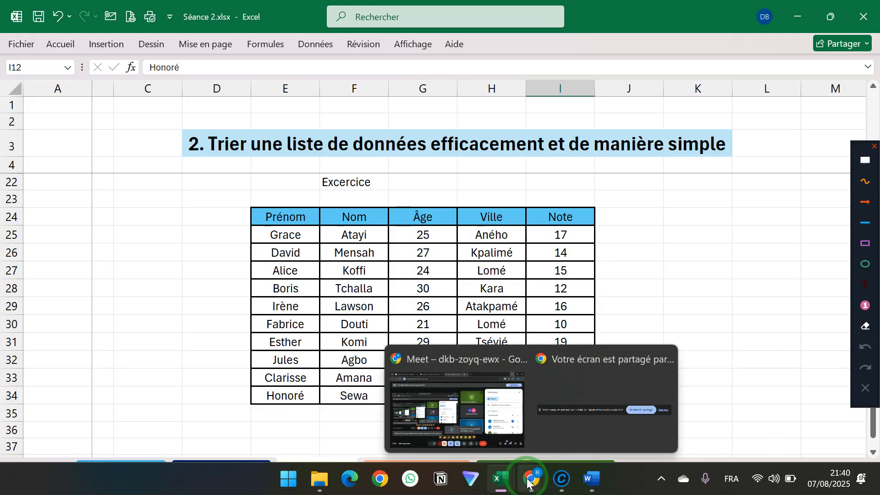
pyautogui.click(473, 390)
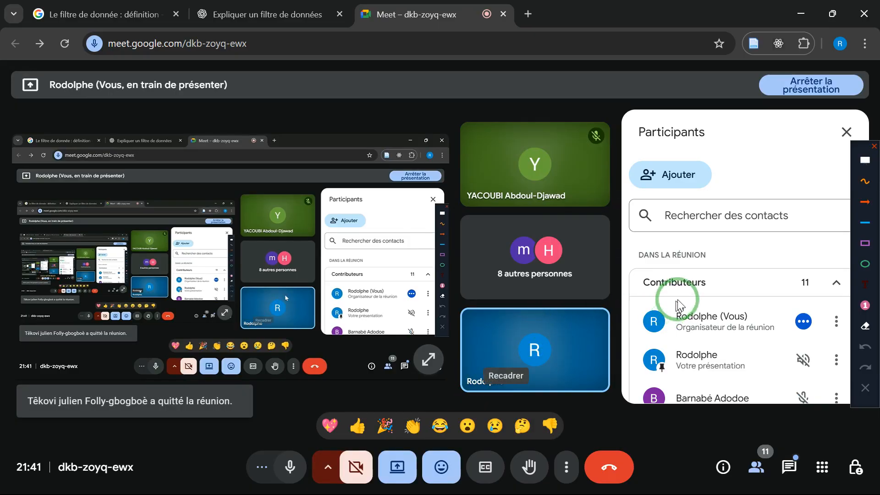
pyautogui.scroll(-3, 692, 280)
pyautogui.scroll(-2, 693, 281)
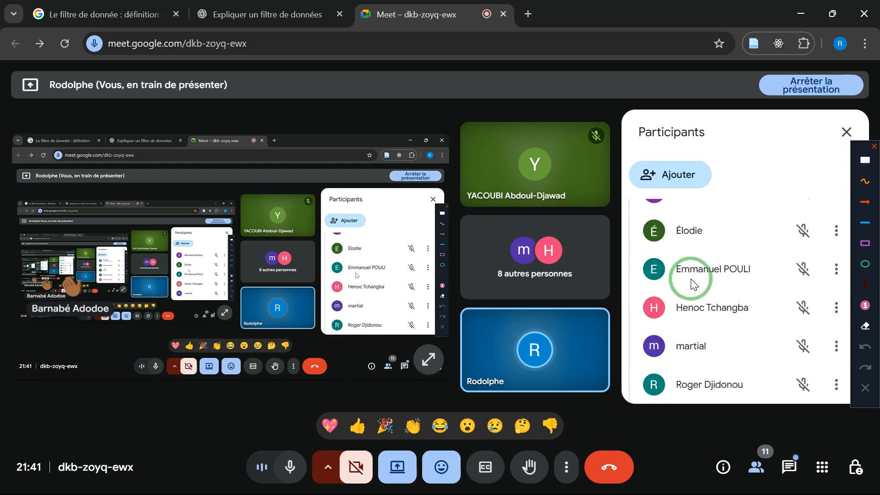
# Step: Look through the rest of the meeting's participant list and return to its beginning
pyautogui.moveTo(557, 326)
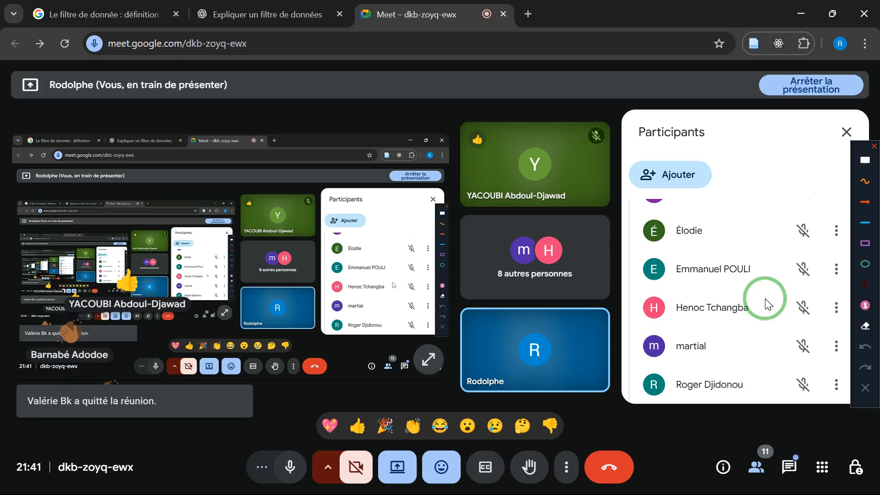
pyautogui.scroll(-3, 769, 304)
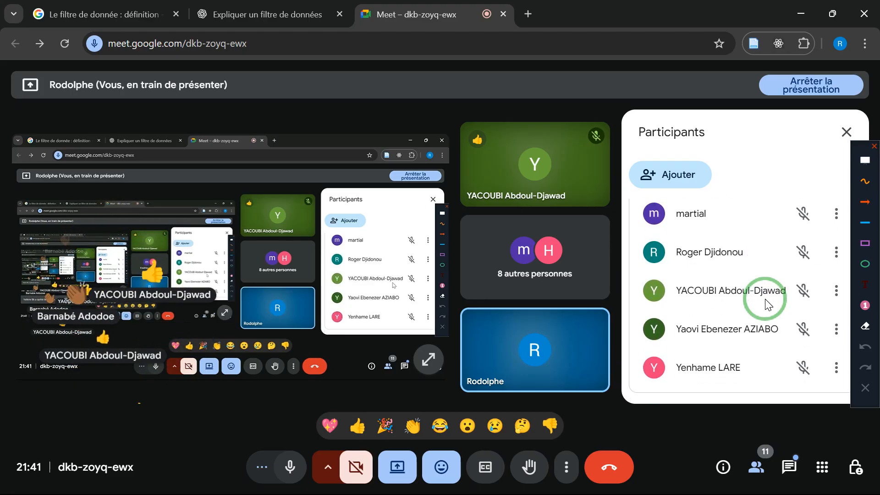
pyautogui.scroll(5, 766, 304)
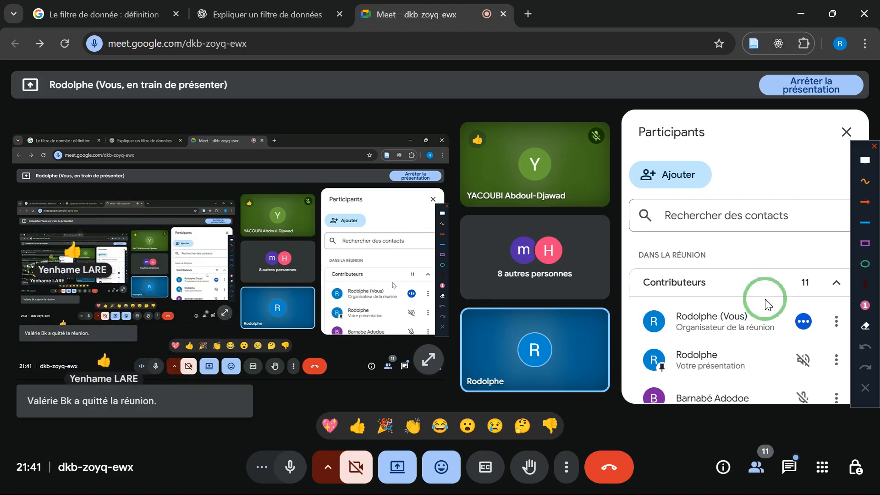
# Step: Return to the Excel workbook, open the Filtre liste de données sheet and review its practice questions and participant table
pyautogui.click(803, 8)
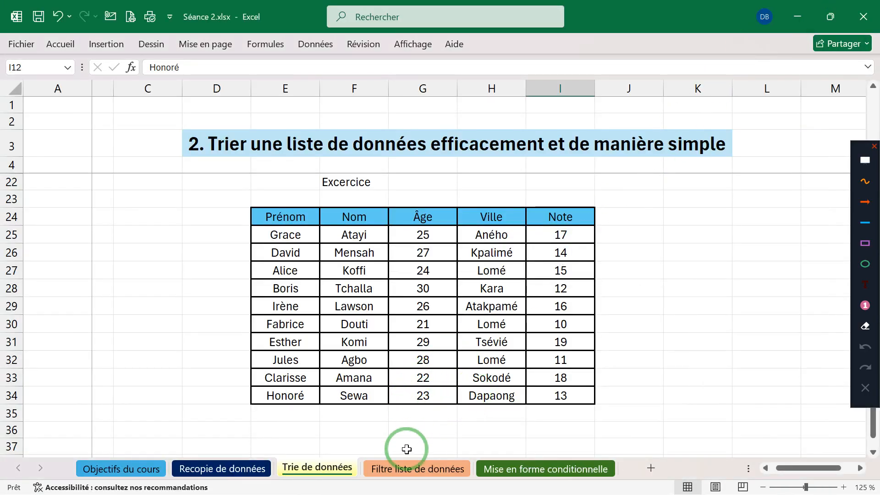
pyautogui.click(406, 467)
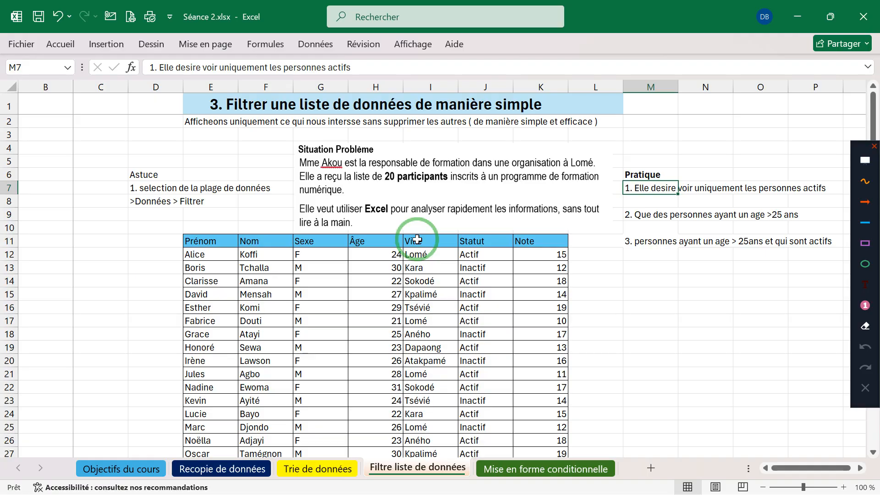
pyautogui.click(647, 201)
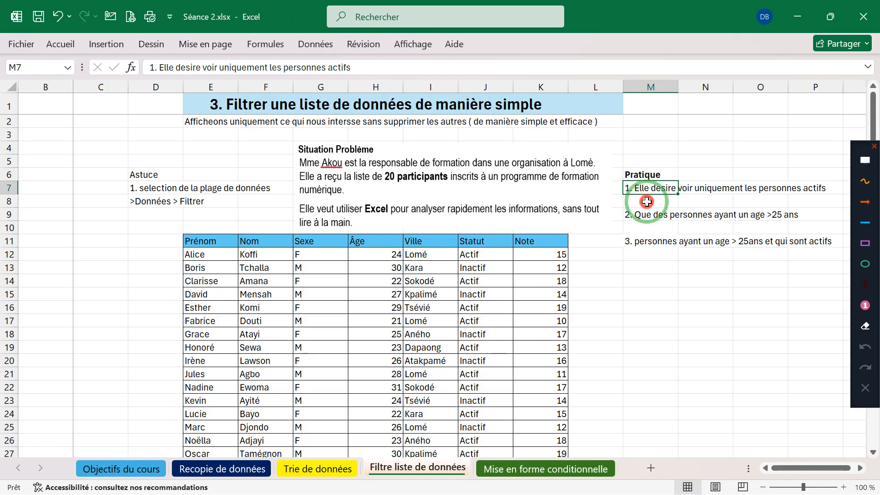
pyautogui.click(649, 183)
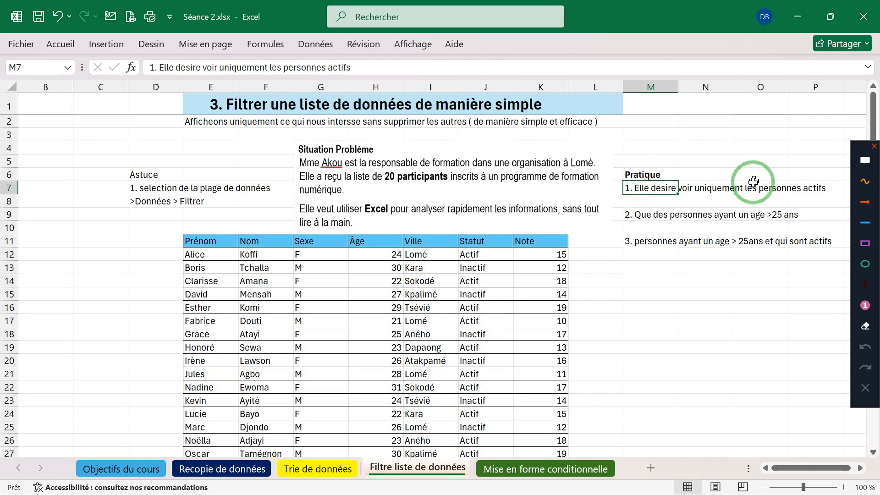
pyautogui.click(703, 199)
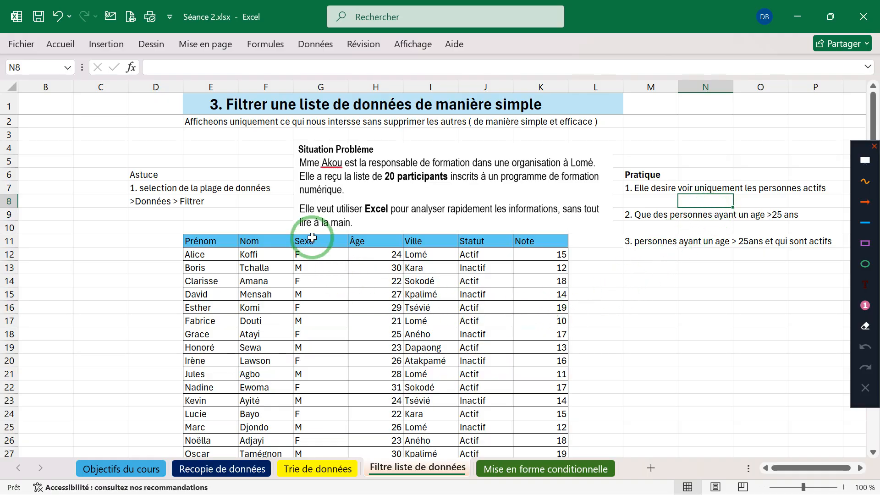
pyautogui.scroll(-3, 312, 238)
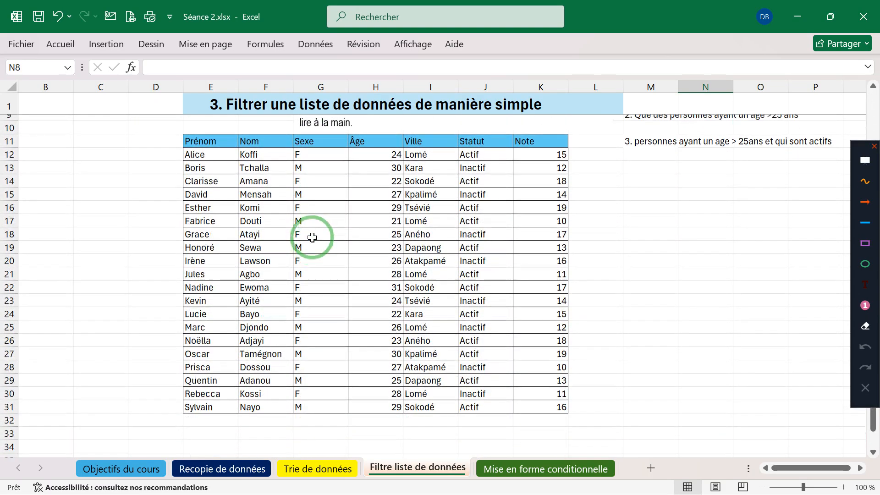
pyautogui.scroll(1, 312, 237)
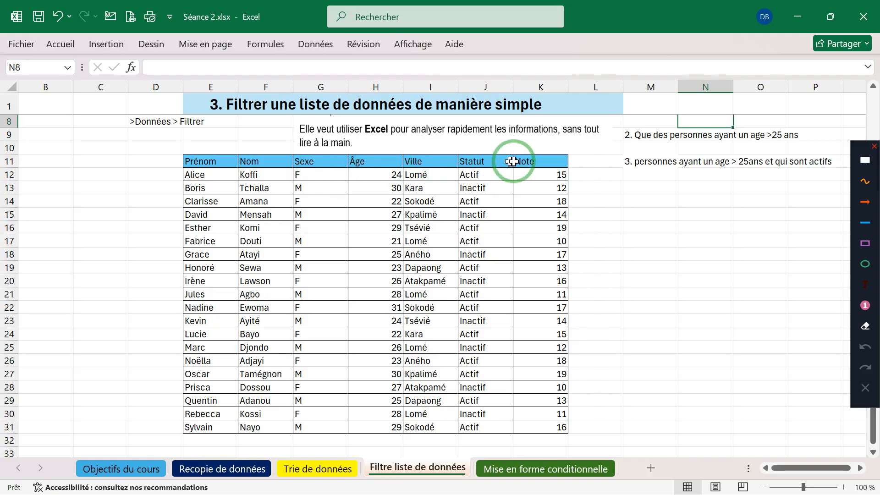
pyautogui.scroll(2, 506, 179)
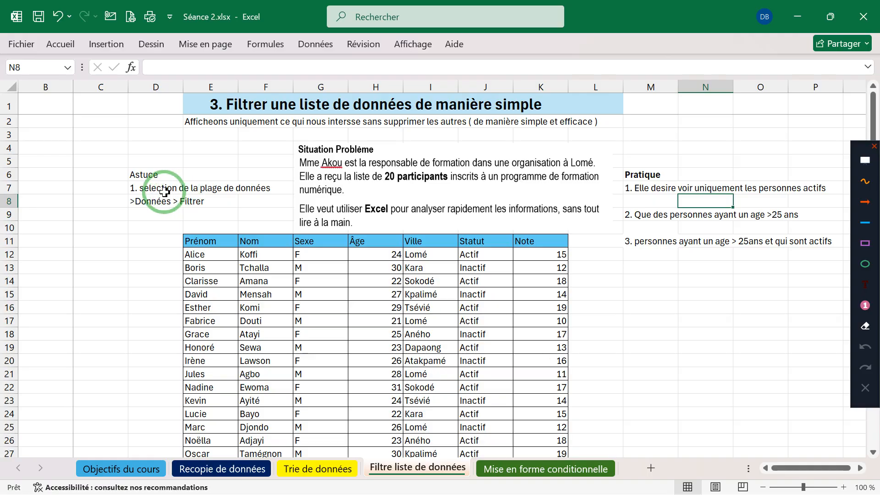
# Step: Turn on filtering for the whole participant table, E11:K31, including the header row
pyautogui.click(147, 189)
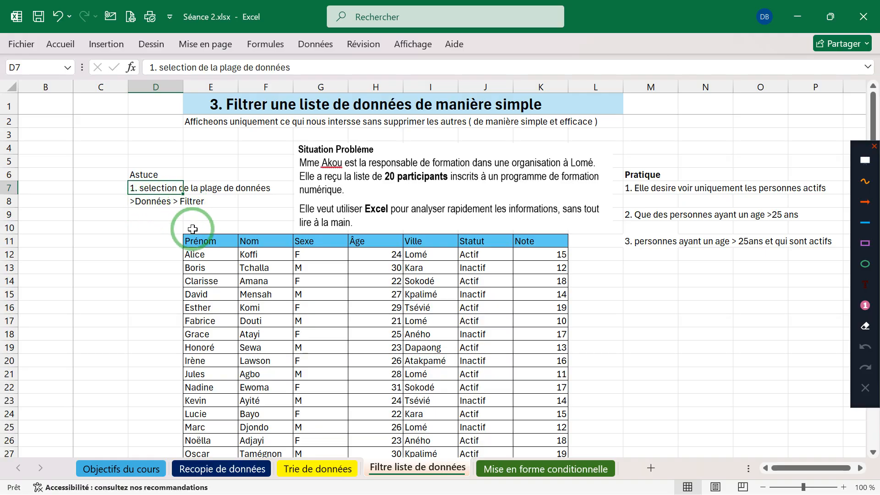
pyautogui.scroll(-2, 192, 230)
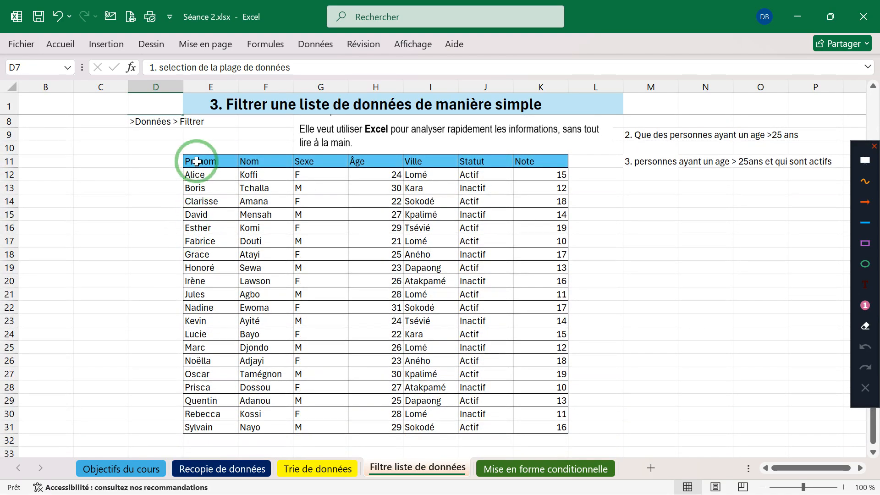
pyautogui.moveTo(197, 162); pyautogui.dragTo(522, 422)
pyautogui.scroll(2, 520, 417)
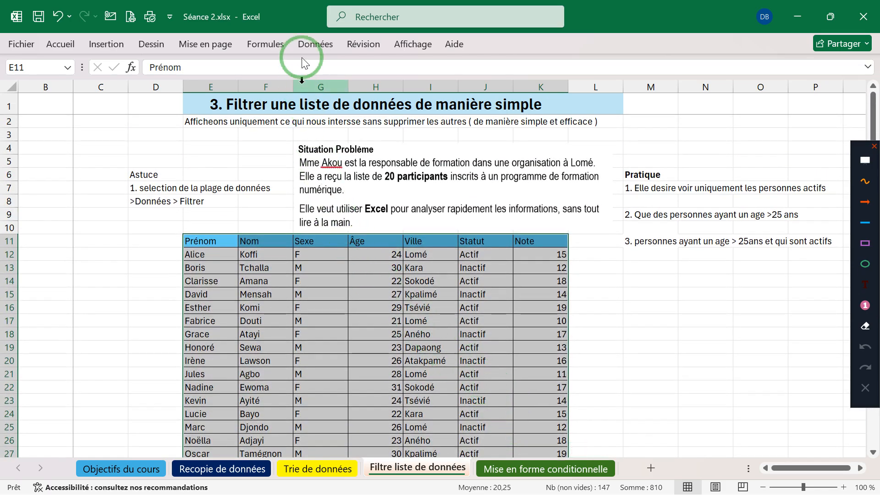
pyautogui.click(312, 46)
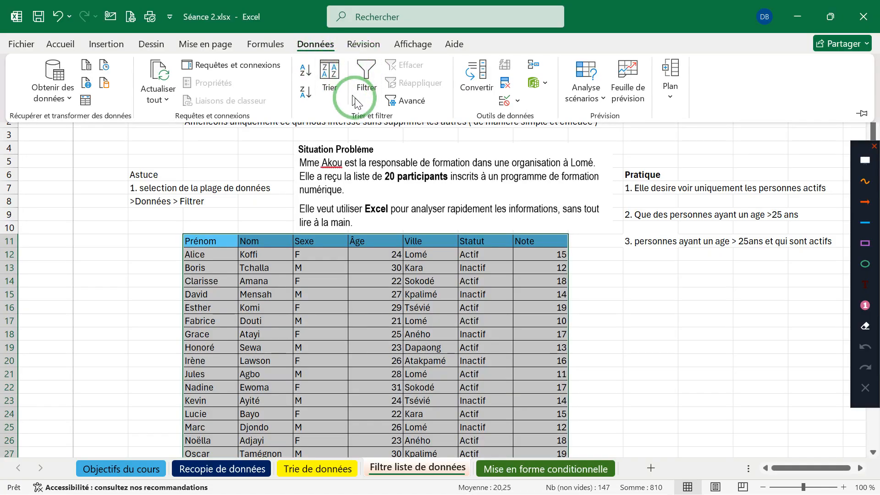
pyautogui.click(367, 71)
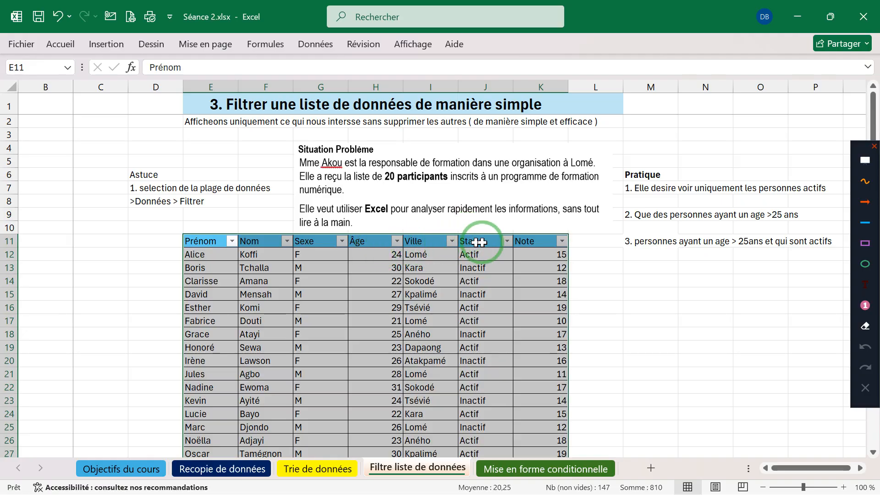
# Step: Draw an orange annotation arrow pointing at the Statut header's filter control, and clear it
pyautogui.click(488, 255)
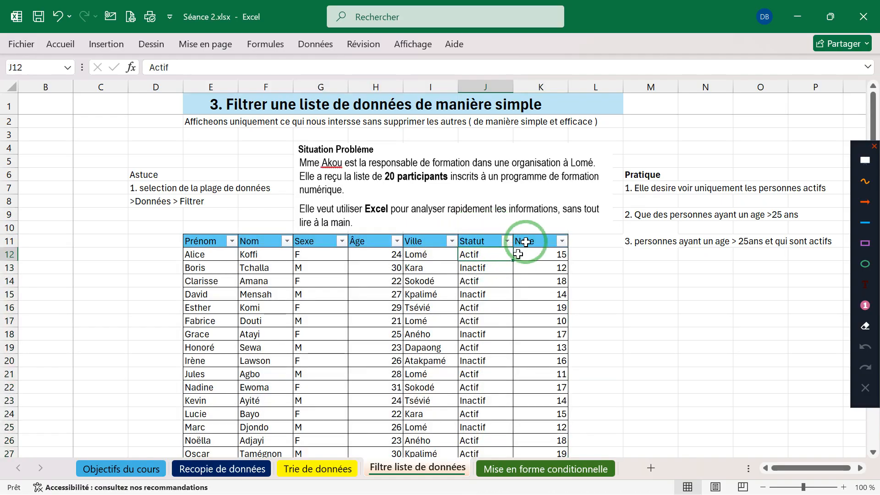
pyautogui.click(857, 202)
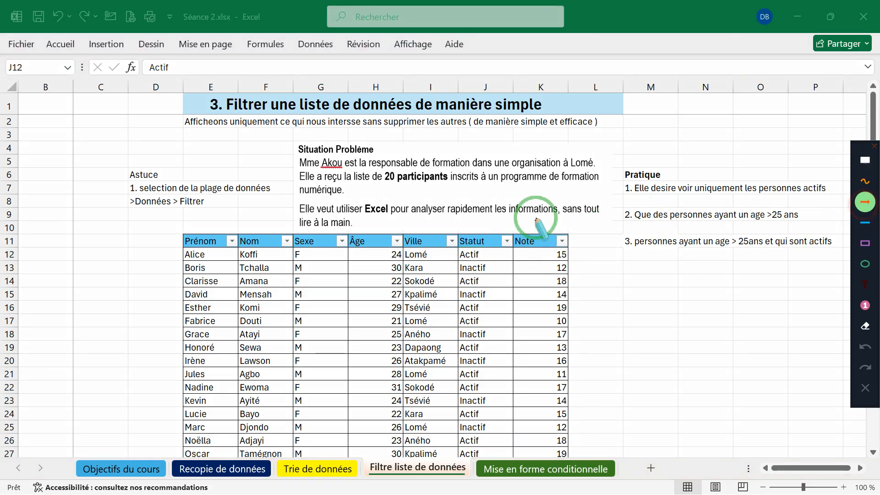
pyautogui.moveTo(544, 192)
pyautogui.mouseDown()
pyautogui.moveTo(512, 255)
pyautogui.moveTo(511, 241)
pyautogui.mouseUp()
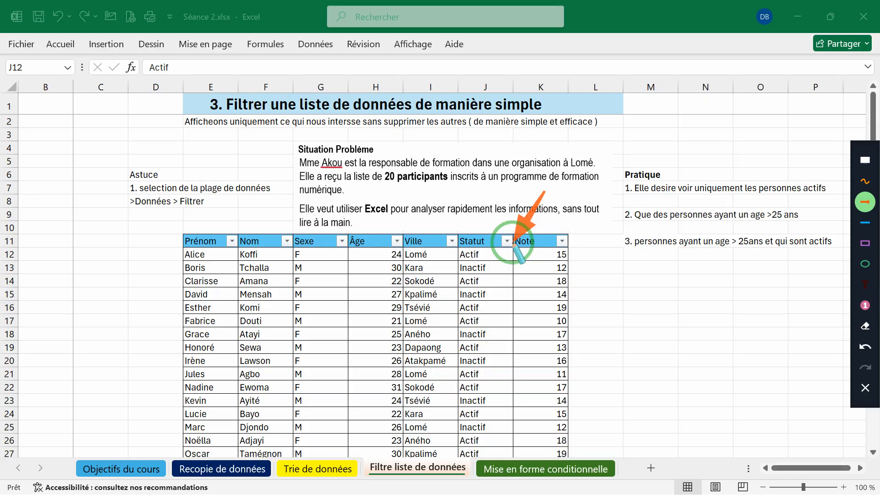
pyautogui.moveTo(511, 243); pyautogui.dragTo(513, 242)
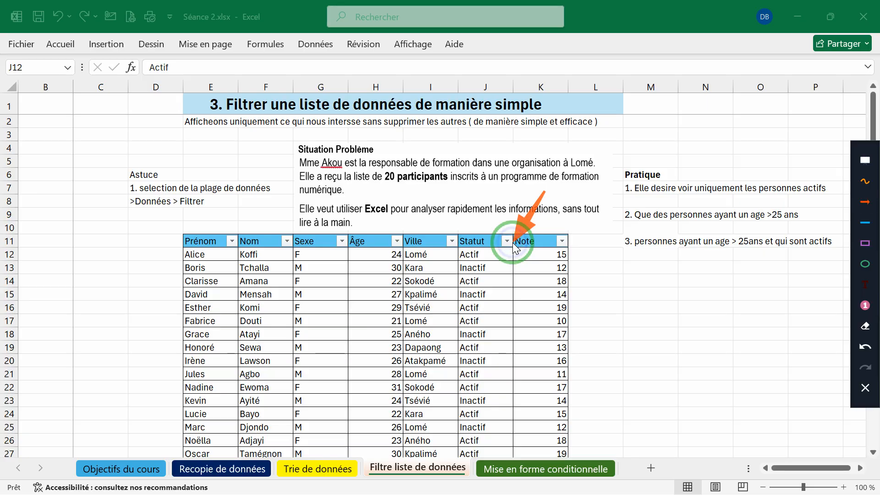
pyautogui.click(874, 390)
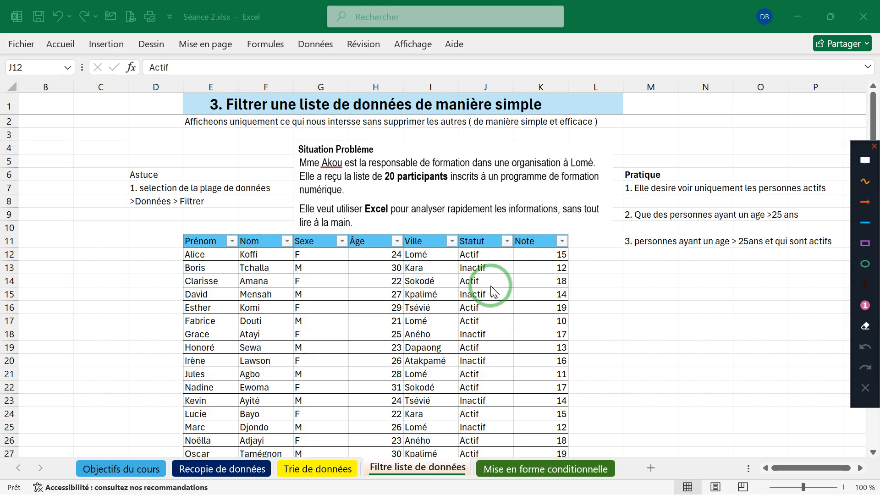
pyautogui.click(508, 242)
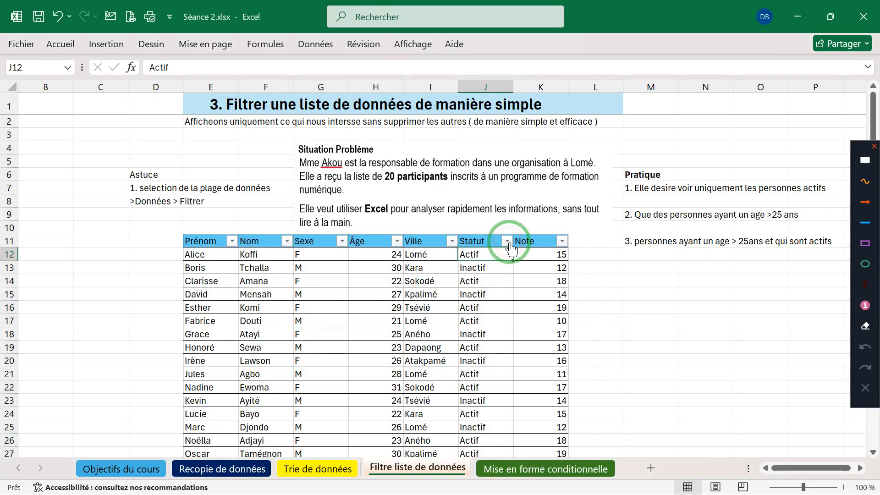
pyautogui.click(509, 242)
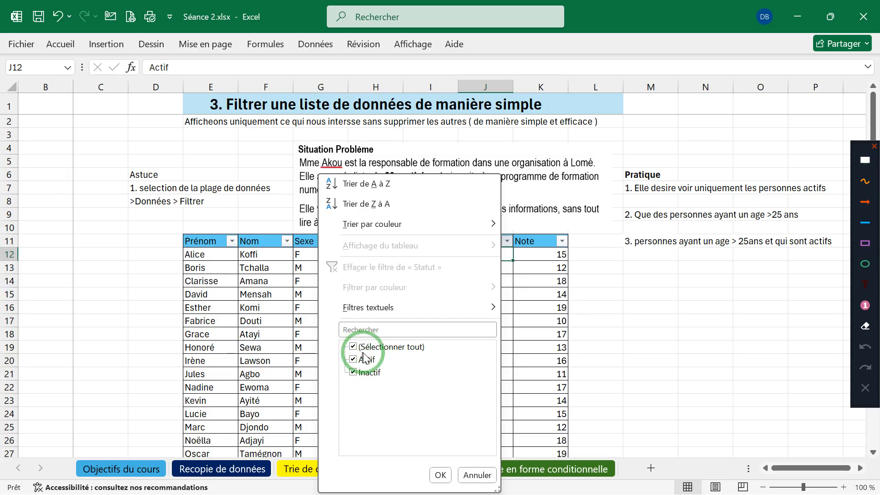
pyautogui.click(865, 243)
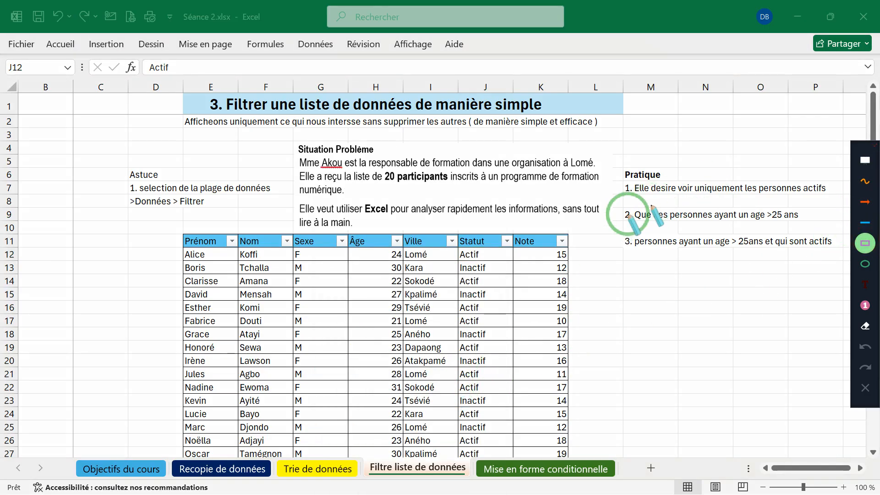
pyautogui.click(856, 252)
pyautogui.rightClick(534, 252)
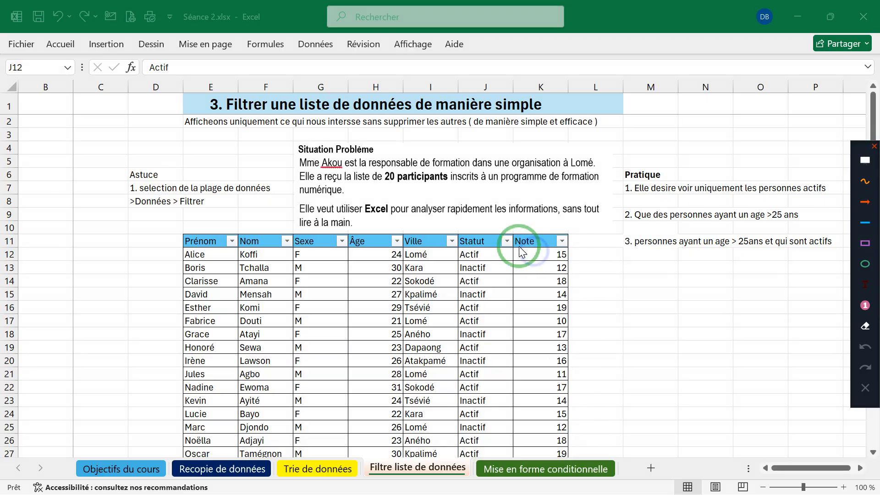
# Step: Filter the Statut column to show only the Actif rows
pyautogui.click(507, 242)
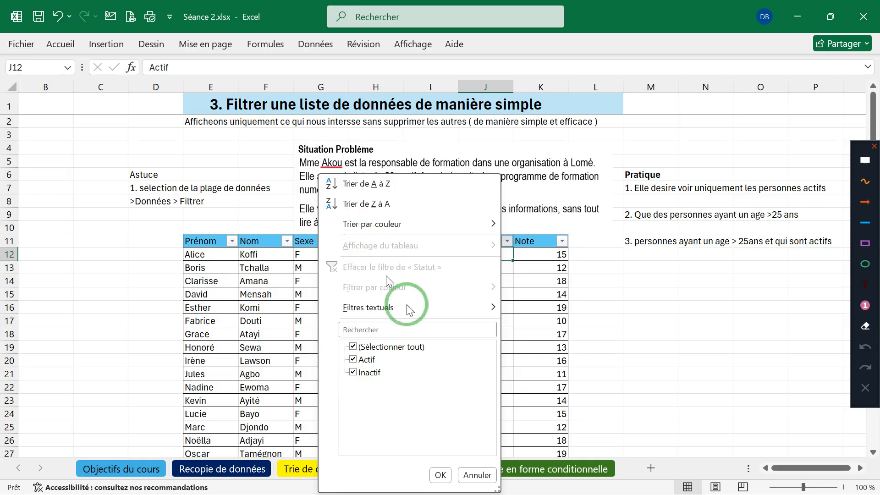
pyautogui.click(353, 347)
pyautogui.click(353, 359)
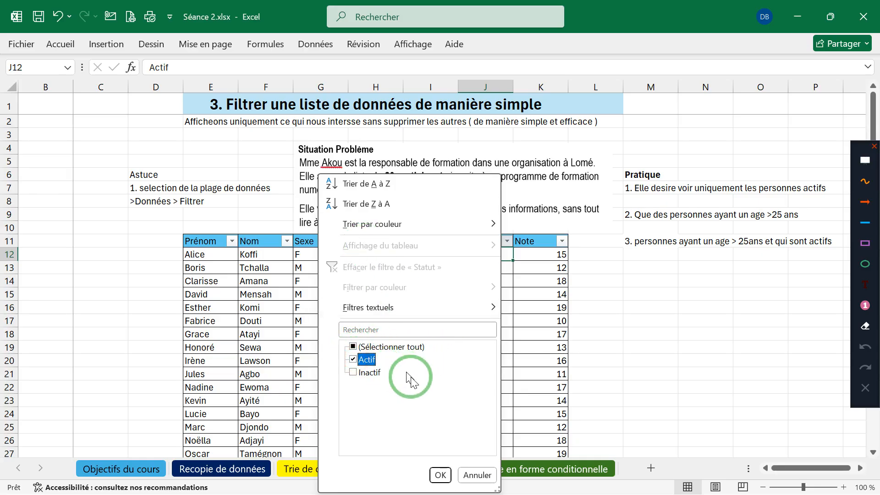
pyautogui.click(441, 475)
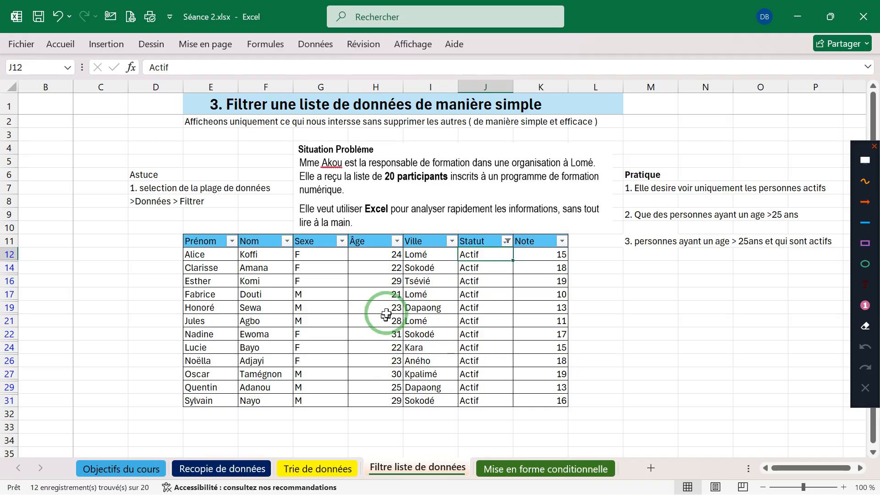
# Step: Filter the Âge column to show only the value 21, keeping the Statut filter
pyautogui.click(396, 242)
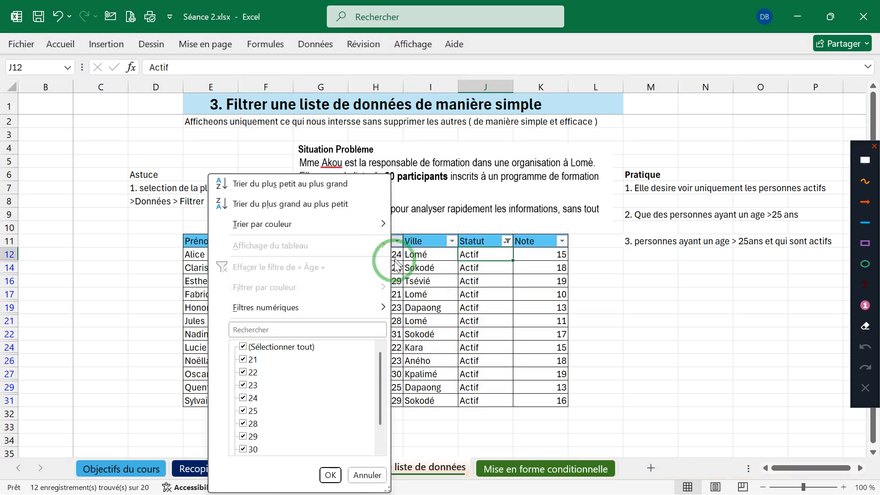
pyautogui.click(247, 348)
pyautogui.click(244, 359)
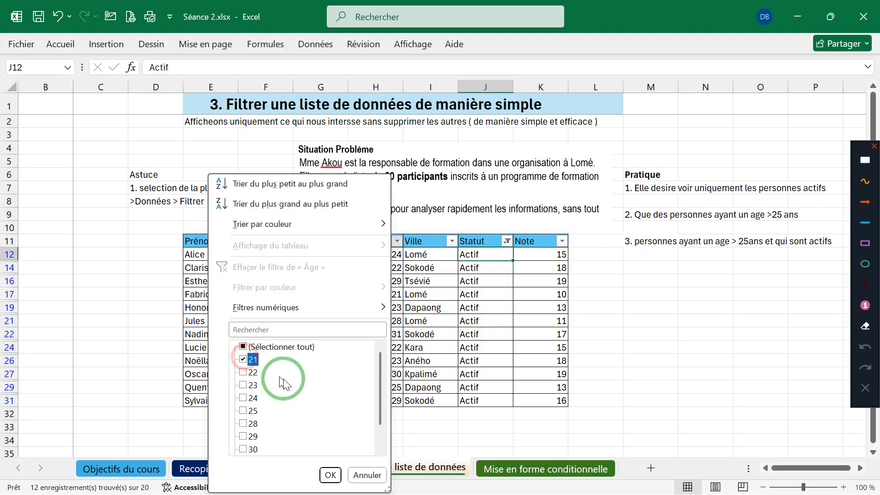
pyautogui.click(329, 475)
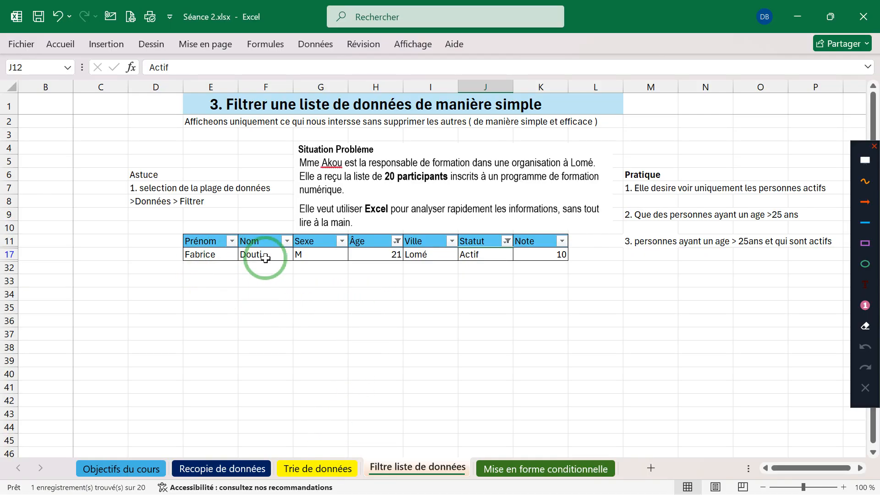
# Step: Filter the Âge column to show only values greater than 25, keeping the Statut filter
pyautogui.click(396, 243)
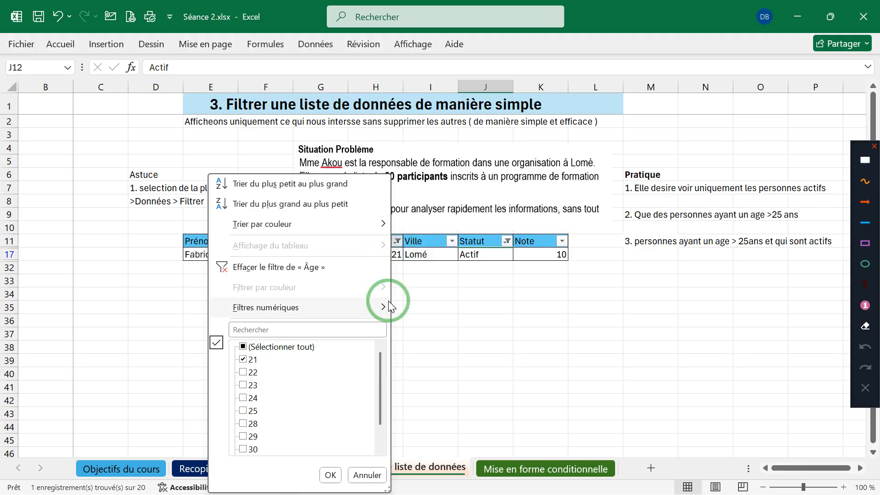
pyautogui.moveTo(384, 310)
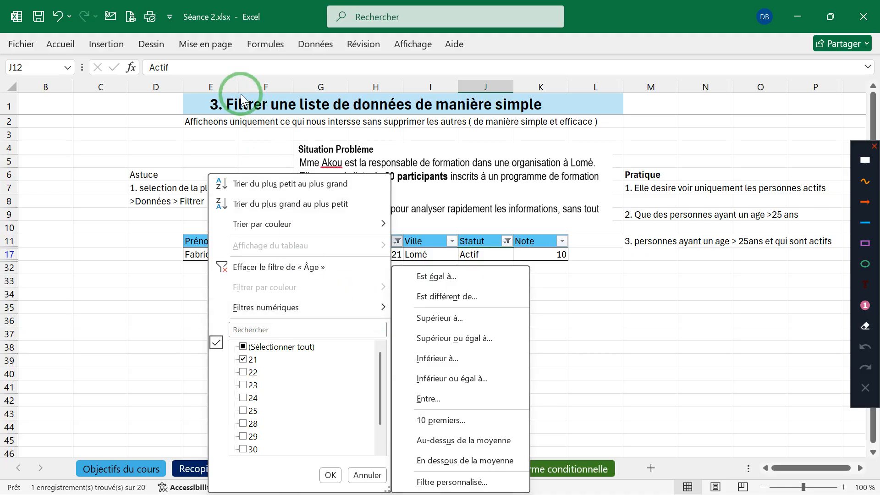
pyautogui.click(398, 245)
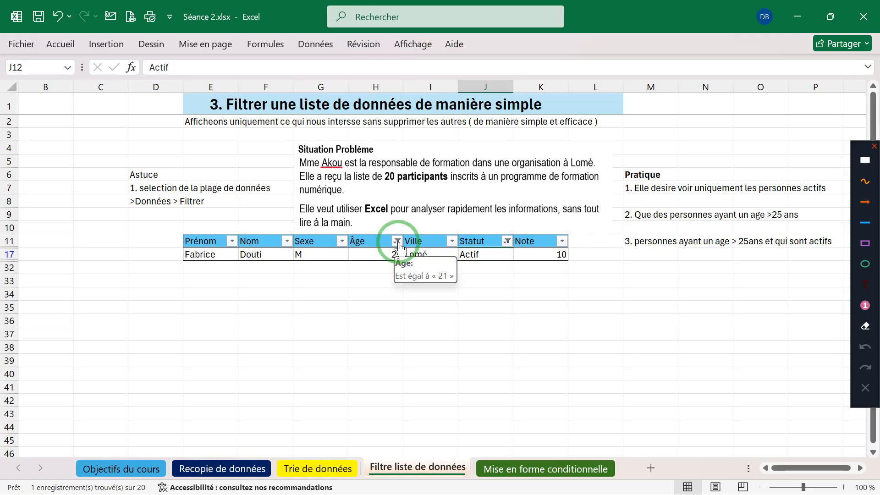
pyautogui.click(397, 241)
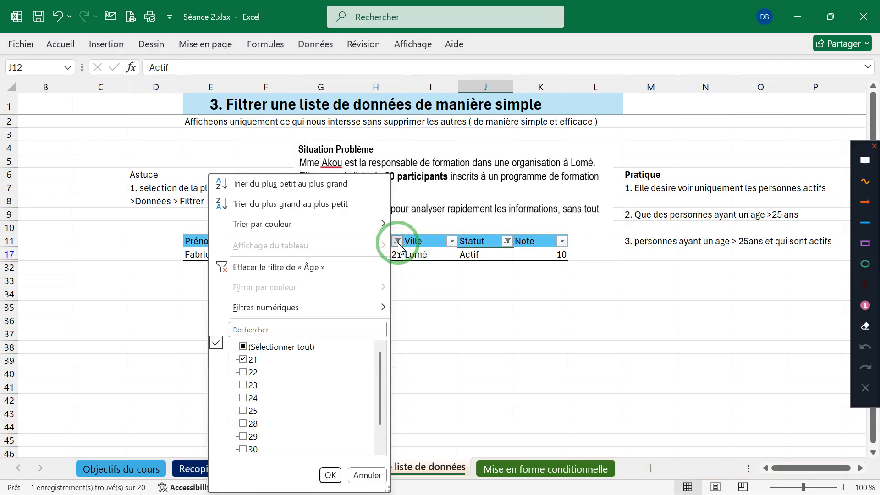
pyautogui.moveTo(305, 304)
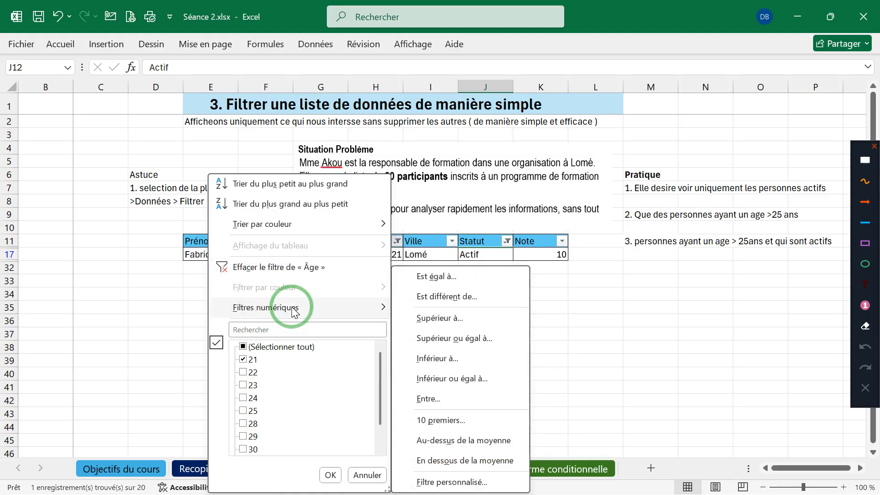
pyautogui.click(412, 323)
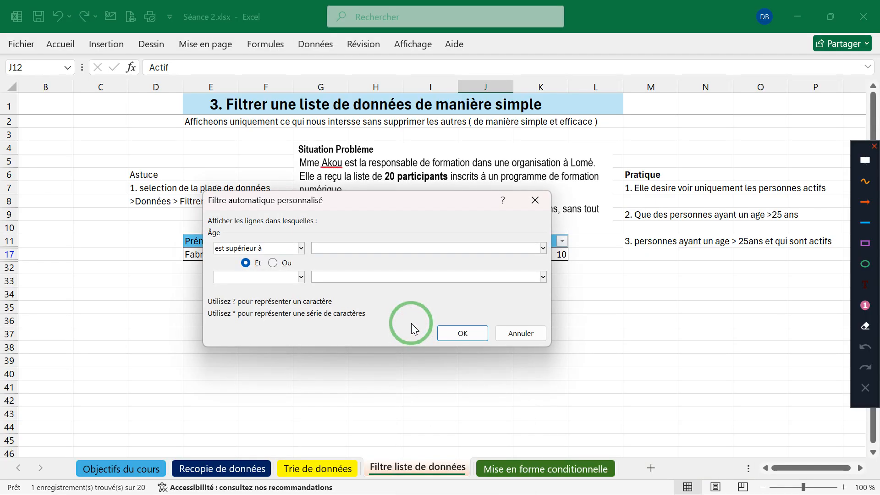
pyautogui.write('25')
pyautogui.click(458, 334)
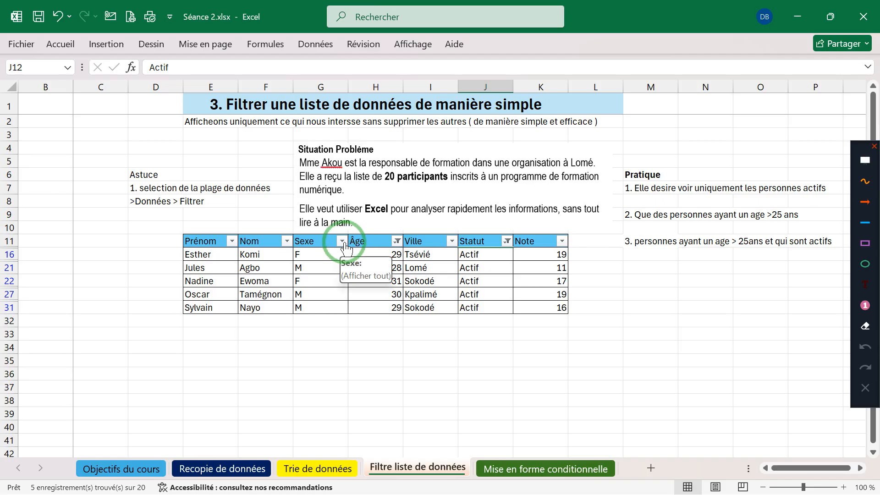
# Step: Turn off filtering for the participant table, E11:K31, to bring back all rows
pyautogui.moveTo(206, 242); pyautogui.dragTo(539, 305)
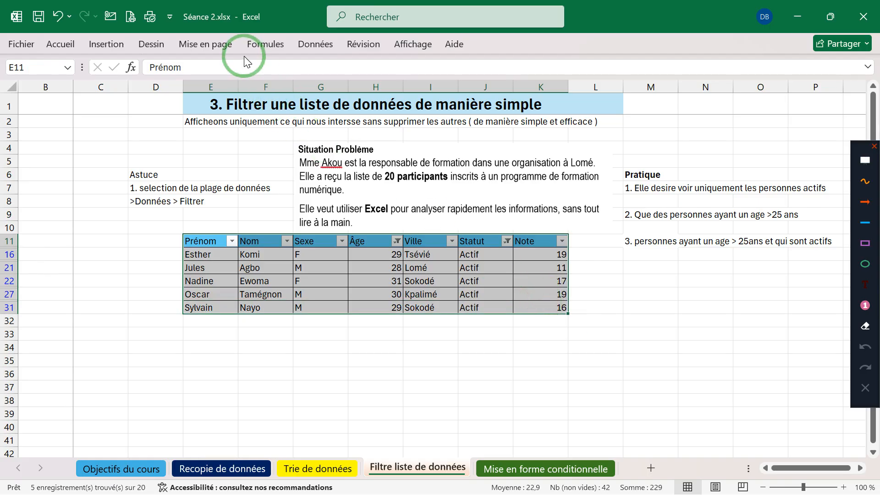
pyautogui.click(316, 44)
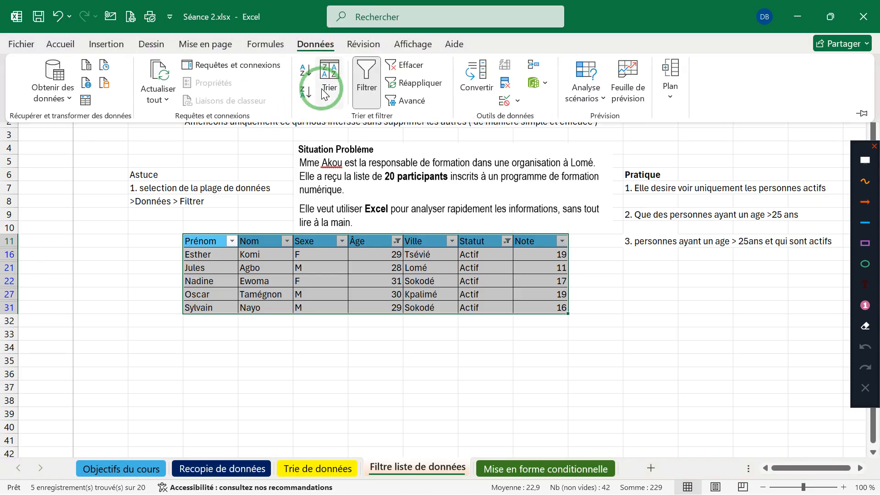
pyautogui.click(366, 83)
pyautogui.click(525, 289)
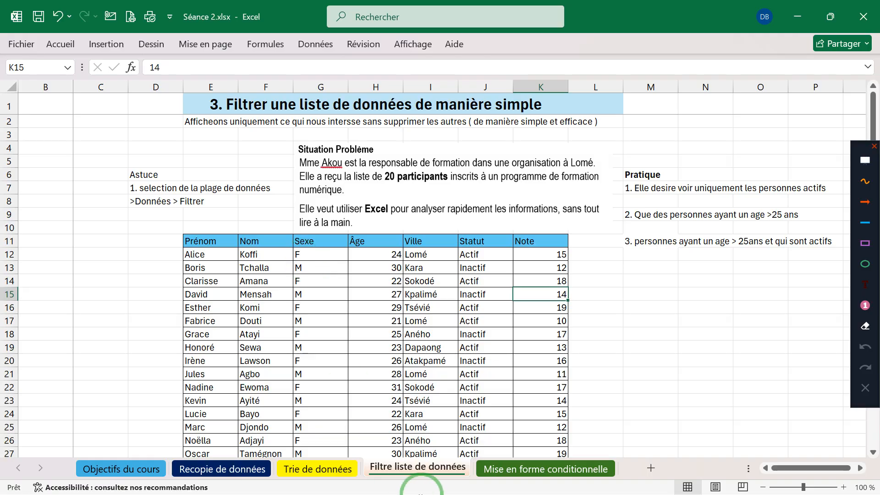
# Step: Switch to the Google Meet call, admit the waiting participant, and return to the Excel workbook
pyautogui.moveTo(534, 483)
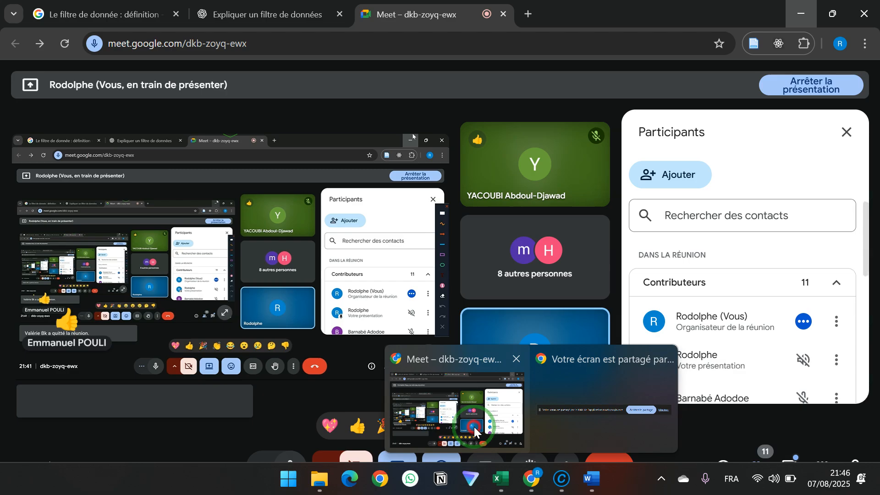
pyautogui.click(474, 428)
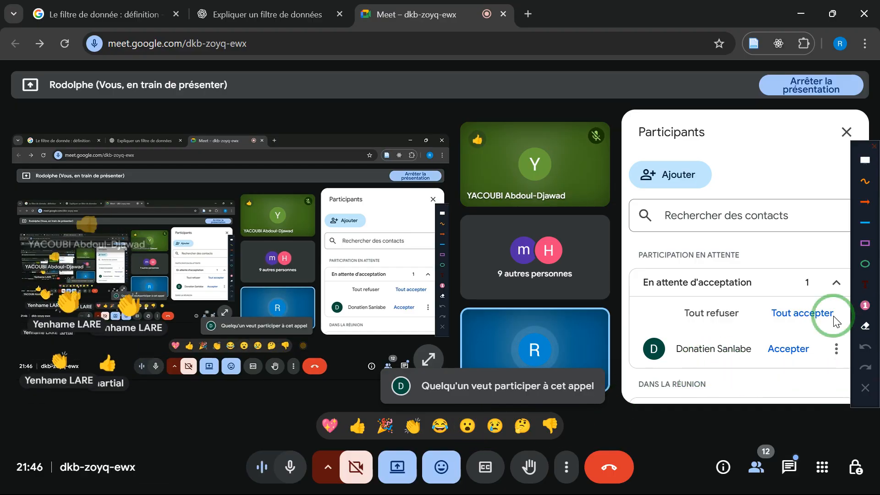
pyautogui.click(796, 349)
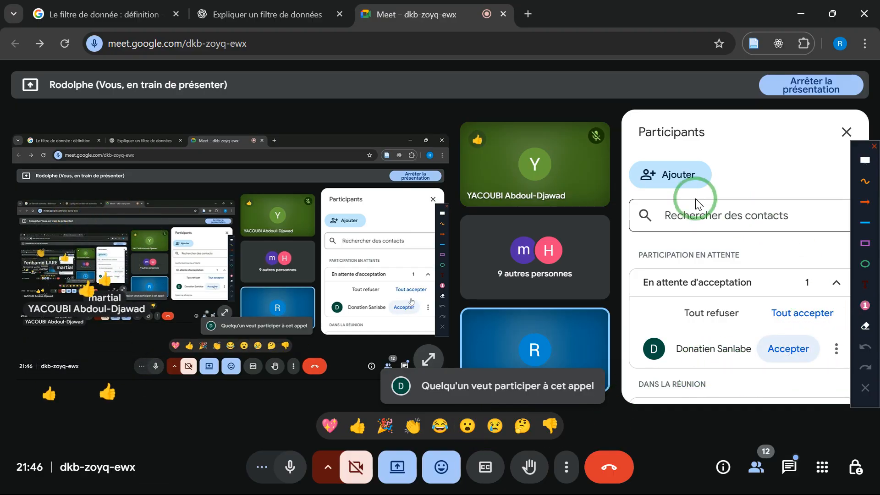
pyautogui.click(796, 348)
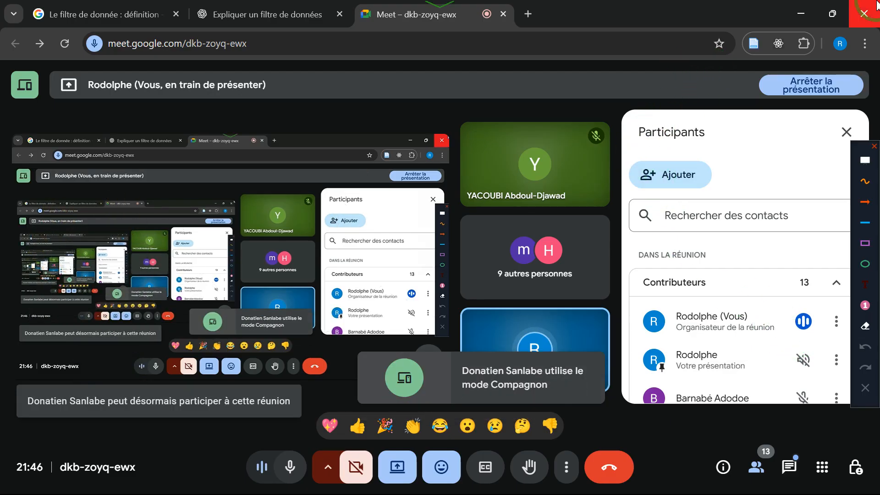
pyautogui.click(802, 13)
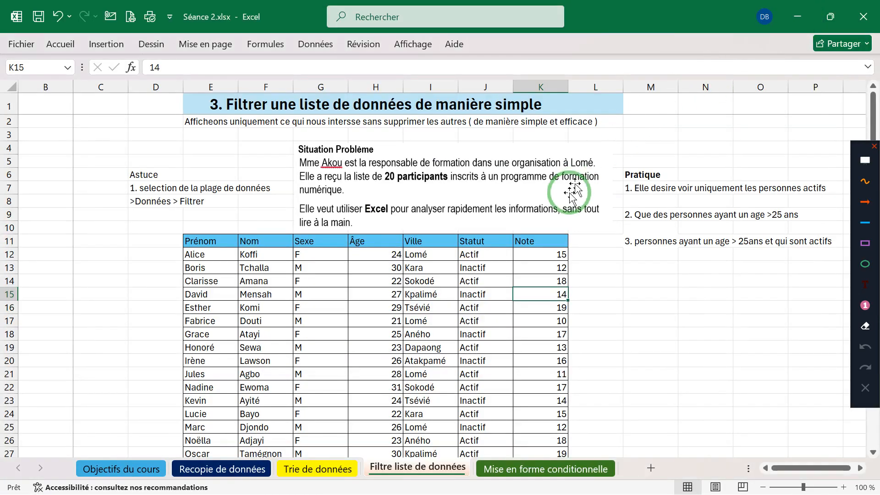
# Step: Check the Google Meet participant list for raised hands, and return to the Excel workbook
pyautogui.scroll(-3, 567, 196)
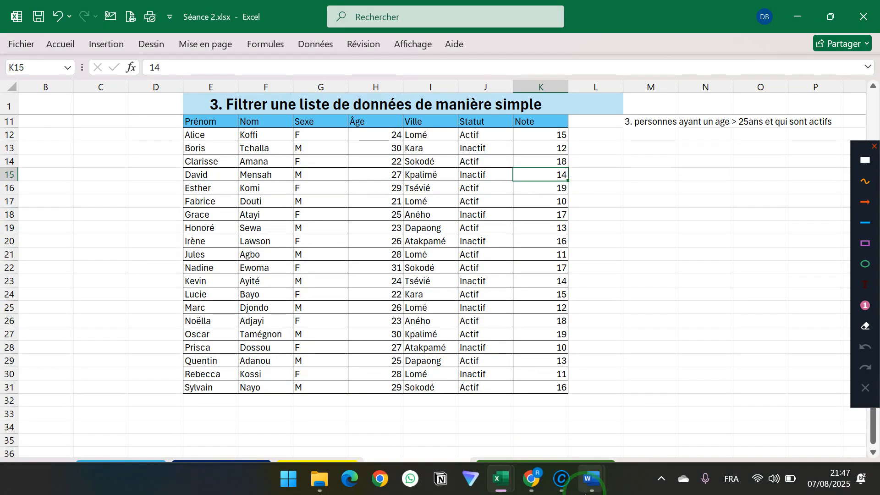
pyautogui.moveTo(535, 486)
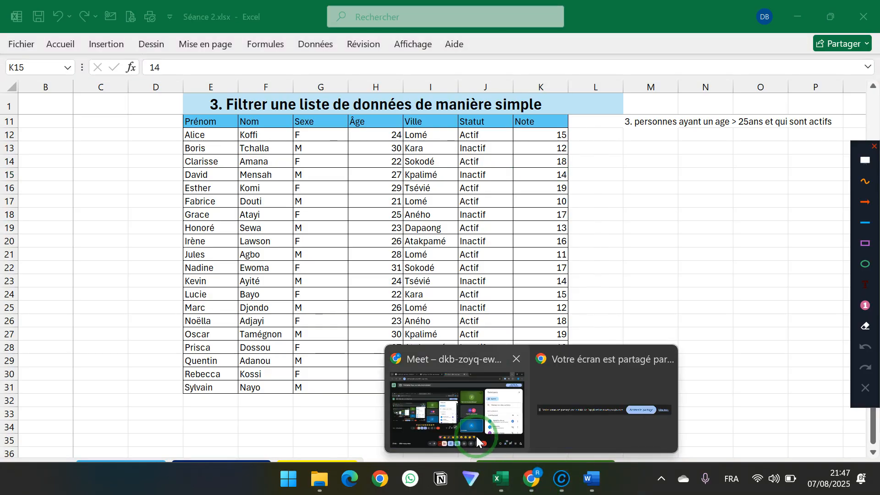
pyautogui.click(477, 437)
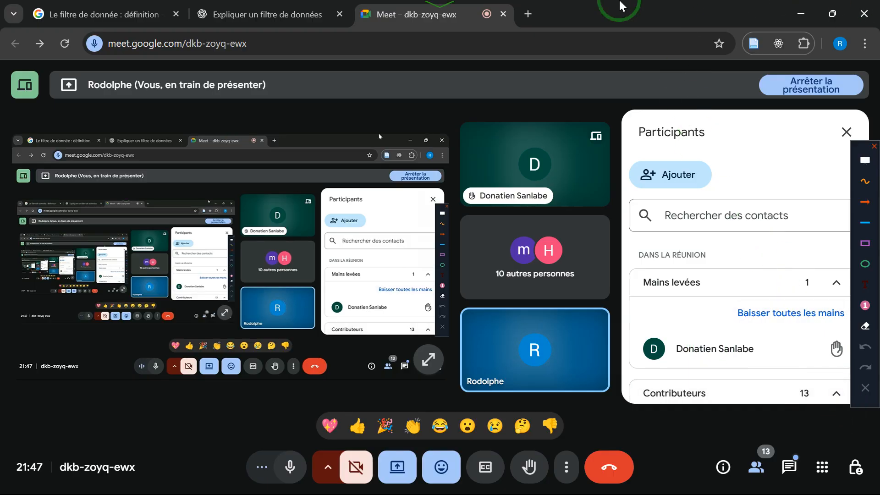
pyautogui.click(810, 10)
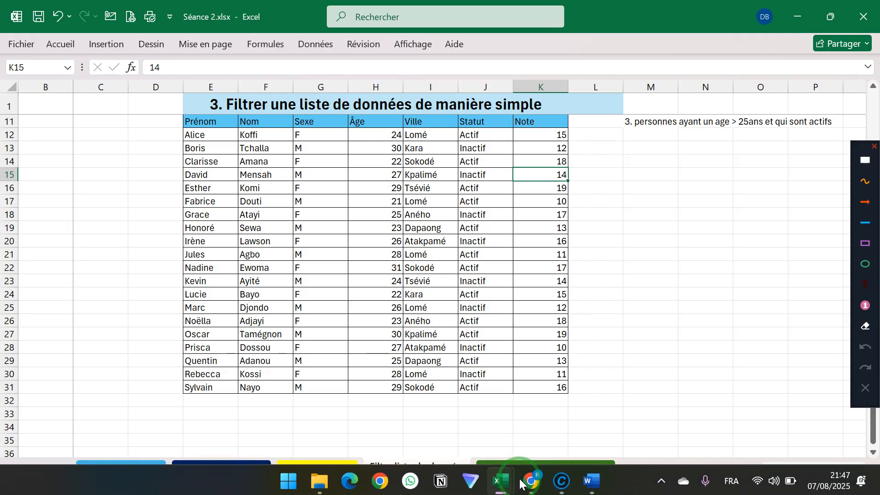
# Step: Open the Mise en forme conditionnelle sheet and move the annotation toolbar over column A
pyautogui.click(548, 467)
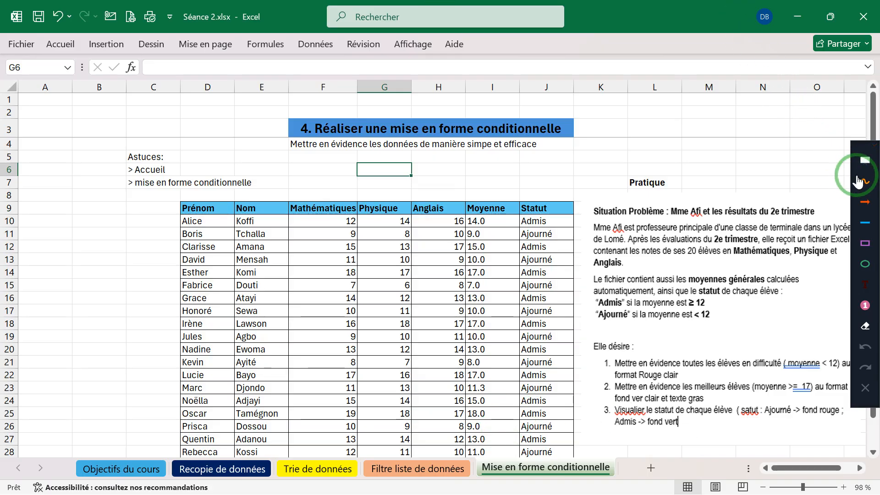
pyautogui.moveTo(855, 173)
pyautogui.mouseDown()
pyautogui.moveTo(551, 152)
pyautogui.moveTo(4, 54)
pyautogui.moveTo(20, 146)
pyautogui.mouseUp()
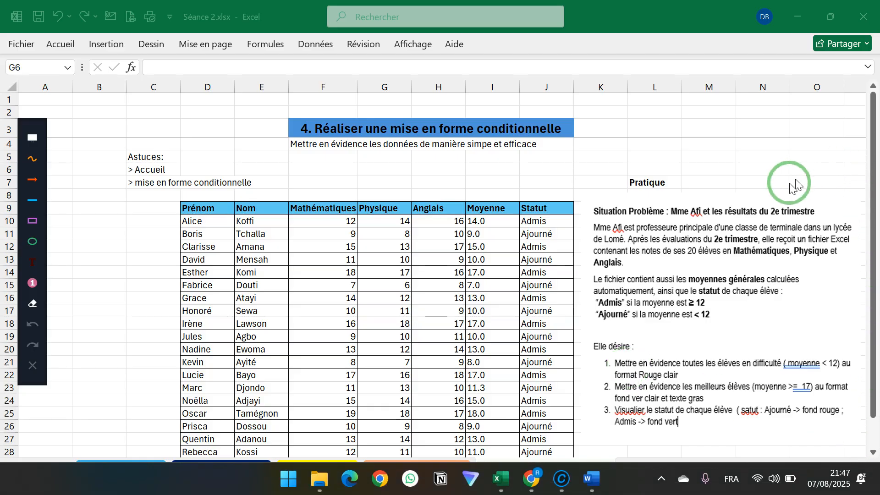
# Step: Draw a purple annotation rectangle around the whole Situation Problème text under Pratique
pyautogui.click(32, 220)
pyautogui.moveTo(587, 201)
pyautogui.mouseDown()
pyautogui.moveTo(746, 448)
pyautogui.moveTo(832, 490)
pyautogui.moveTo(868, 467)
pyautogui.moveTo(867, 440)
pyautogui.moveTo(857, 450)
pyautogui.mouseUp()
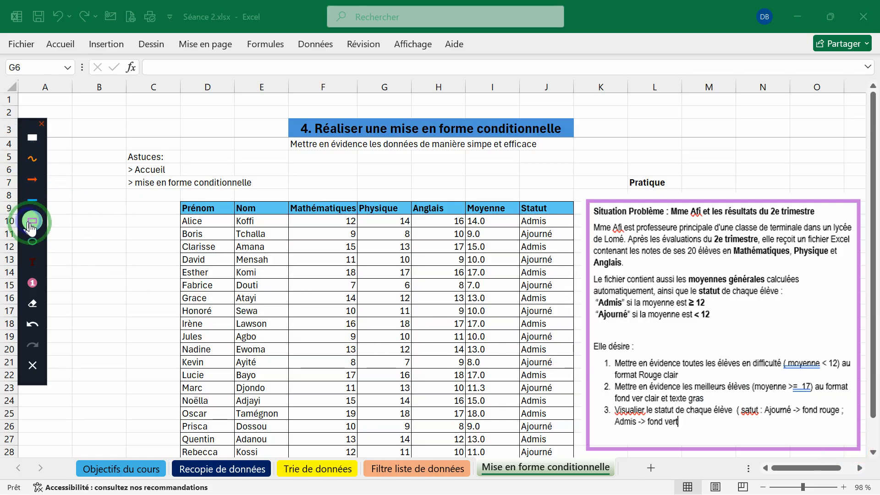
pyautogui.rightClick(596, 319)
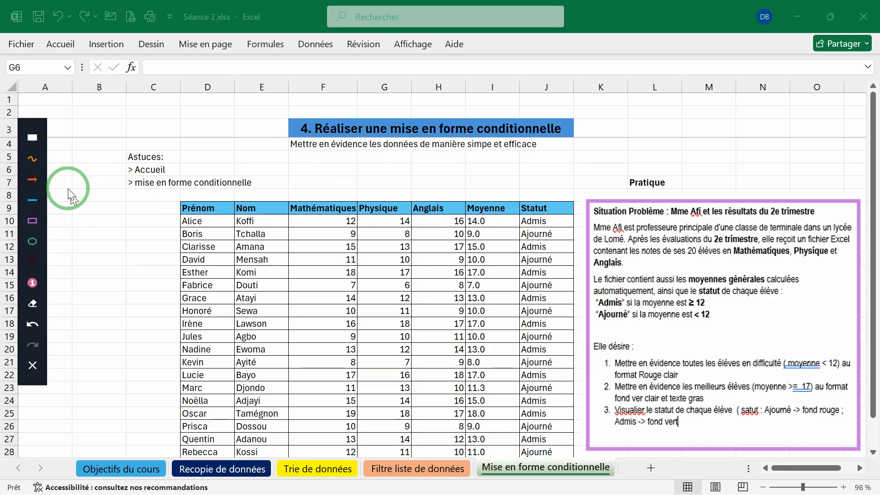
pyautogui.click(29, 259)
pyautogui.click(384, 368)
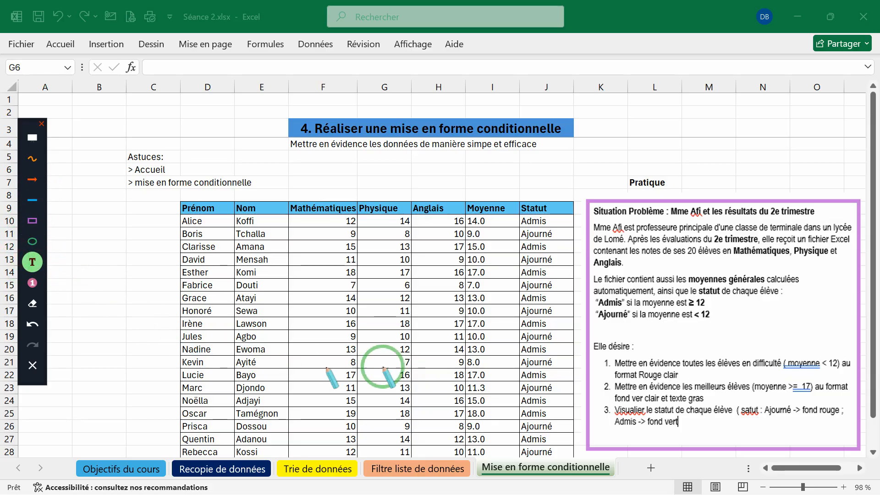
pyautogui.click(598, 218)
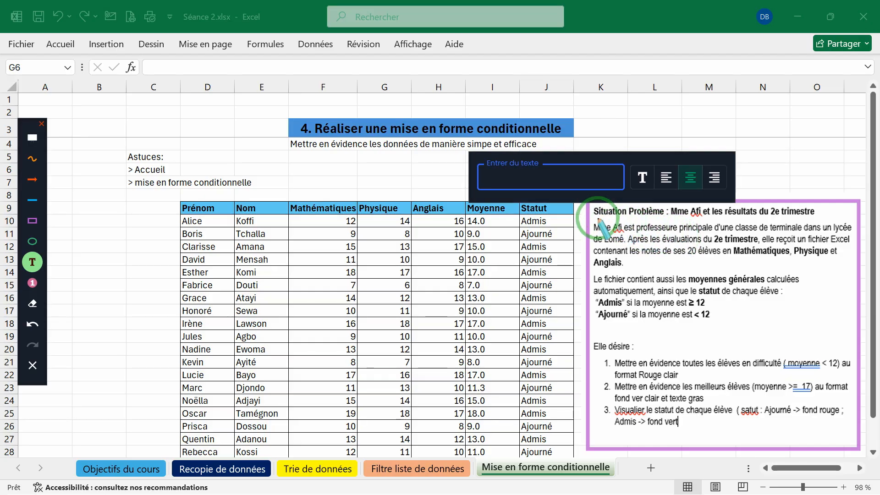
pyautogui.click(33, 179)
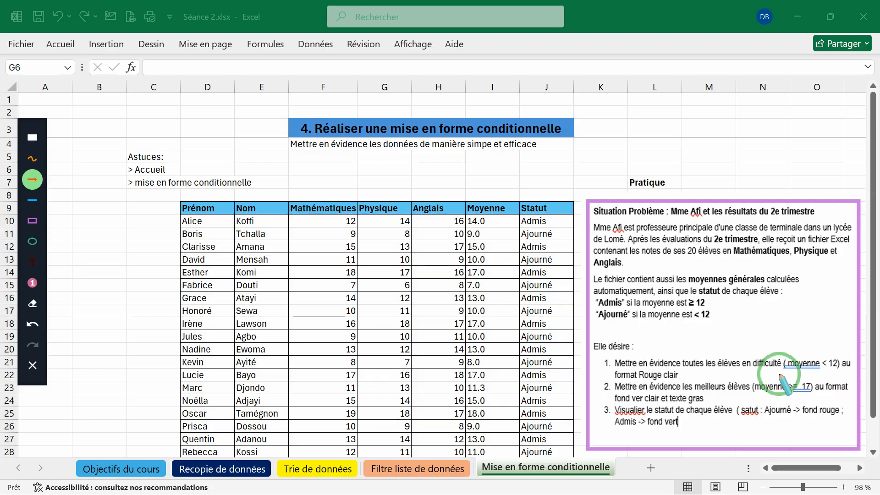
pyautogui.rightClick(739, 339)
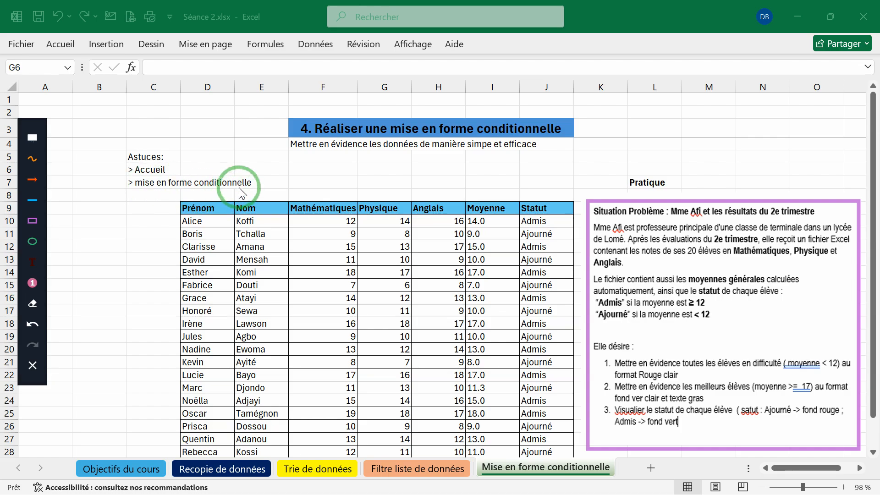
# Step: Examine the rule types offered for conditional formatting, without applying any
pyautogui.click(63, 52)
pyautogui.click(63, 48)
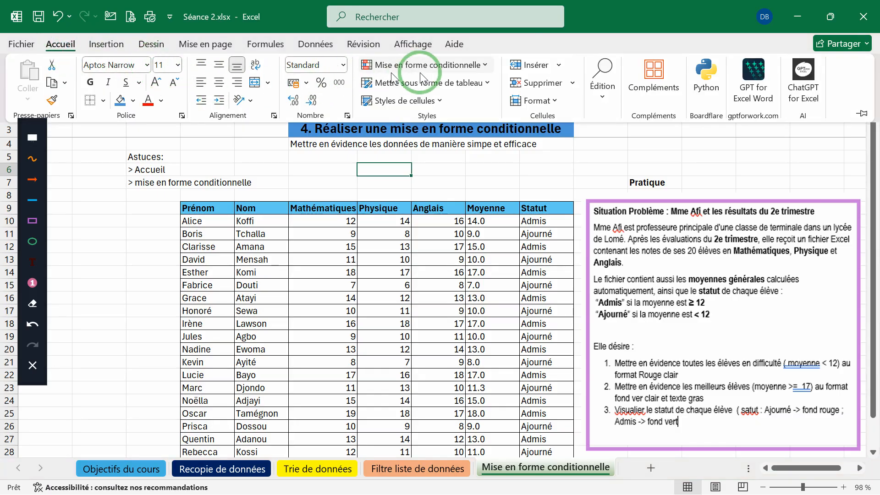
pyautogui.click(477, 68)
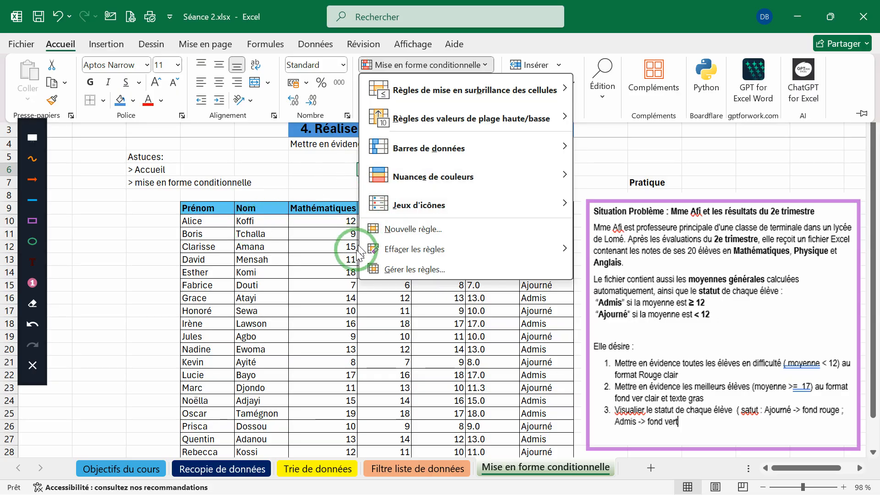
pyautogui.click(307, 291)
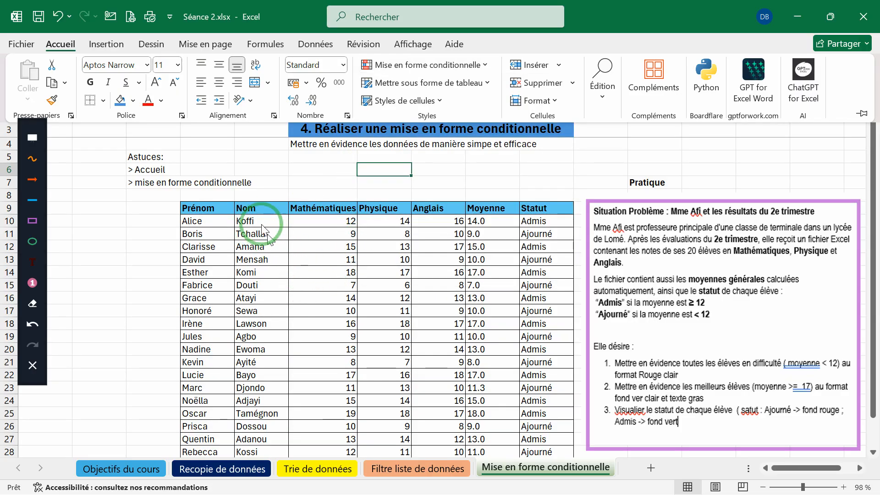
pyautogui.click(195, 209)
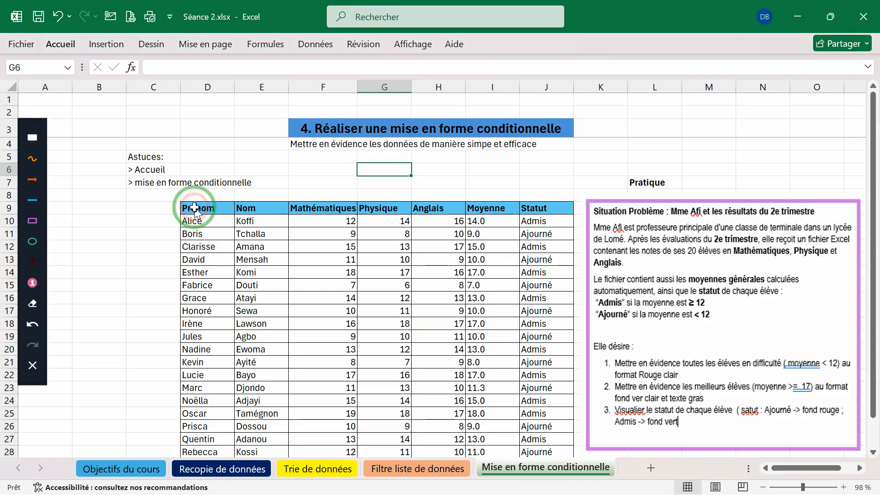
# Step: Add a Less Than 12 conditional formatting rule to the Moyenne column including its header, with light red fill and dark red text
pyautogui.click(471, 206)
pyautogui.moveTo(473, 206); pyautogui.dragTo(504, 421)
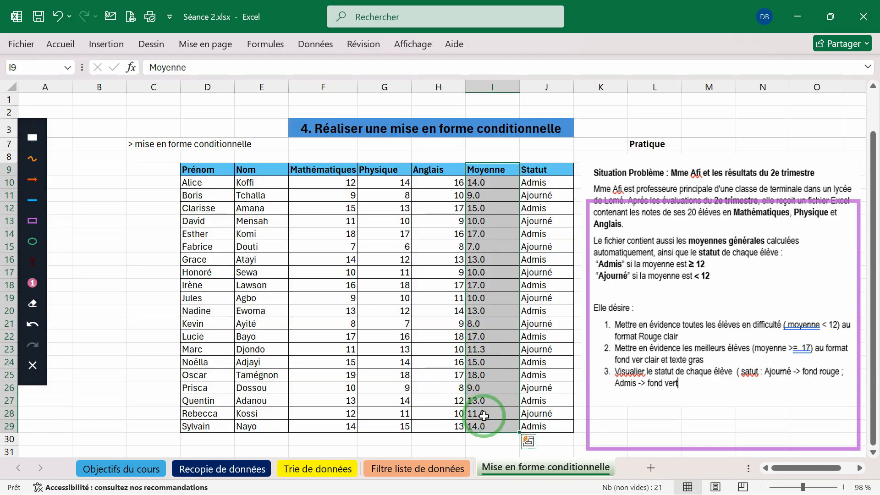
pyautogui.click(66, 47)
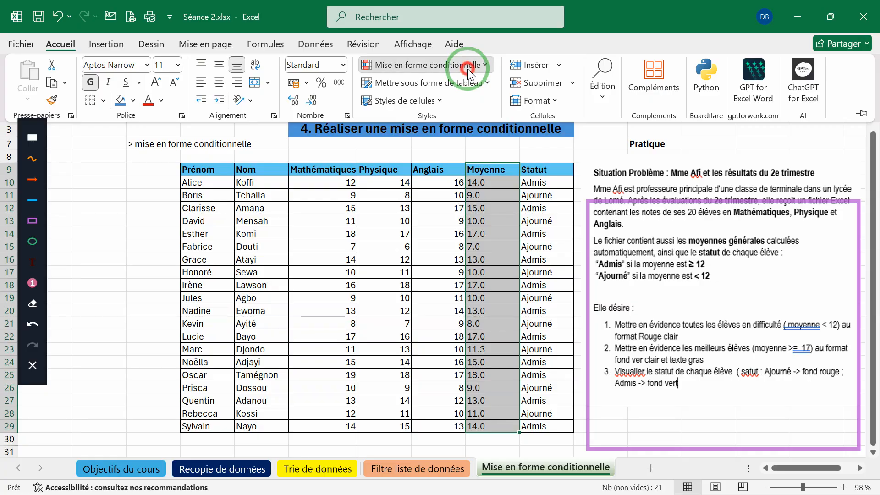
pyautogui.click(469, 72)
pyautogui.moveTo(458, 90)
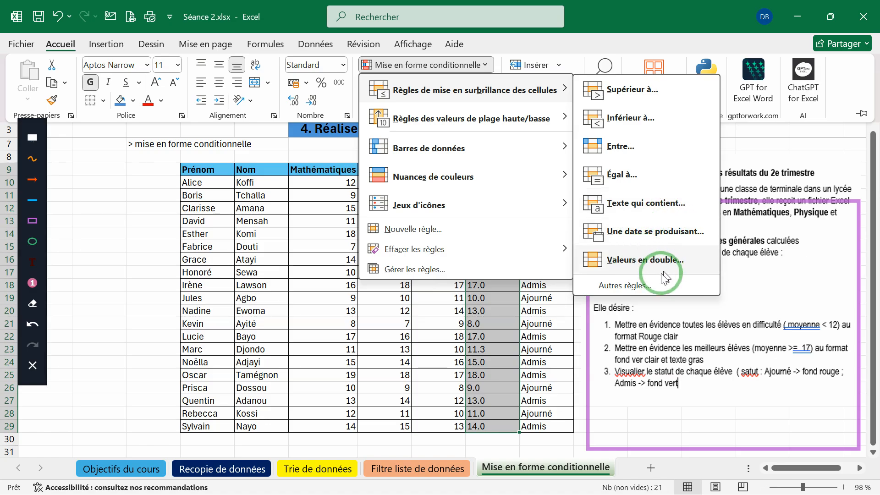
pyautogui.click(622, 117)
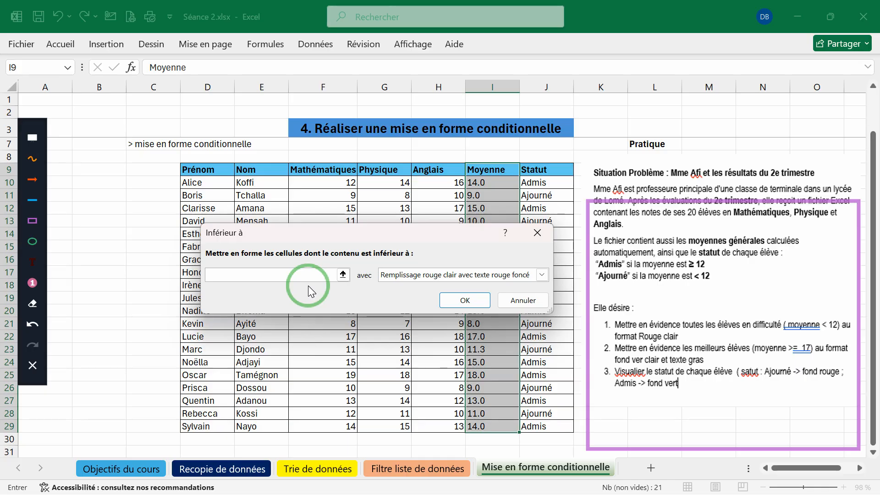
pyautogui.write('12')
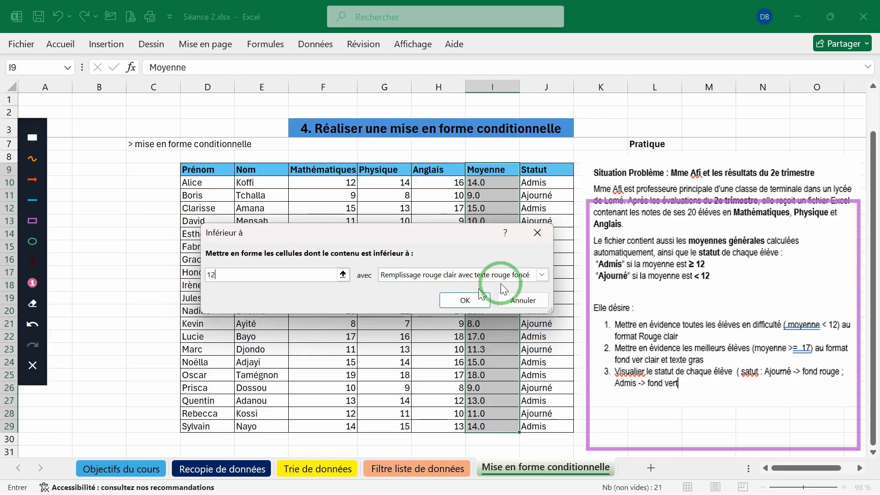
pyautogui.click(541, 275)
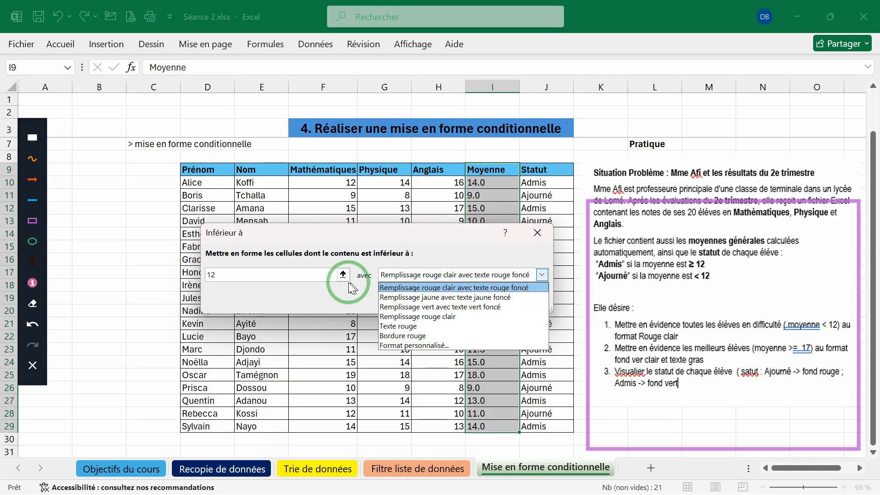
pyautogui.click(331, 289)
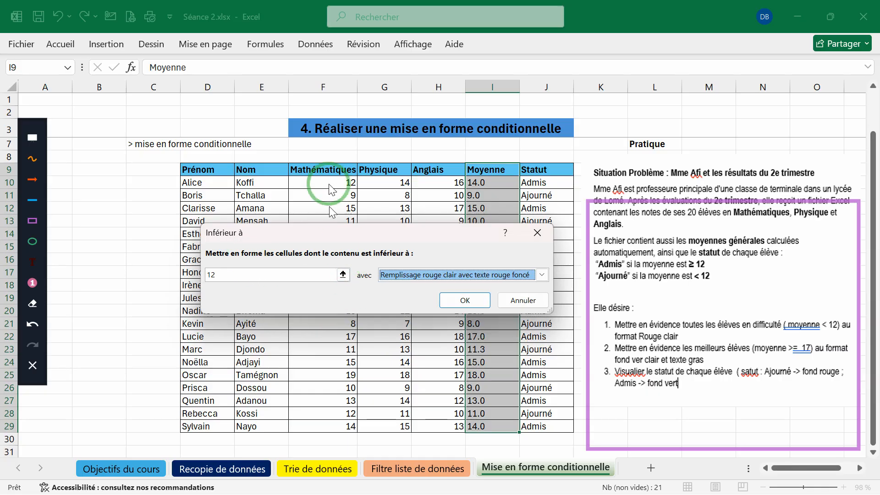
pyautogui.click(462, 303)
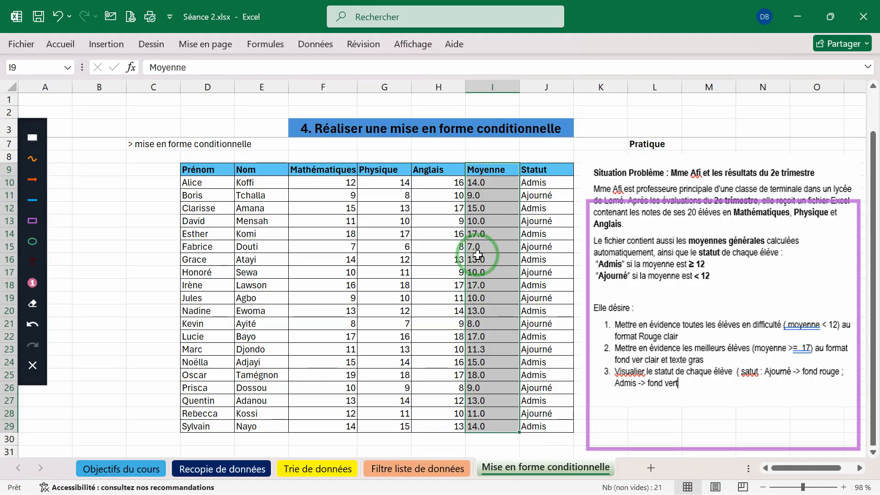
pyautogui.scroll(-3, 478, 255)
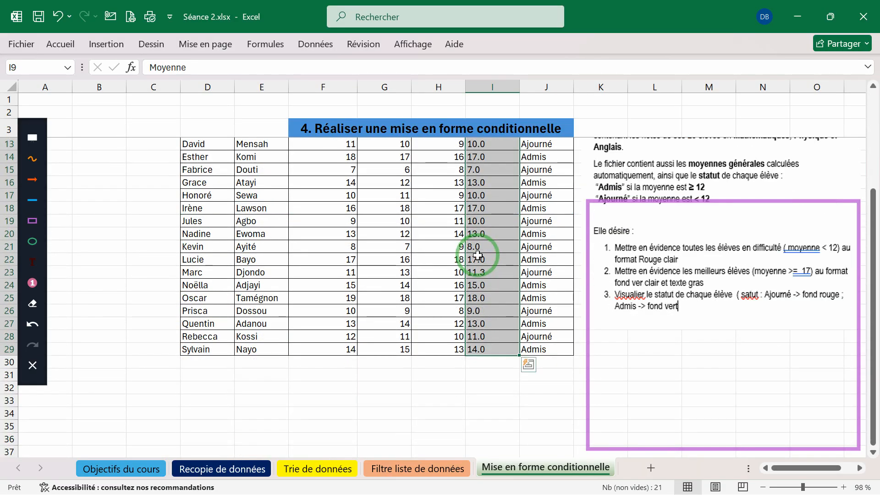
pyautogui.scroll(2, 478, 256)
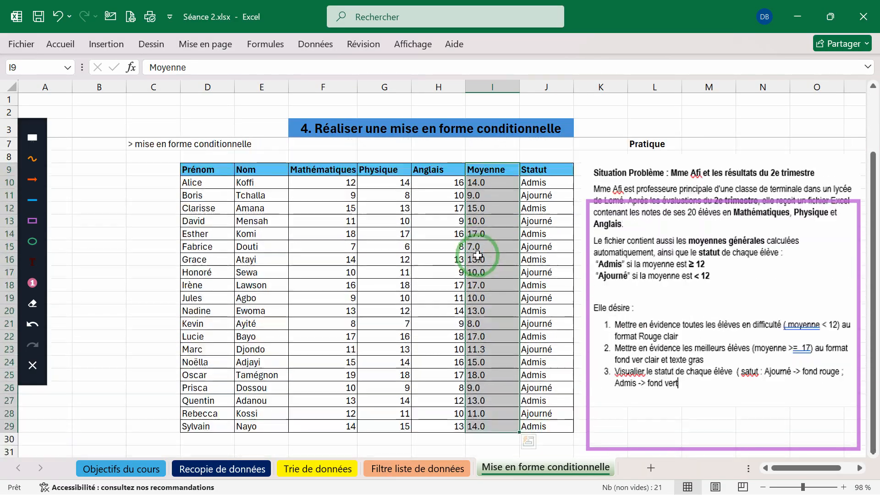
# Step: Apply the Less Than 12 rule to only the Moyenne values in I10:I29, with light red fill and dark red text
pyautogui.click(474, 221)
pyautogui.click(475, 183)
pyautogui.moveTo(475, 183); pyautogui.dragTo(478, 422)
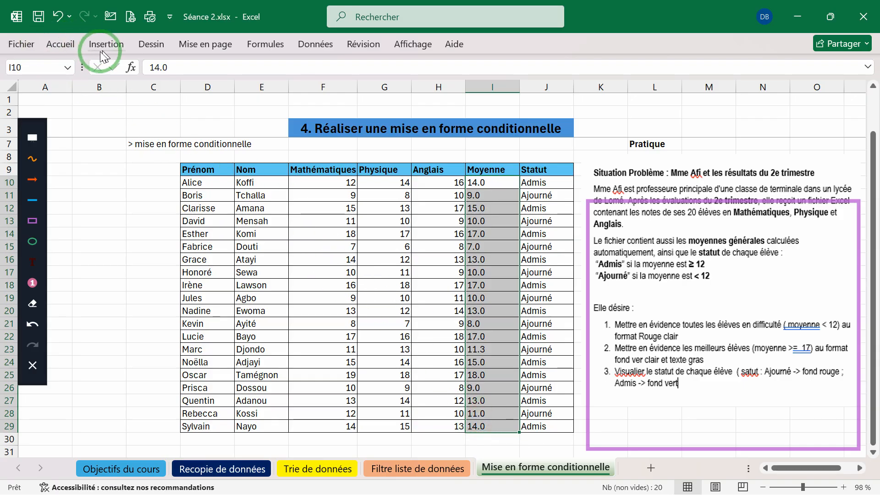
pyautogui.click(62, 45)
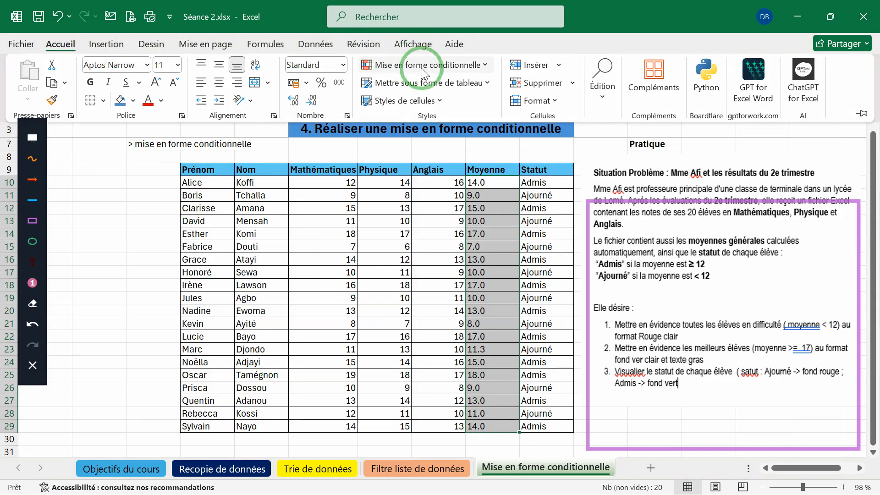
pyautogui.click(418, 65)
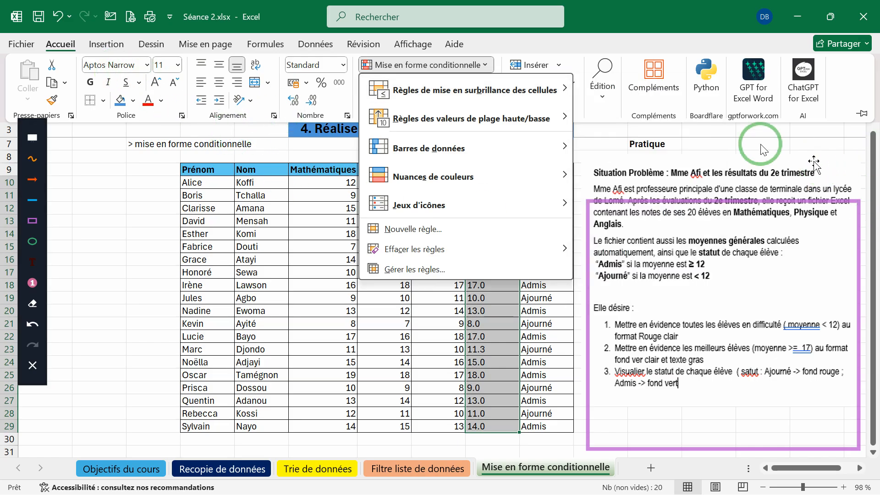
pyautogui.moveTo(560, 89)
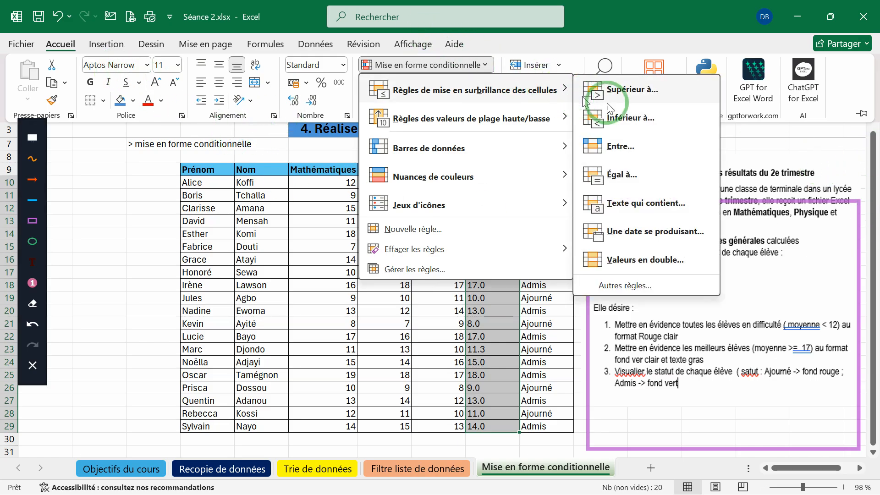
pyautogui.click(626, 118)
pyautogui.click(292, 273)
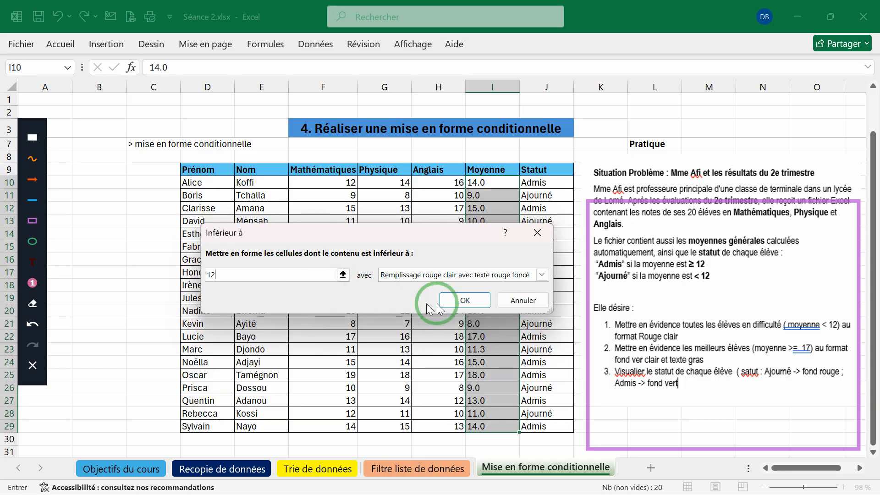
pyautogui.click(453, 300)
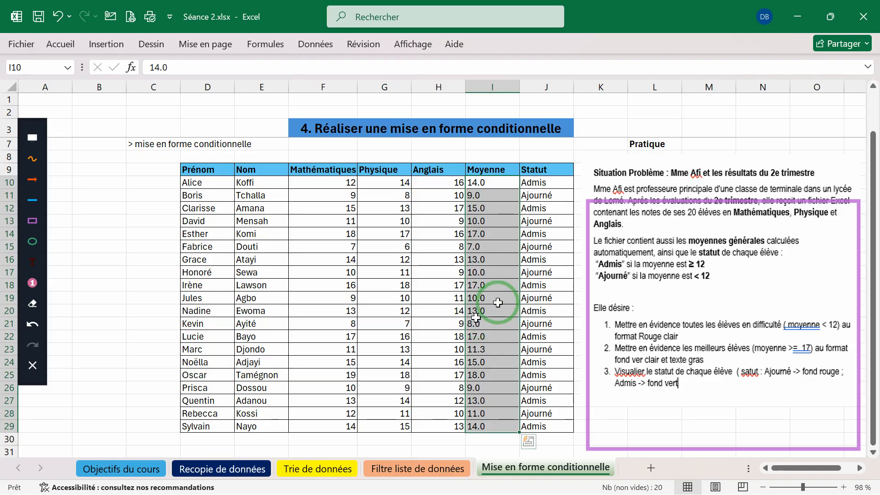
pyautogui.scroll(1, 480, 223)
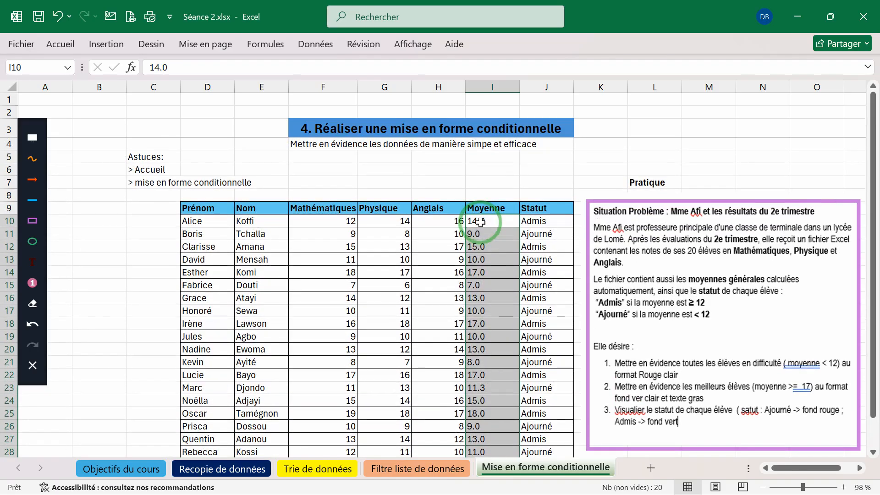
# Step: Add a Less Than rule to the Moyenne column, header included, with a custom format using a dark red background fill
pyautogui.click(476, 221)
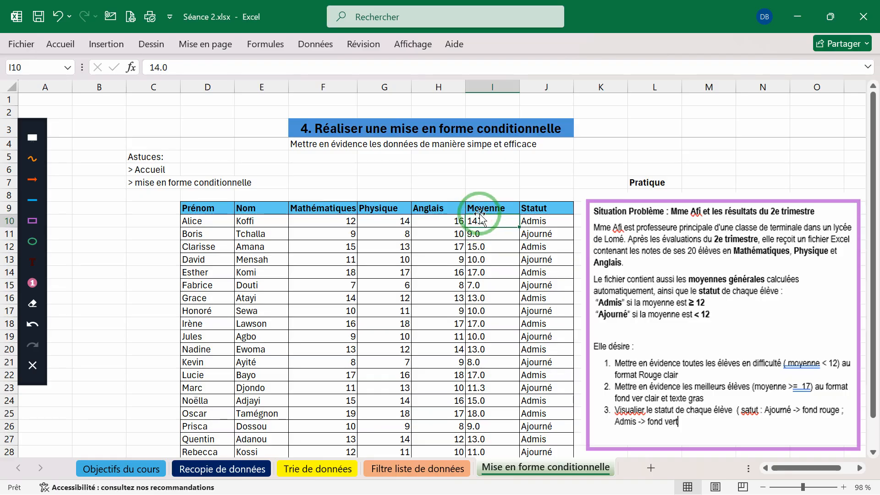
pyautogui.click(482, 210)
pyautogui.moveTo(482, 210); pyautogui.dragTo(493, 427)
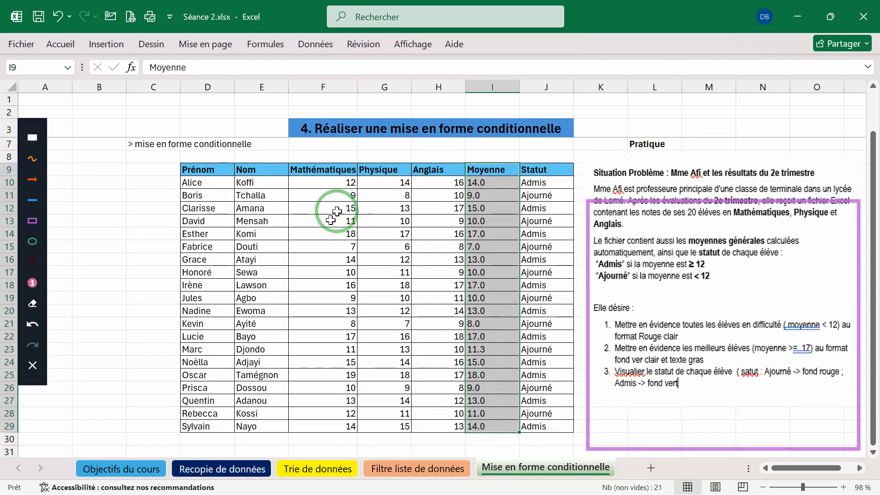
pyautogui.click(61, 44)
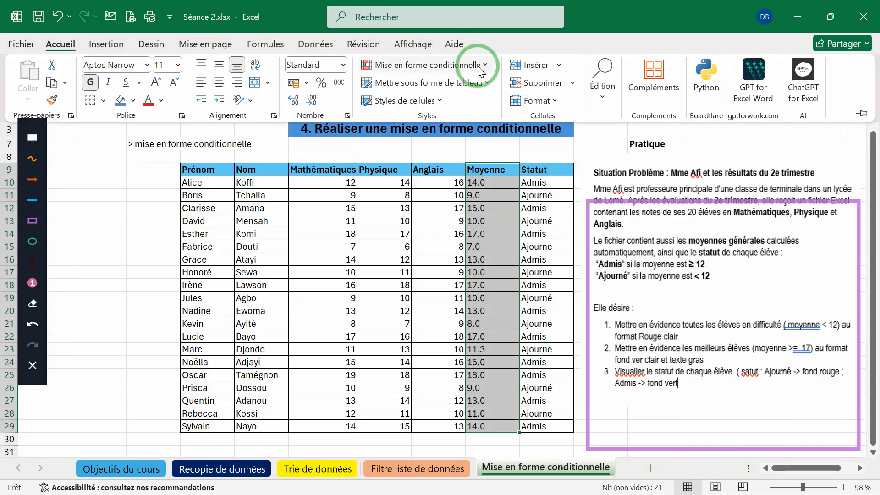
pyautogui.click(478, 66)
pyautogui.moveTo(482, 90)
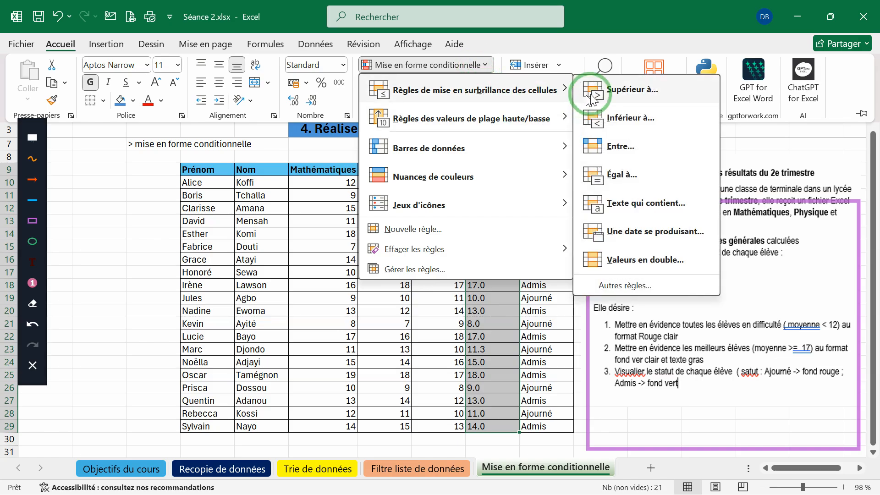
pyautogui.click(616, 118)
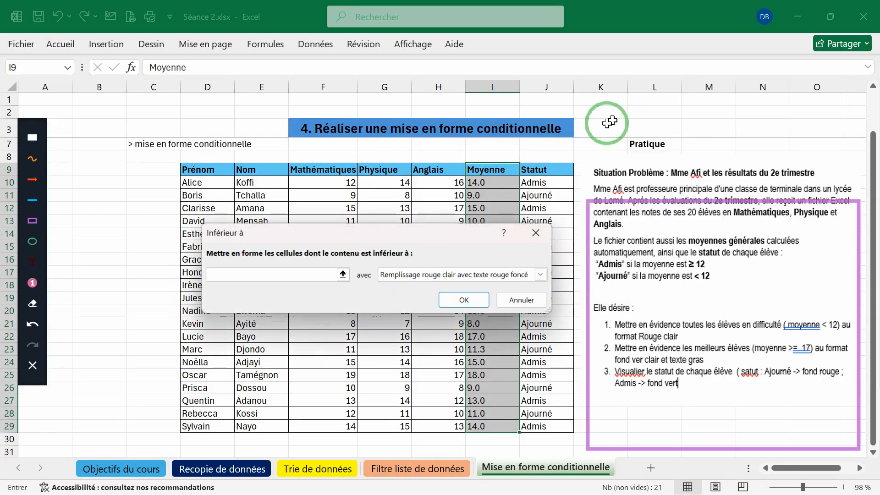
pyautogui.click(506, 281)
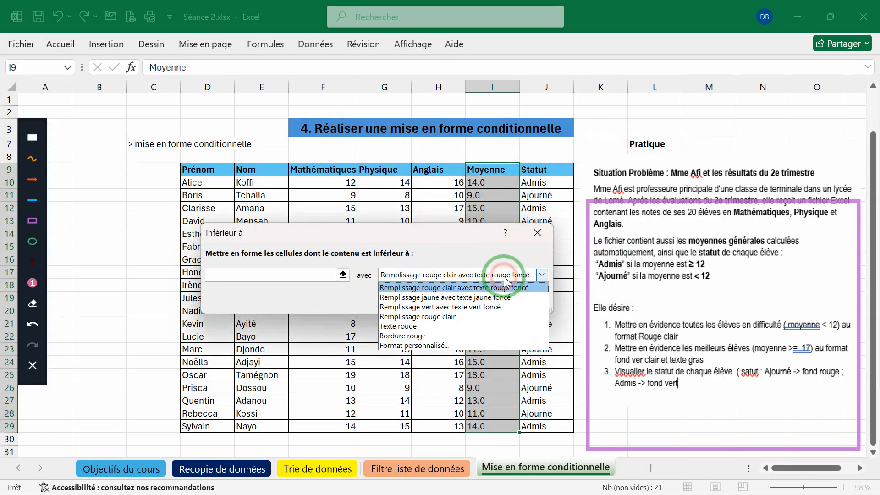
pyautogui.click(442, 345)
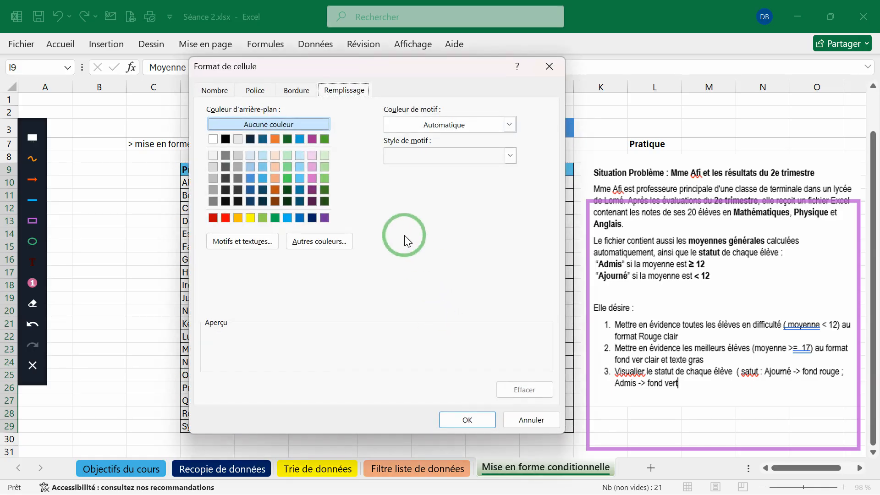
pyautogui.click(213, 218)
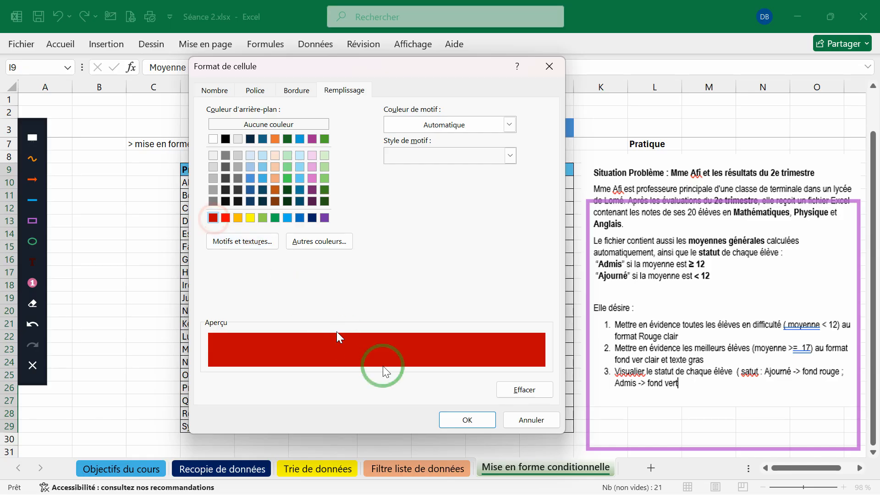
pyautogui.click(464, 420)
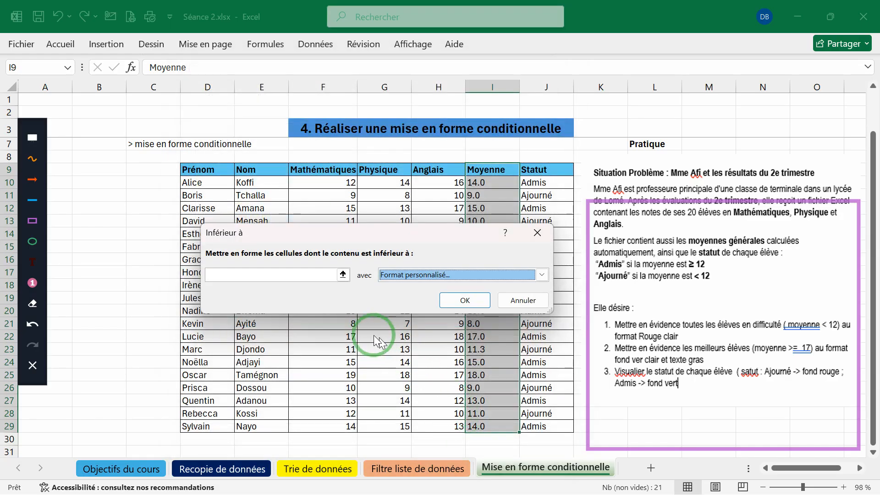
pyautogui.click(292, 279)
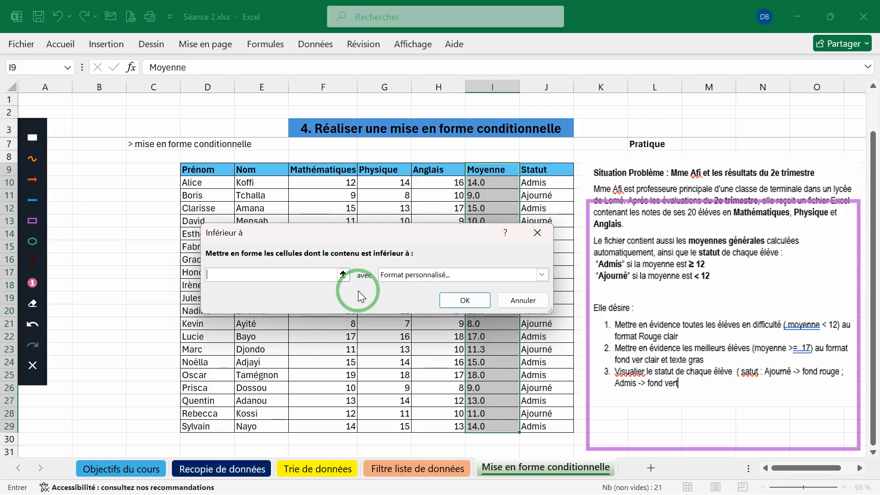
pyautogui.write('2')
pyautogui.press('Return')
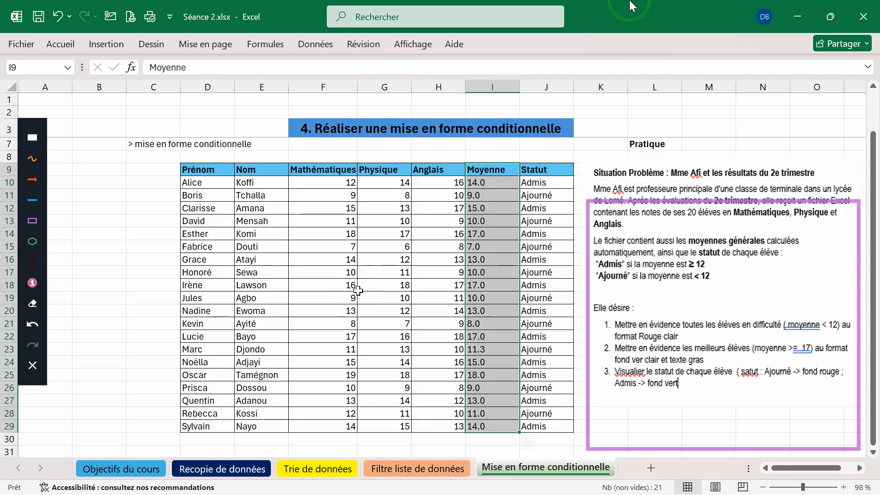
# Step: Change the decimal point to a comma in cell I10 so the average reads 14,0
pyautogui.click(494, 203)
pyautogui.click(485, 182)
pyautogui.doubleClick(485, 182)
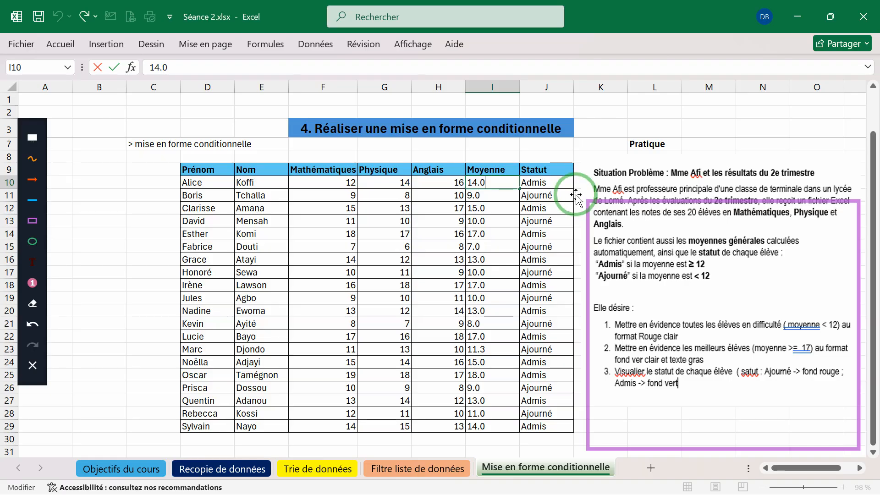
pyautogui.scroll(1, 574, 193)
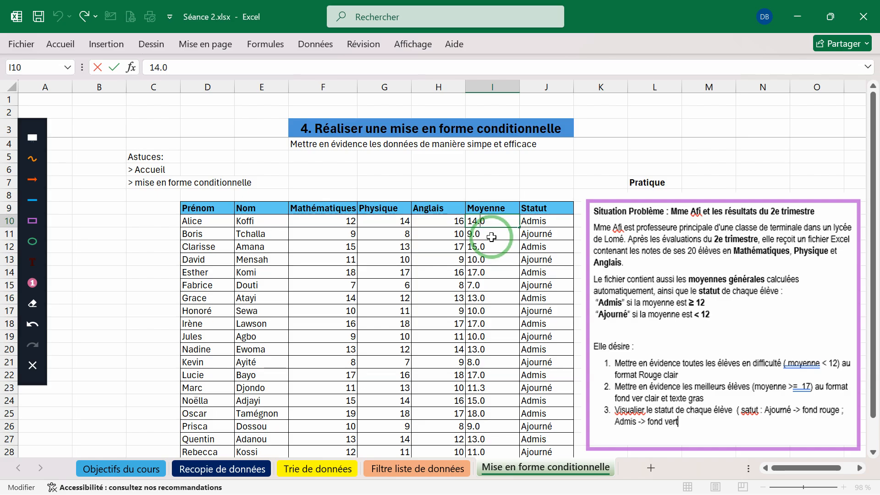
pyautogui.press('BackSpace')
pyautogui.write(',')
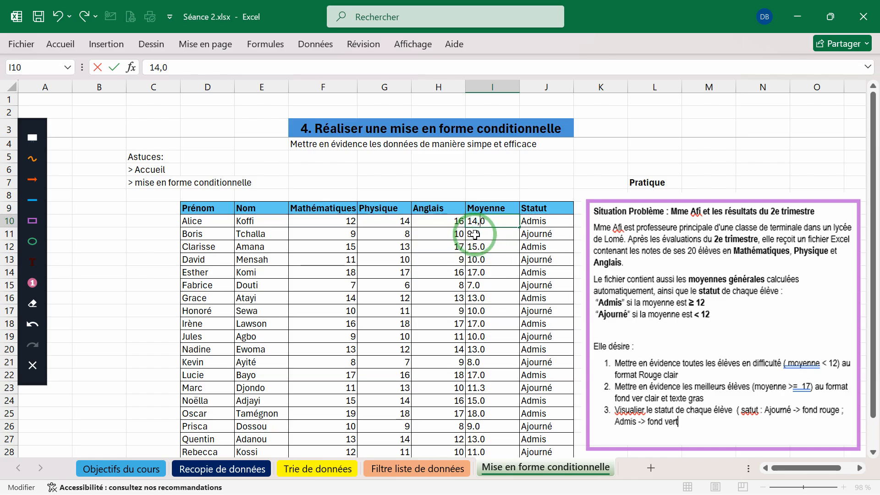
pyautogui.press('Return')
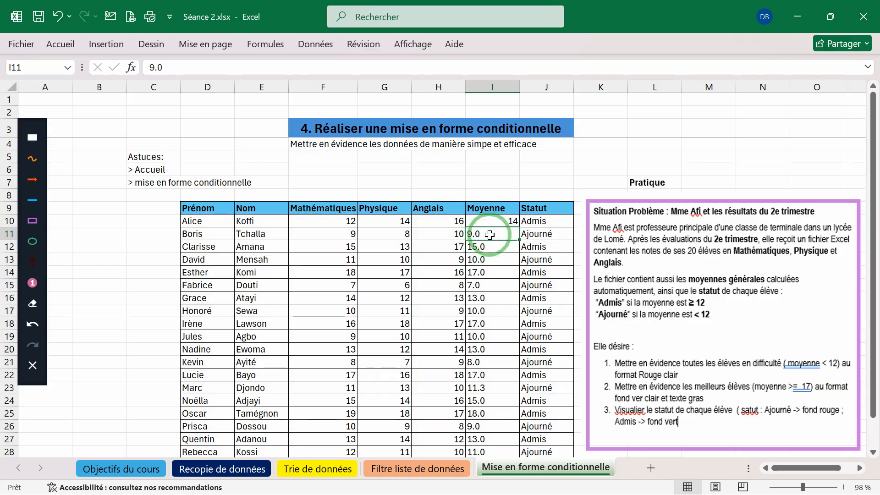
# Step: Compare the Moyenne entries with the Anglais grades, and go to the last entry of the Moyenne column
pyautogui.click(481, 235)
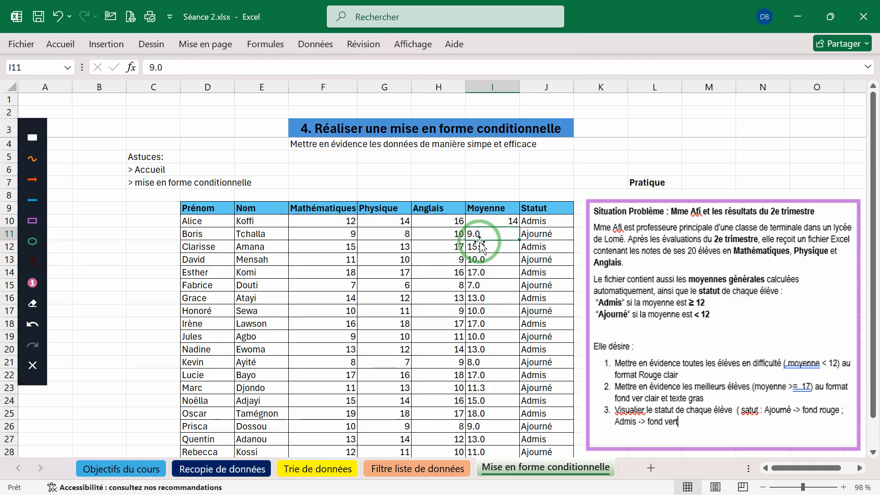
pyautogui.click(434, 221)
pyautogui.moveTo(434, 222); pyautogui.dragTo(448, 447)
pyautogui.click(493, 237)
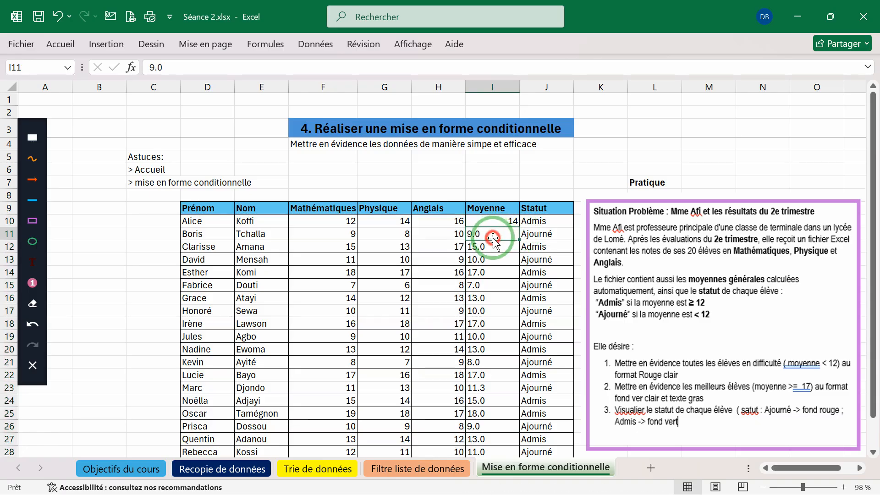
pyautogui.hotkey('ctrl', 'Down')
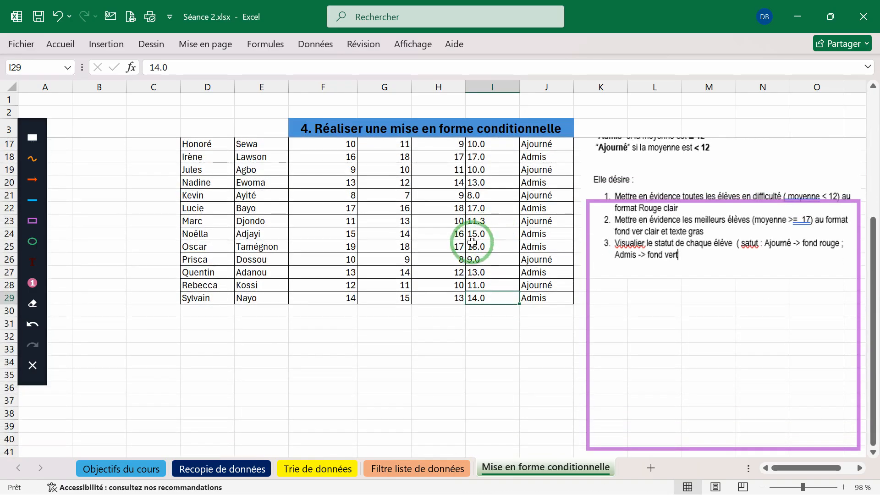
# Step: Replace the decimal point with a comma in the second Moyenne entry, I11, so it reads 9,0
pyautogui.scroll(5, 473, 241)
pyautogui.click(490, 235)
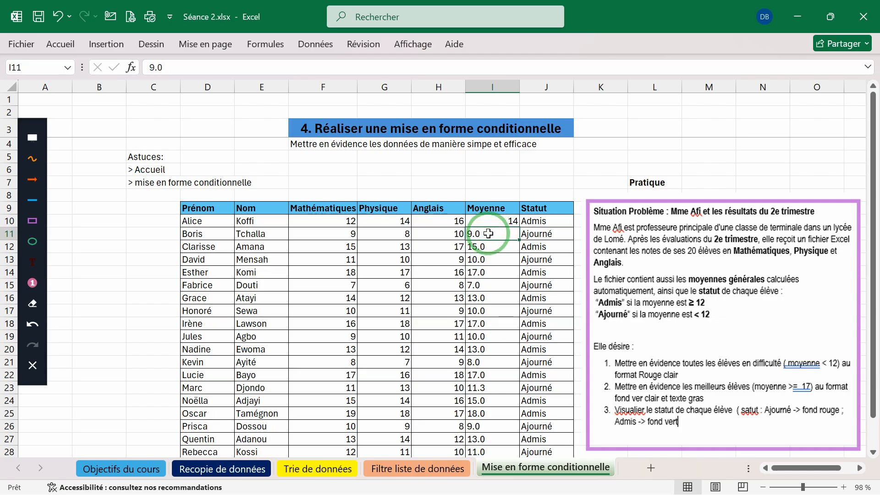
pyautogui.doubleClick(489, 234)
pyautogui.press('BackSpace')
pyautogui.press('BackSpace')
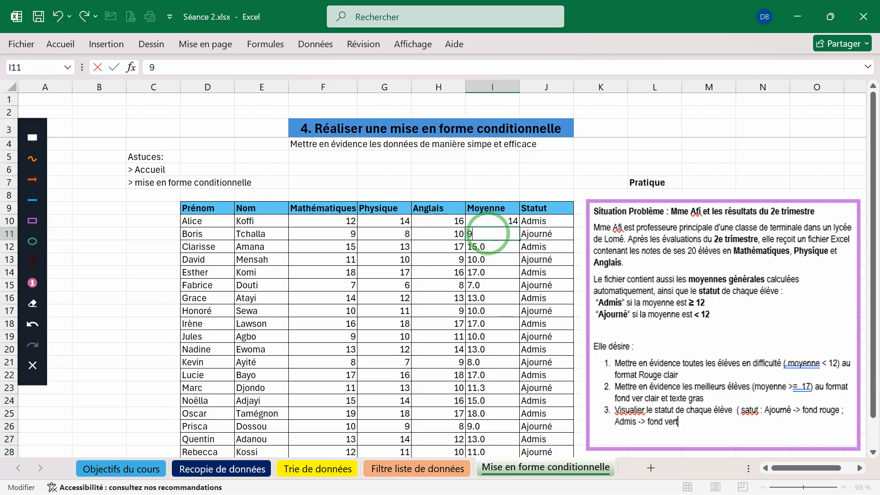
pyautogui.write(',0')
pyautogui.press('Tab')
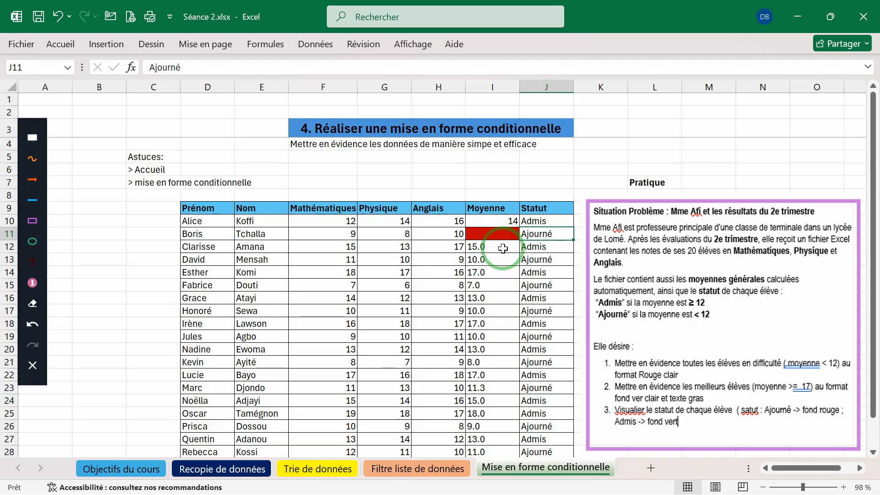
# Step: Remove the decimal part from the Moyenne entries in I12 and I13, leaving 15 and 10
pyautogui.click(503, 249)
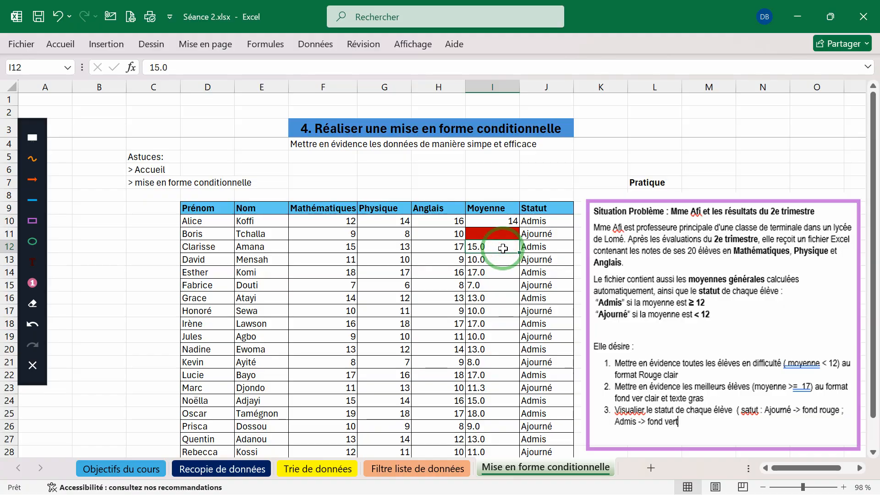
pyautogui.doubleClick(503, 249)
pyautogui.press('BackSpace')
pyautogui.press('BackSpace')
pyautogui.press('Return')
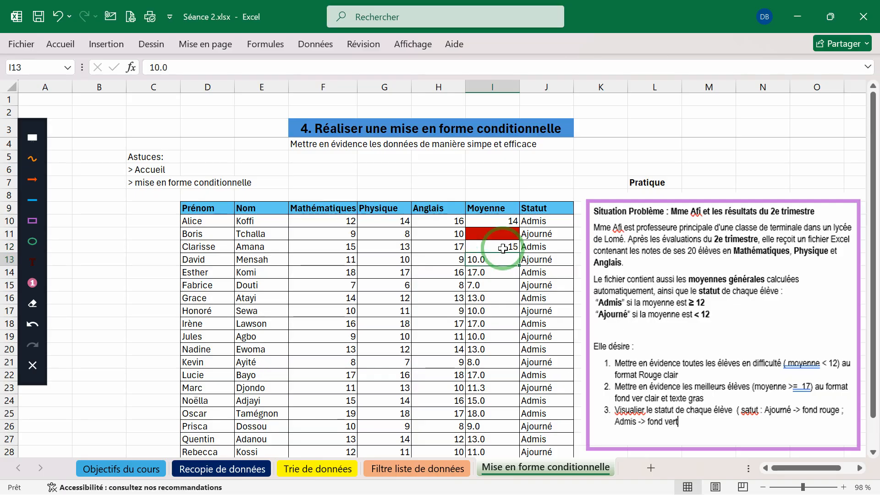
pyautogui.doubleClick(506, 259)
pyautogui.press('BackSpace')
pyautogui.press('BackSpace')
pyautogui.press('Return')
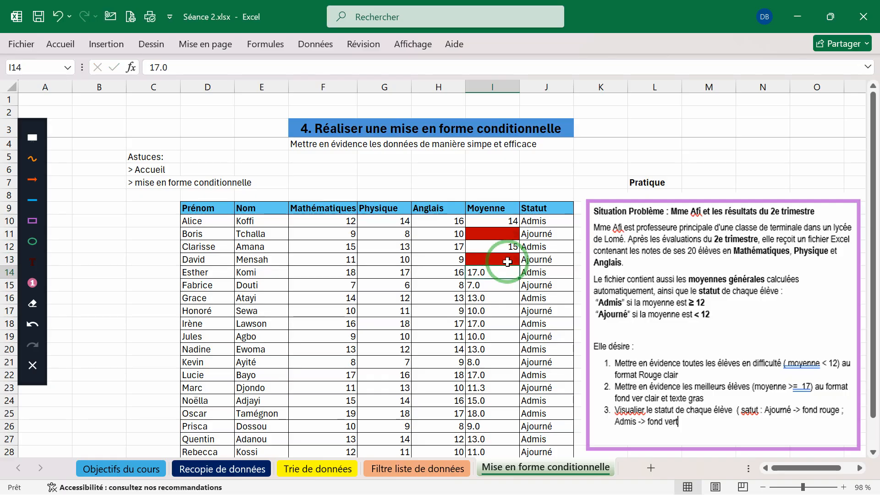
# Step: Remove the decimal part from the Moyenne entries in I14 and I15, leaving 17 and 7
pyautogui.doubleClick(500, 275)
pyautogui.press('BackSpace')
pyautogui.press('BackSpace')
pyautogui.press('Return')
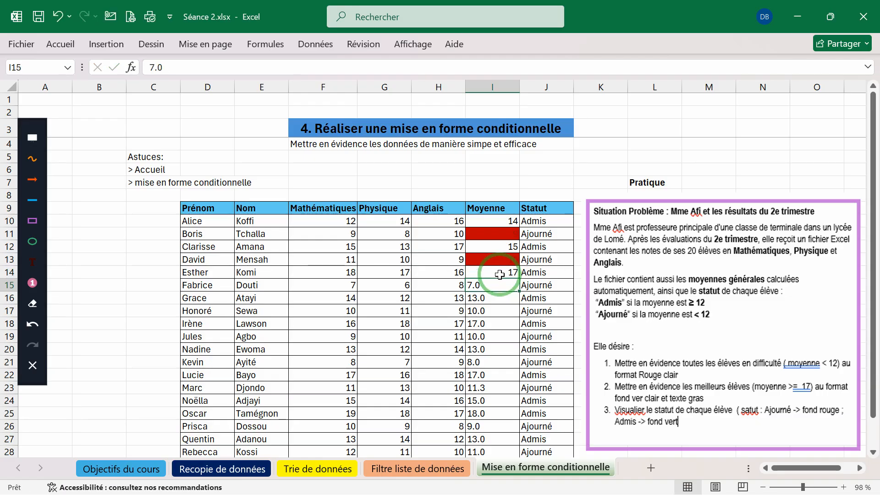
pyautogui.doubleClick(497, 288)
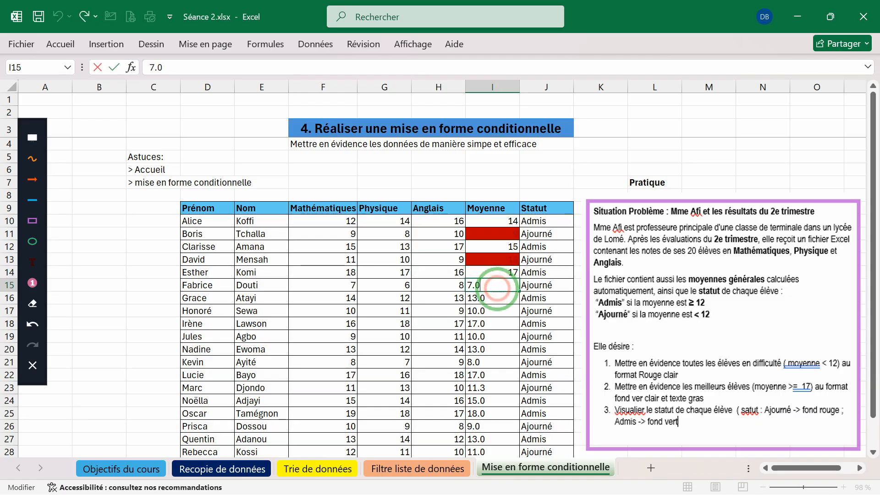
pyautogui.press('BackSpace')
pyautogui.press('BackSpace')
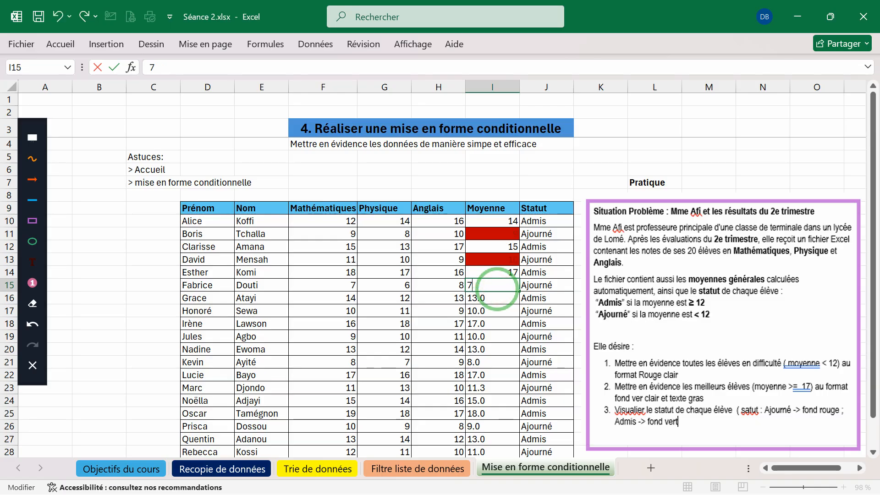
pyautogui.press('Return')
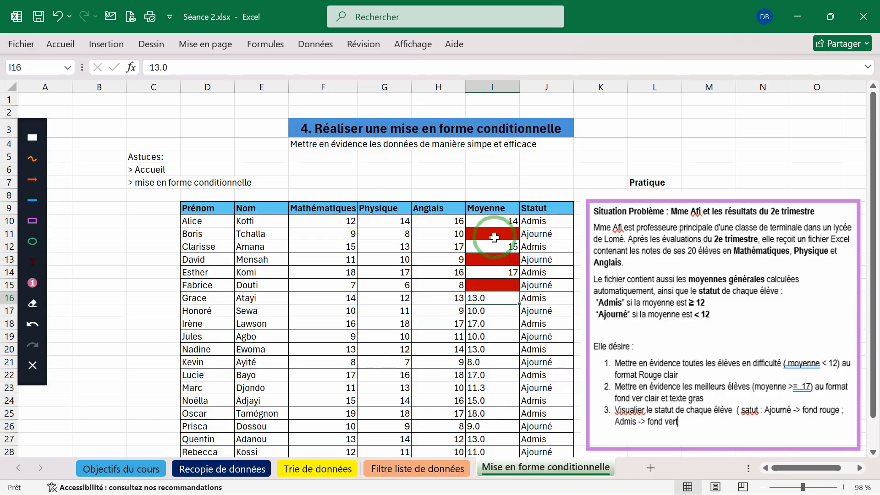
# Step: Apply a Less Than 12 rule to the Anglais grades in H10:H29, with light red fill and dark red text
pyautogui.moveTo(451, 219); pyautogui.dragTo(450, 425)
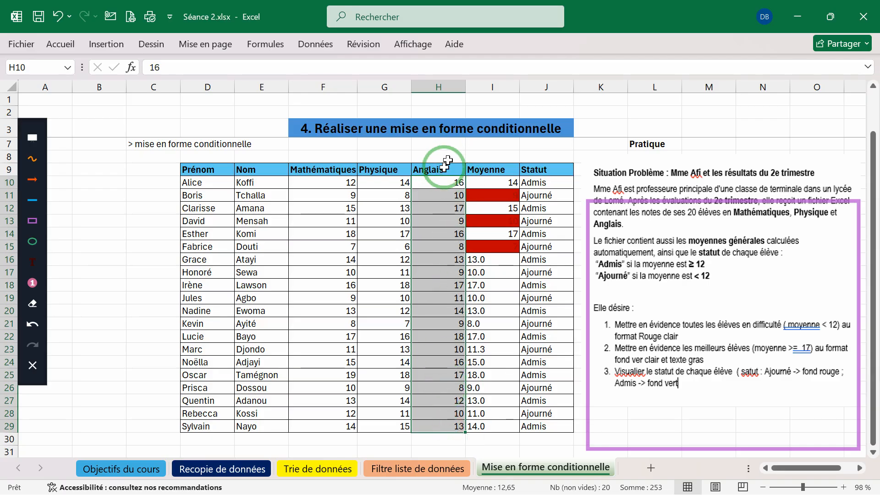
pyautogui.scroll(1, 425, 218)
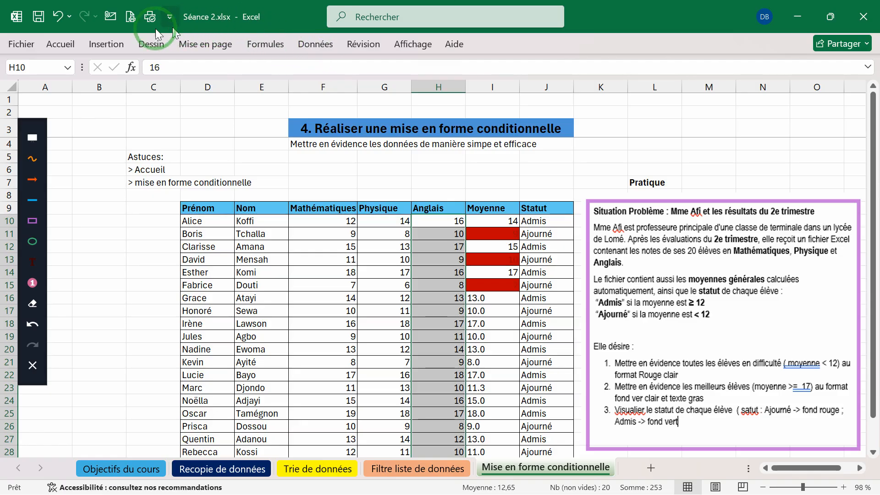
pyautogui.click(59, 48)
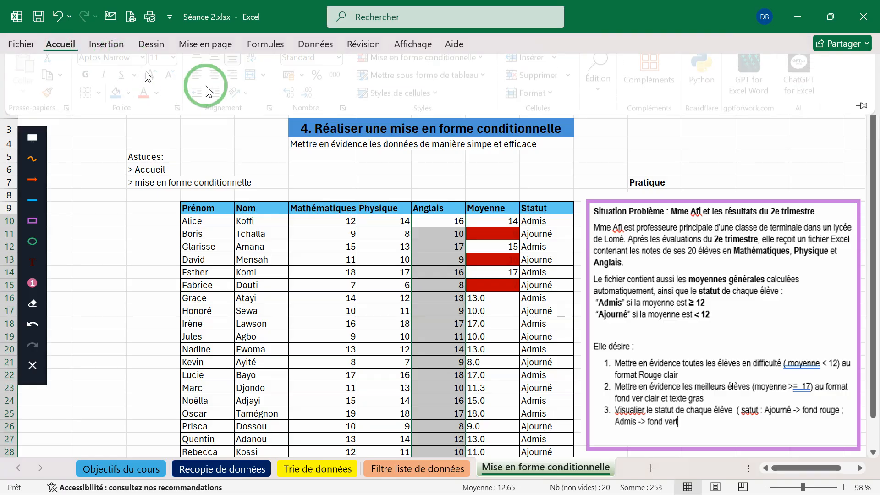
pyautogui.click(479, 65)
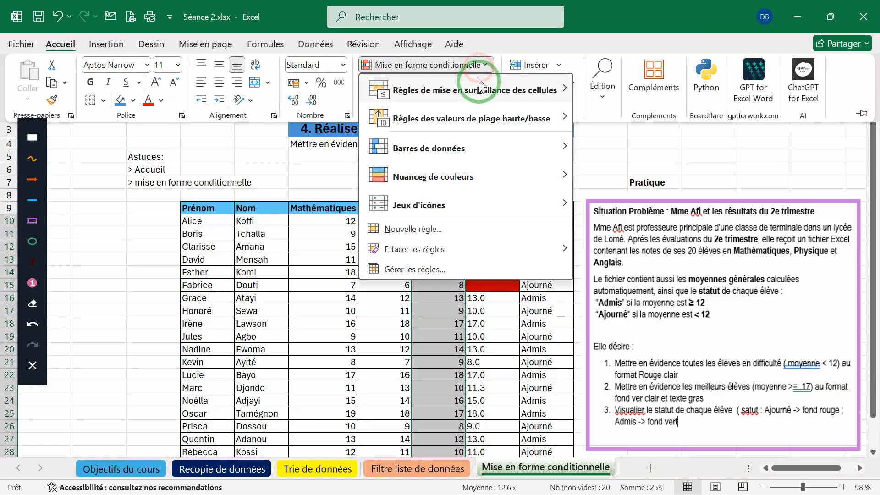
pyautogui.moveTo(504, 87)
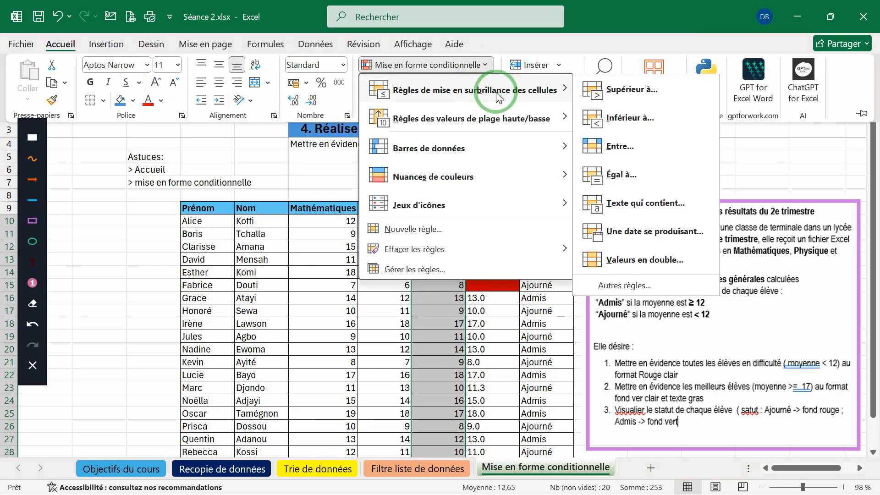
pyautogui.click(631, 118)
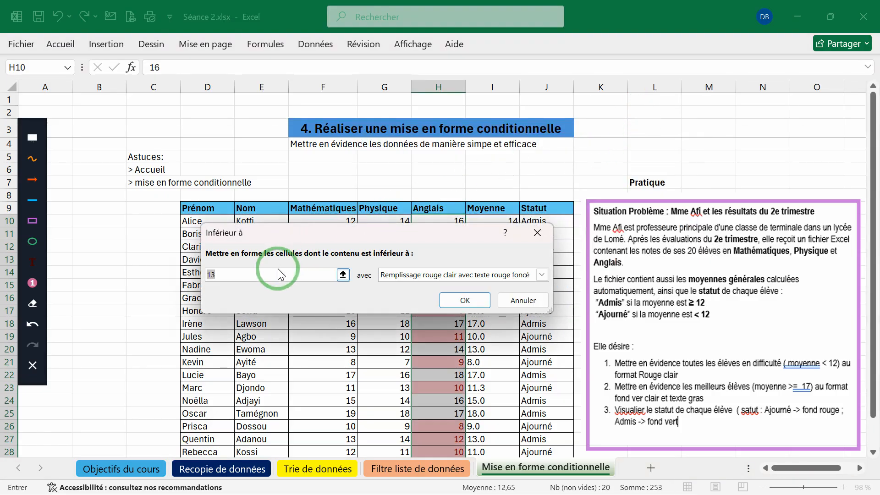
pyautogui.click(237, 280)
pyautogui.write('2')
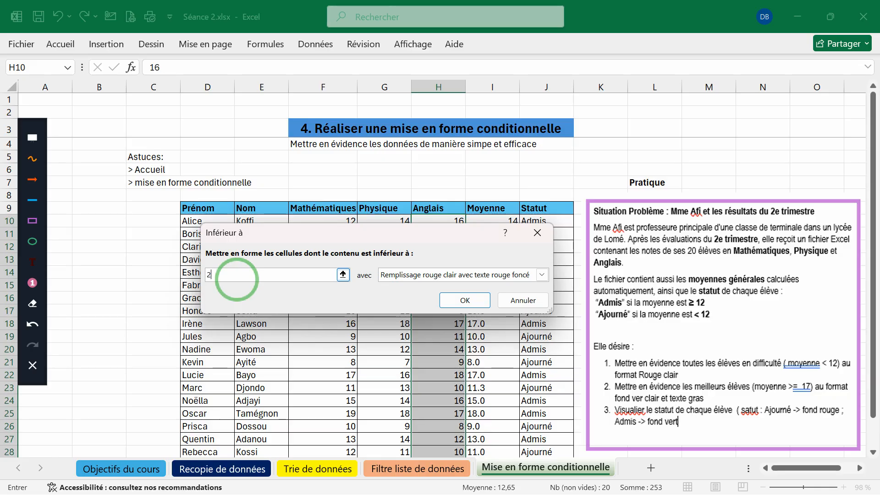
pyautogui.write('2')
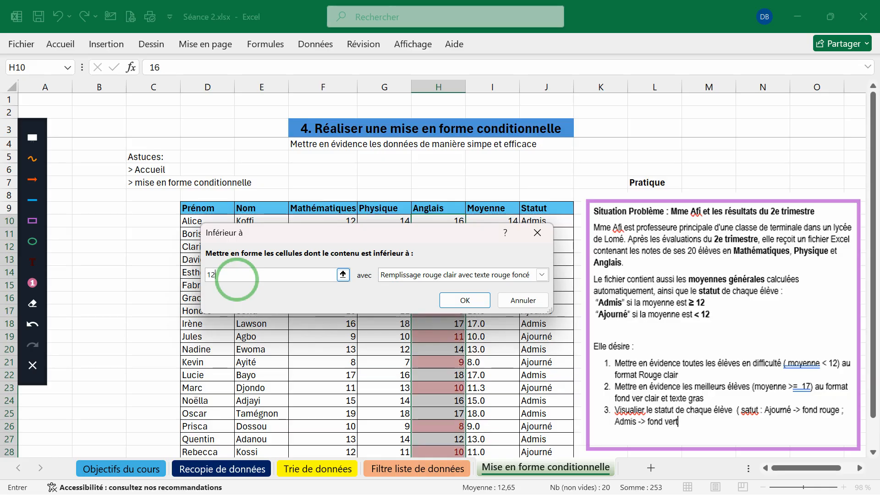
pyautogui.click(468, 301)
pyautogui.click(431, 247)
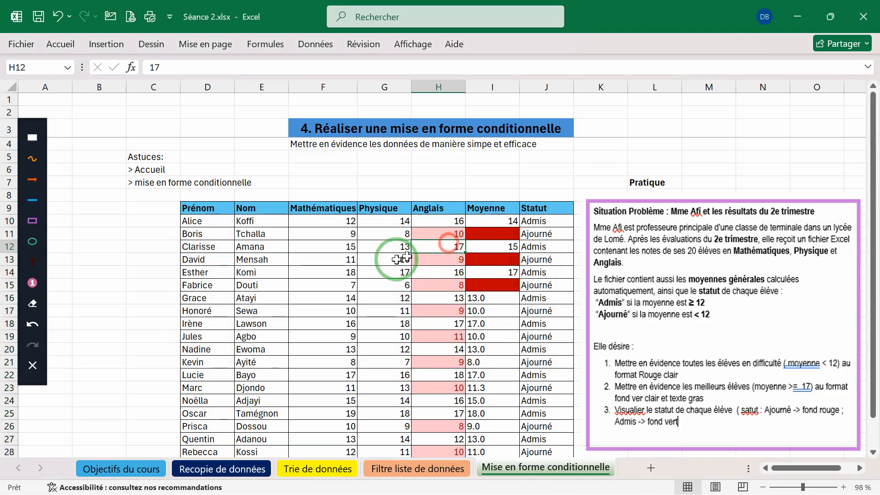
pyautogui.click(394, 261)
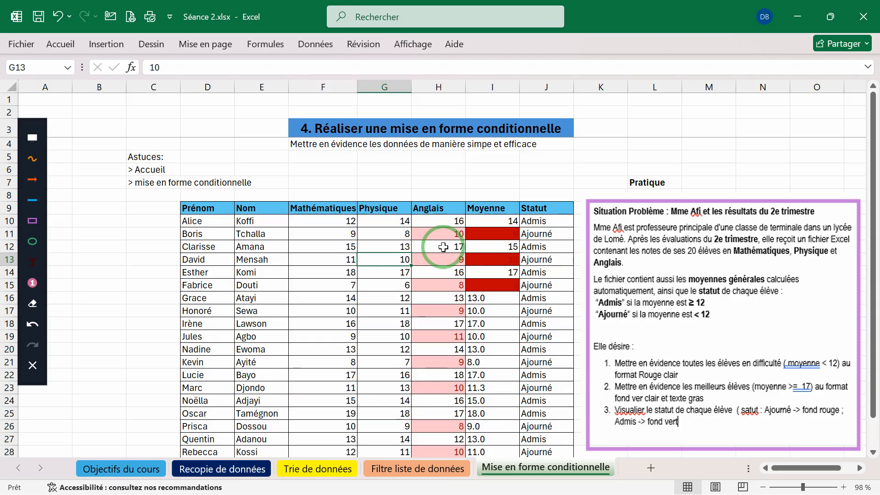
pyautogui.scroll(-2, 443, 247)
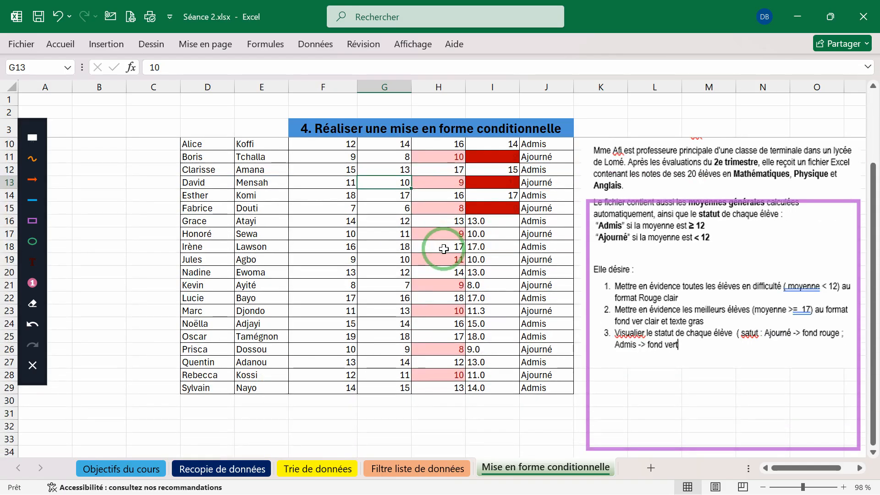
pyautogui.scroll(1, 444, 249)
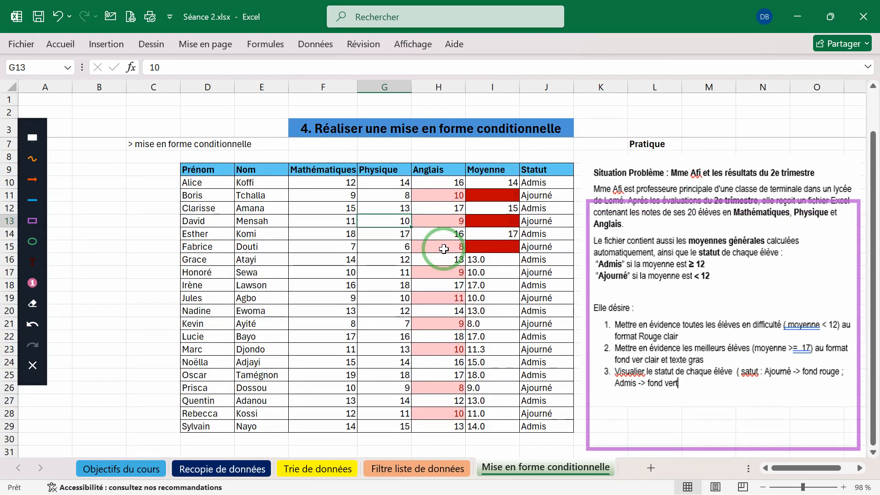
pyautogui.click(381, 236)
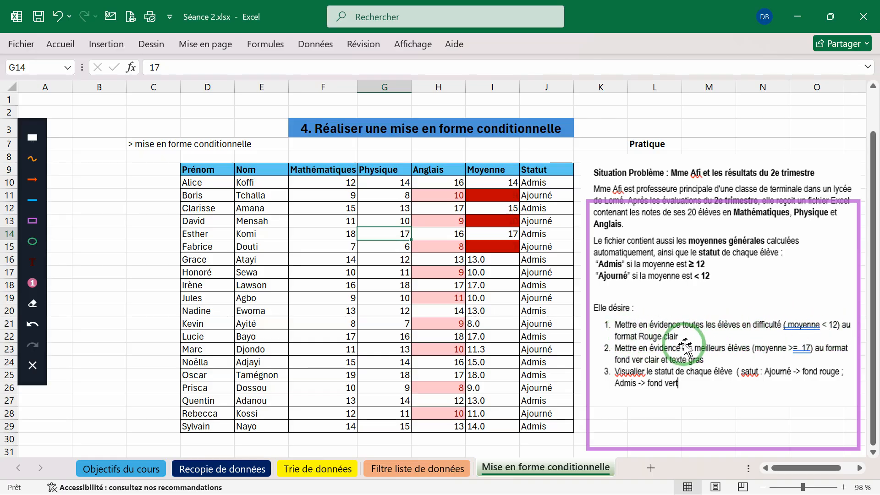
# Step: Add a Greater Than 12 rule to the Moyenne values in I10:I29, with light red fill and dark red text
pyautogui.moveTo(494, 183); pyautogui.dragTo(498, 430)
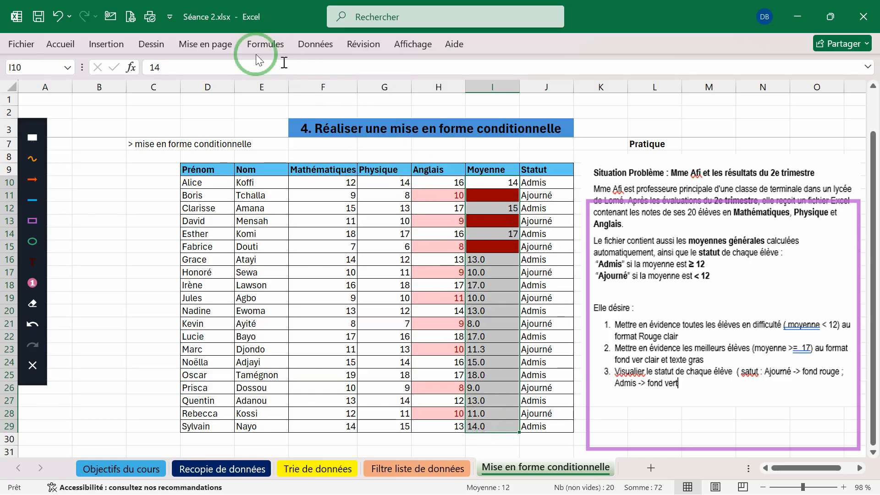
pyautogui.click(65, 50)
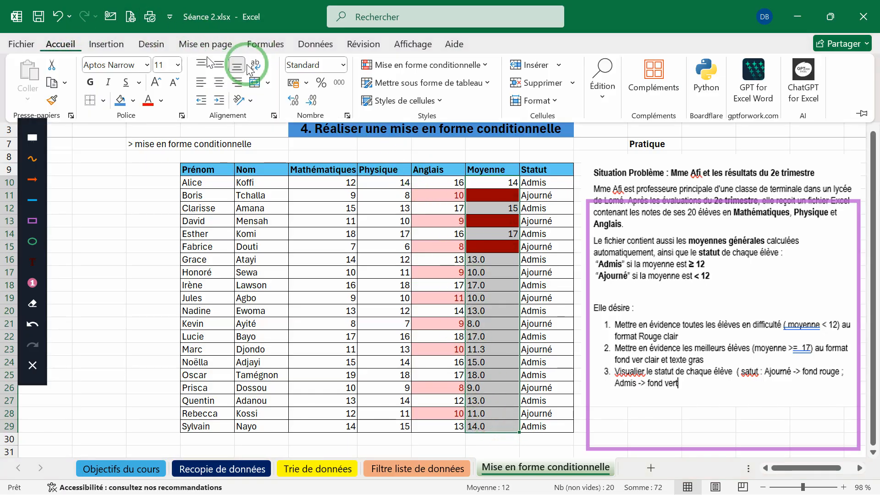
pyautogui.click(478, 69)
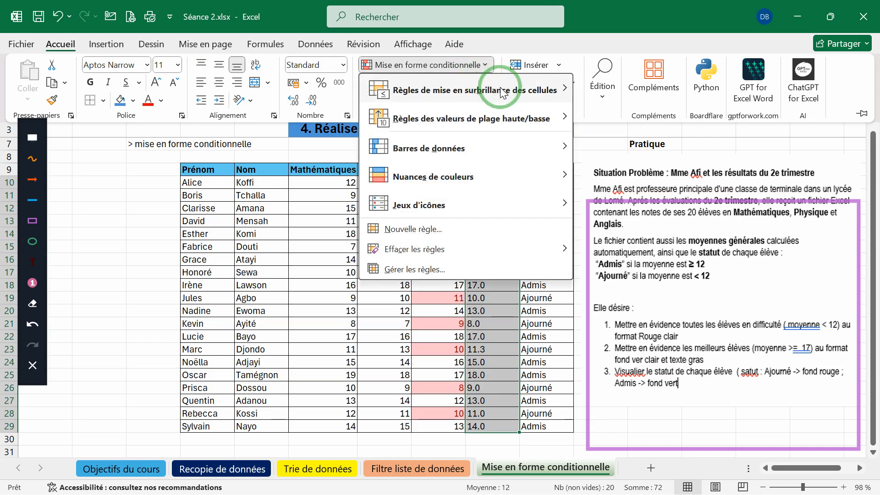
pyautogui.moveTo(505, 90)
pyautogui.click(622, 92)
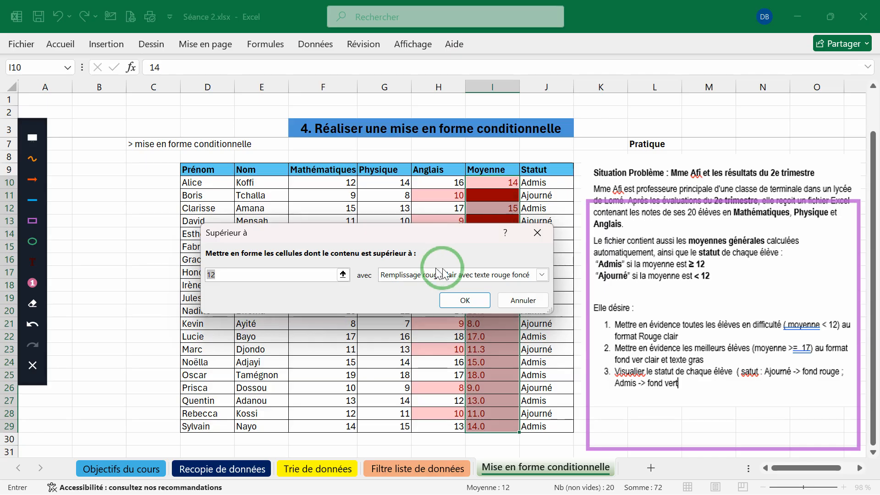
pyautogui.click(466, 300)
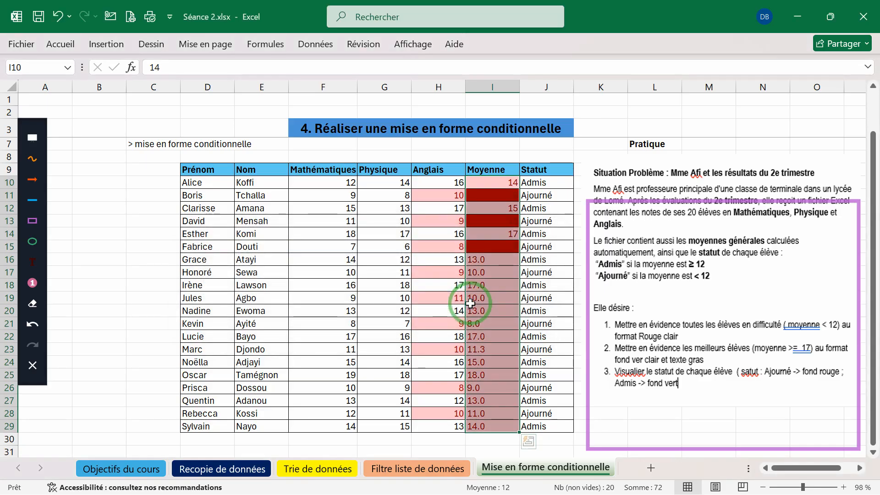
pyautogui.click(497, 187)
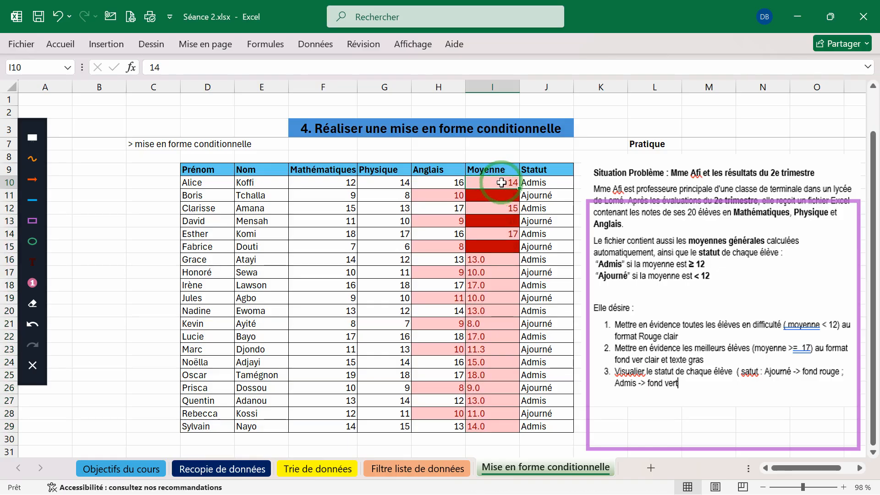
pyautogui.moveTo(499, 184); pyautogui.dragTo(496, 275)
pyautogui.click(495, 272)
pyautogui.click(494, 262)
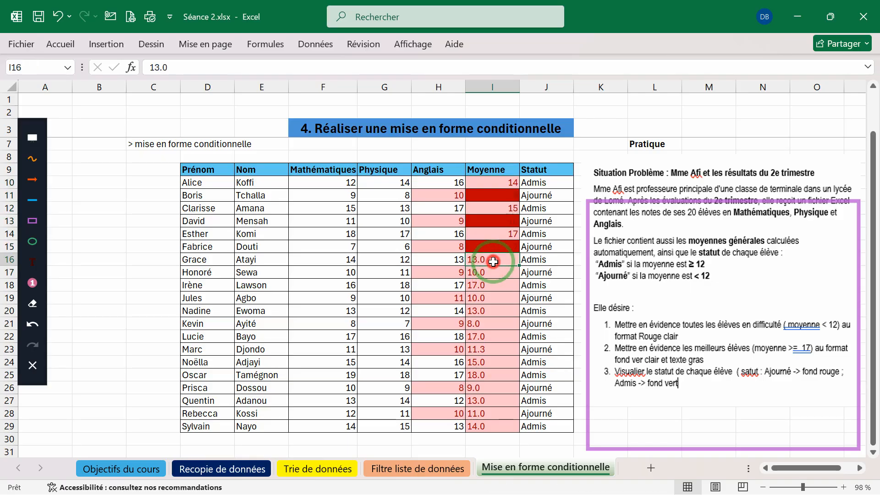
# Step: Clear all conditional formatting rules from the Moyenne values in I10:I29
pyautogui.click(481, 184)
pyautogui.moveTo(481, 185); pyautogui.dragTo(484, 426)
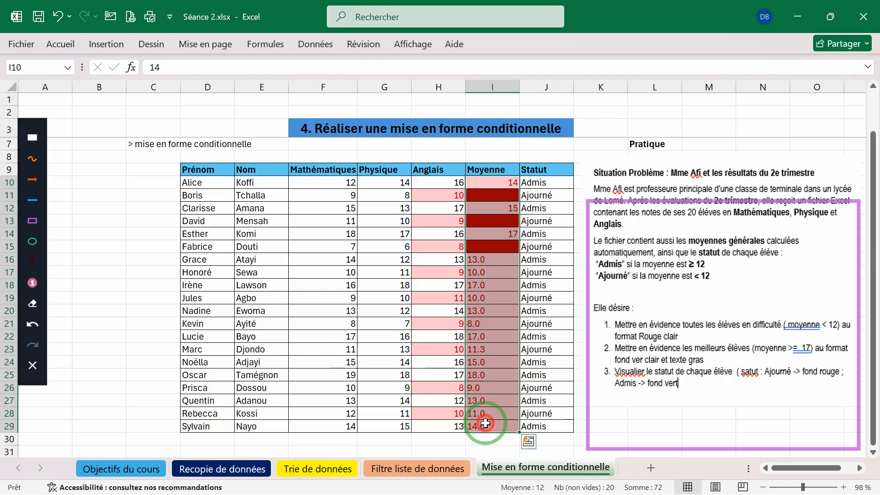
pyautogui.click(50, 46)
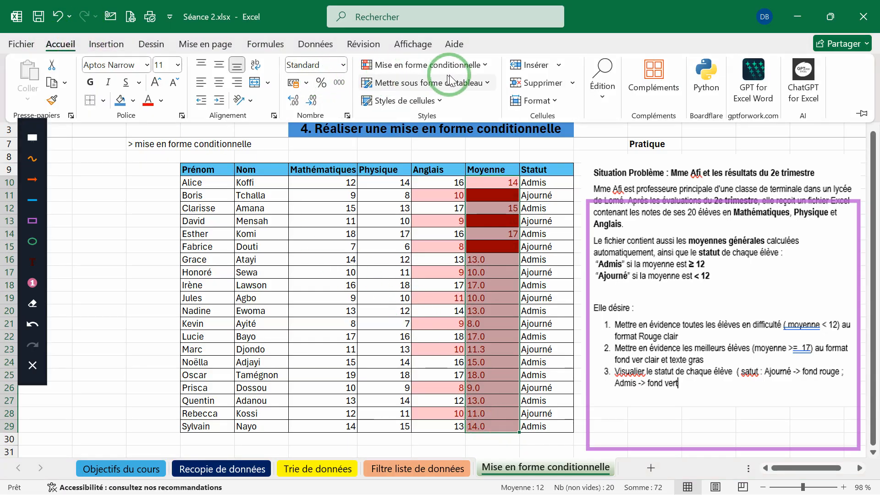
pyautogui.click(465, 68)
pyautogui.moveTo(462, 87)
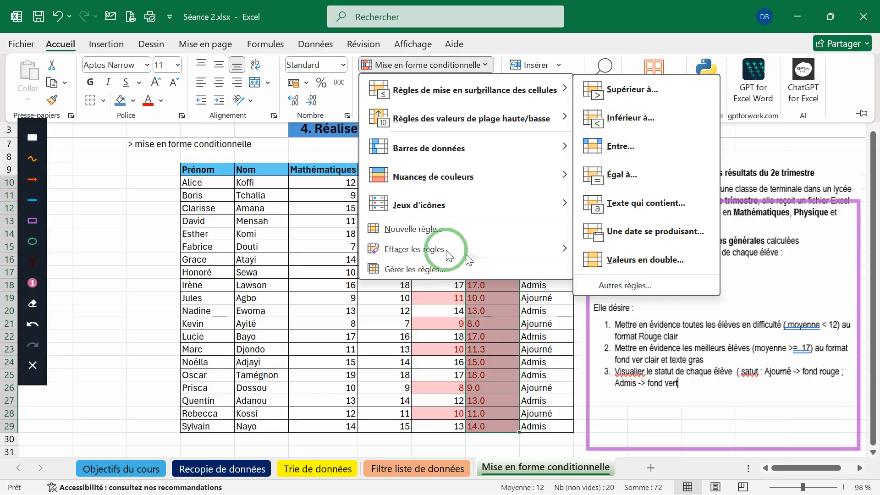
pyautogui.click(426, 250)
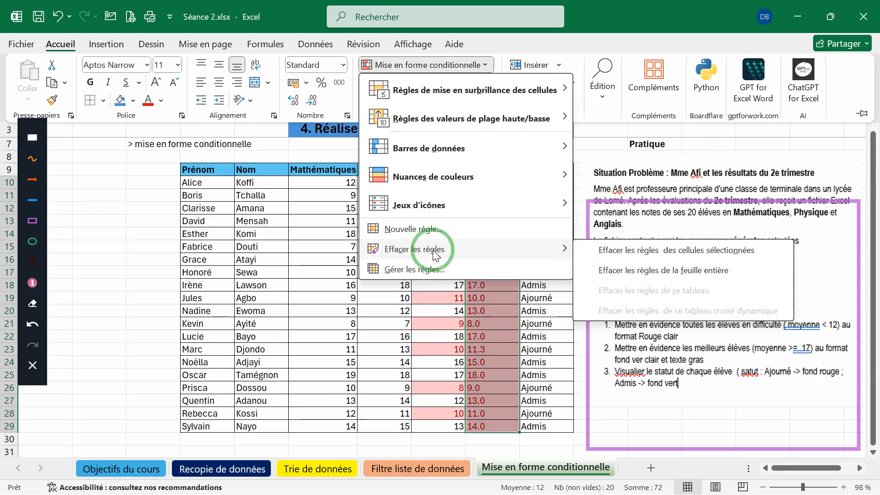
pyautogui.click(646, 251)
# Step: Apply a Less Than 12 rule to the Moyenne values in I10:I29, with light red fill and dark red text
pyautogui.moveTo(491, 183); pyautogui.dragTo(502, 420)
pyautogui.click(42, 40)
pyautogui.click(34, 51)
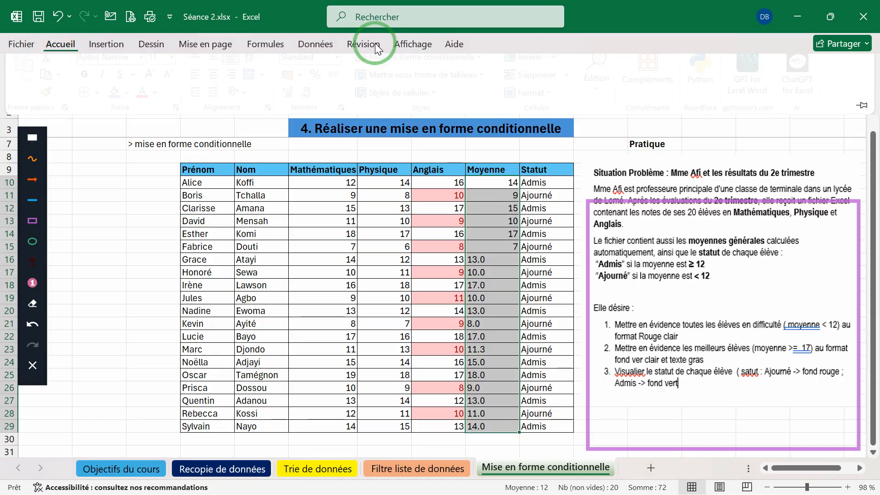
pyautogui.click(458, 65)
pyautogui.moveTo(521, 94)
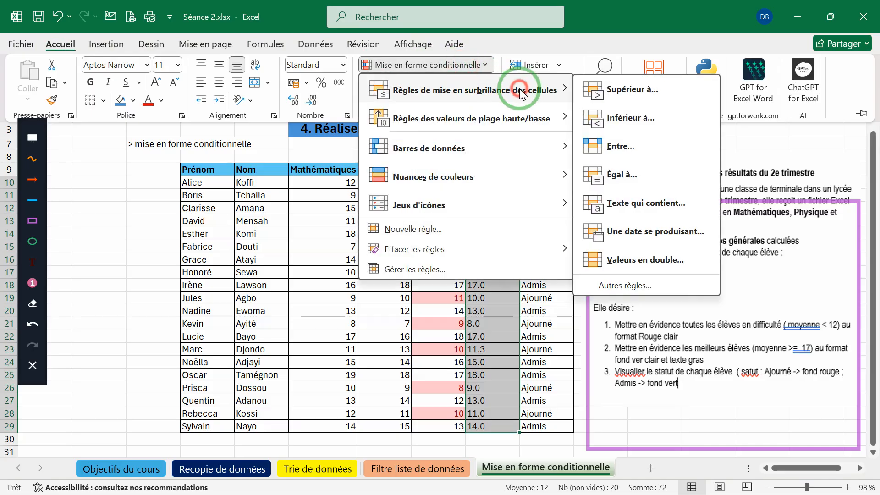
pyautogui.click(631, 115)
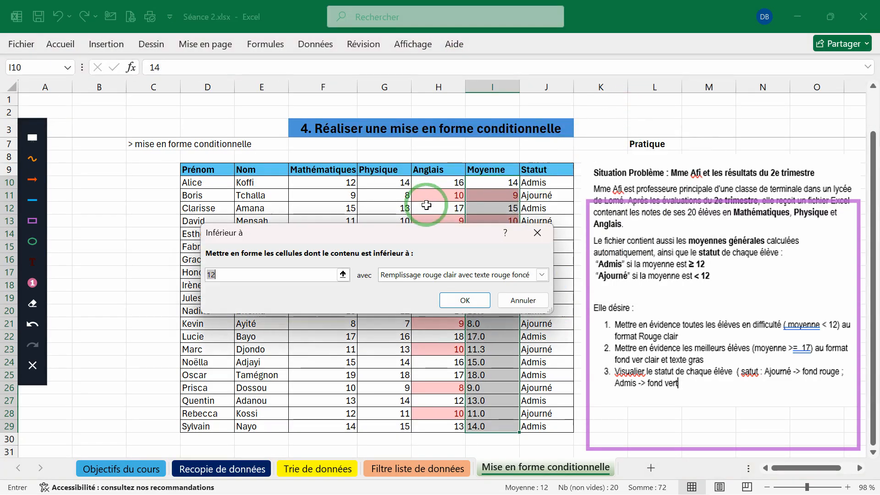
pyautogui.click(464, 301)
pyautogui.click(493, 285)
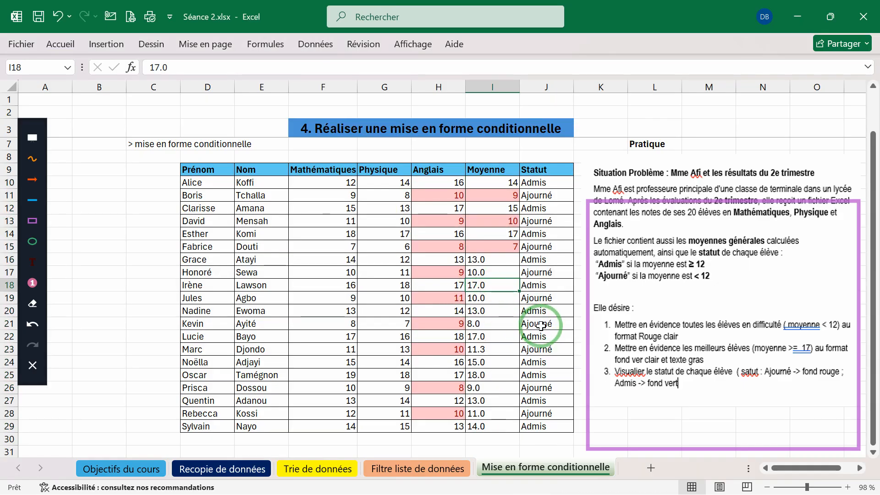
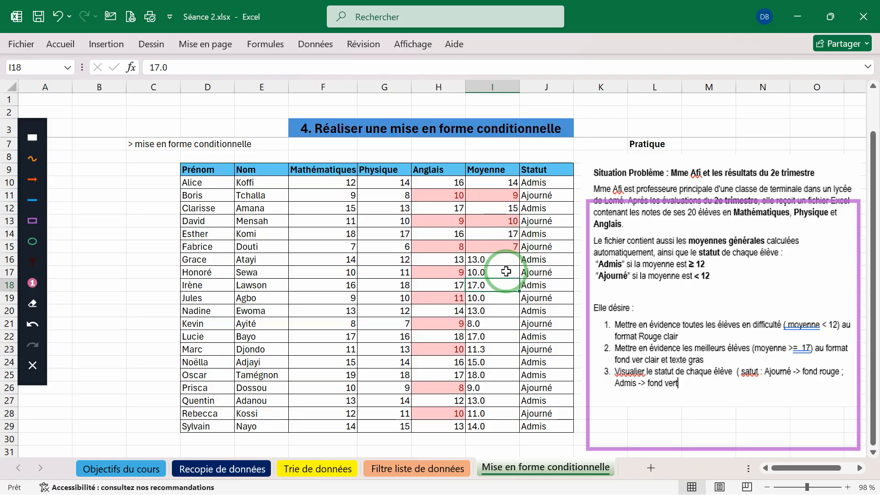
# Step: Add a Greater Than 16 rule to the Moyenne values in I10:I29, with light red fill and dark red text
pyautogui.click(487, 181)
pyautogui.moveTo(487, 182); pyautogui.dragTo(491, 425)
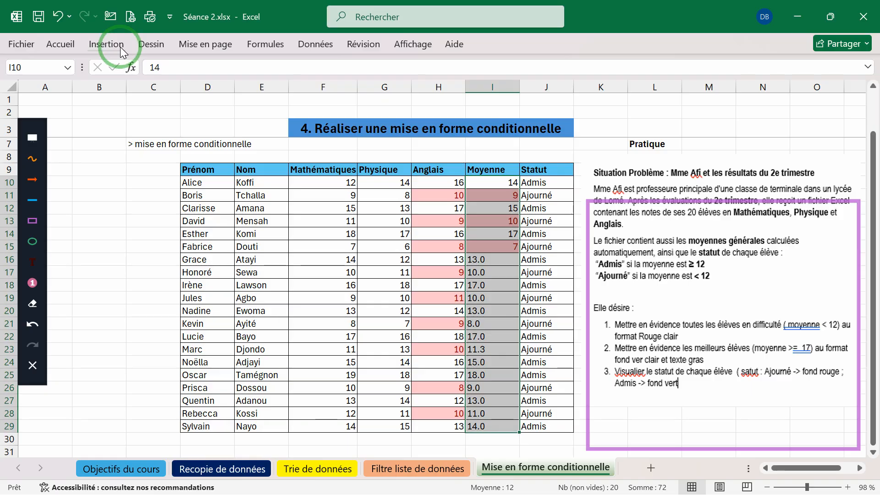
pyautogui.click(70, 49)
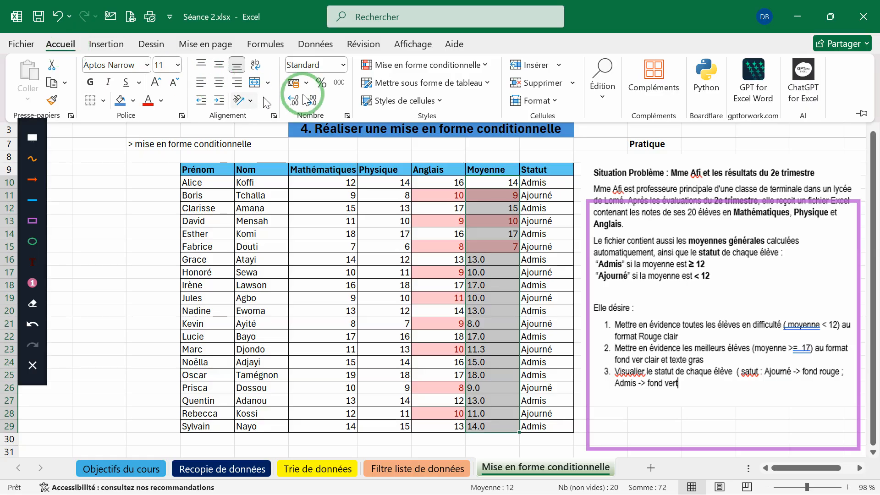
pyautogui.click(477, 65)
pyautogui.moveTo(541, 97)
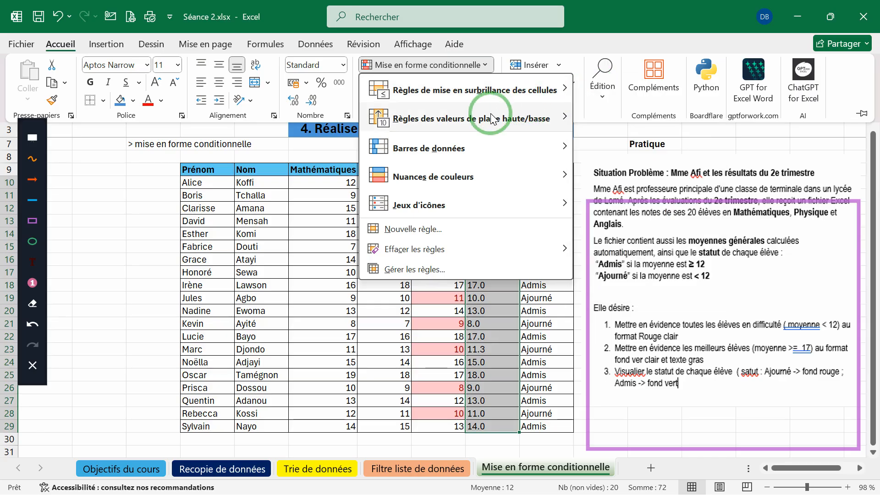
pyautogui.click(629, 101)
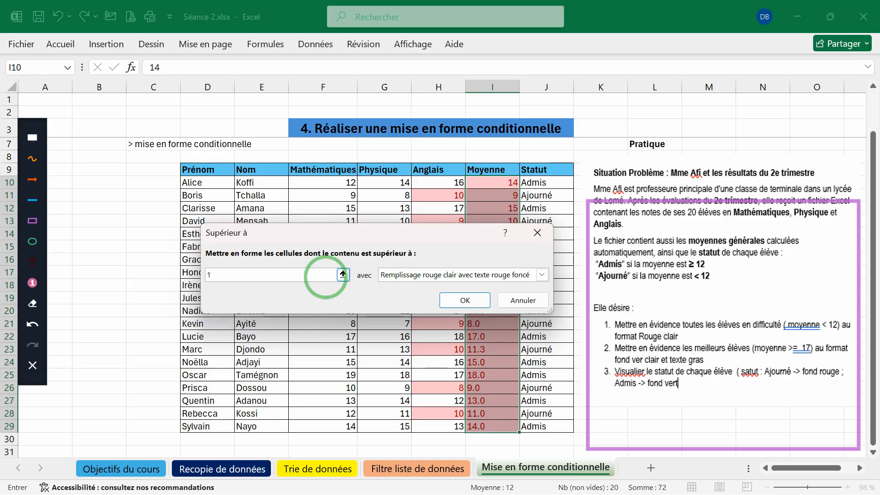
pyautogui.write('16')
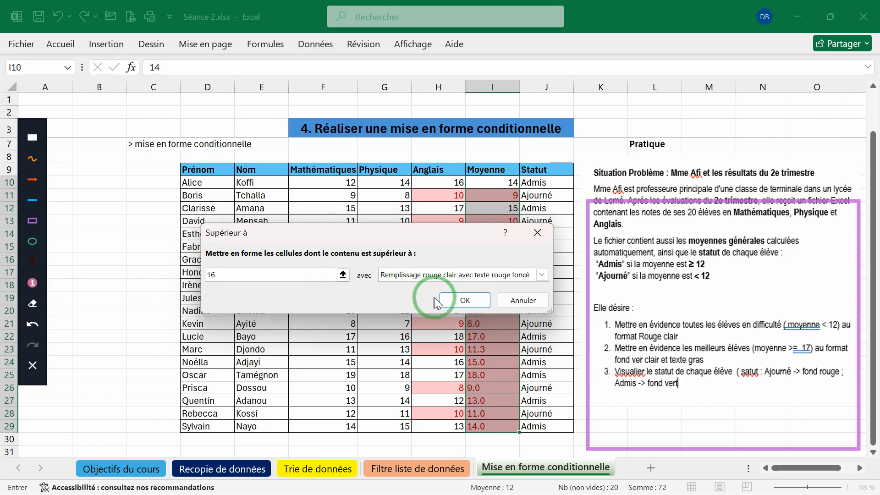
pyautogui.click(458, 301)
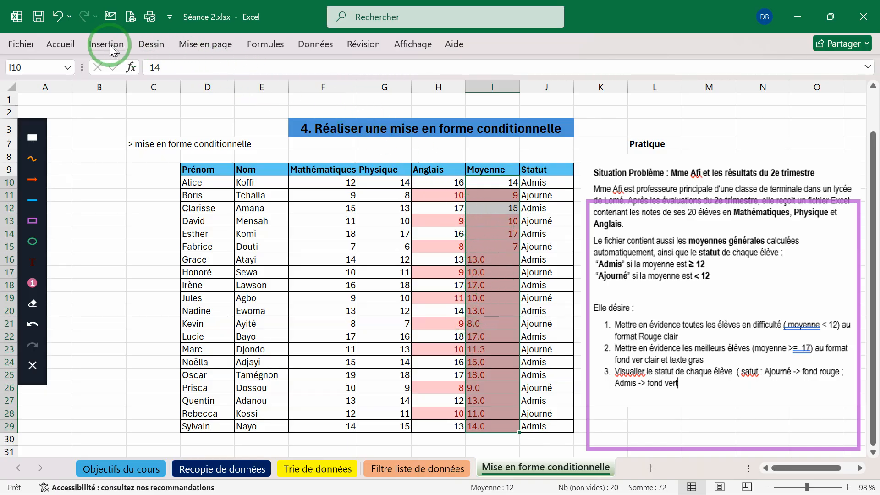
# Step: Add a Greater Than 12 rule to the Moyenne values in I10:I29, with green fill and dark green text
pyautogui.click(59, 46)
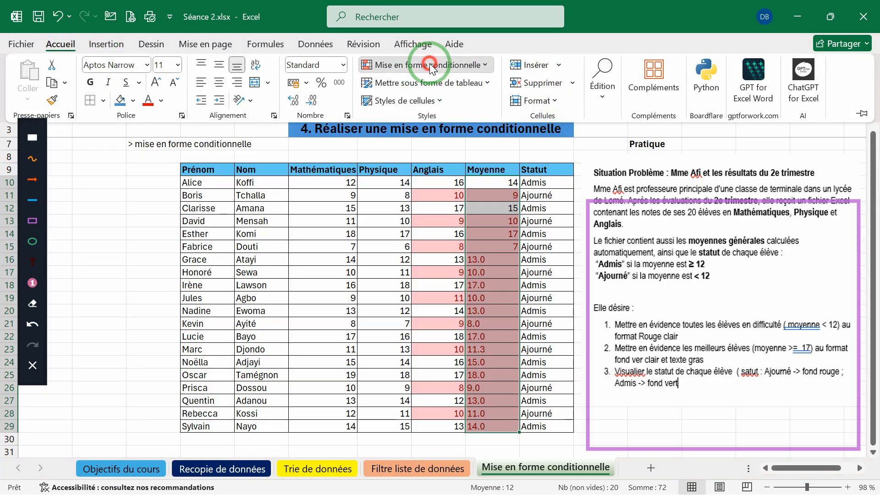
pyautogui.click(449, 66)
pyautogui.moveTo(486, 90)
pyautogui.click(618, 92)
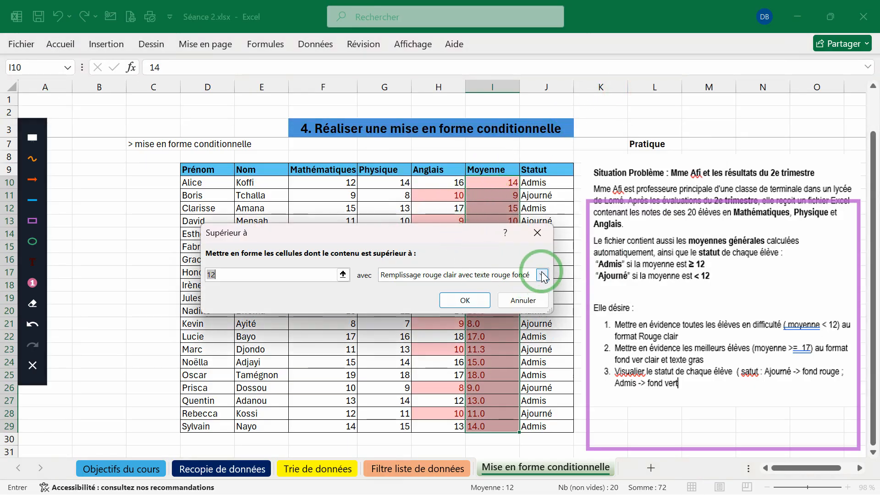
pyautogui.click(542, 274)
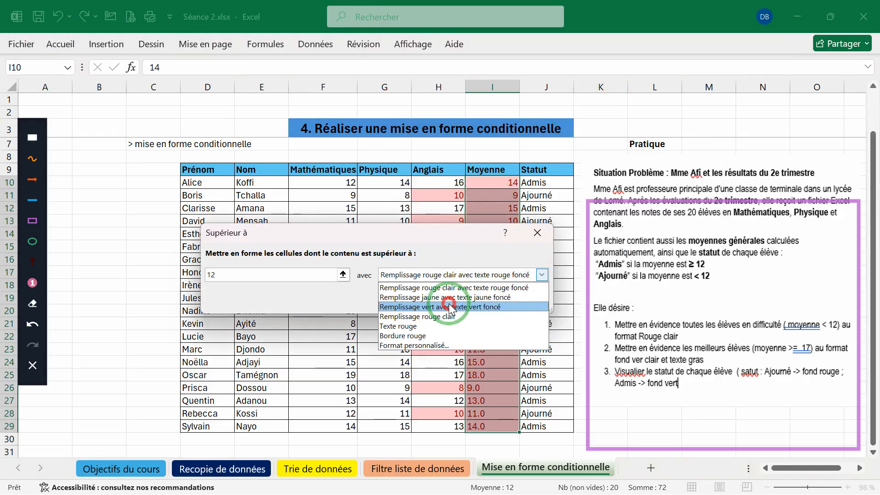
pyautogui.click(451, 306)
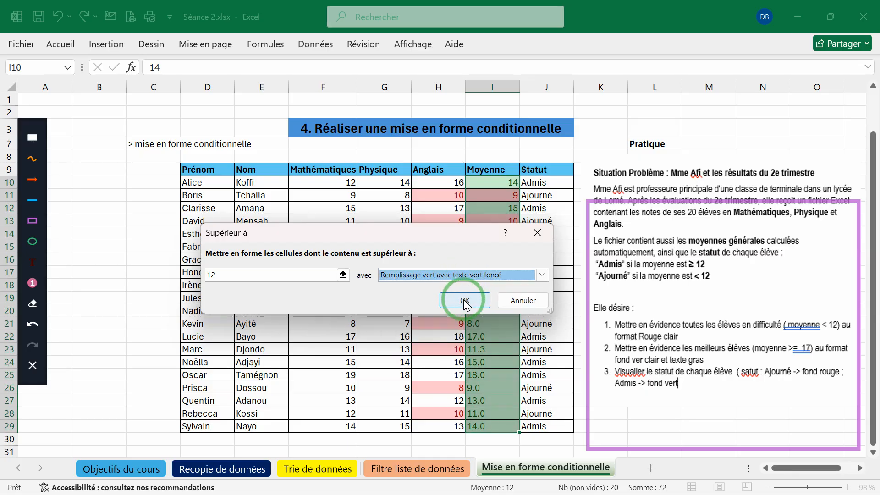
pyautogui.click(465, 300)
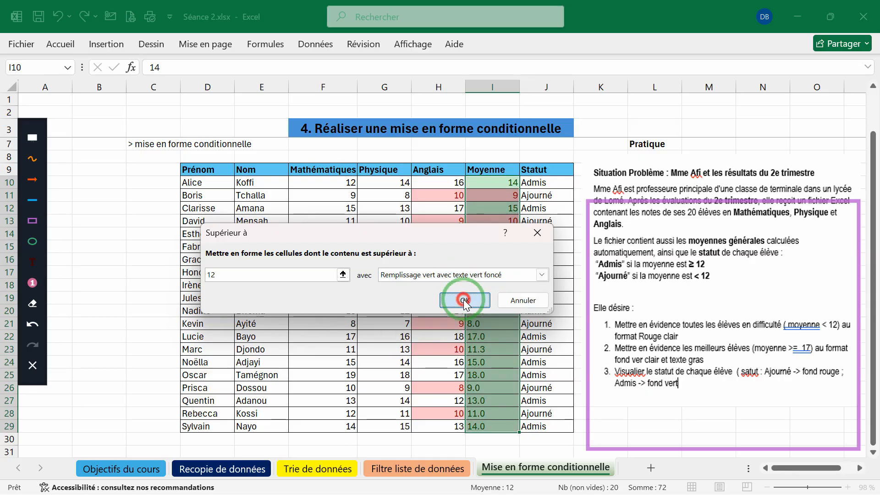
pyautogui.click(494, 282)
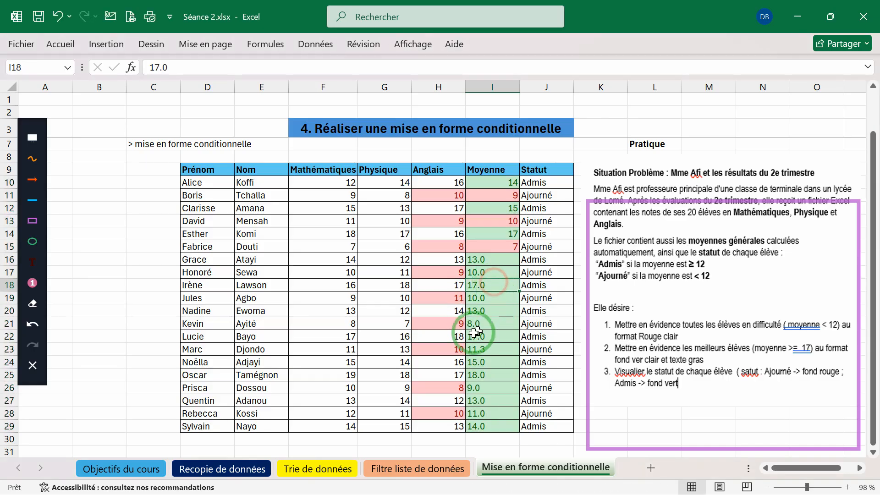
pyautogui.click(361, 345)
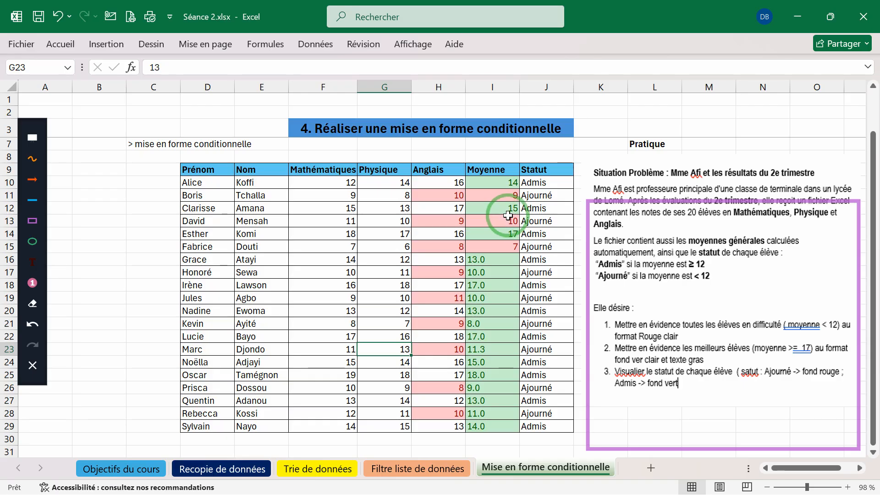
# Step: Add a Greater Than 16 rule to the Moyenne values in I10:I29, with green fill and dark green text
pyautogui.moveTo(508, 185); pyautogui.dragTo(503, 417)
pyautogui.click(503, 417)
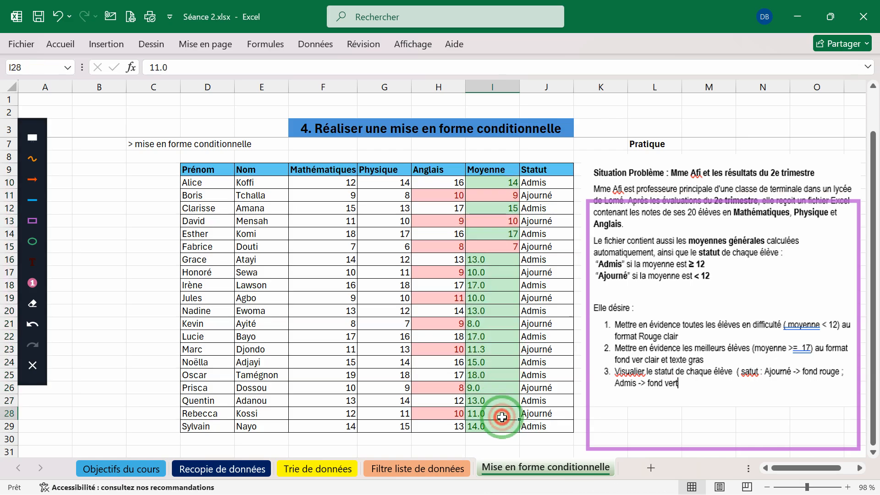
pyautogui.moveTo(504, 186); pyautogui.dragTo(488, 424)
pyautogui.click(69, 40)
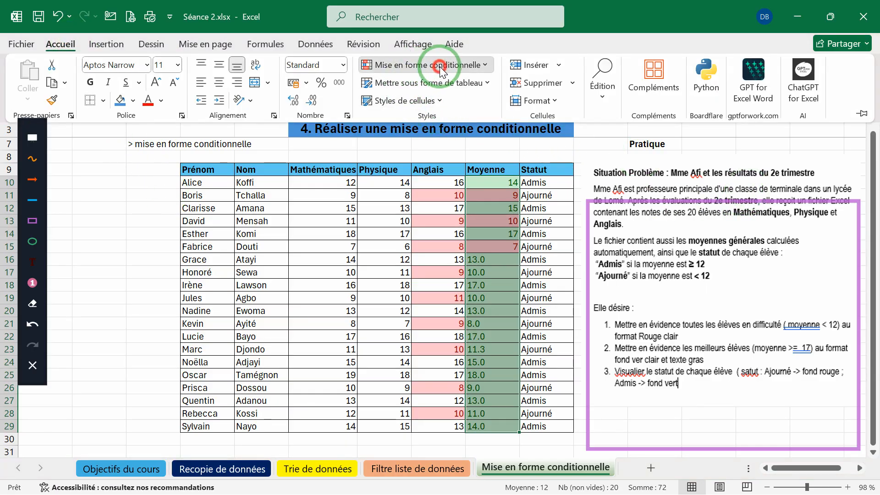
pyautogui.click(439, 65)
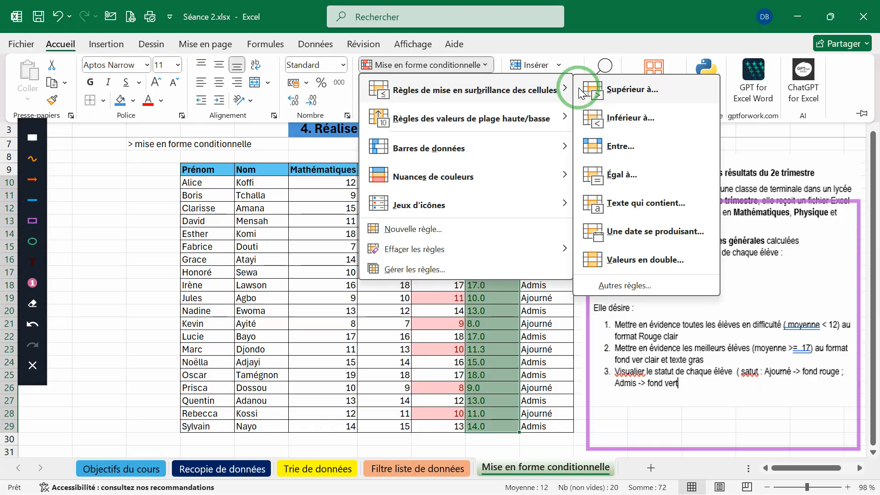
pyautogui.click(617, 89)
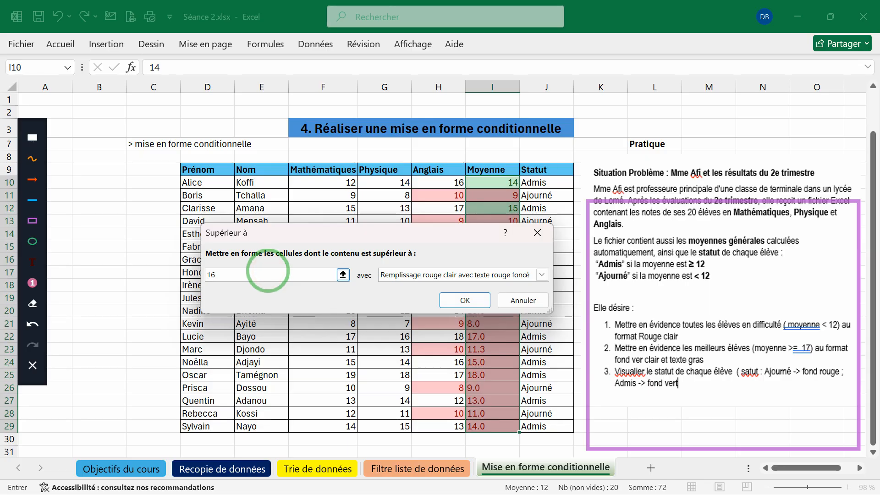
pyautogui.click(461, 275)
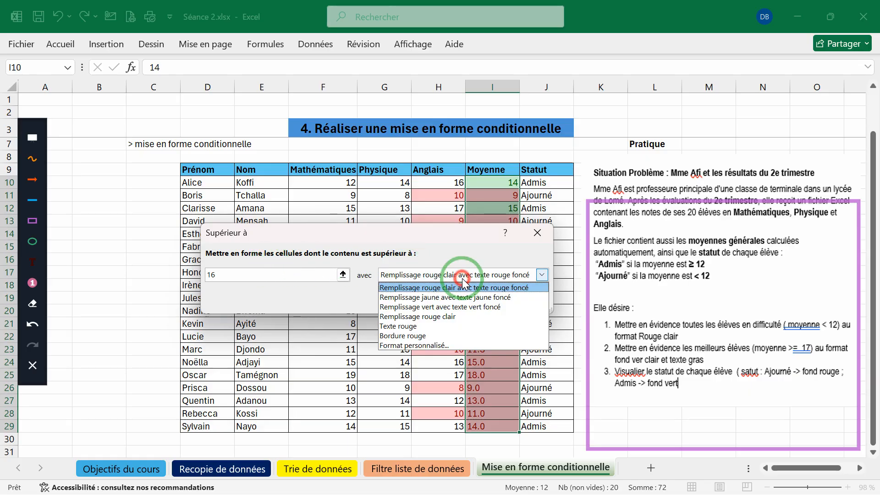
pyautogui.click(452, 307)
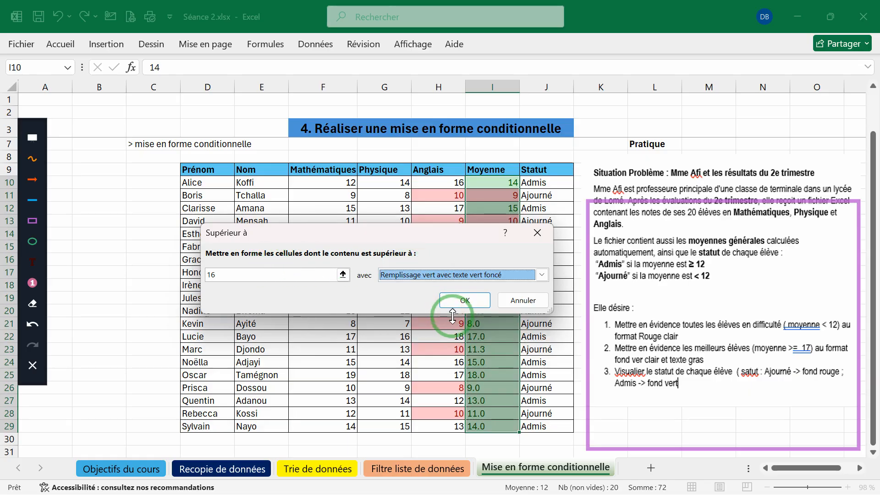
pyautogui.click(464, 301)
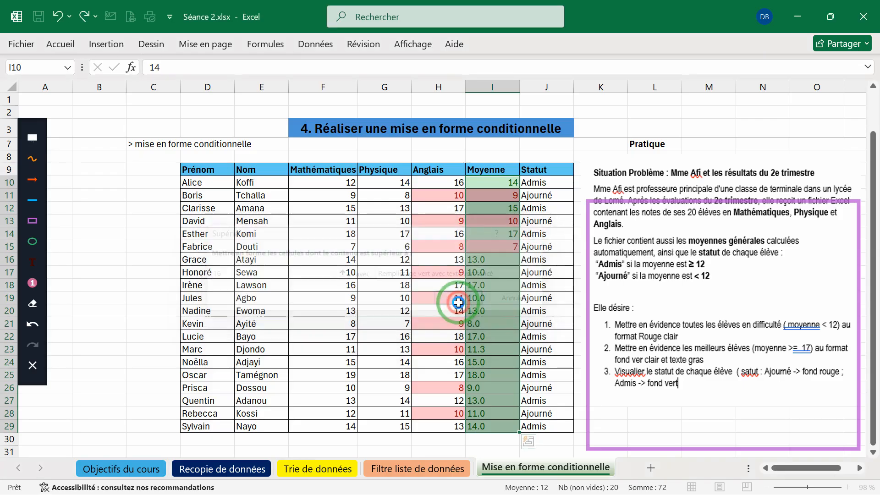
pyautogui.click(525, 221)
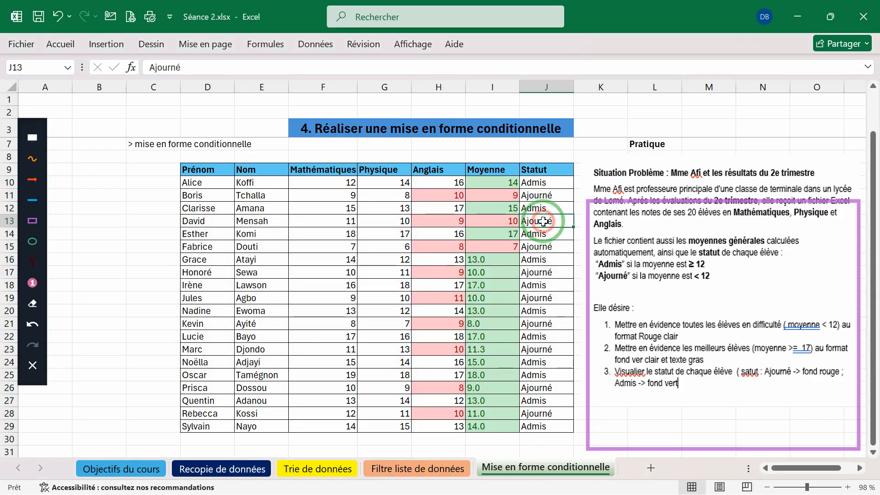
# Step: Remove the decimal part from the Moyenne entry in I16, leaving 13
pyautogui.click(505, 221)
pyautogui.moveTo(503, 183); pyautogui.dragTo(500, 258)
pyautogui.click(500, 258)
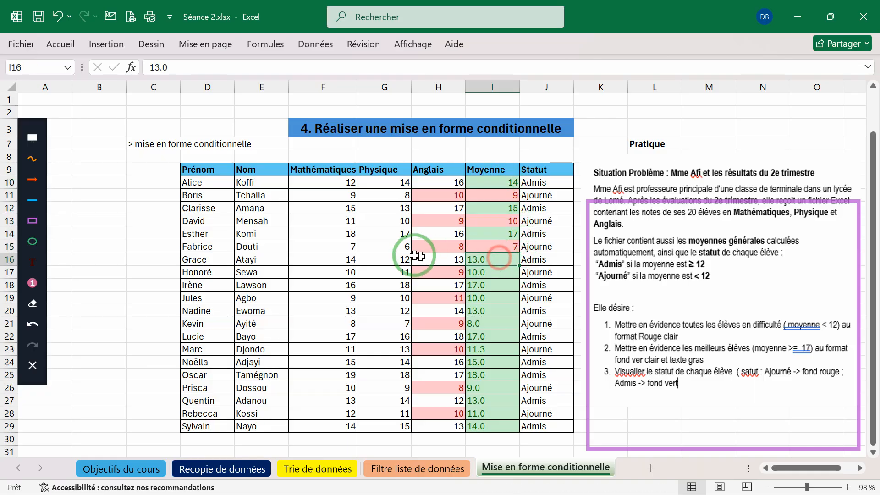
pyautogui.doubleClick(491, 262)
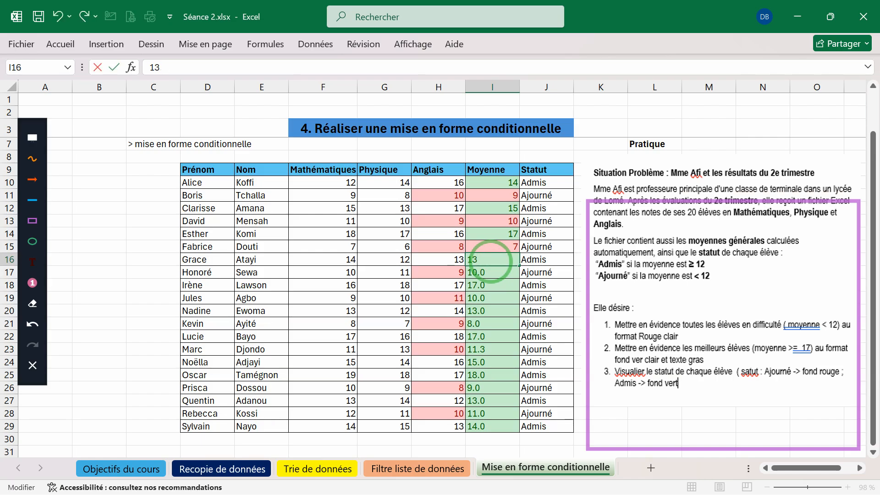
pyautogui.press('Return')
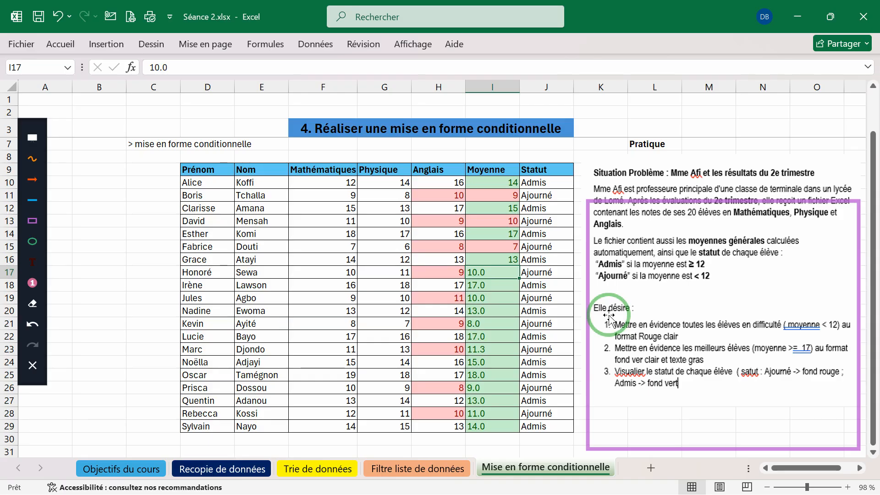
# Step: Add a Greater Than 16 rule to the Mathématiques grades in F10:F29, with green fill and dark green text
pyautogui.moveTo(352, 182); pyautogui.dragTo(345, 425)
pyautogui.click(58, 37)
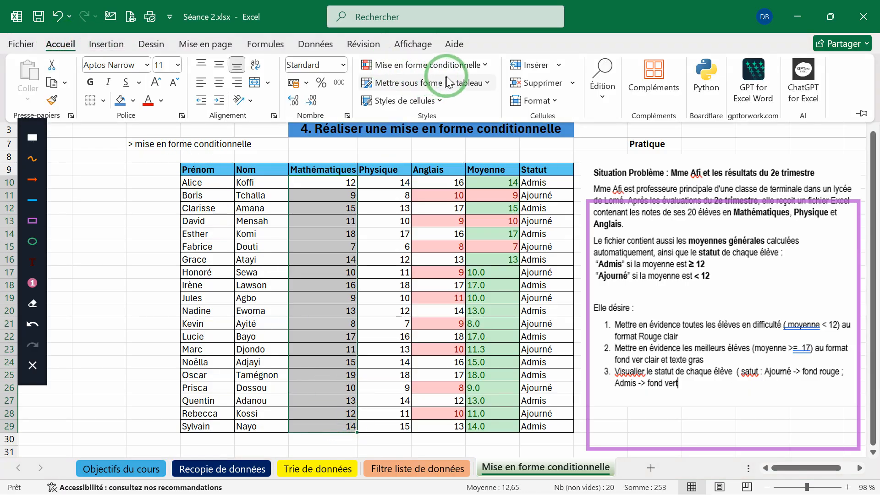
pyautogui.click(462, 64)
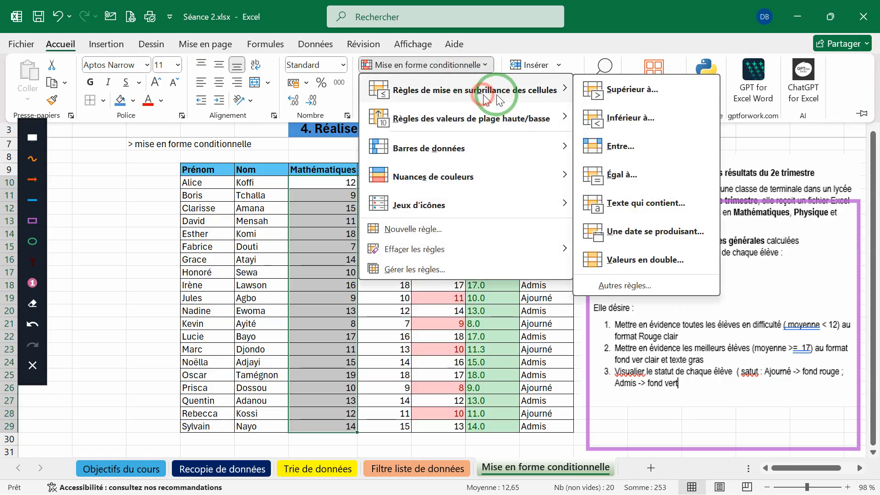
pyautogui.click(609, 89)
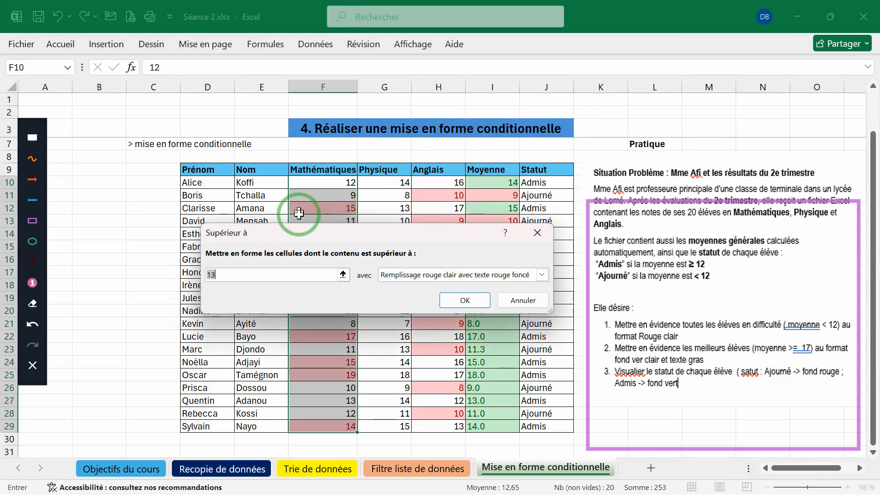
pyautogui.click(292, 275)
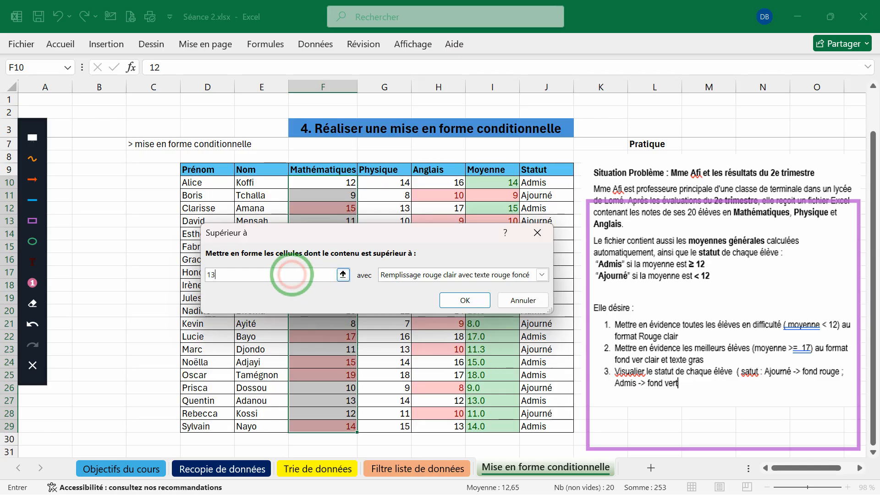
pyautogui.press('BackSpace')
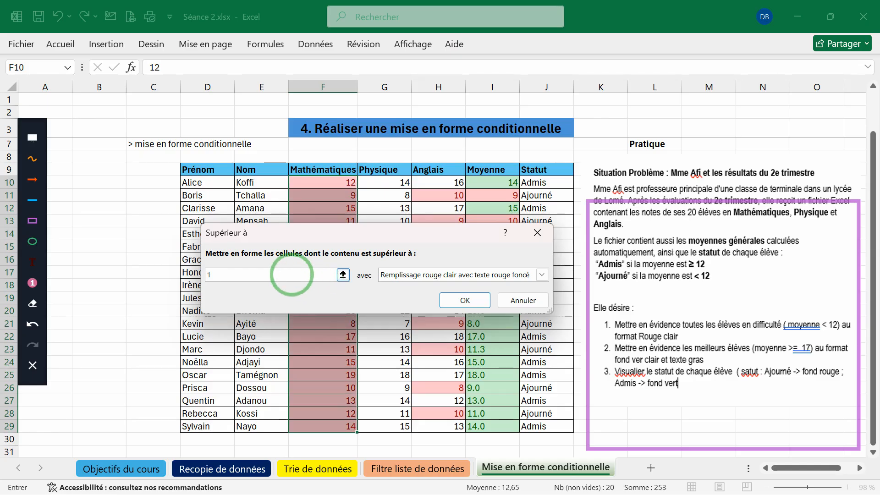
pyautogui.write('6')
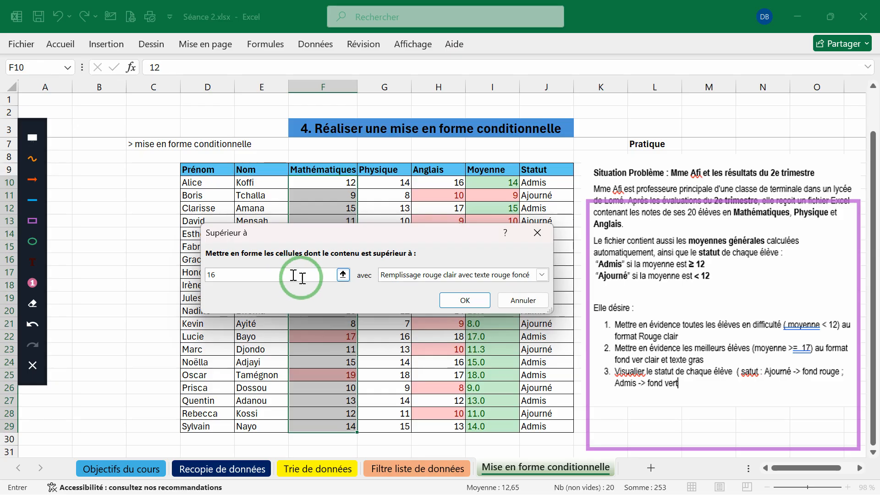
pyautogui.click(420, 275)
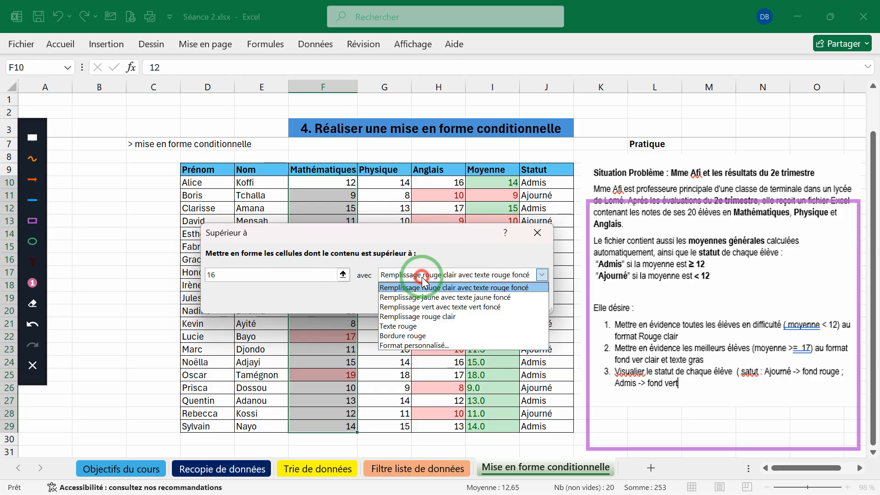
pyautogui.click(429, 307)
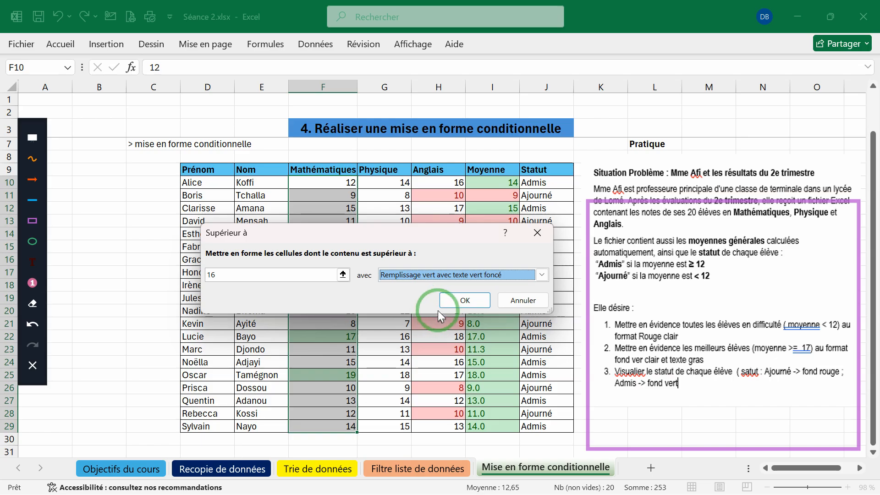
pyautogui.click(464, 299)
pyautogui.click(426, 284)
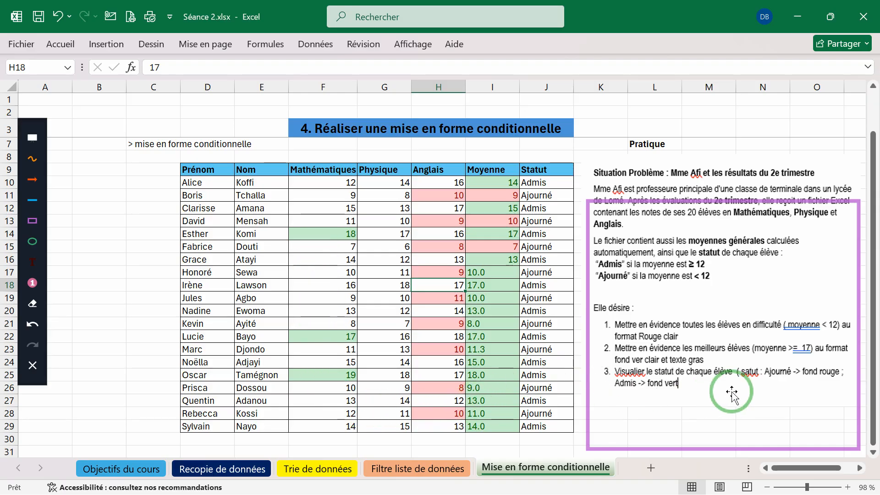
# Step: Add a Text That Contains rule to Statut cells J10:J29, referencing =$J$19 (Ajourné), with light red fill and dark red text
pyautogui.click(694, 389)
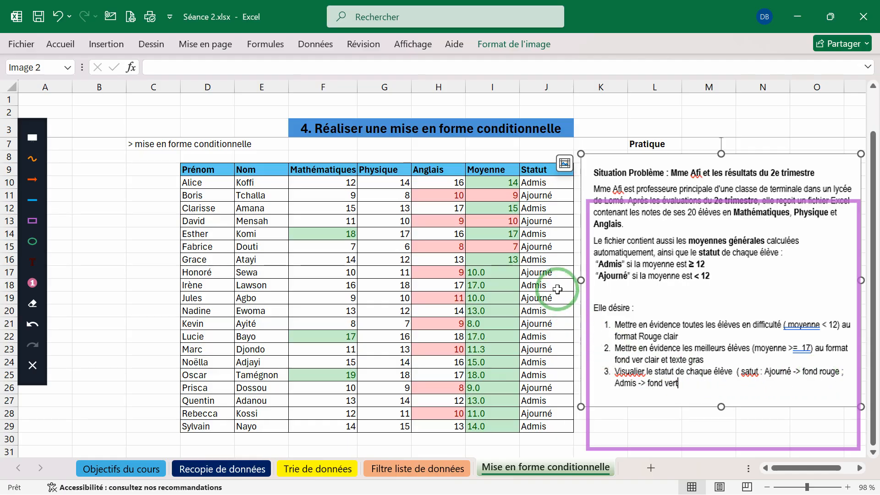
pyautogui.moveTo(551, 178); pyautogui.dragTo(564, 422)
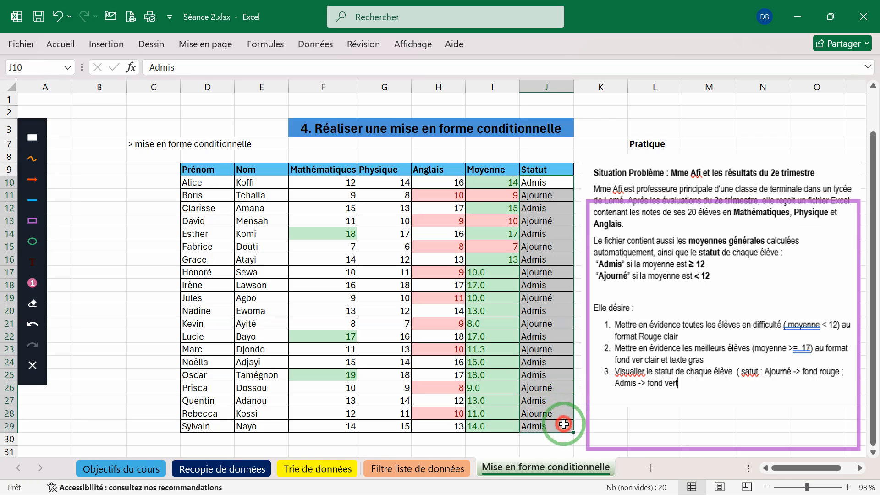
pyautogui.click(68, 50)
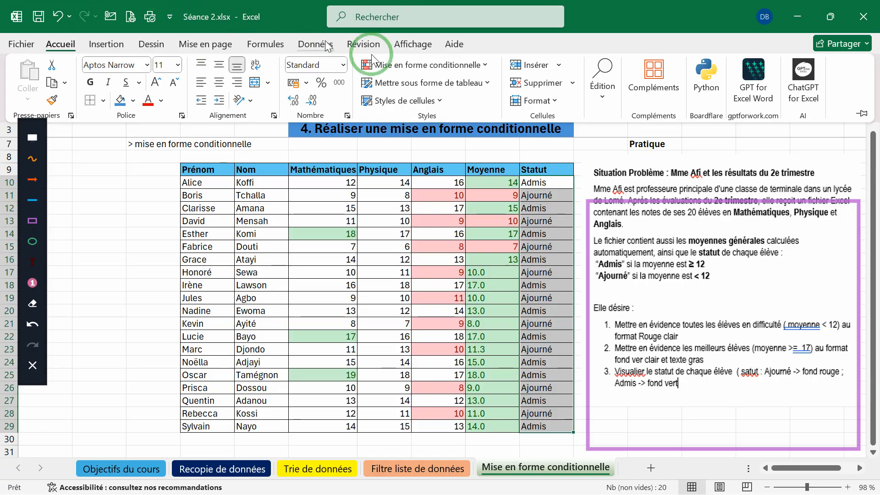
pyautogui.click(457, 73)
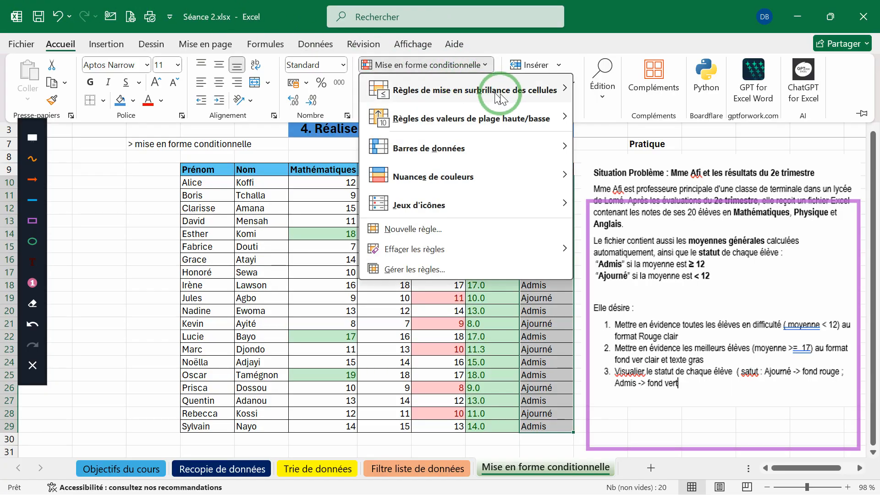
pyautogui.moveTo(506, 98)
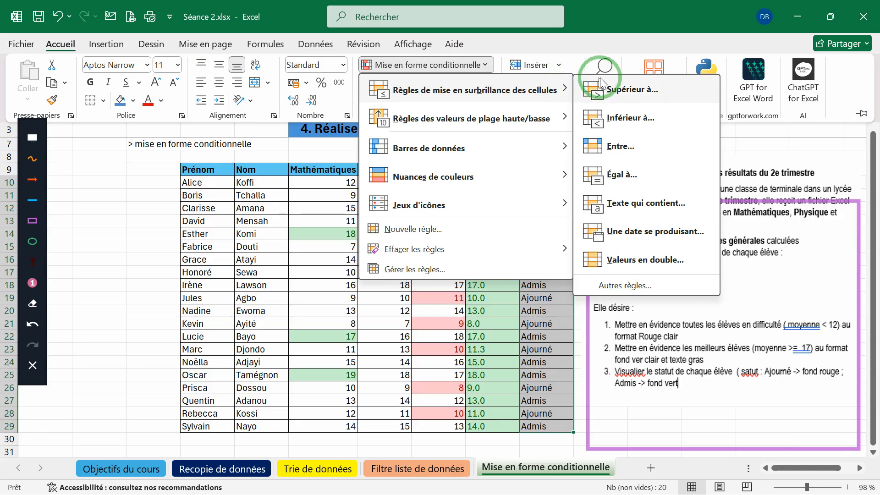
pyautogui.click(633, 204)
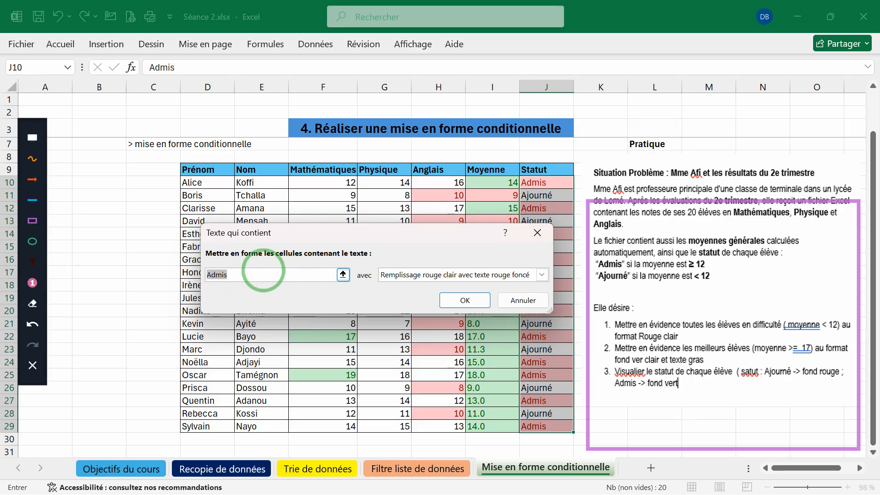
pyautogui.click(342, 275)
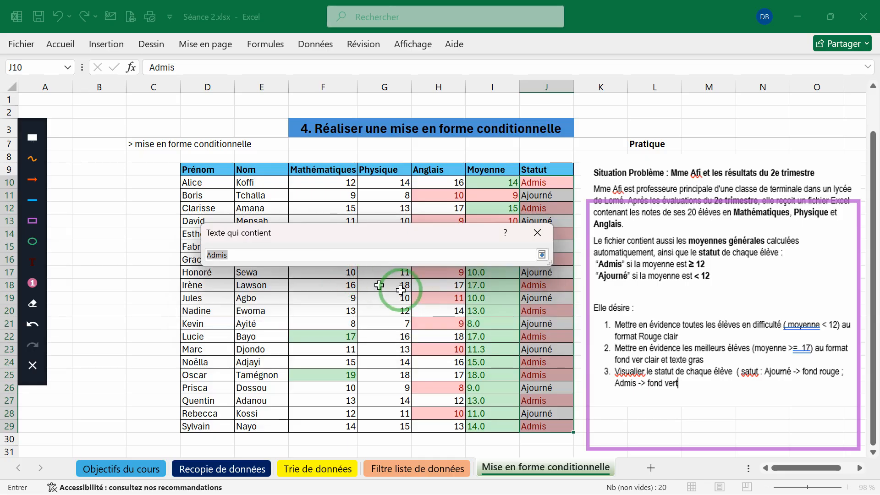
pyautogui.click(545, 296)
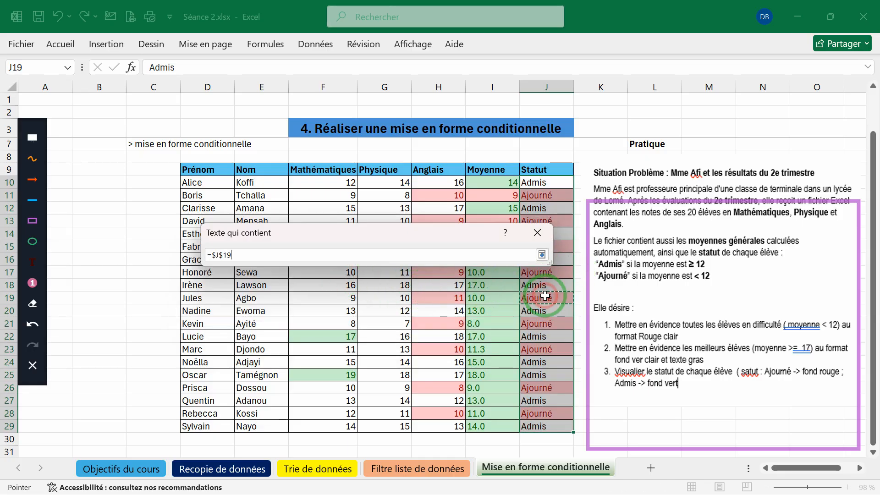
pyautogui.click(540, 257)
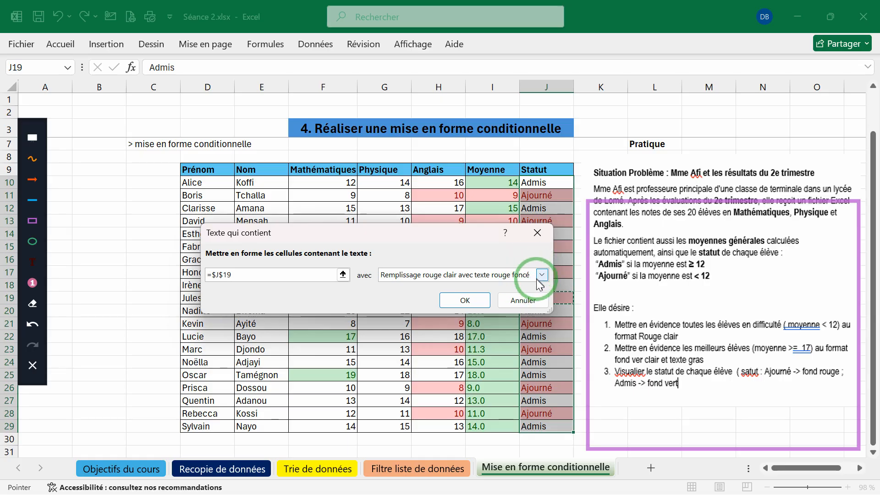
pyautogui.click(465, 301)
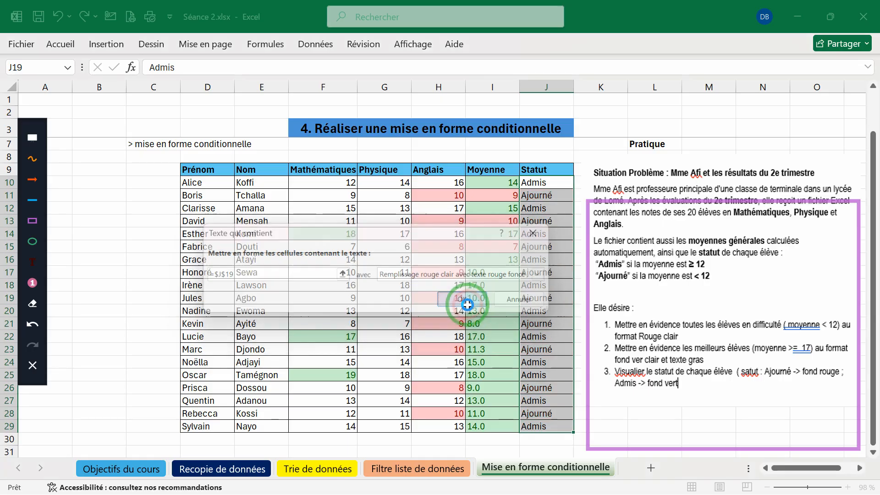
pyautogui.click(487, 223)
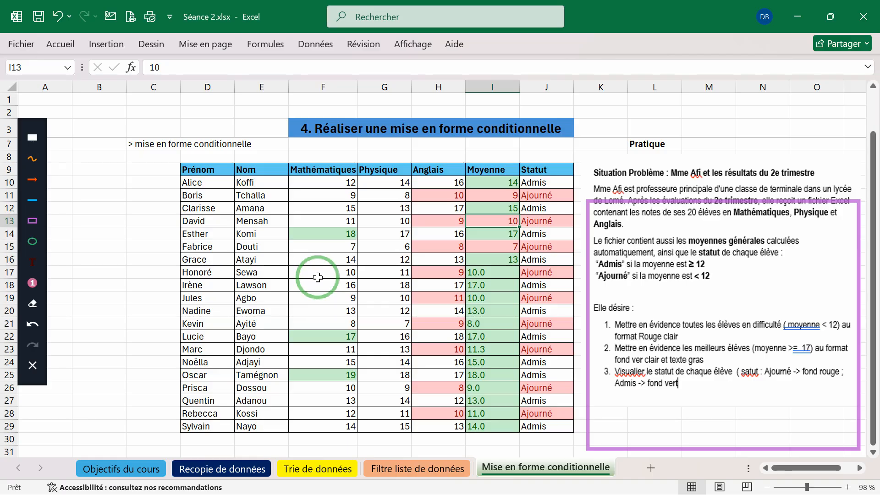
pyautogui.scroll(1, 373, 304)
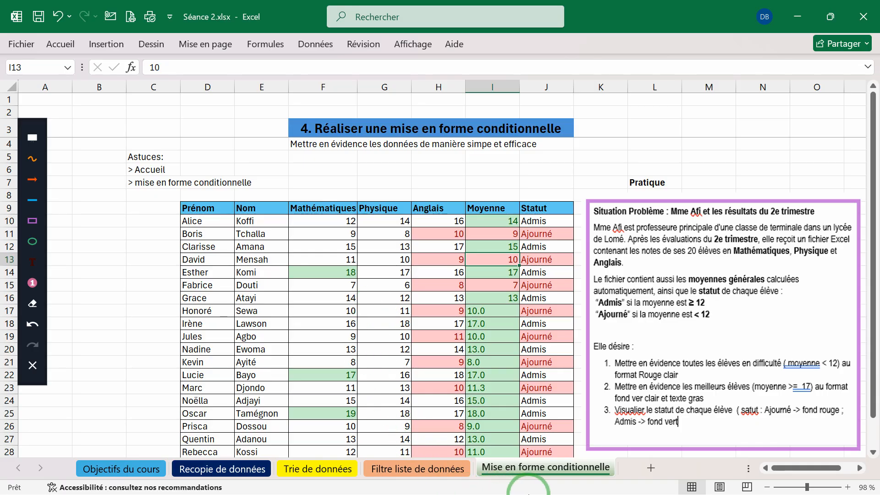
pyautogui.scroll(-1, 497, 381)
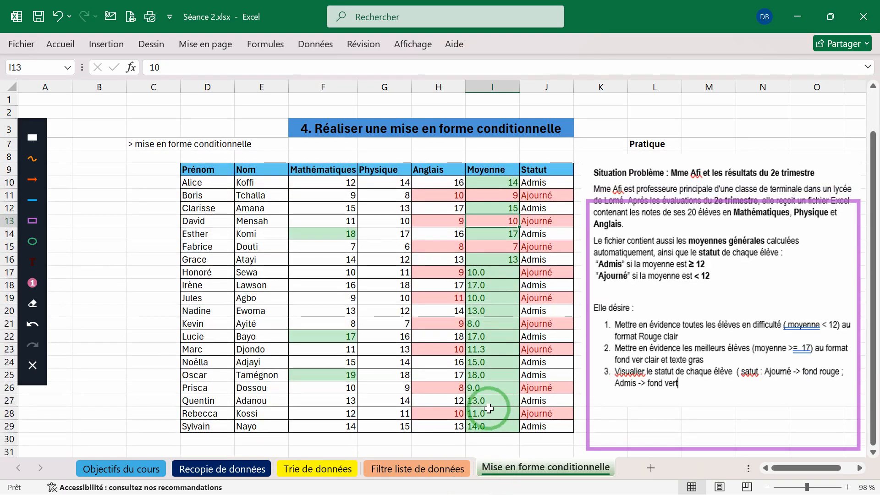
pyautogui.scroll(1, 491, 403)
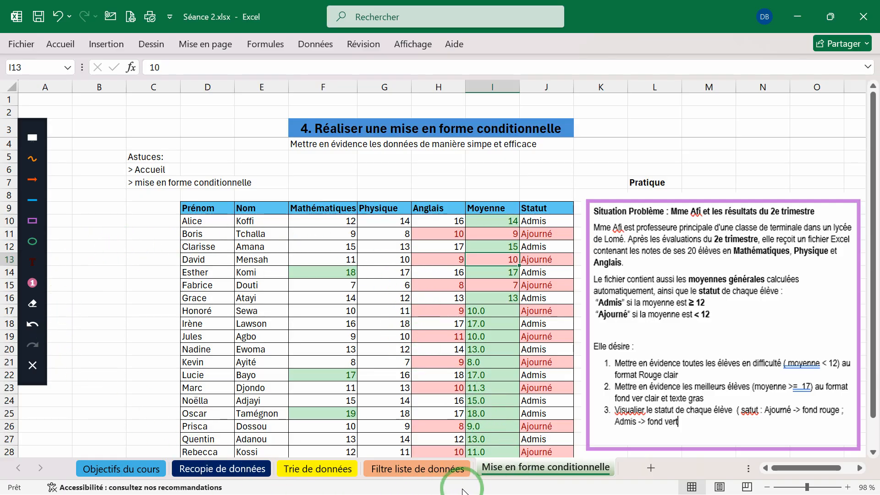
# Step: Minimize the workbook, clear the rectangle annotation drawn on the screen, and switch to the Google Meet window
pyautogui.click(798, 16)
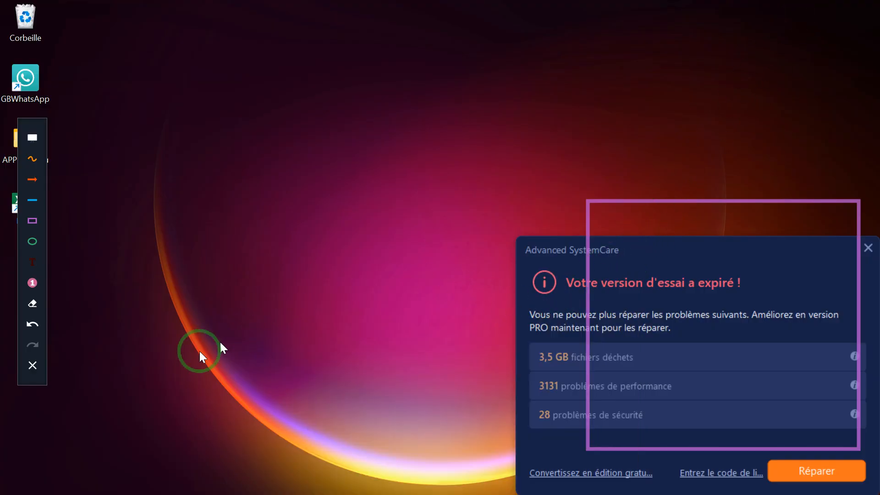
pyautogui.click(32, 367)
pyautogui.moveTo(448, 493)
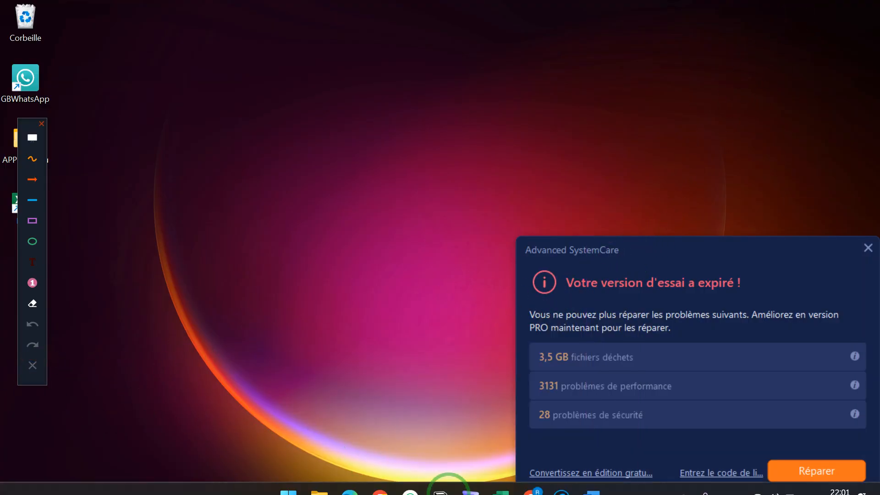
pyautogui.moveTo(524, 490)
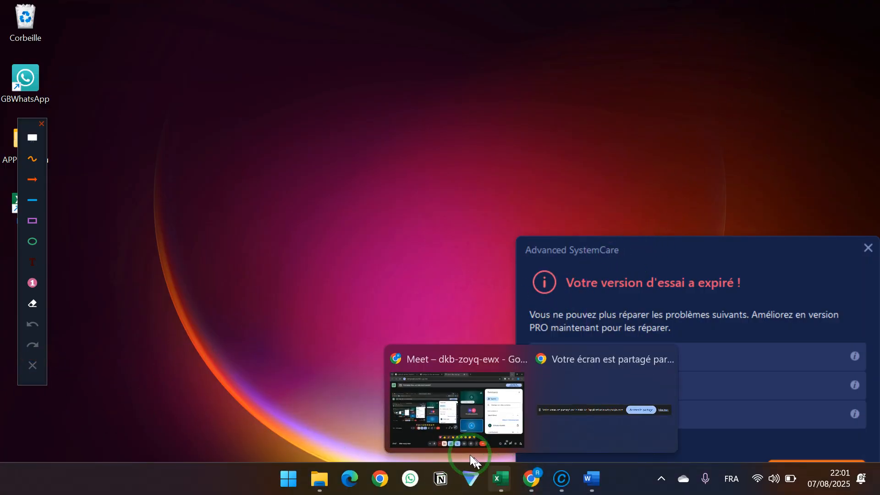
pyautogui.click(458, 389)
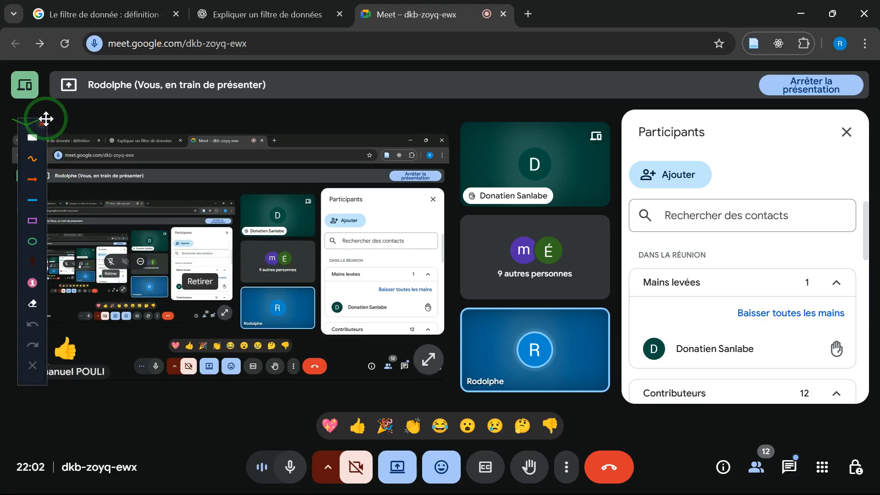
# Step: Move the floating annotation toolbar inward from the screen edge and lower the raised hand of the listed participant
pyautogui.moveTo(44, 127)
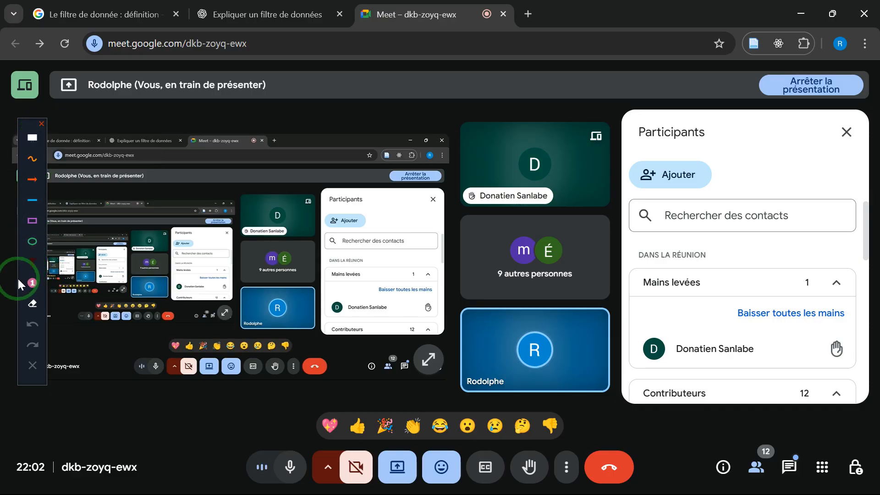
pyautogui.moveTo(21, 273); pyautogui.dragTo(98, 318)
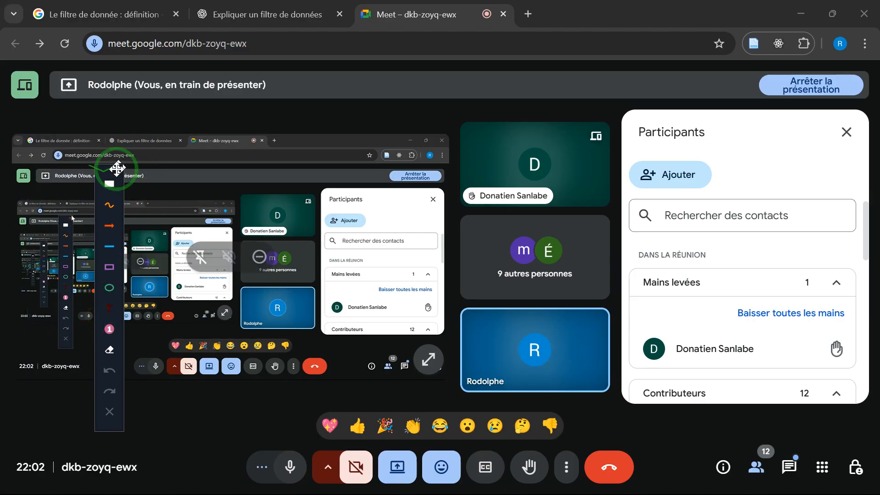
pyautogui.moveTo(120, 173)
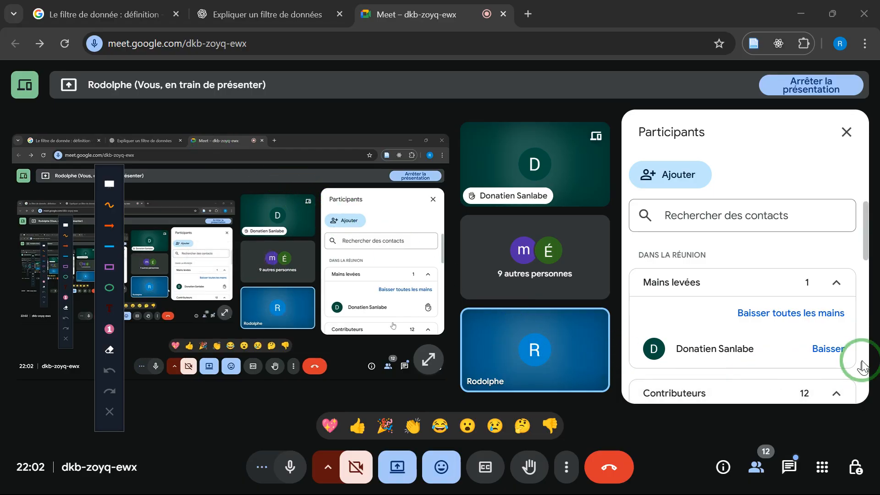
pyautogui.click(827, 352)
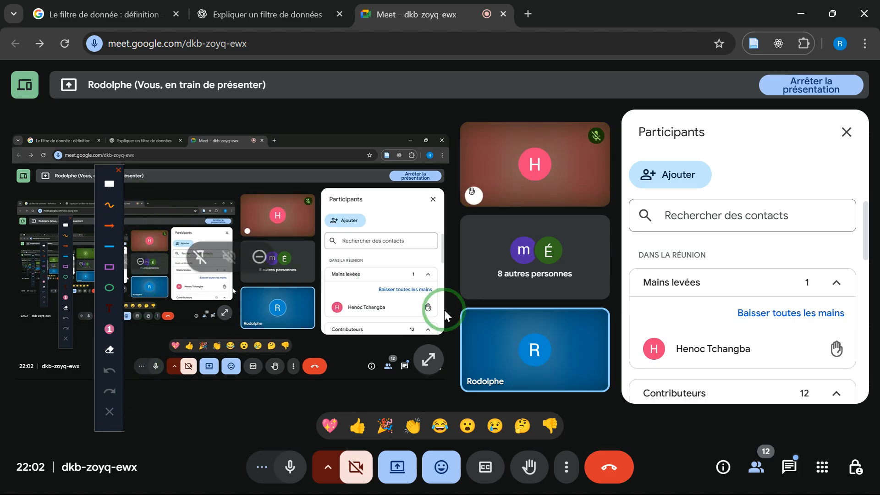
# Step: Send a party popper reaction to the participants and leave the meeting call
pyautogui.moveTo(544, 353)
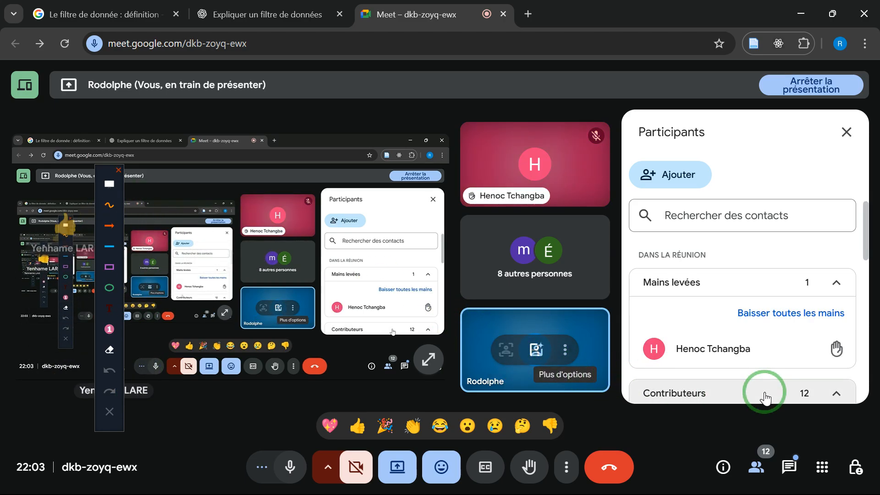
pyautogui.moveTo(530, 204)
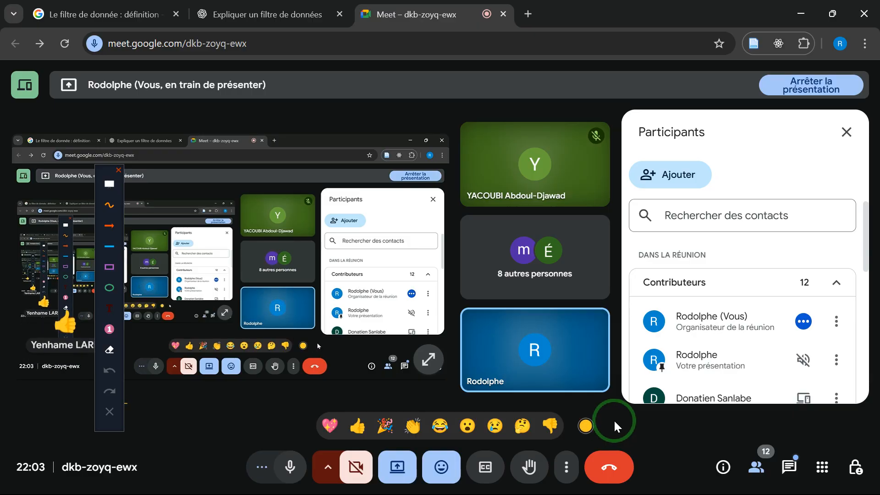
pyautogui.click(377, 431)
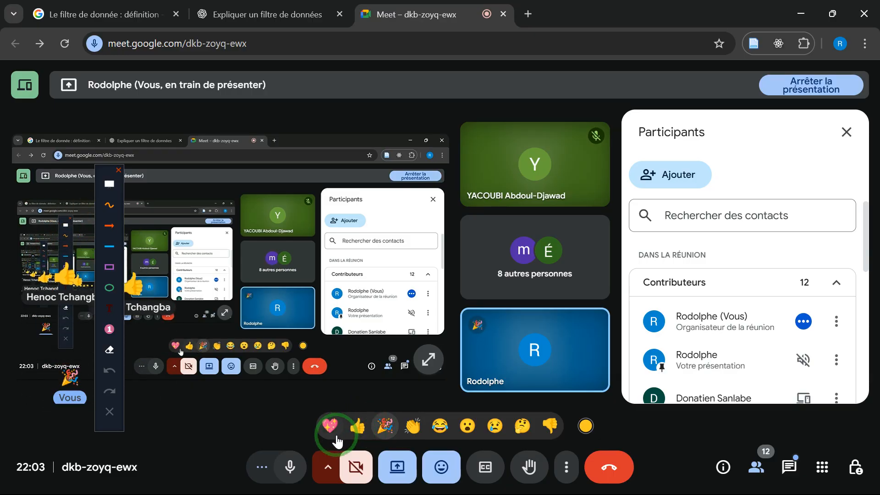
pyautogui.moveTo(694, 470)
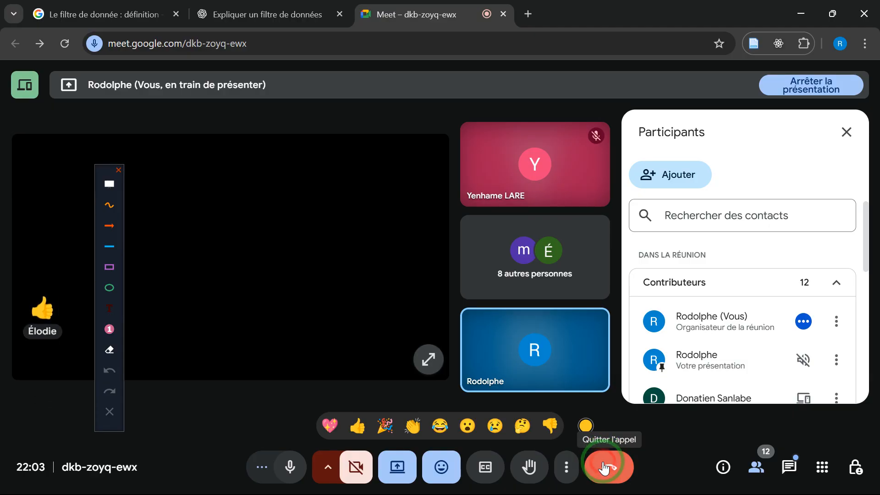
pyautogui.click(604, 468)
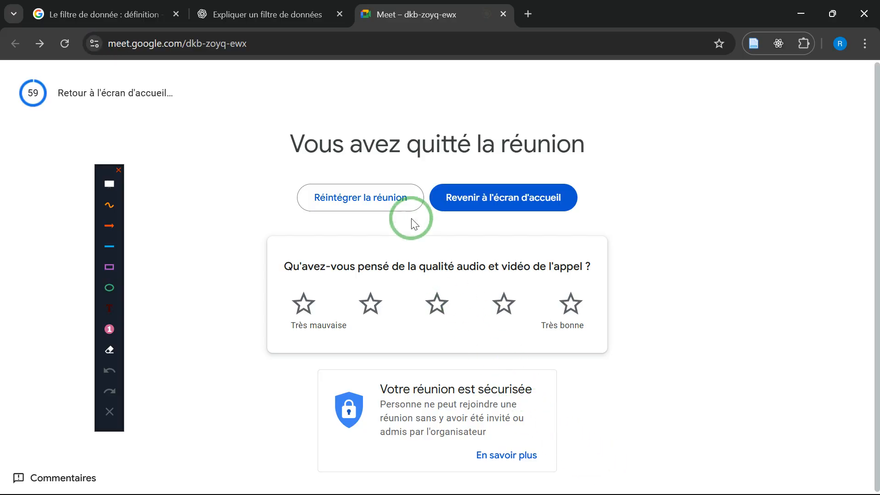
# Step: Minimize the browser and dismiss the Advanced SystemCare trial expiry notification on the desktop
pyautogui.click(801, 21)
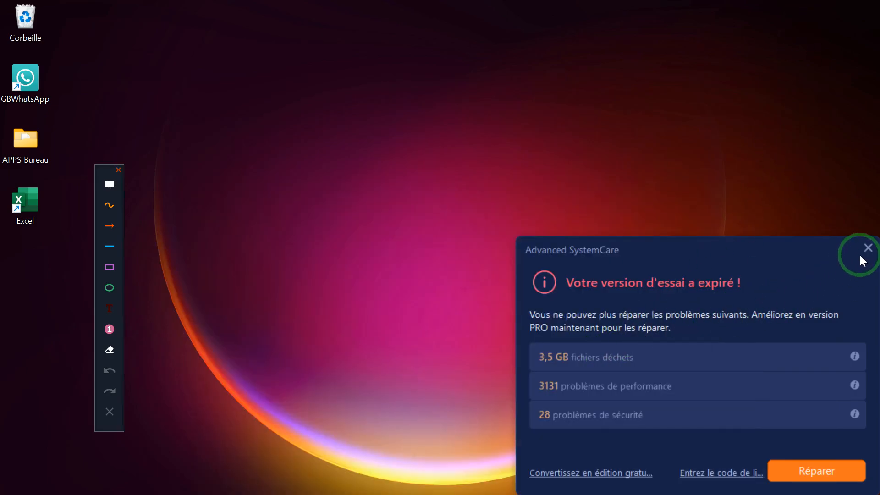
pyautogui.click(867, 249)
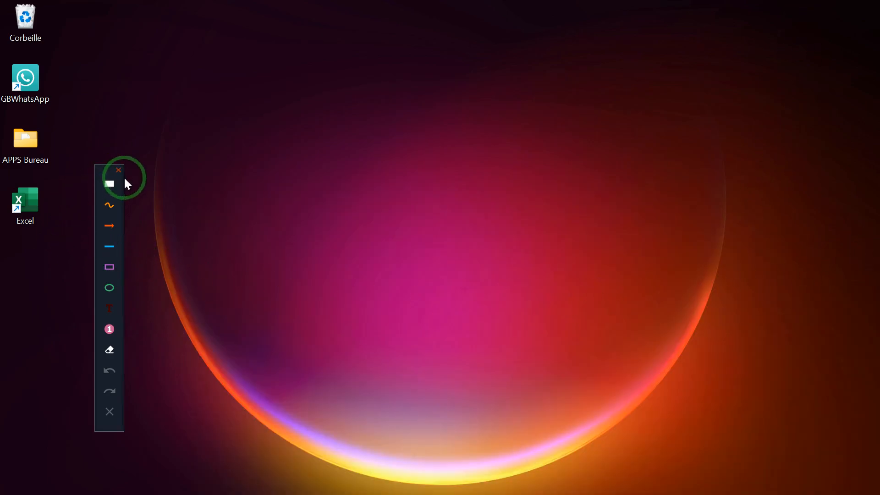
pyautogui.moveTo(116, 172)
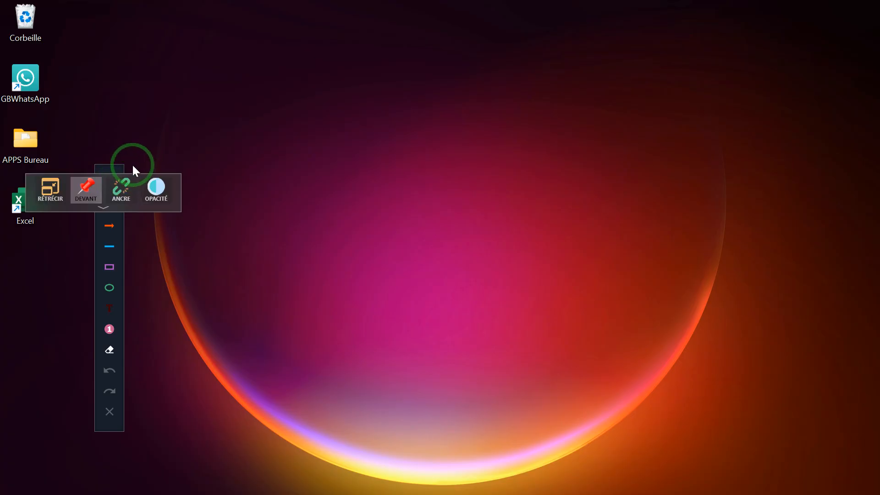
pyautogui.click(198, 171)
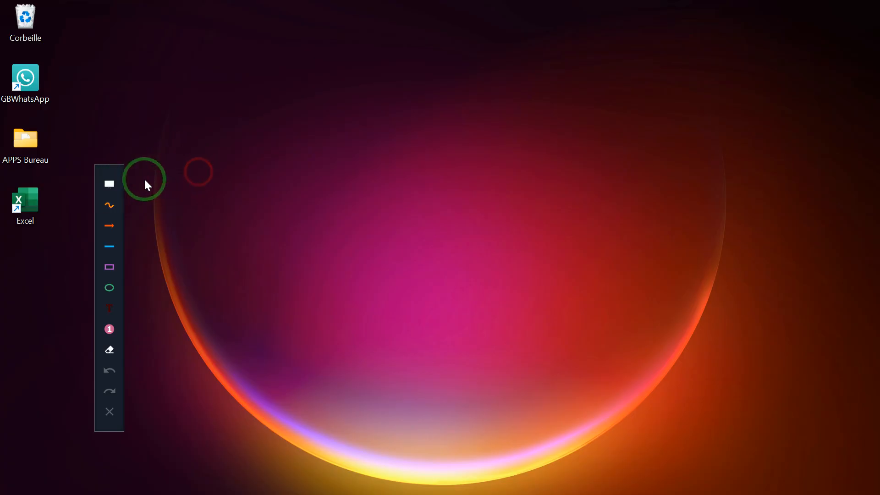